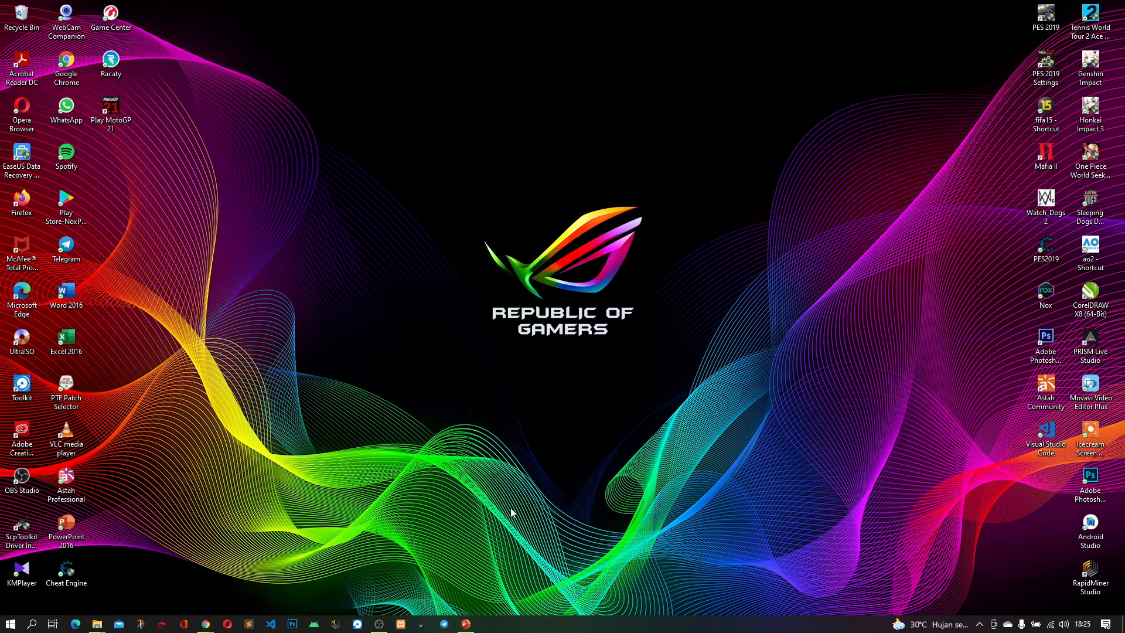
Bring up the ERP group assignment presentation, highlight PT.PLASTIK MAKMUR SENTOSA in the title, and minimise the presentation
left_click(467, 625)
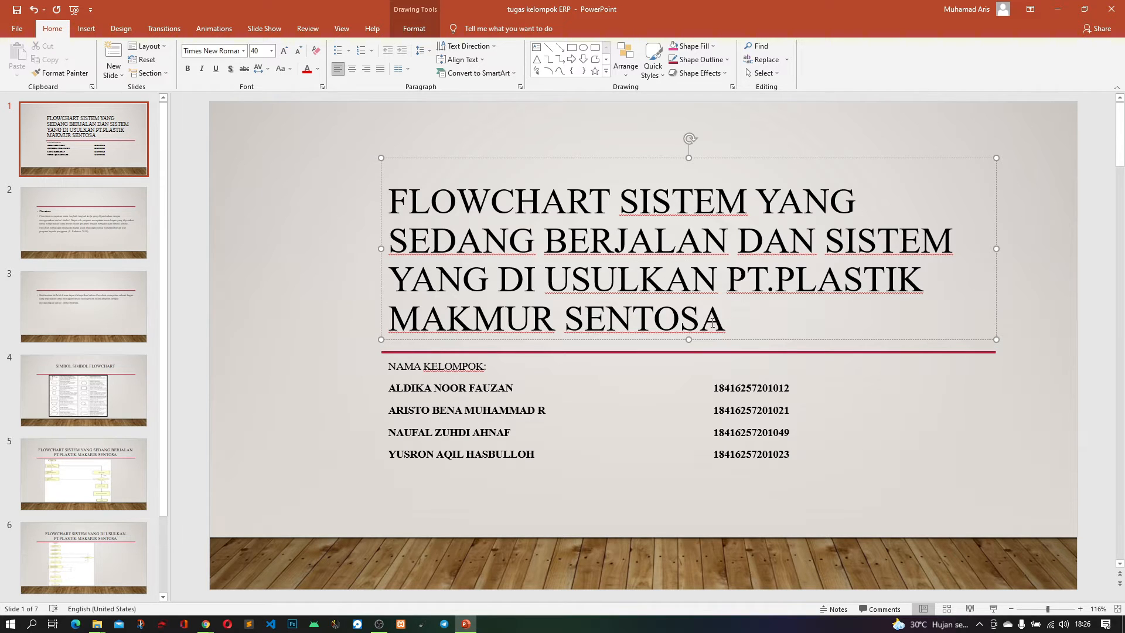
left_click_drag(729, 327, 732, 279)
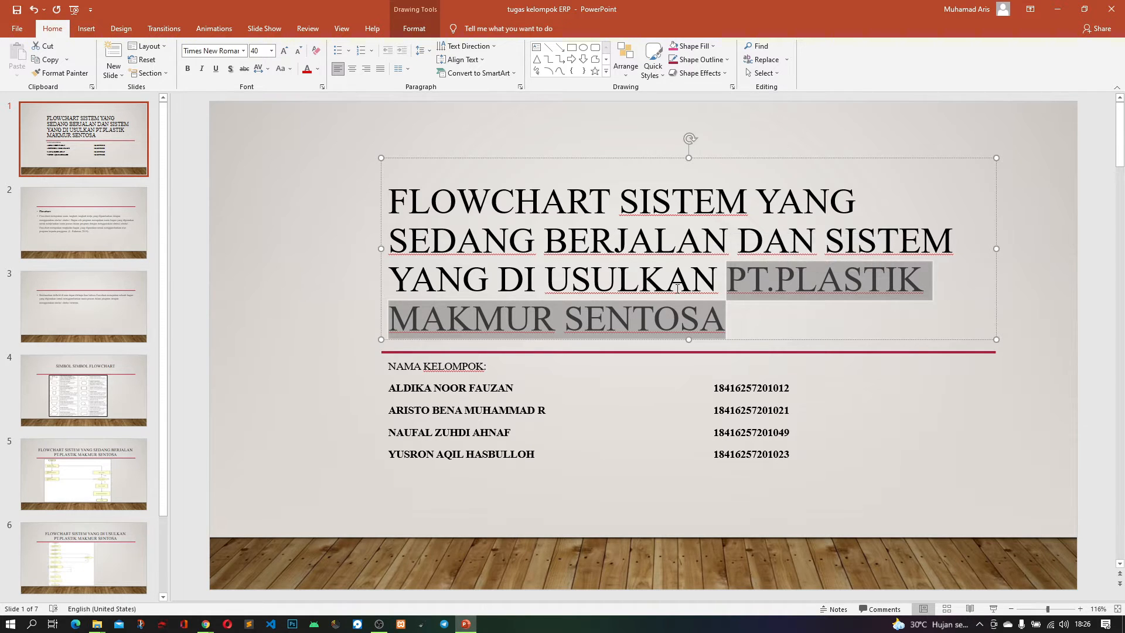
left_click(1057, 9)
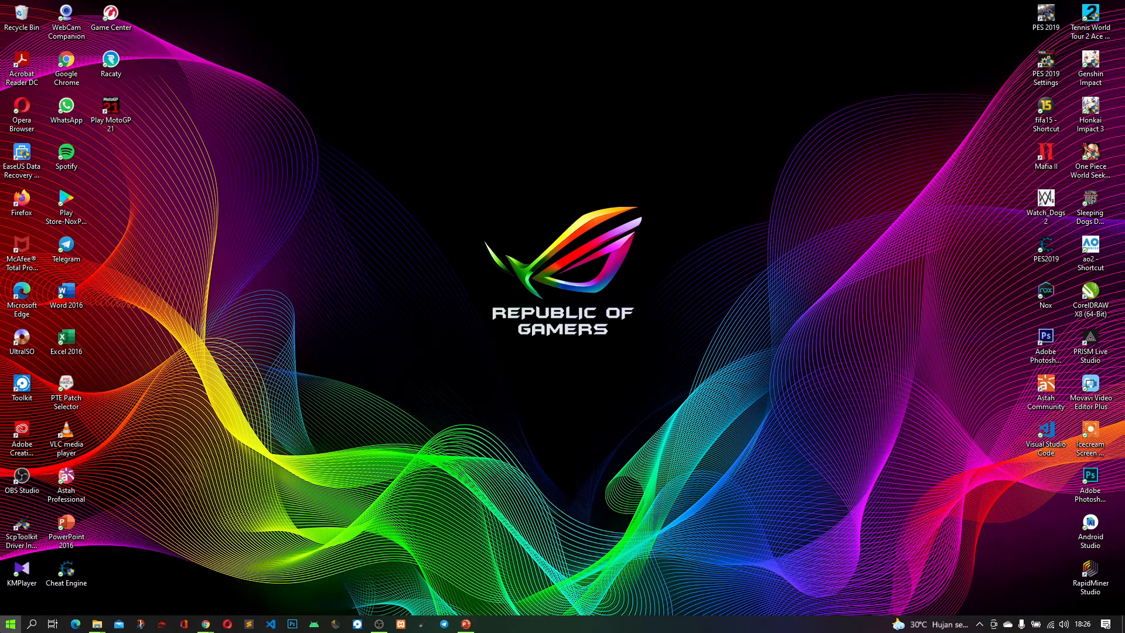
Open the XAMPP Control Panel and start the Apache and MySQL modules
left_click(10, 624)
type("x")
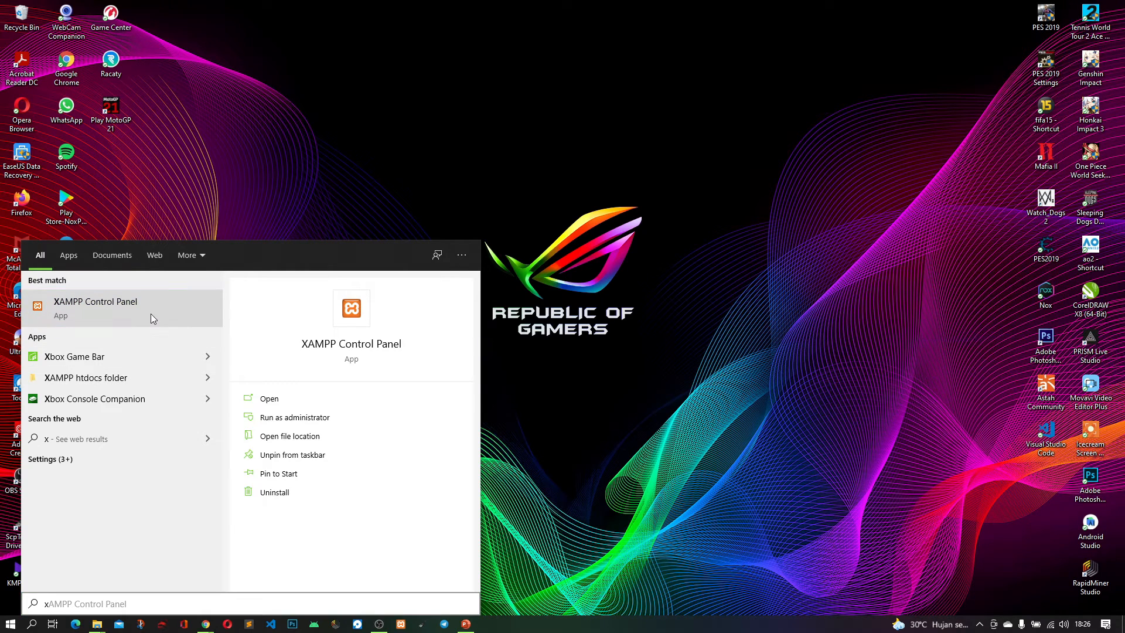
left_click(435, 419)
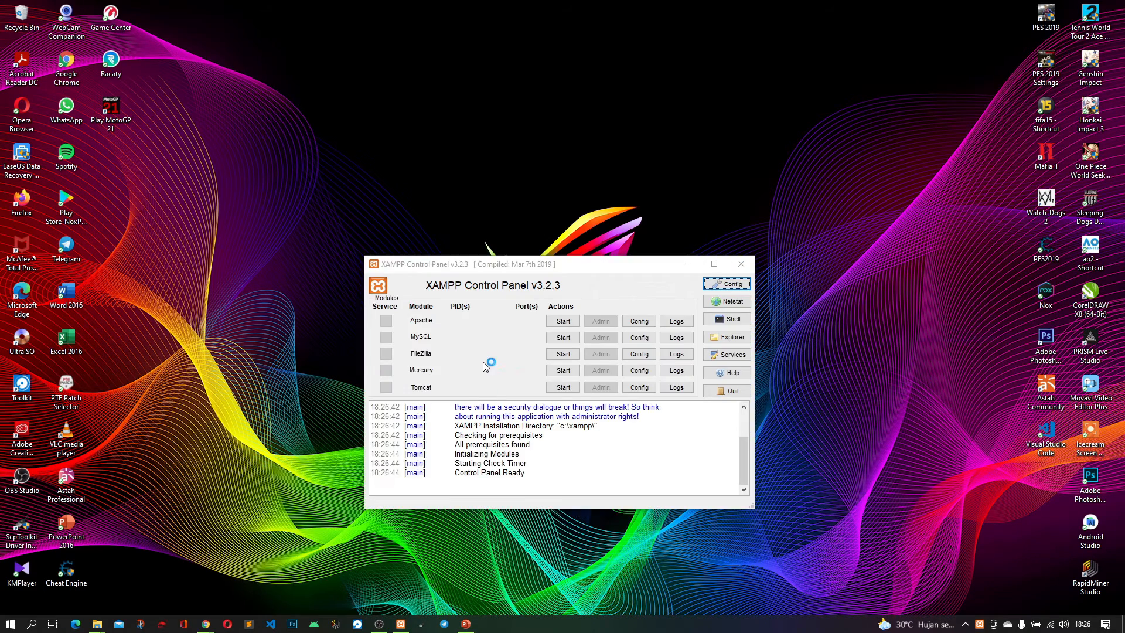
left_click(741, 267)
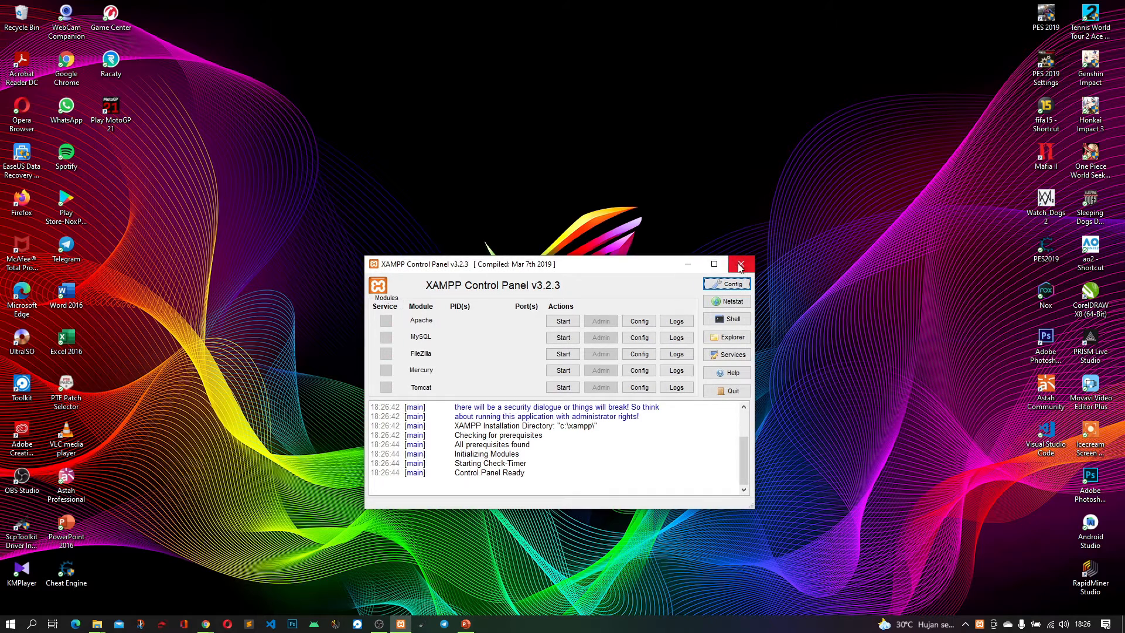
left_click(557, 326)
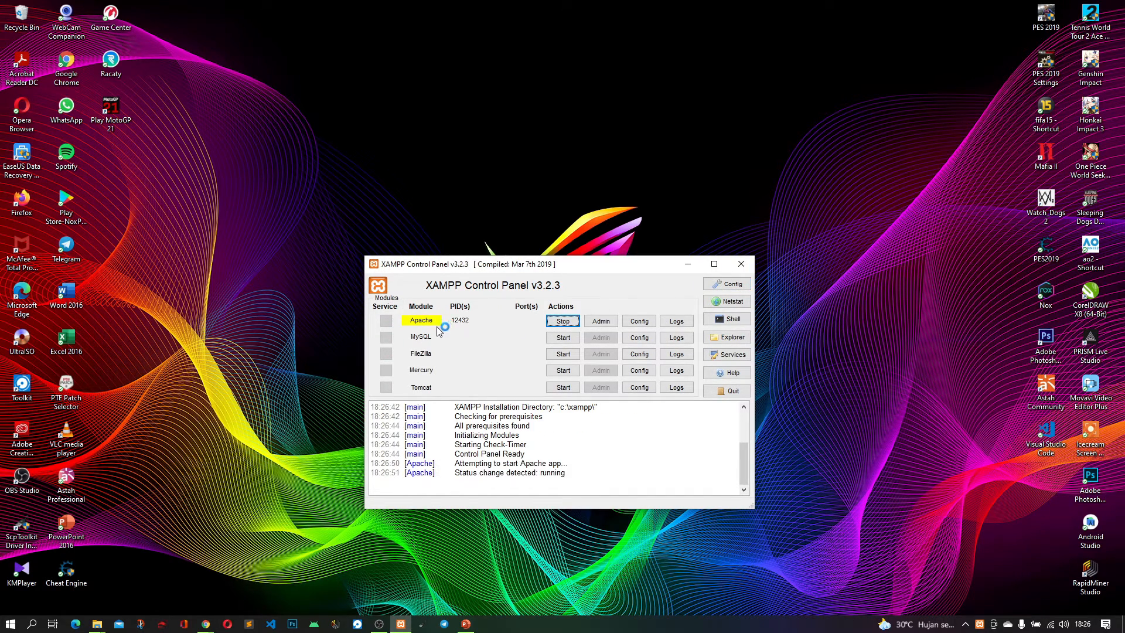
left_click(559, 339)
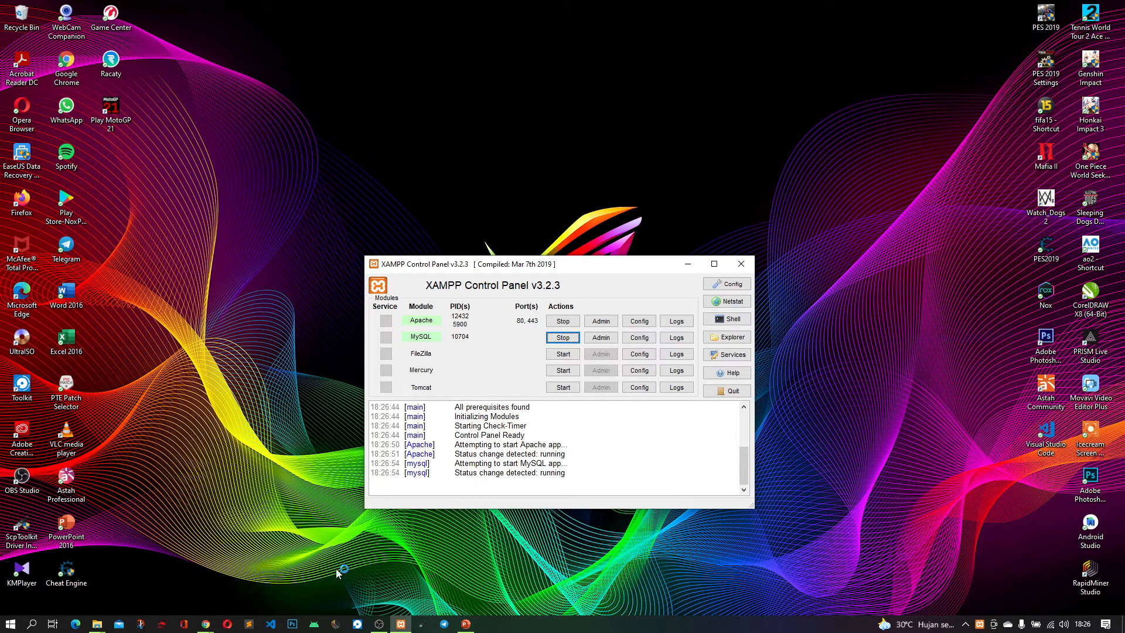
Switch to Chrome and view the webERP home page at weberp.org, checking its web address
left_click(206, 623)
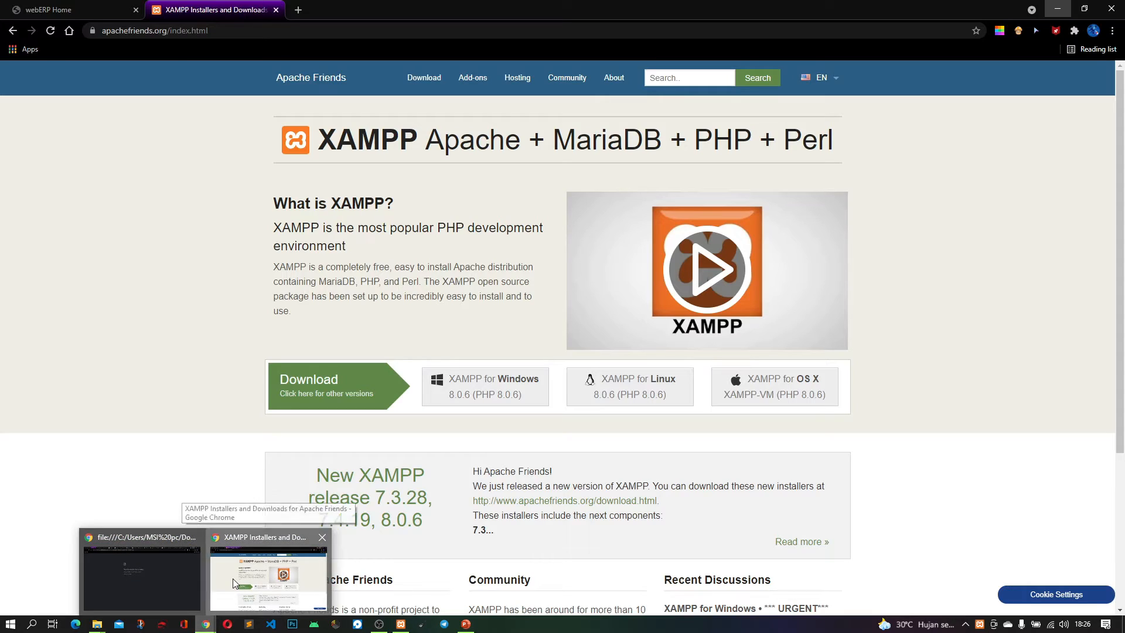
left_click(233, 579)
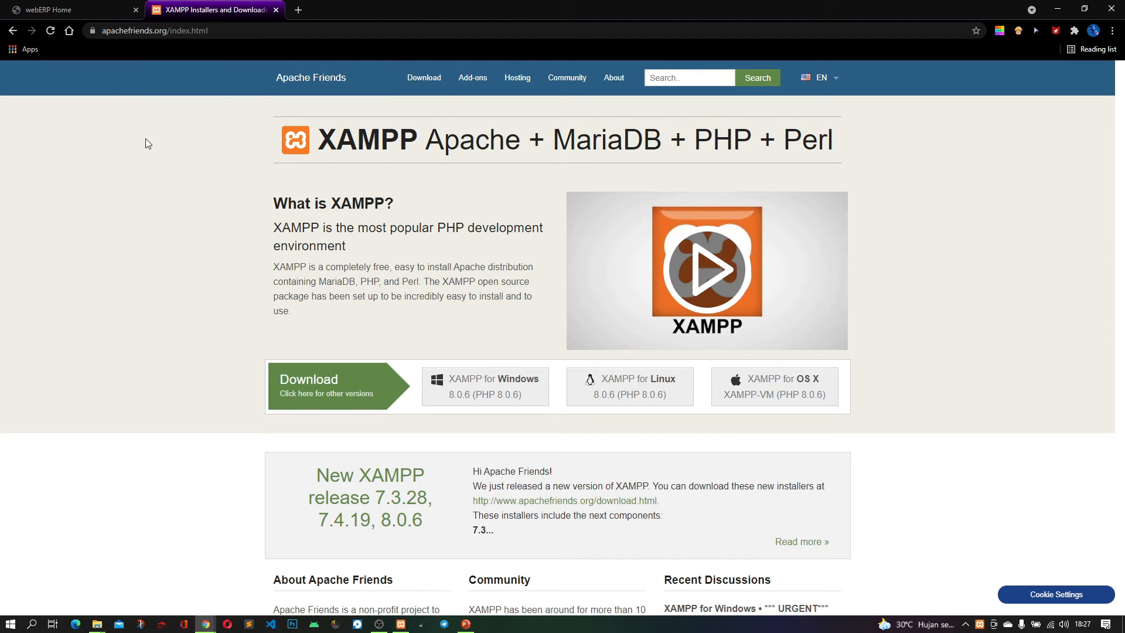
left_click(97, 12)
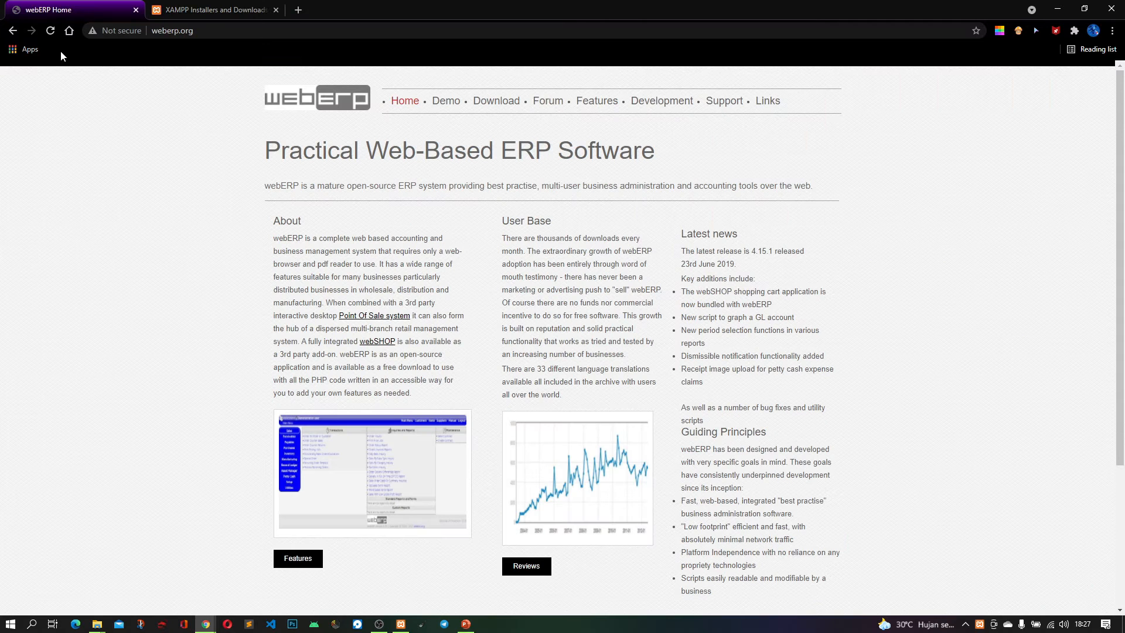
left_click(206, 33)
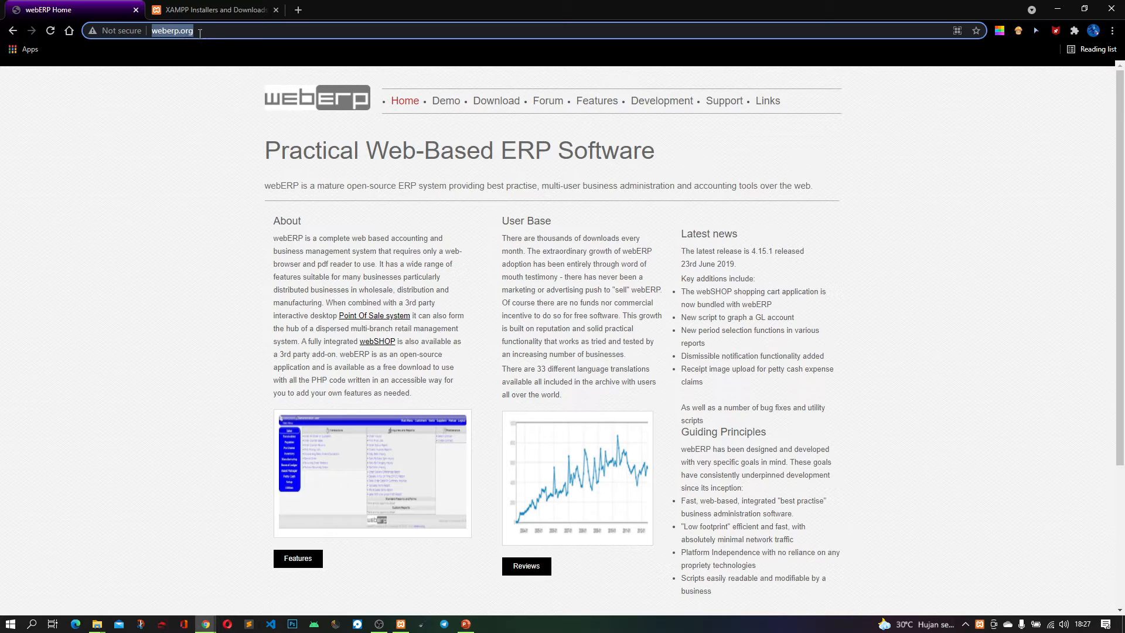
left_click_drag(198, 34, 150, 34)
left_click(164, 144)
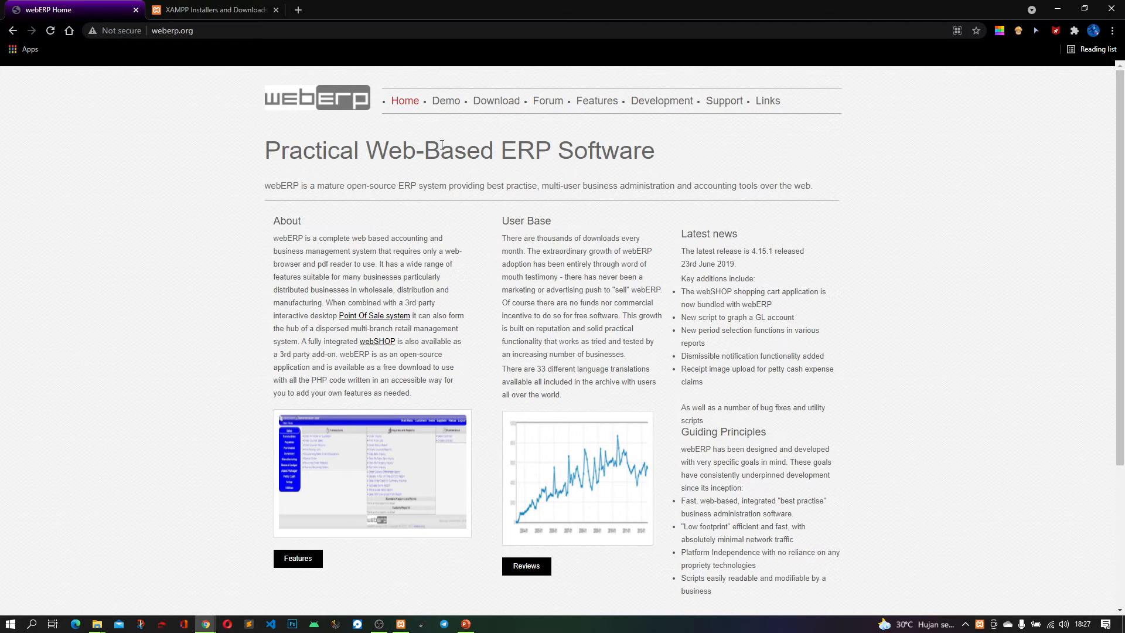
Start the webERP_4.15.1.zip download from webERP's SourceForge page, cancel saving it, and return to the download page
left_click(492, 110)
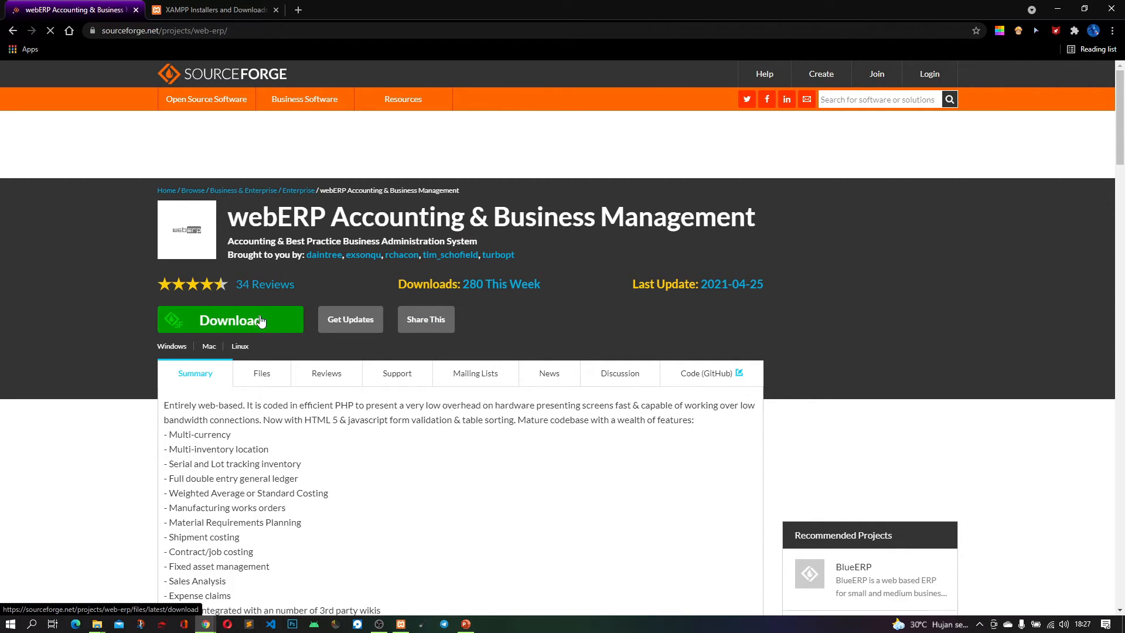
left_click(206, 321)
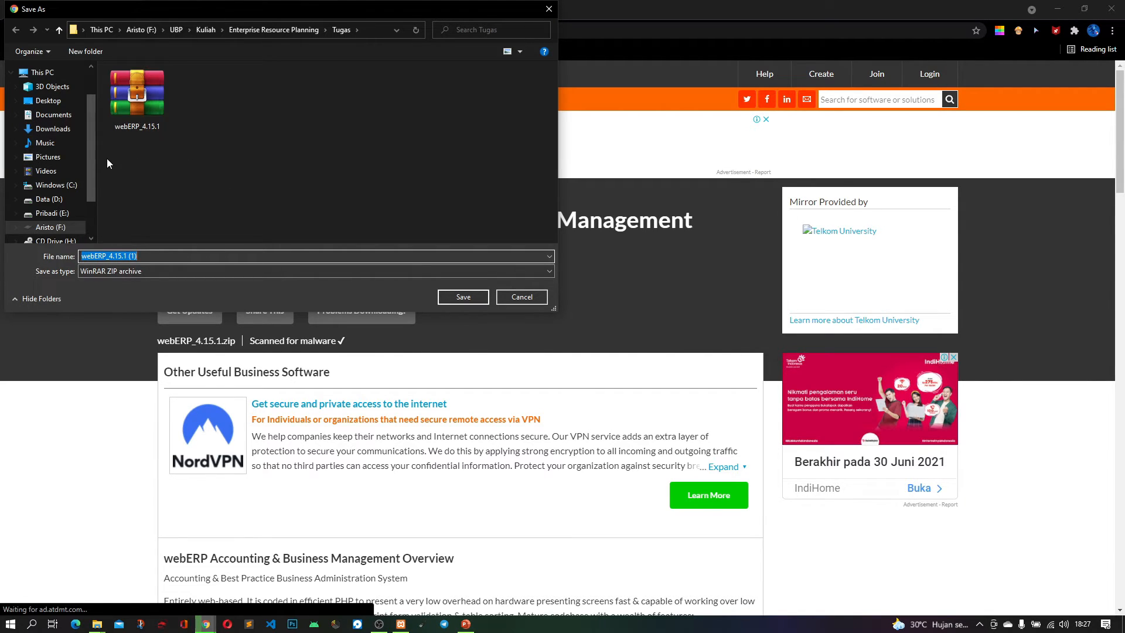
left_click(521, 297)
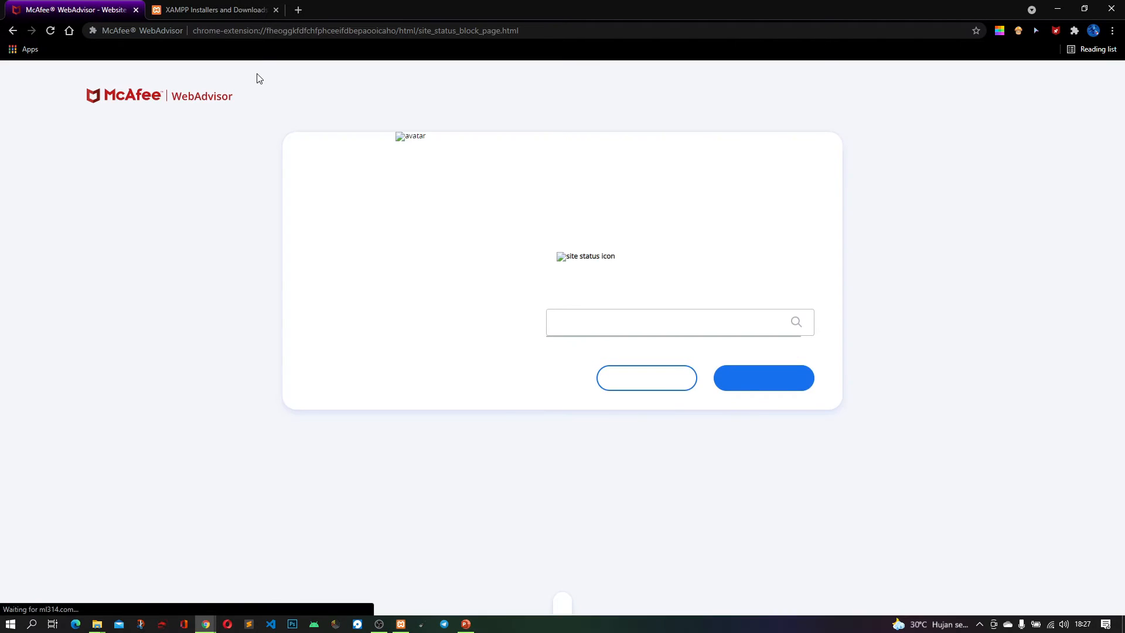
left_click(12, 32)
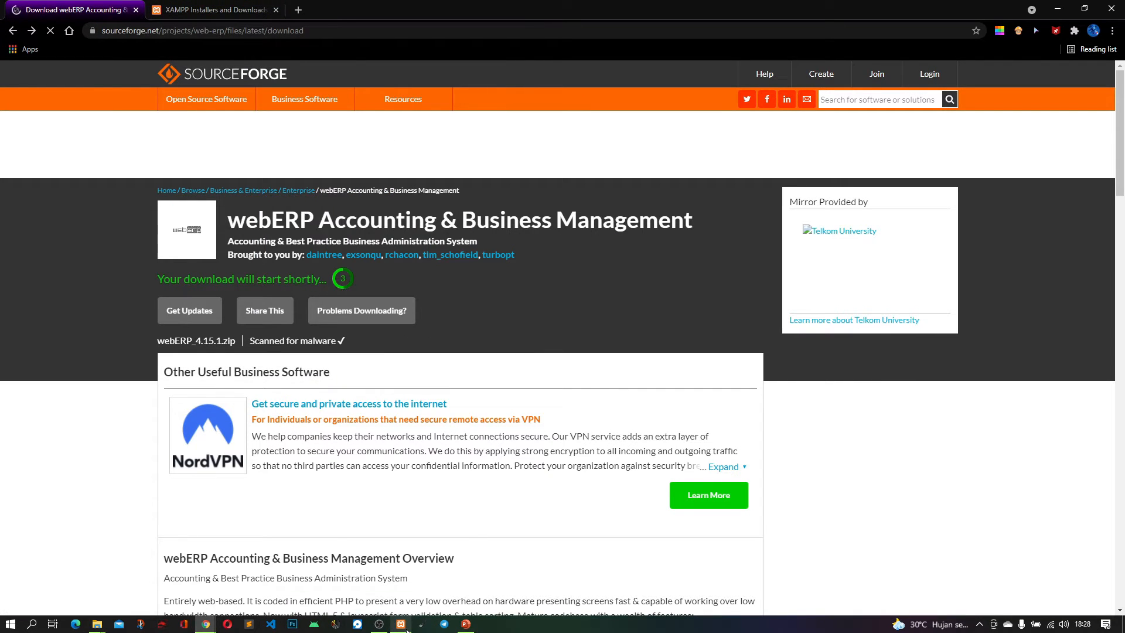
Review the XAMPP versions offered on the Apache Friends website's download page
mouse_move(406, 627)
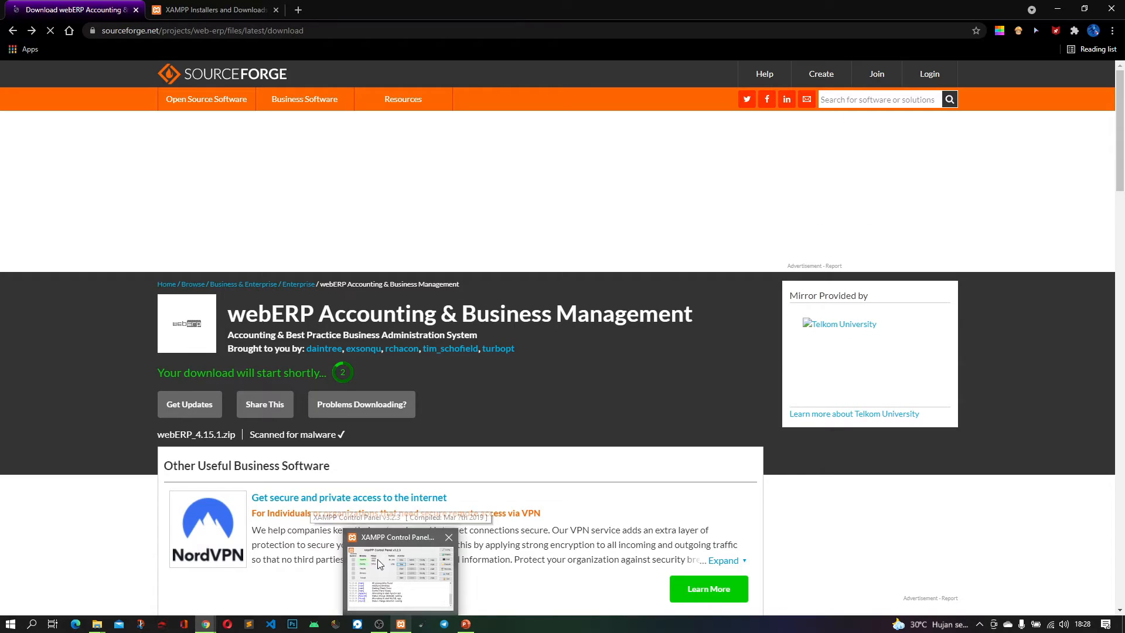
mouse_move(378, 564)
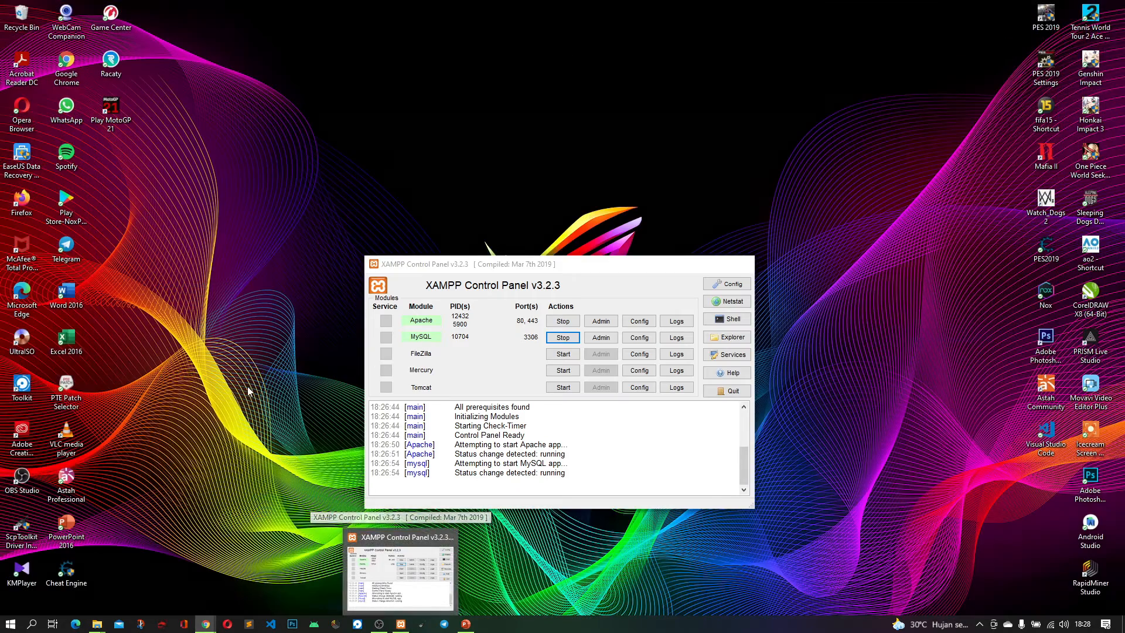
left_click(218, 10)
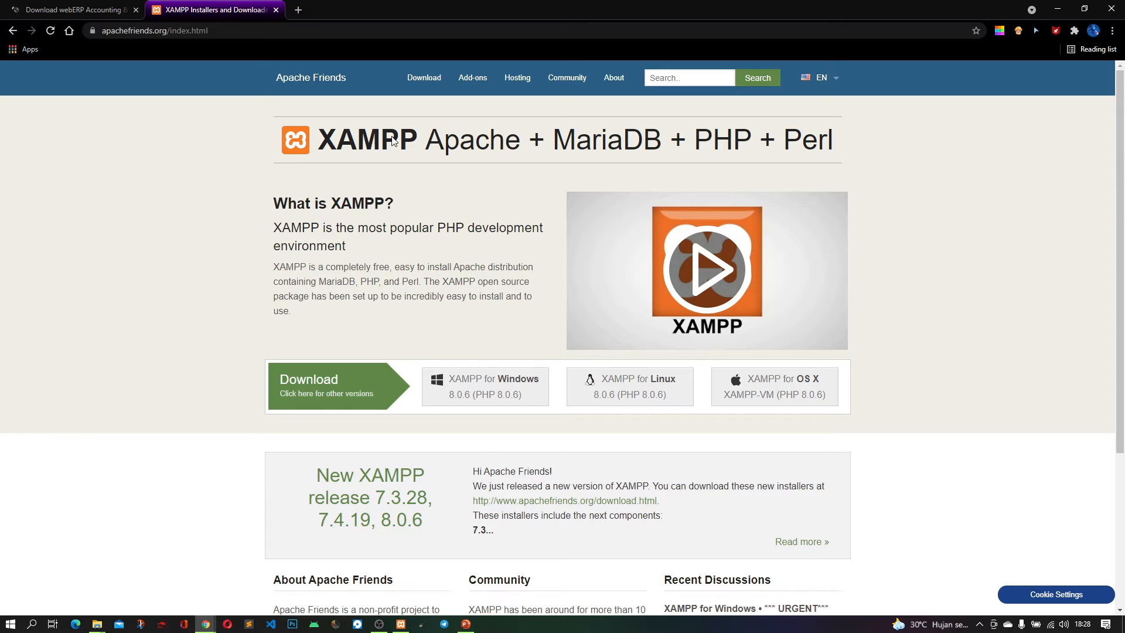
left_click(253, 36)
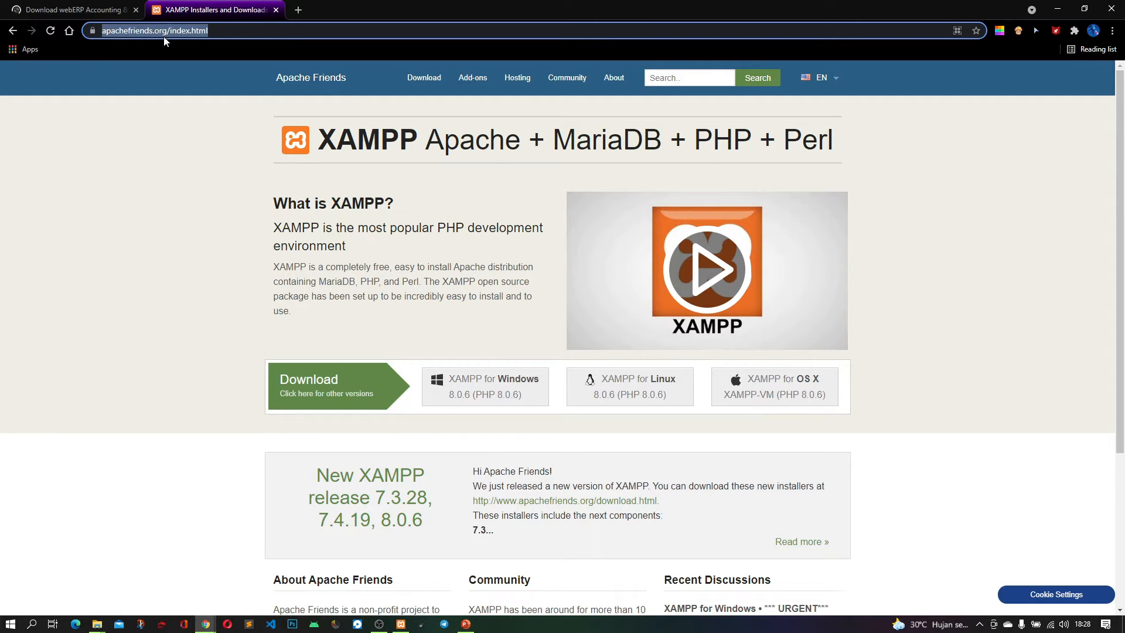
key("End")
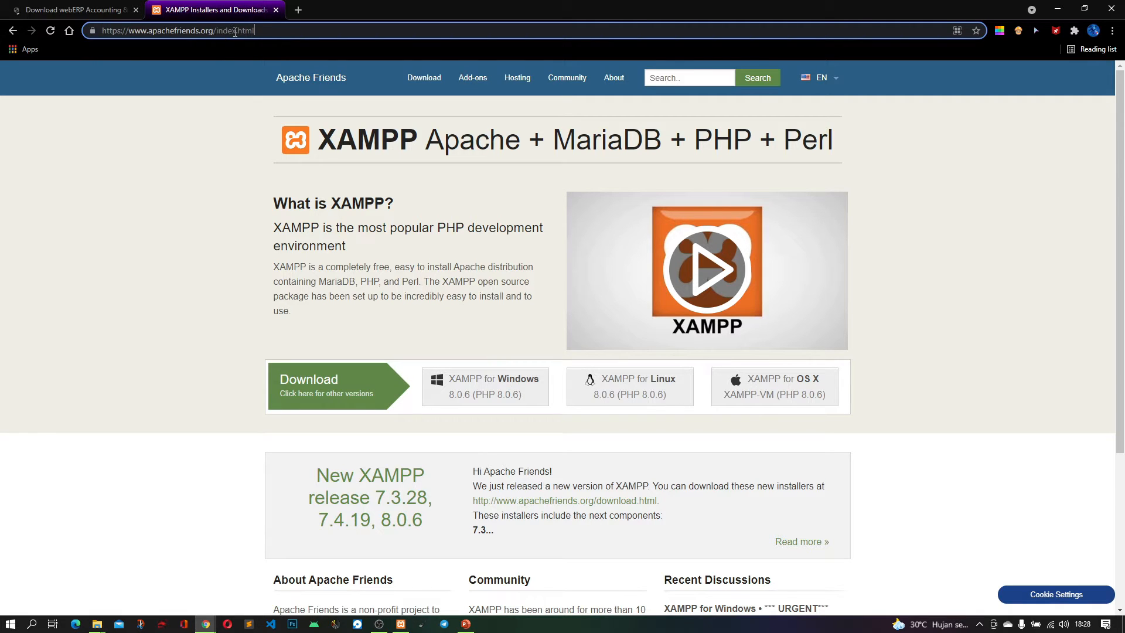
key("Return")
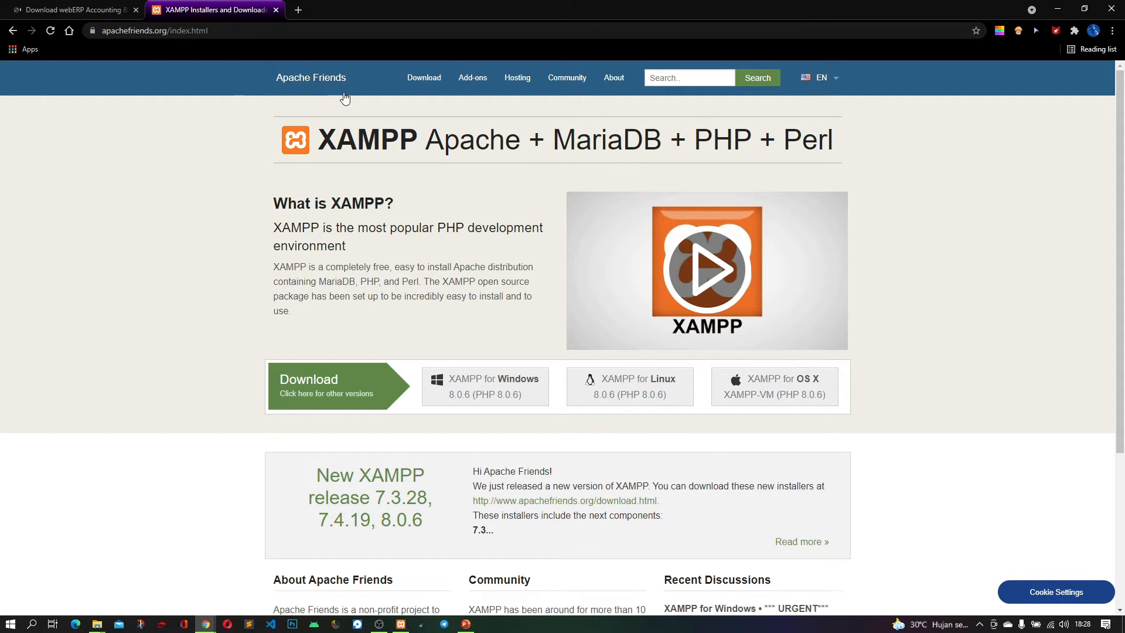
left_click(412, 82)
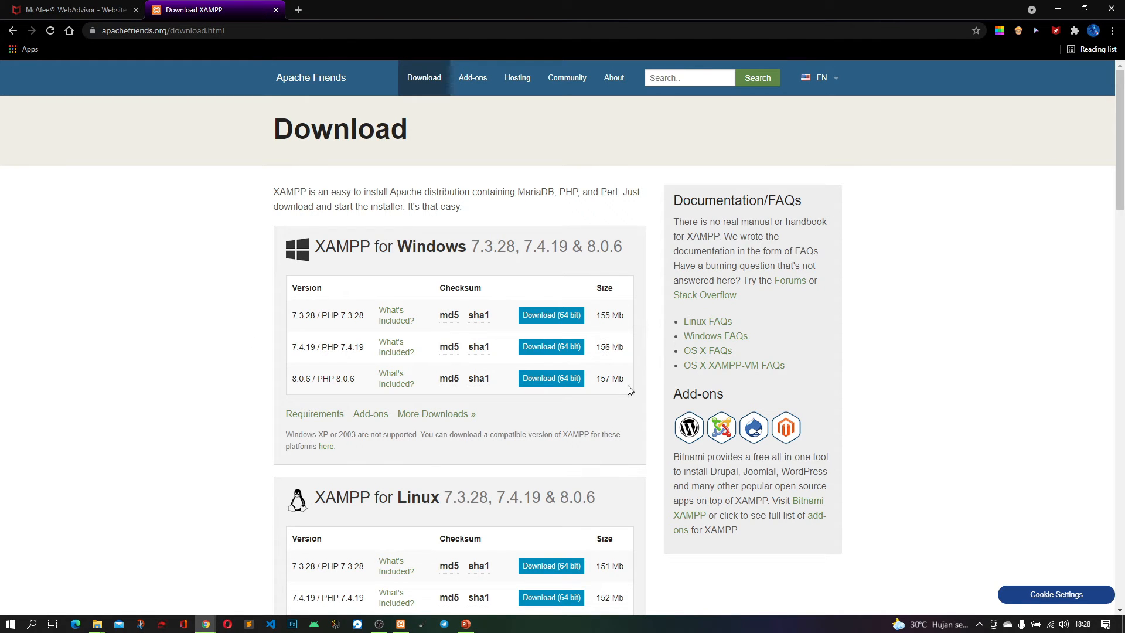
scroll(623, 389, "down", 3)
scroll(625, 391, "up", 3)
Extract the webERP_4.15.1 archive in place inside the Tugas folder
mouse_move(99, 628)
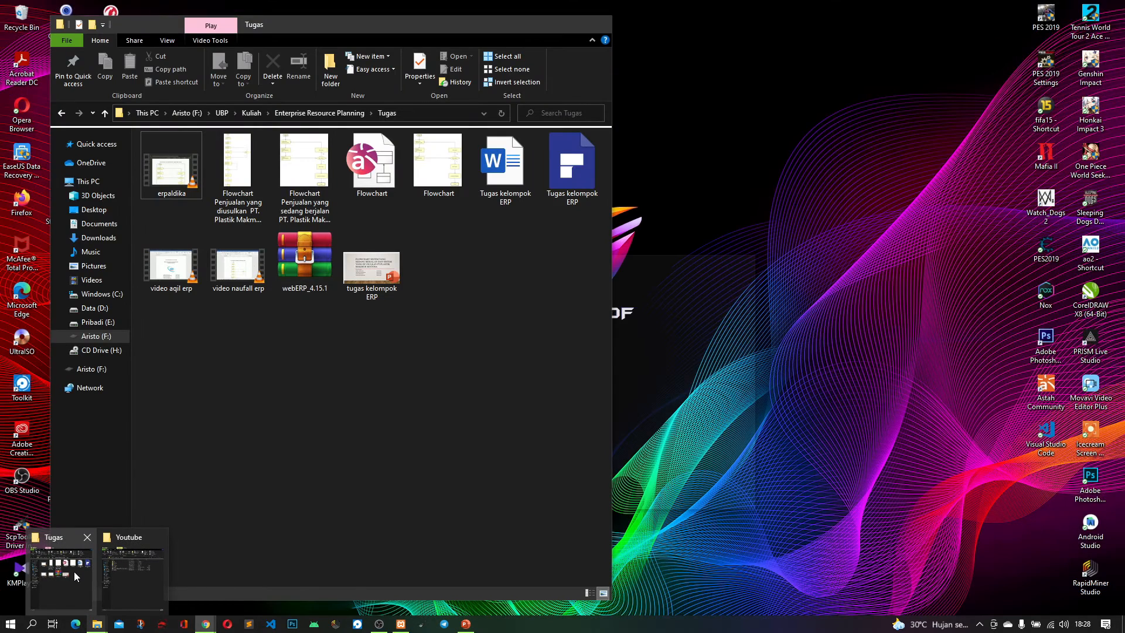
left_click(74, 571)
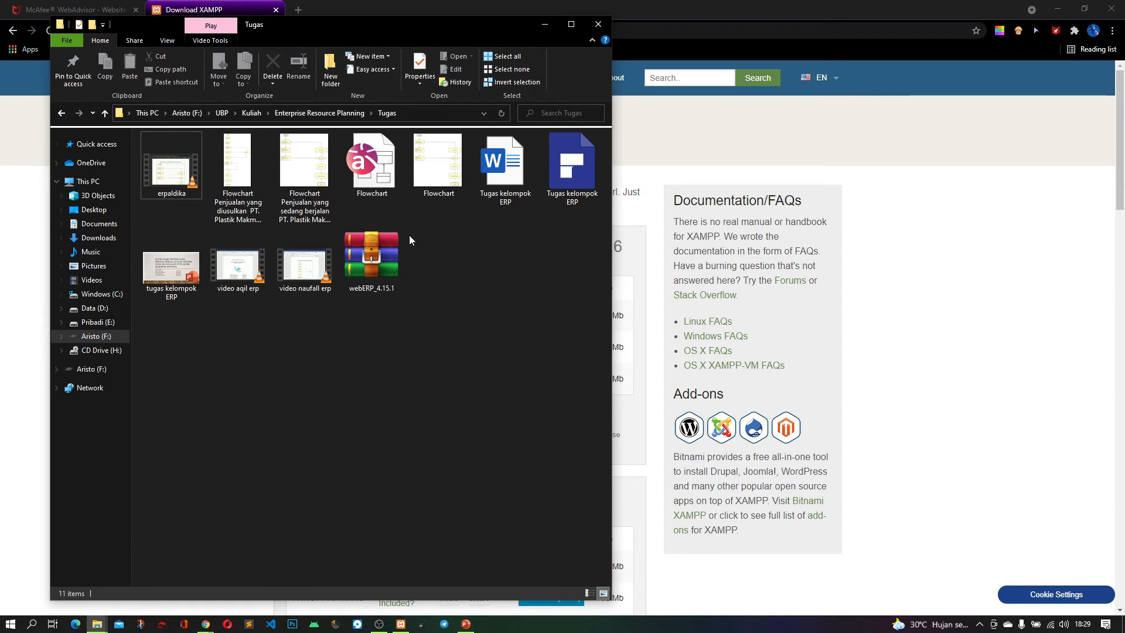
left_click(378, 254)
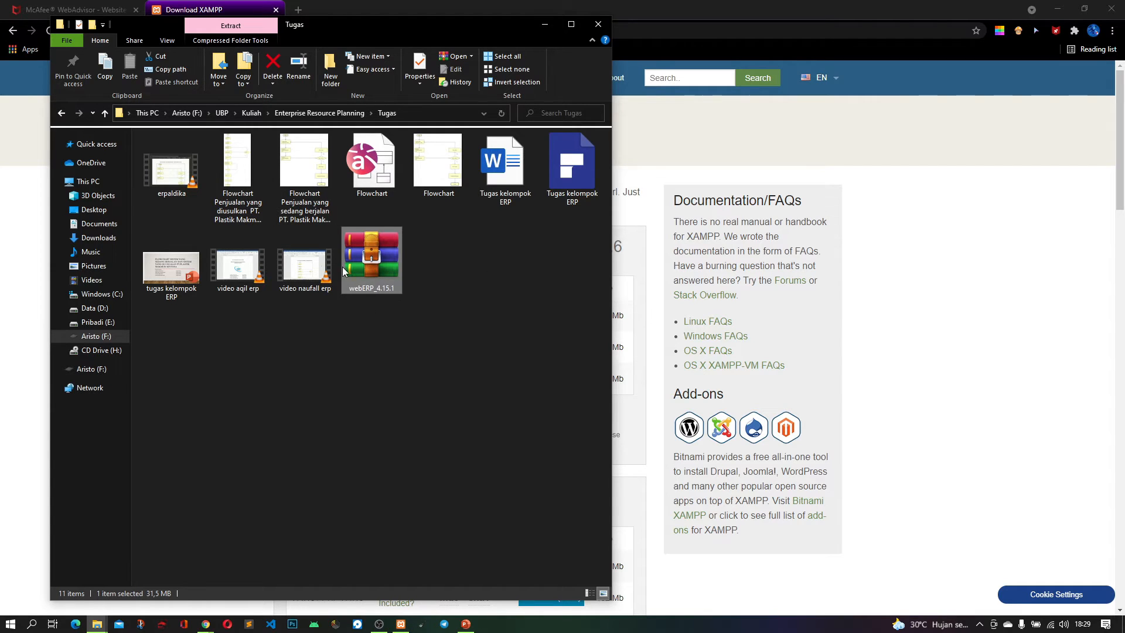
double_click(377, 258)
right_click(376, 258)
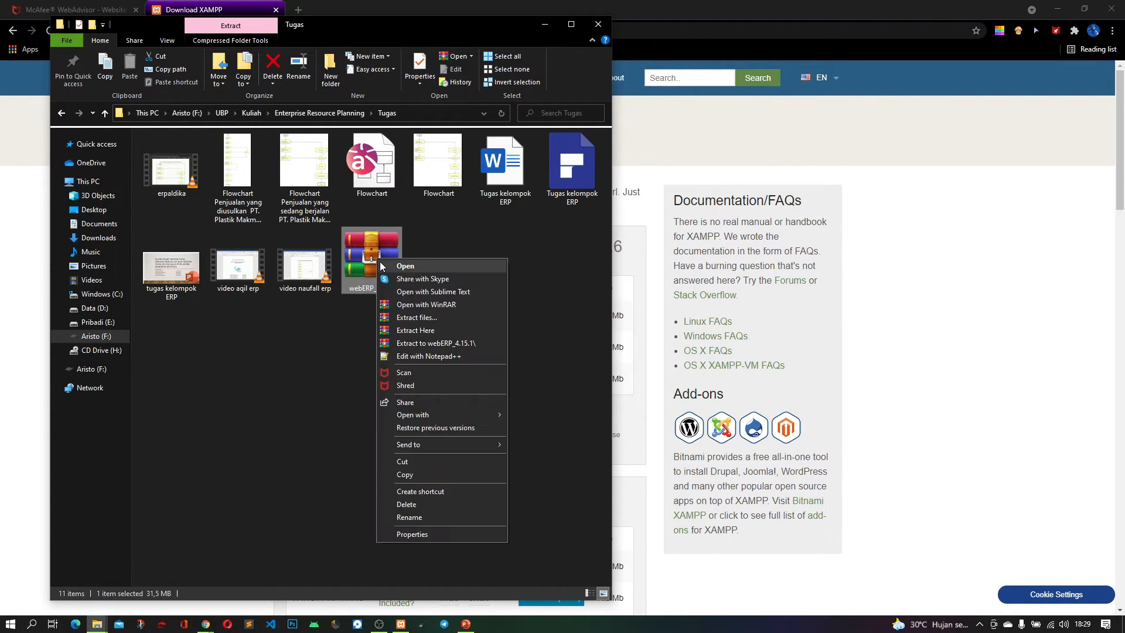
left_click(446, 330)
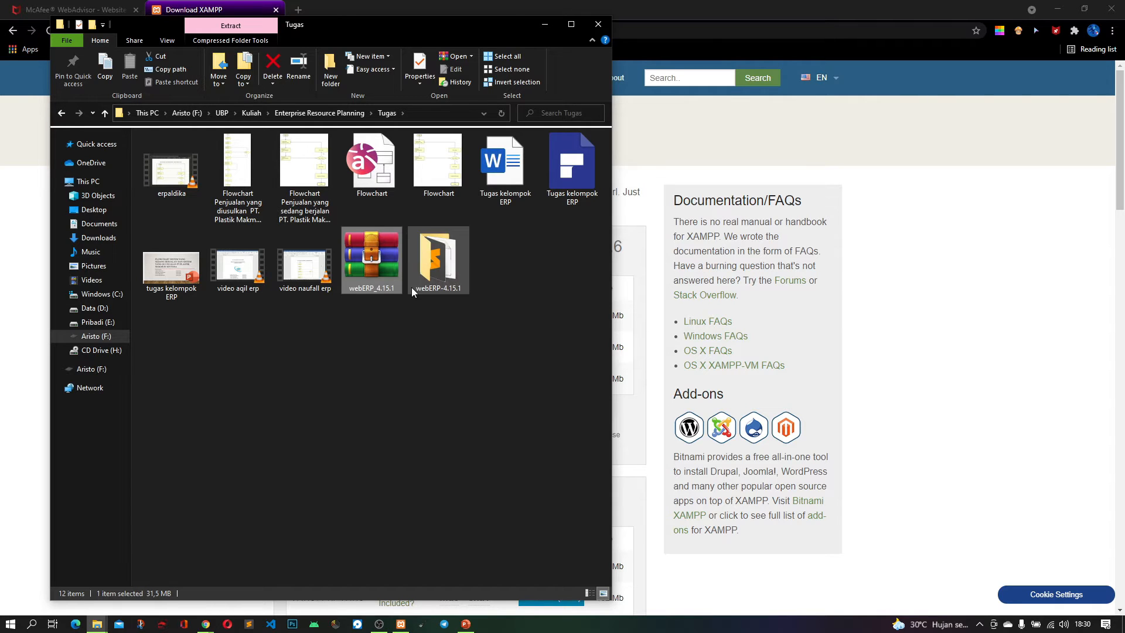
Look through the files in the extracted webERP-4.15.1 folder and return to the Tugas folder
left_click(437, 274)
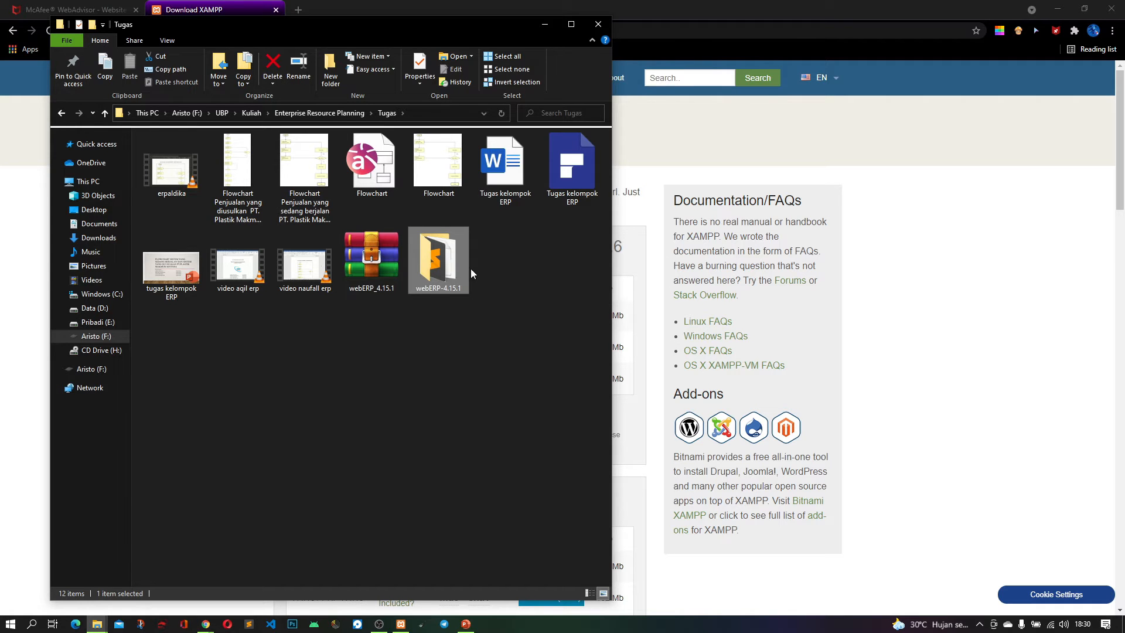
double_click(455, 259)
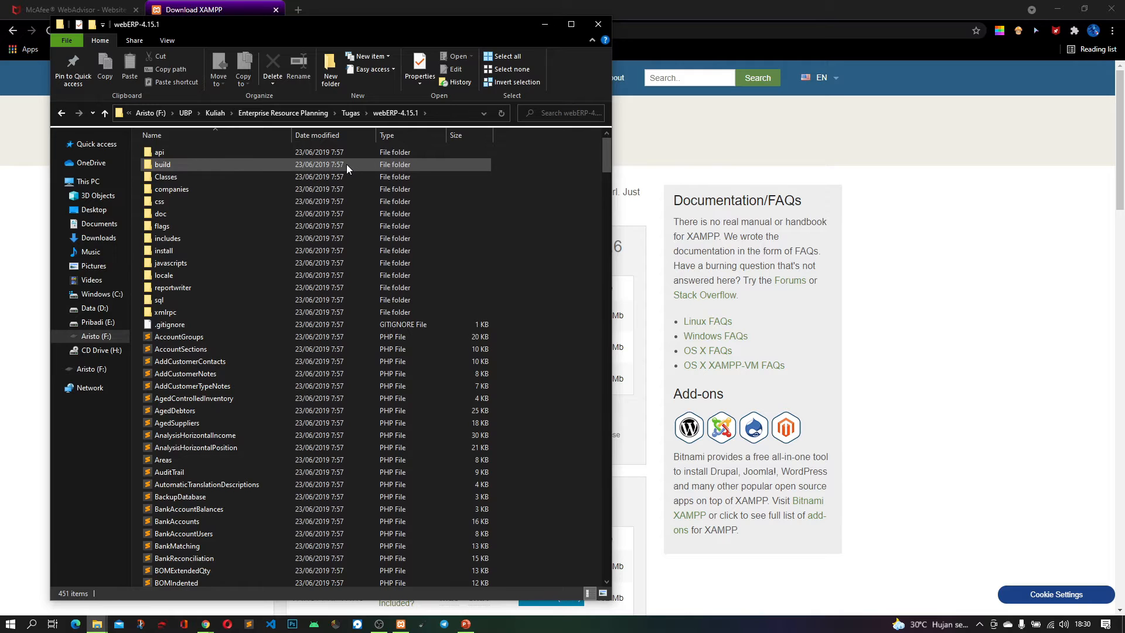
scroll(346, 164, "down", 15)
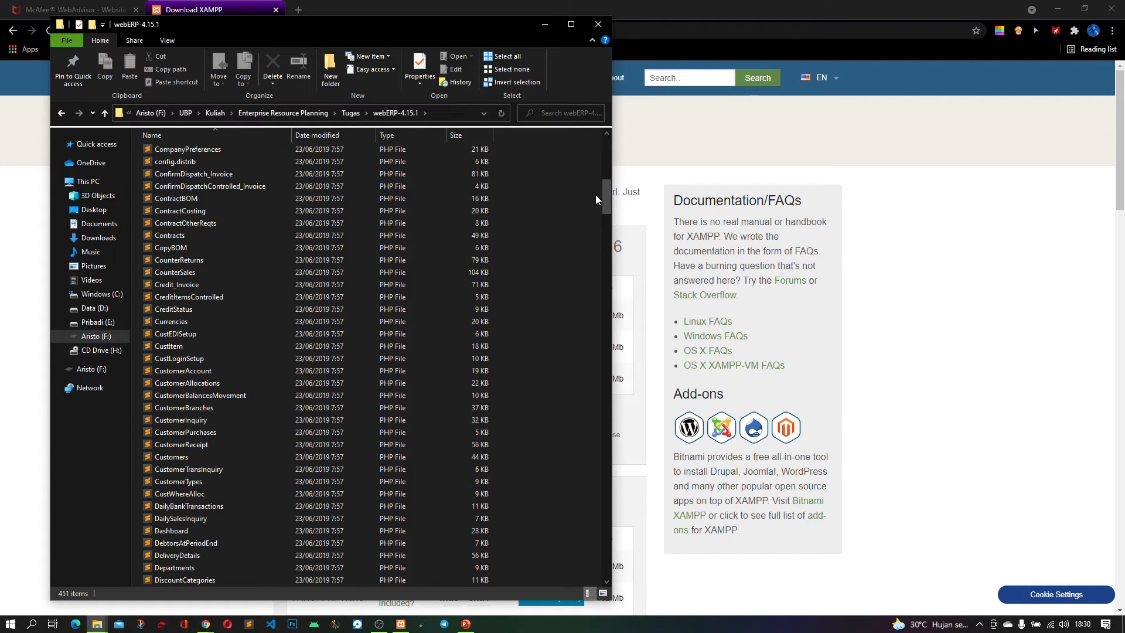
left_click_drag(606, 198, 469, 146)
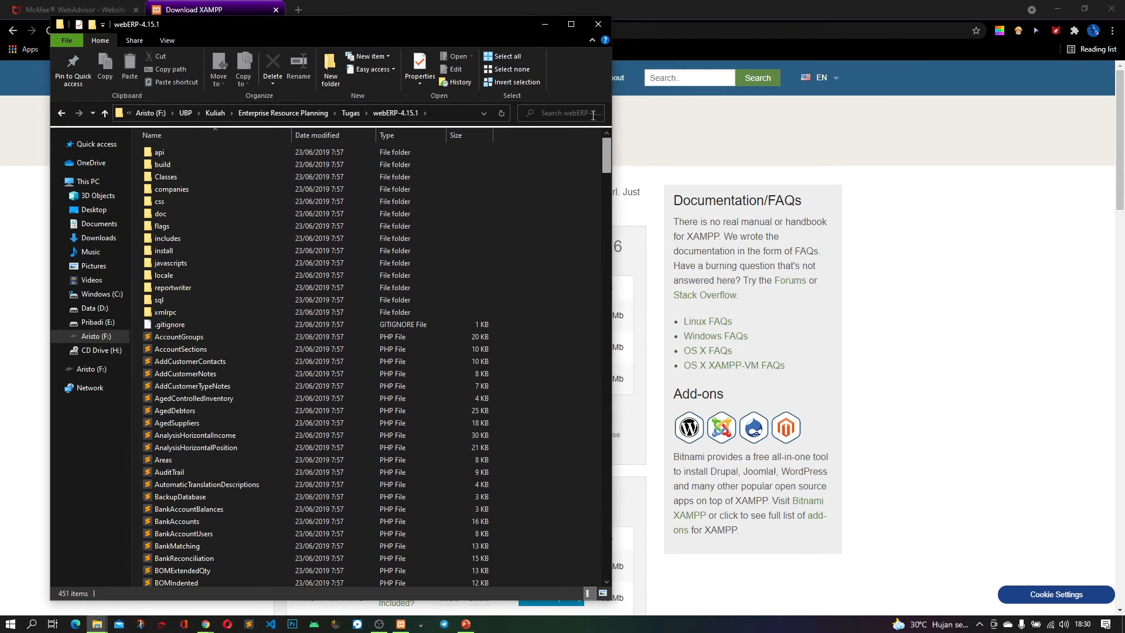
left_click(60, 113)
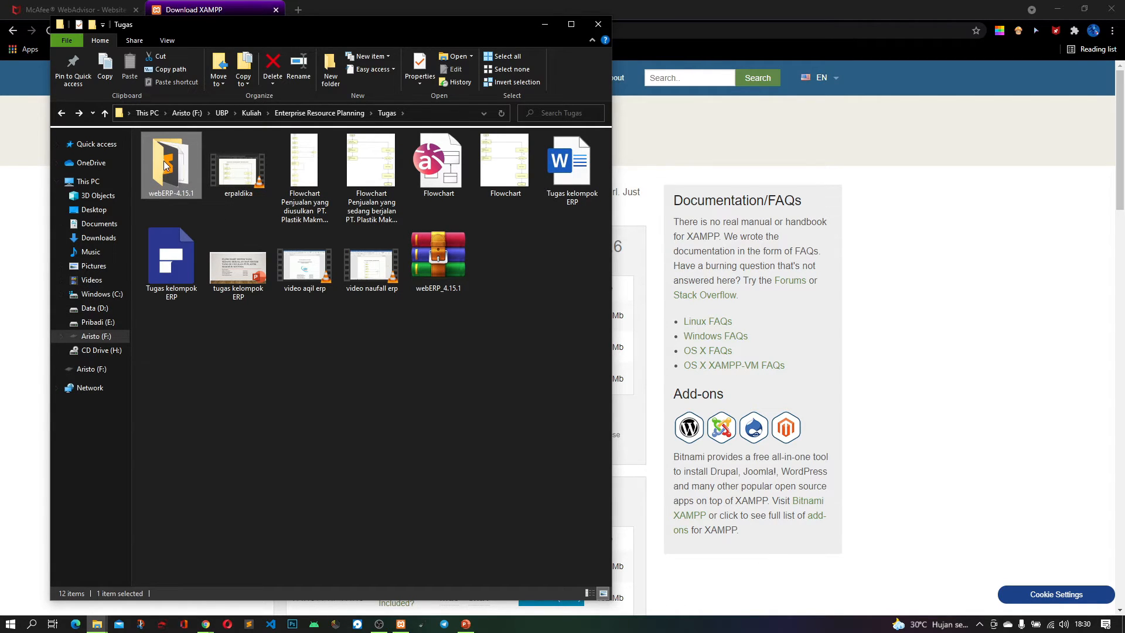
Rename the extracted webERP-4.15.1 folder in the Tugas folder as weberpPlastik
left_click(170, 193)
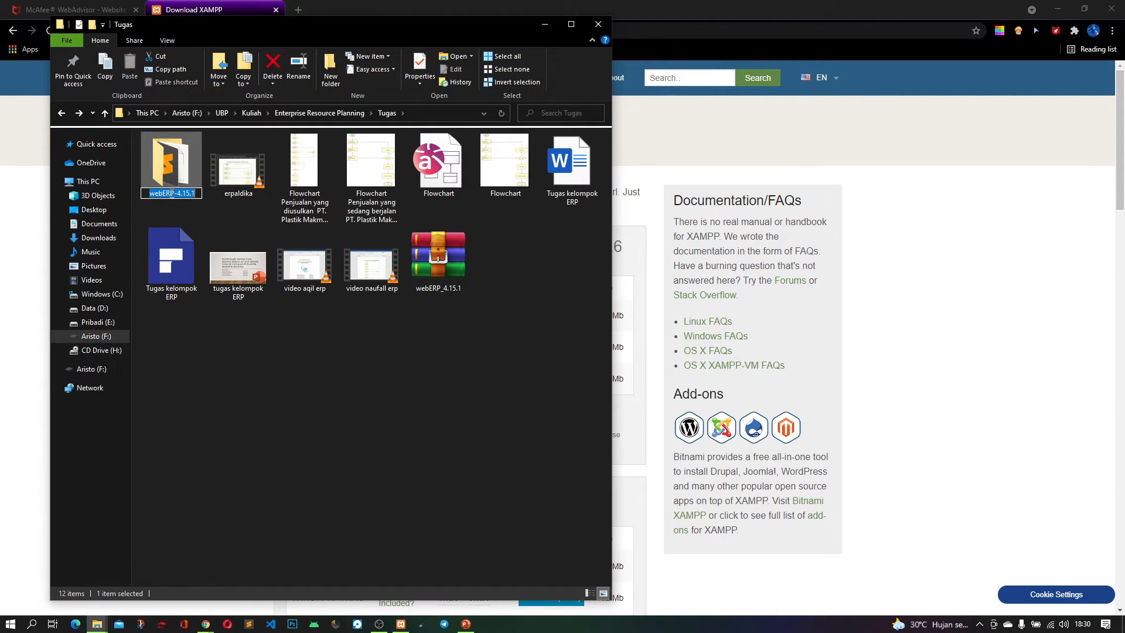
type("weberpo")
key("BackSpace")
type("Plastik")
key("Return")
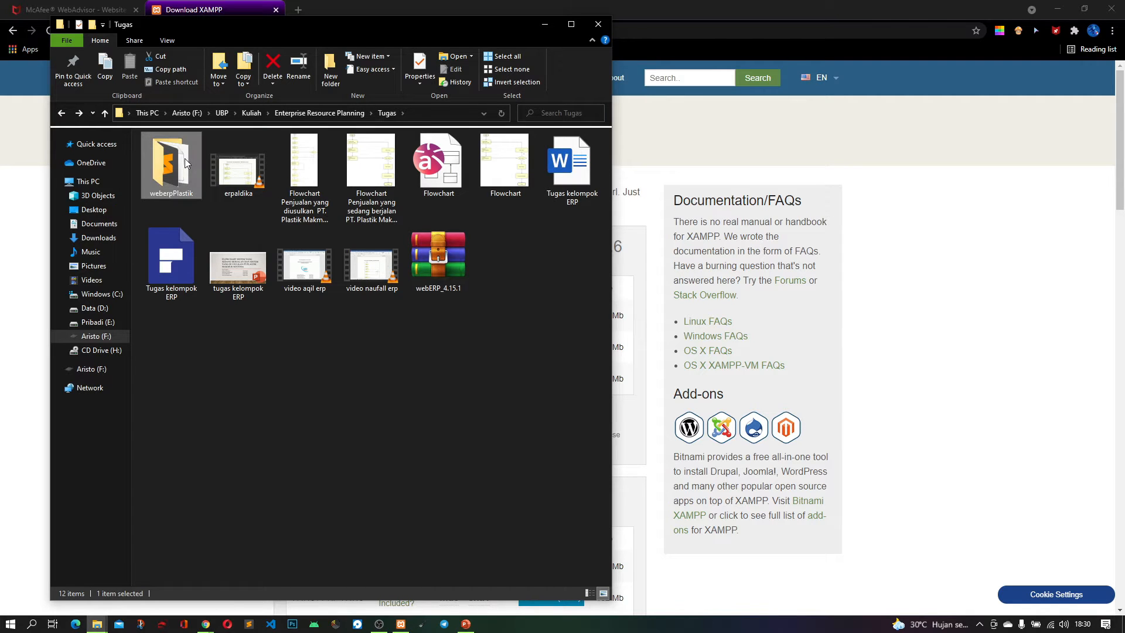
Copy the weberpPlastik folder into C:\xampp\htdocs and enlarge the file window to full screen
right_click(167, 154)
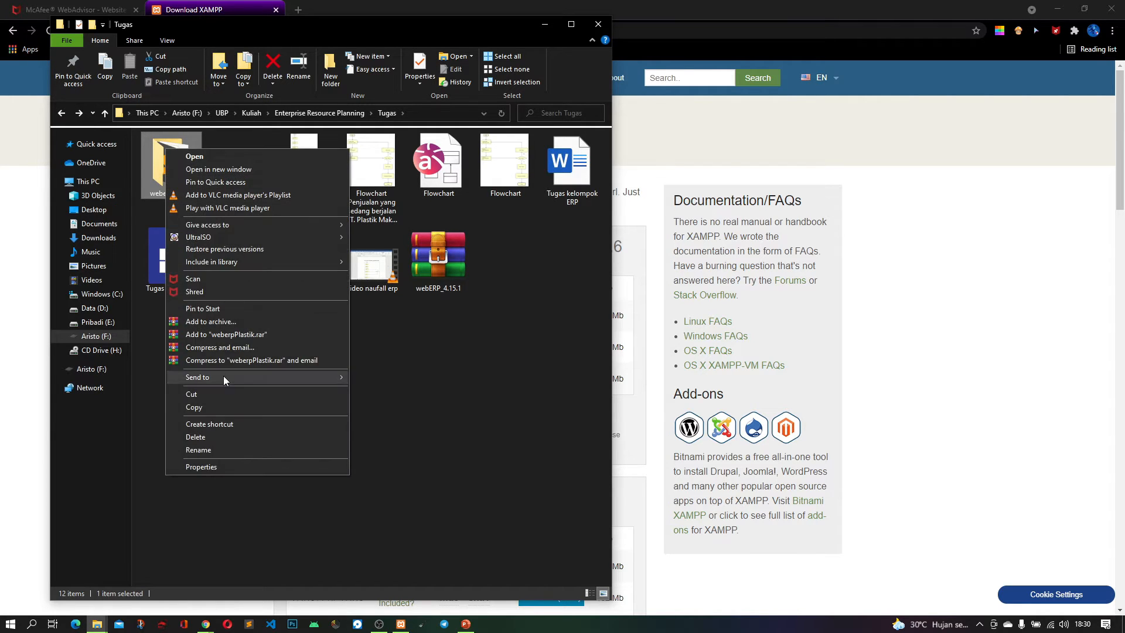
left_click(228, 407)
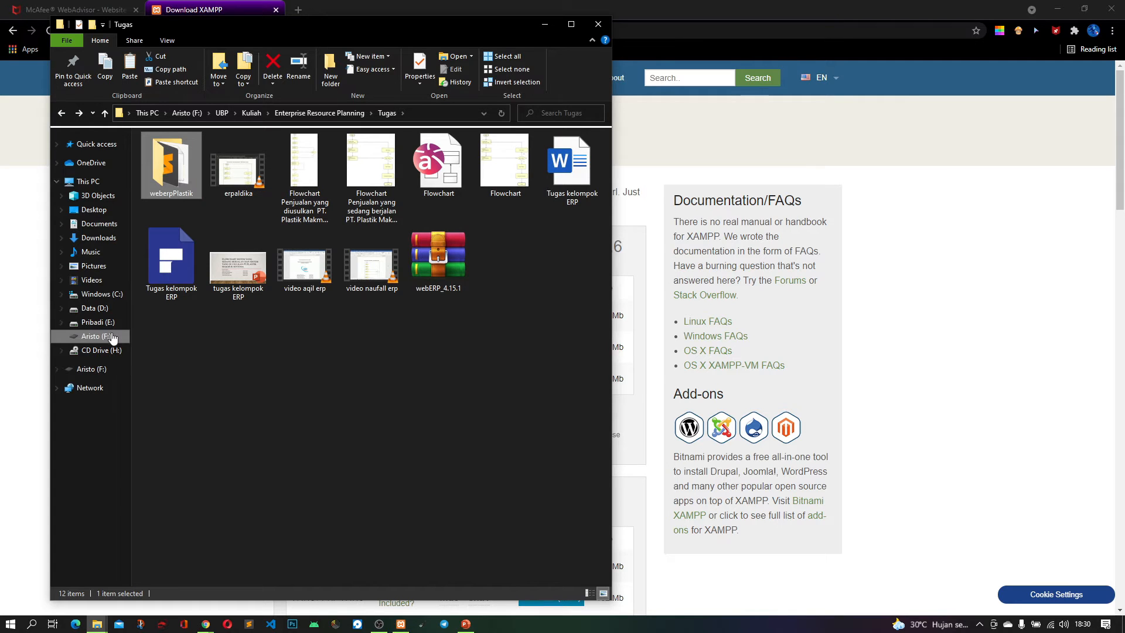
left_click(100, 294)
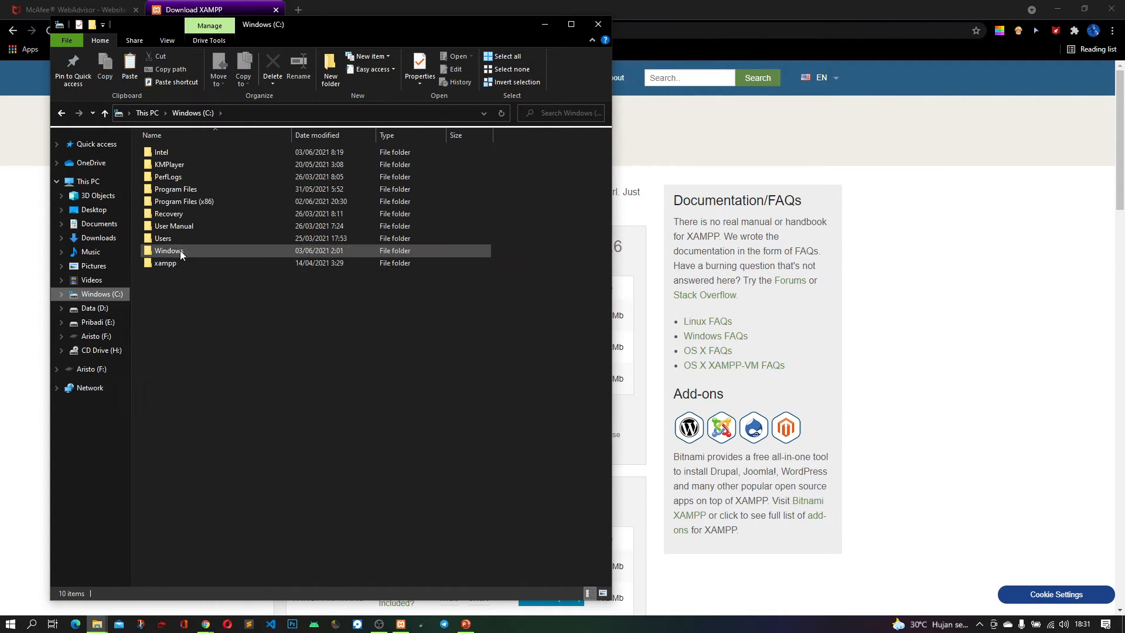
double_click(221, 259)
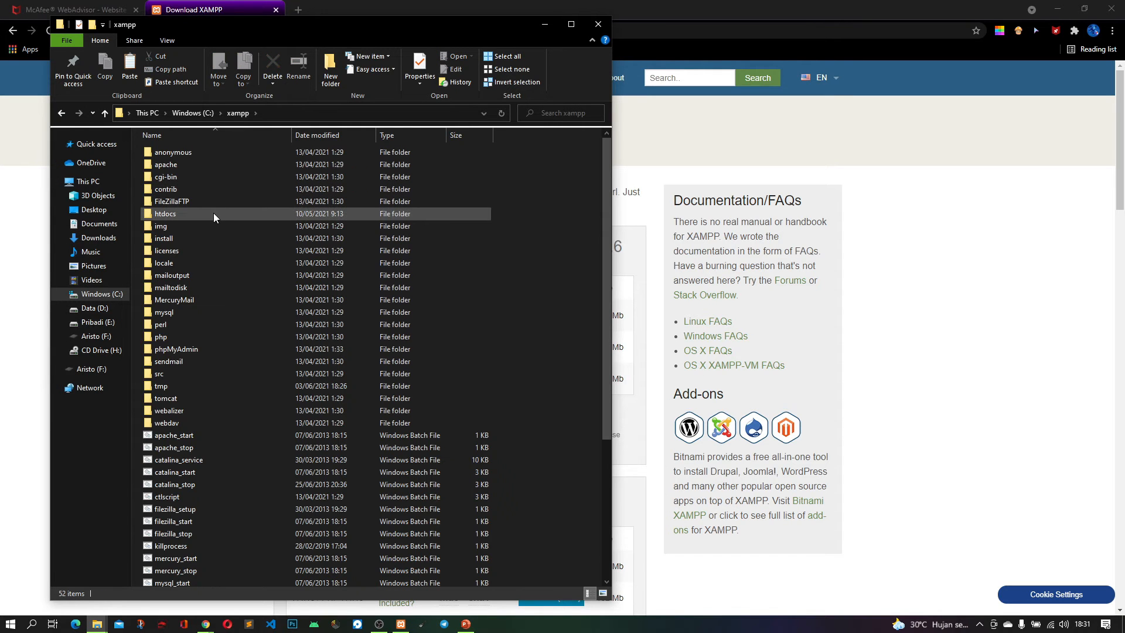
left_click(213, 213)
double_click(213, 213)
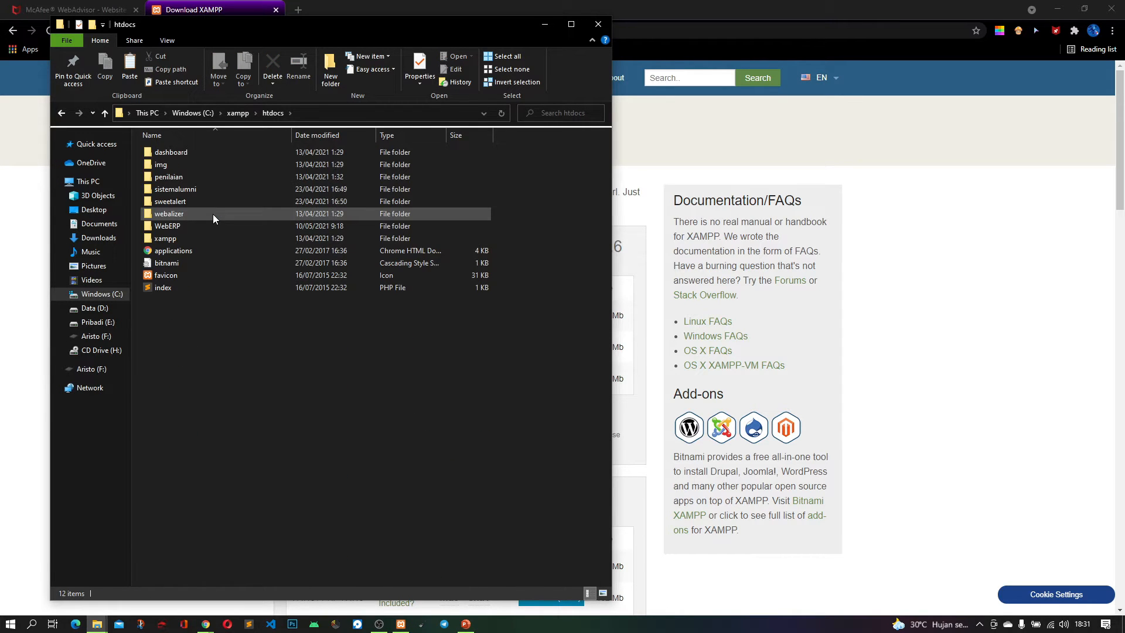
right_click(321, 367)
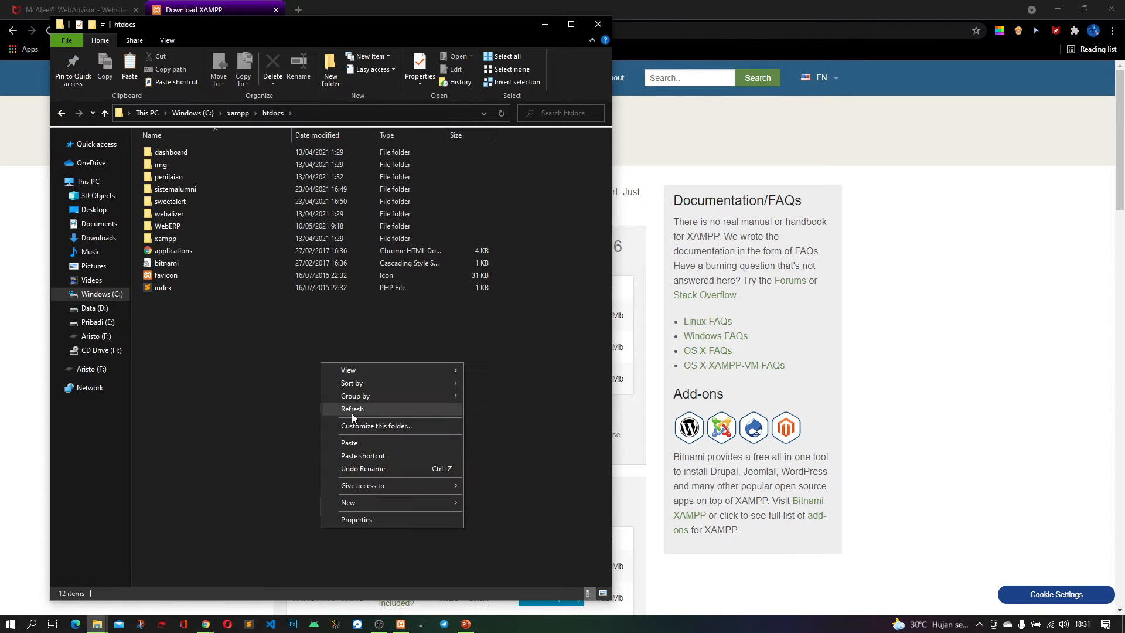
left_click(367, 445)
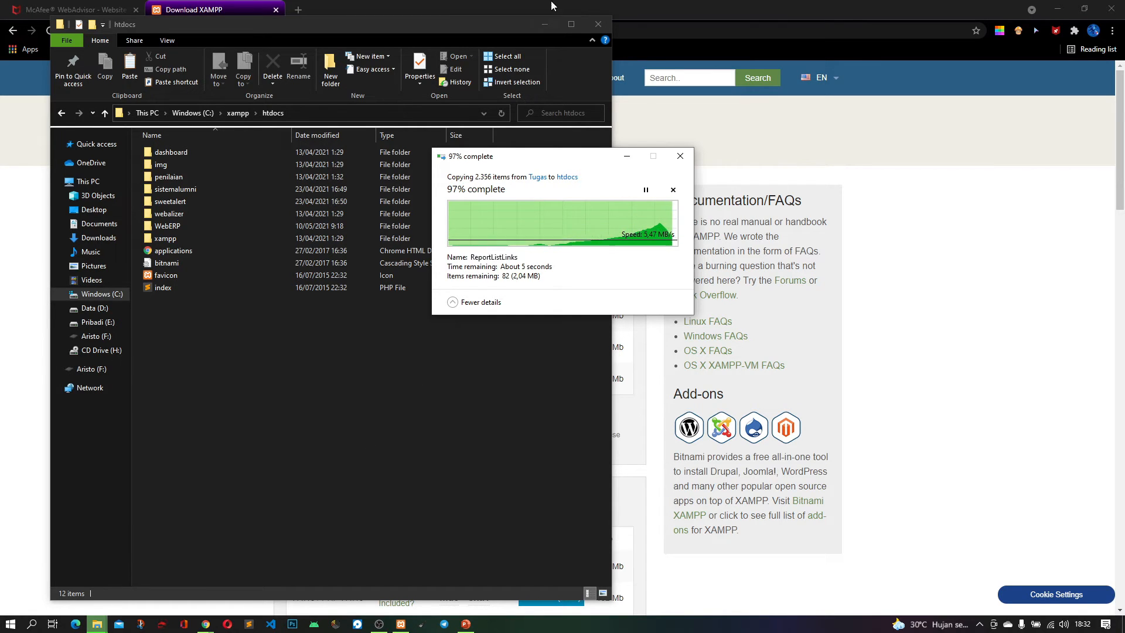
left_click(569, 24)
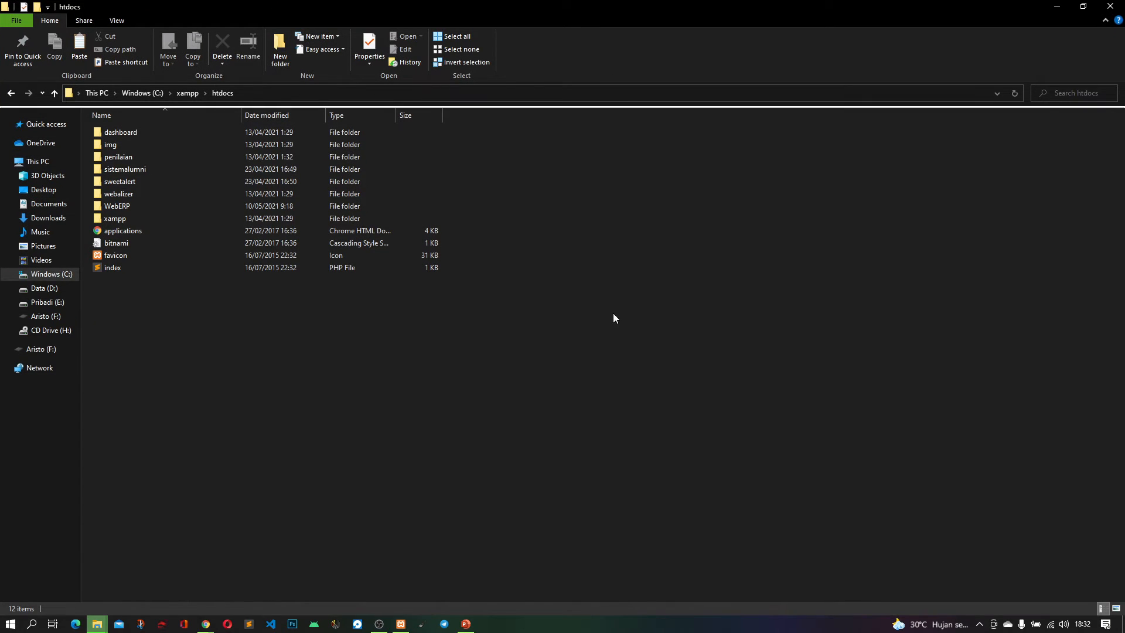
mouse_move(97, 628)
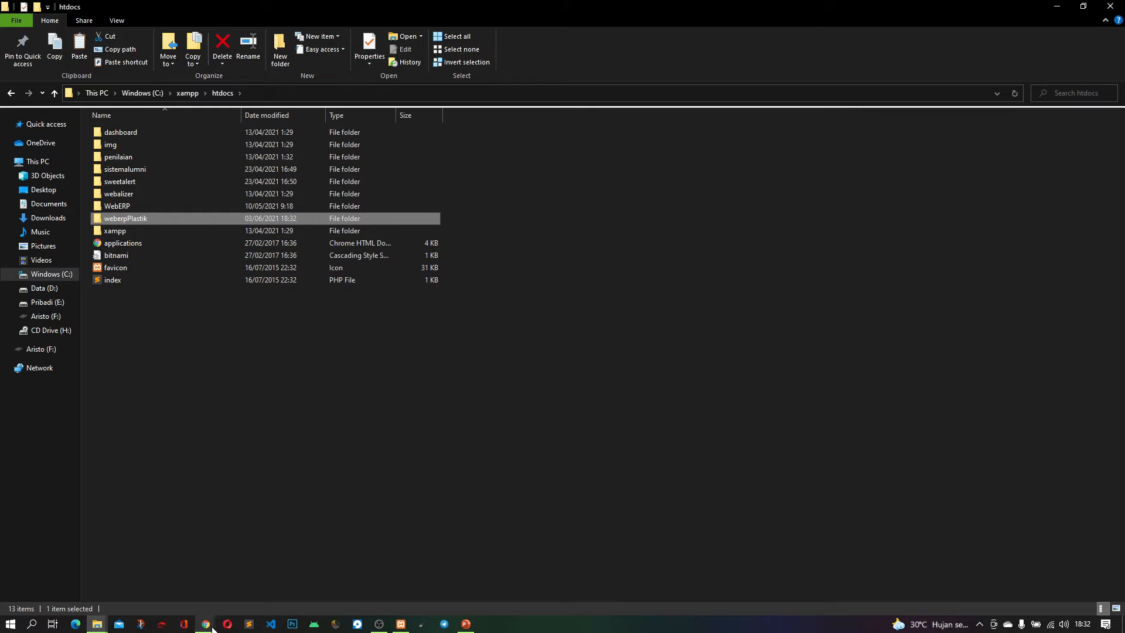
Switch to Chrome and open localhost/weberpPlastik in a new tab
mouse_move(205, 625)
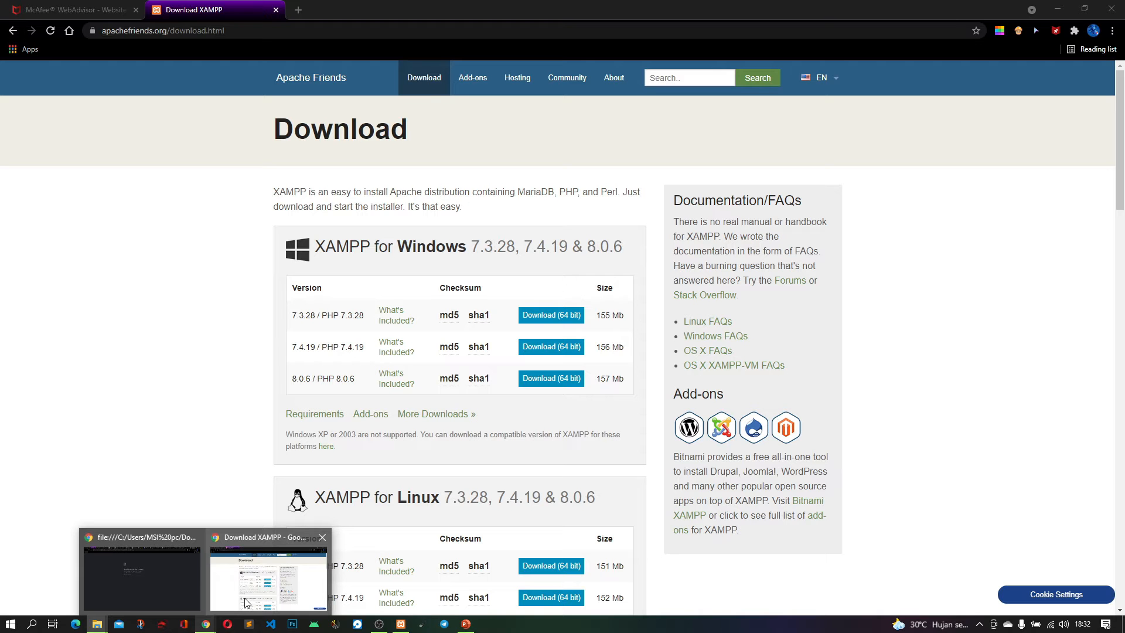
left_click(246, 602)
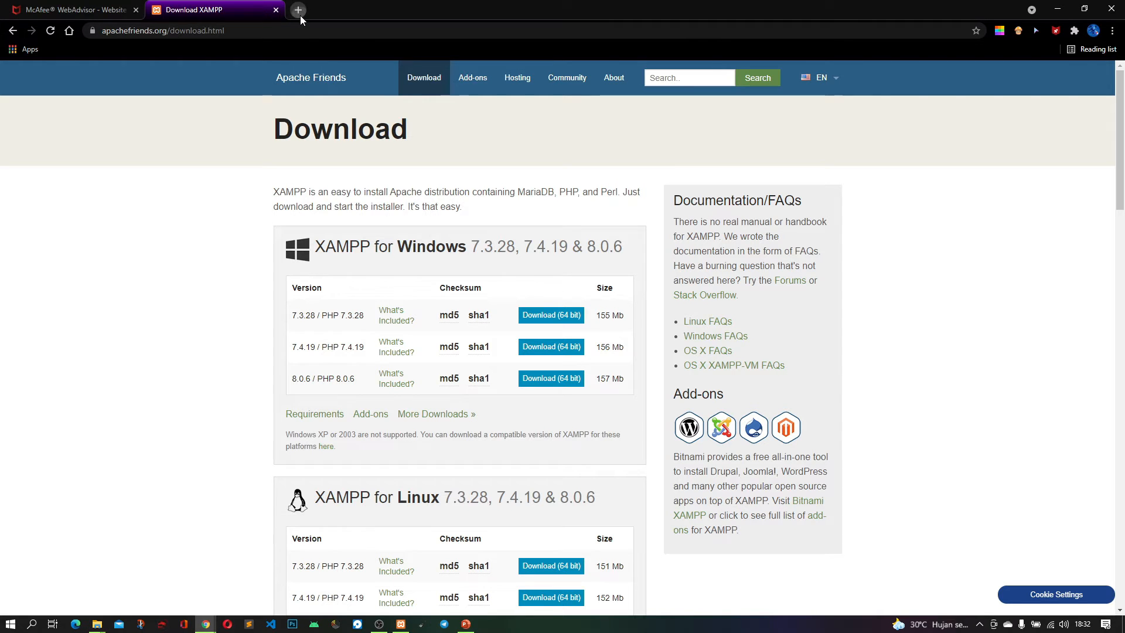
left_click(300, 15)
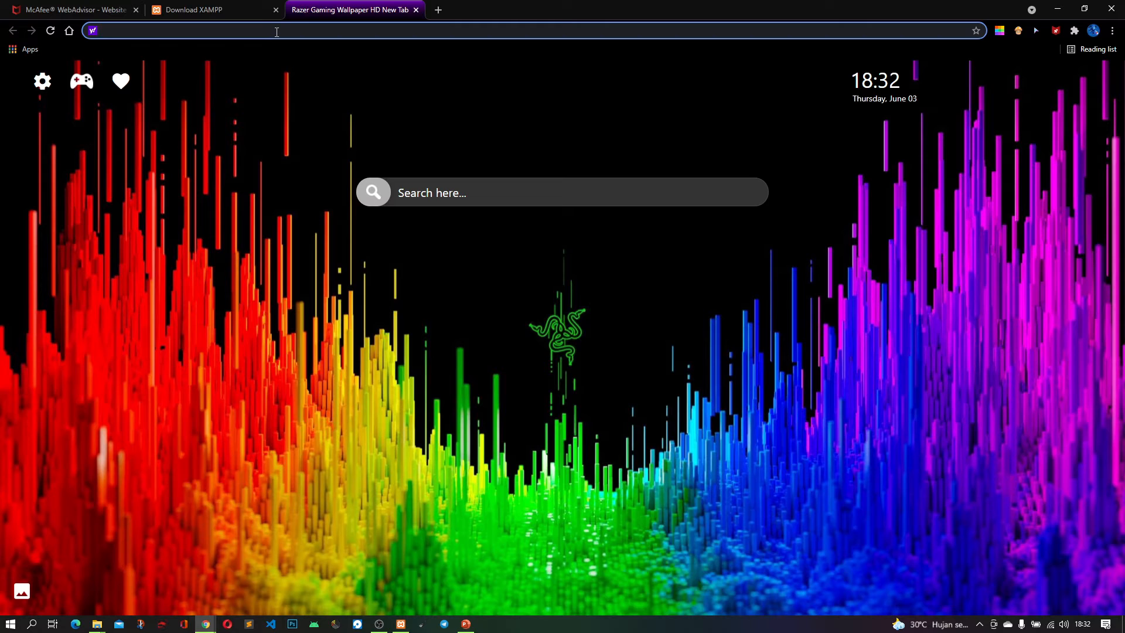
type("loca")
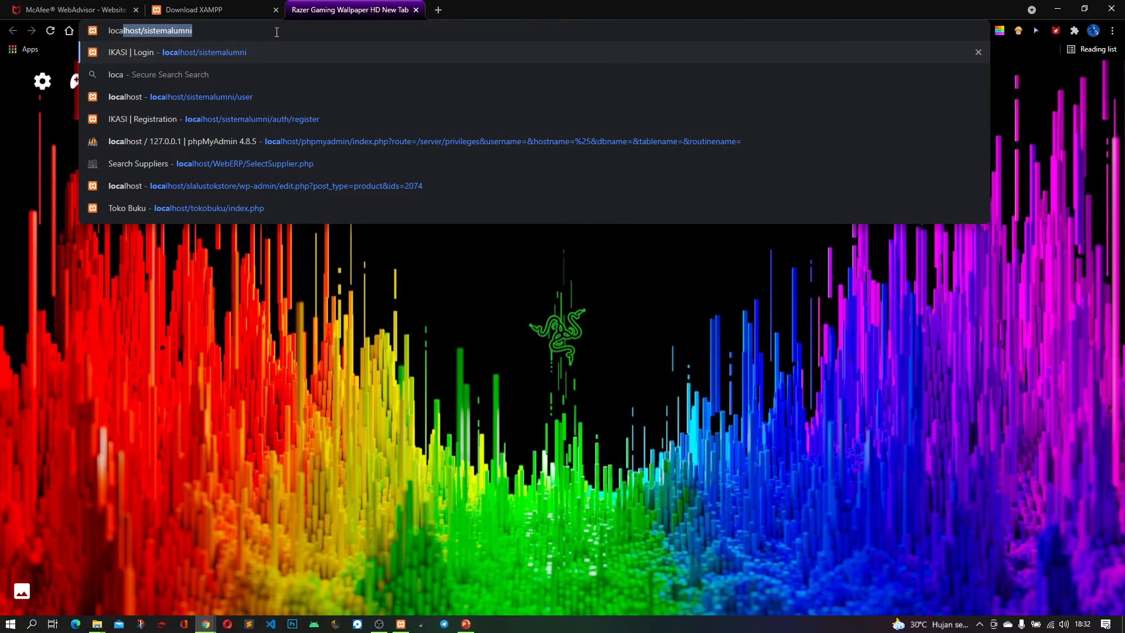
type("l")
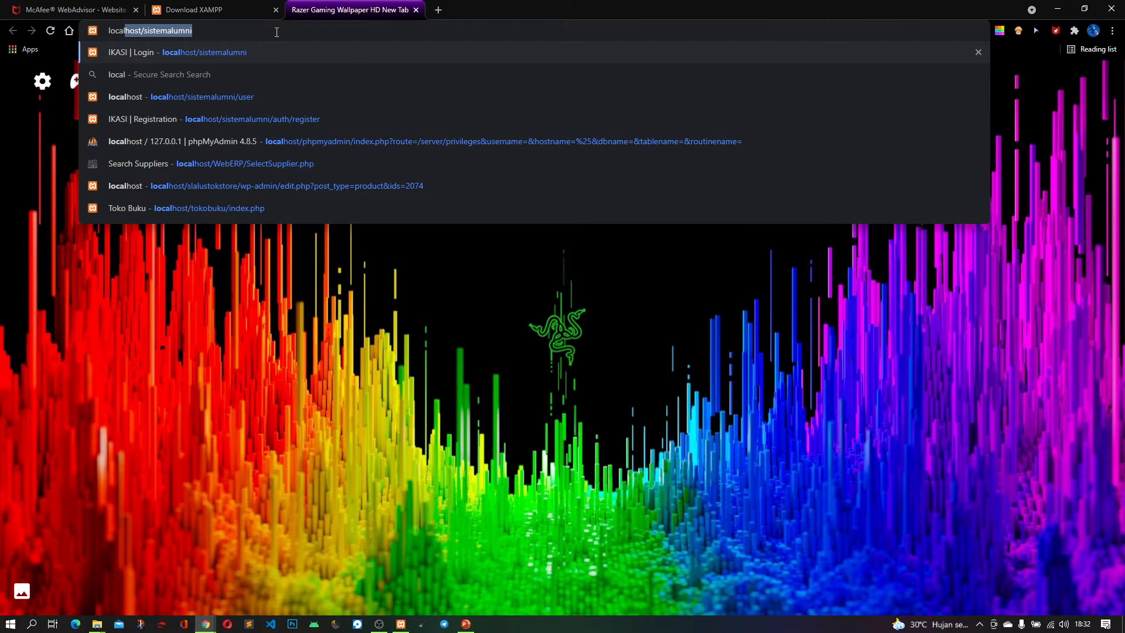
type("hos")
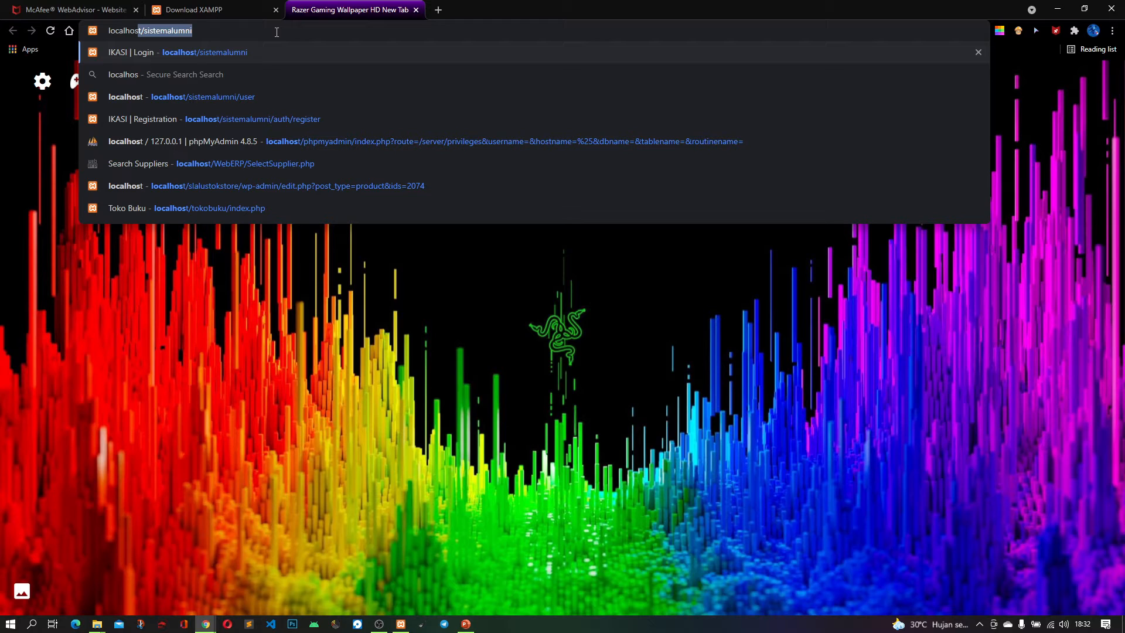
type("t/")
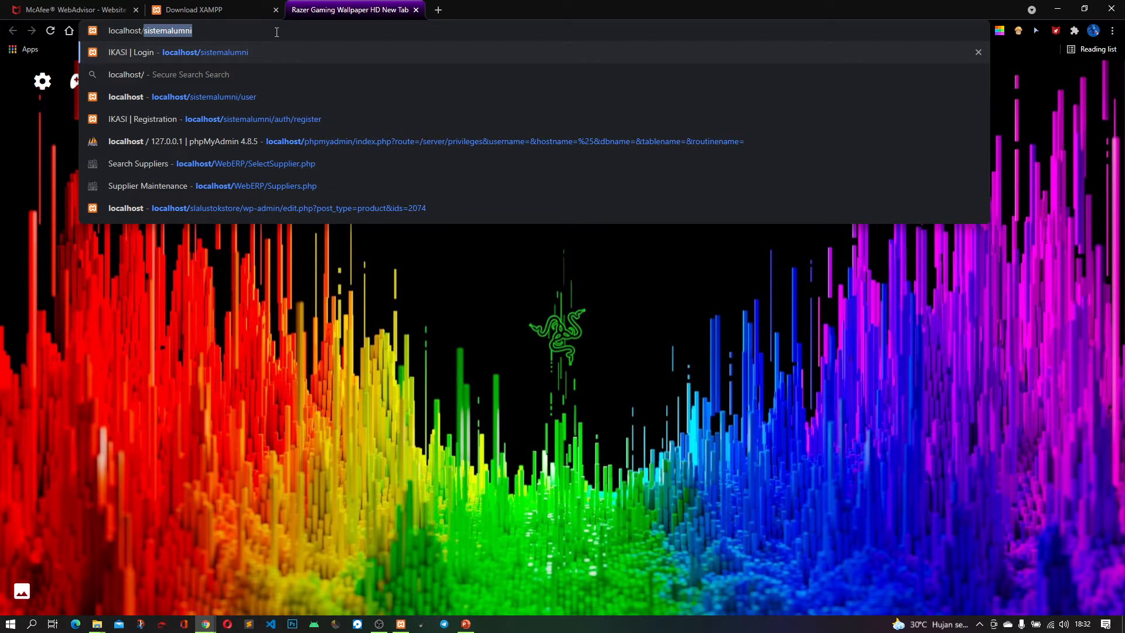
type("web")
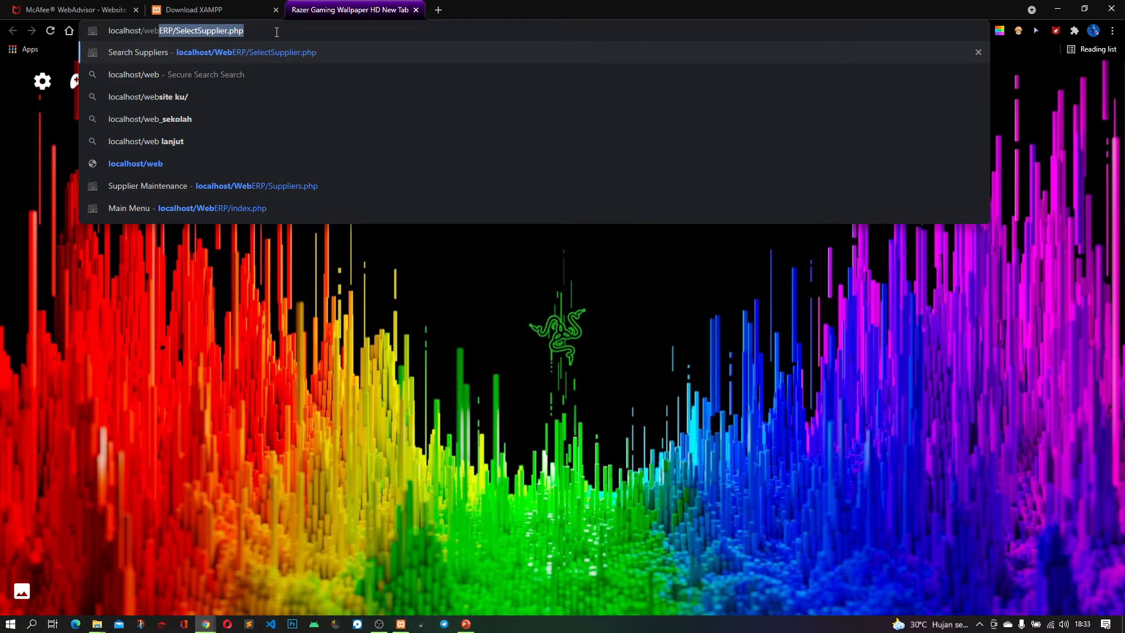
type("erpPlas")
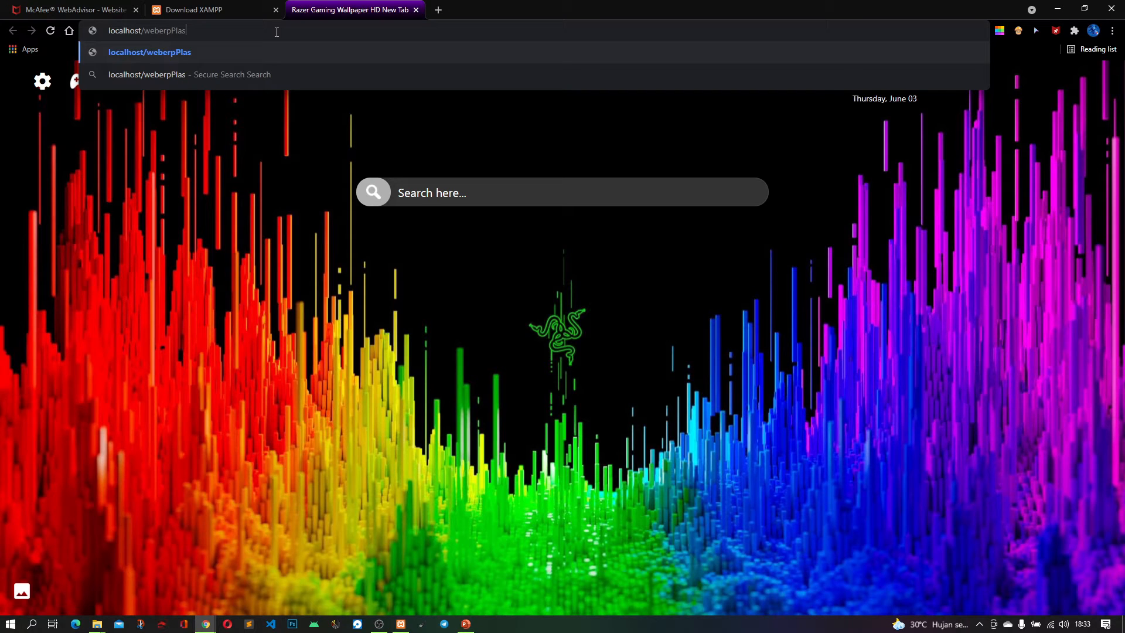
type("tik")
key("Return")
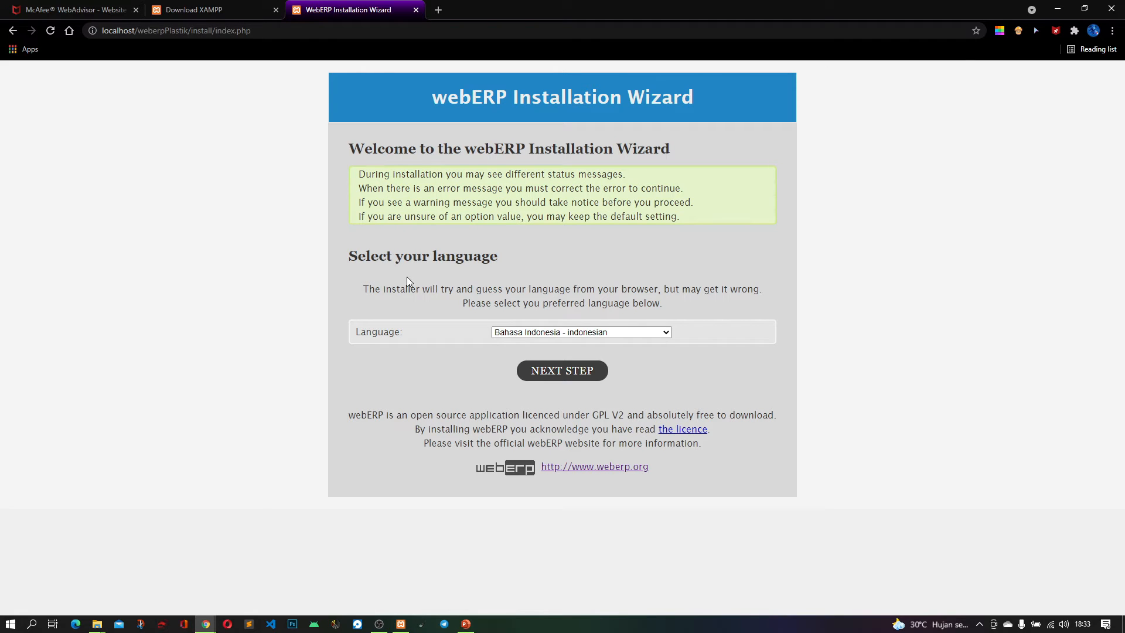
Choose Bahasa Indonesia as the webERP installer language and continue to the database settings
left_click(528, 335)
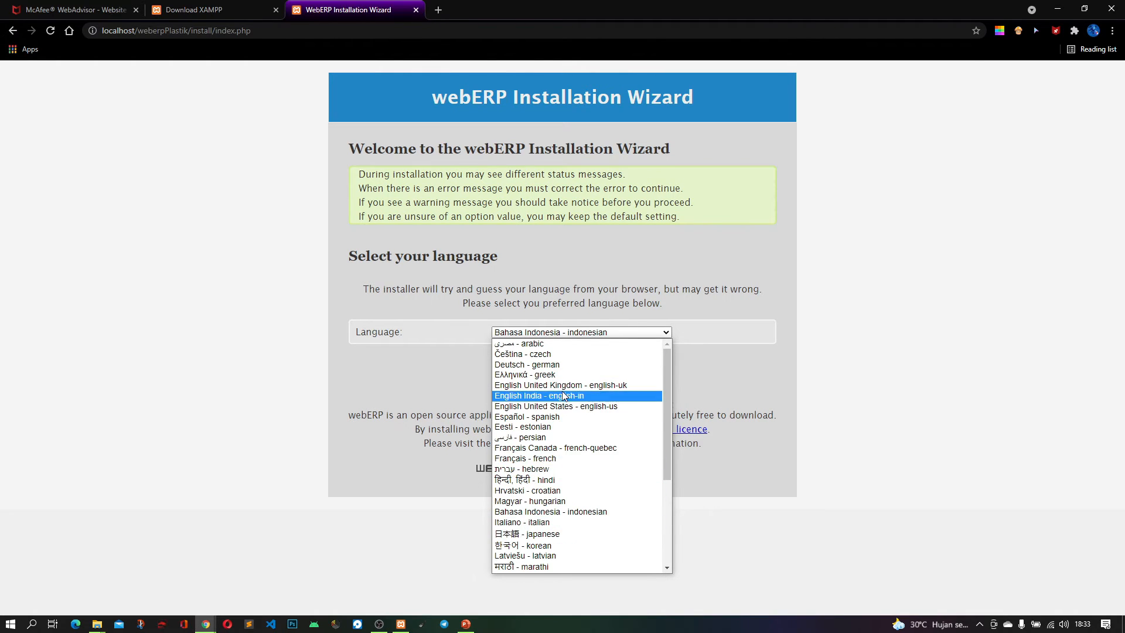
left_click(604, 512)
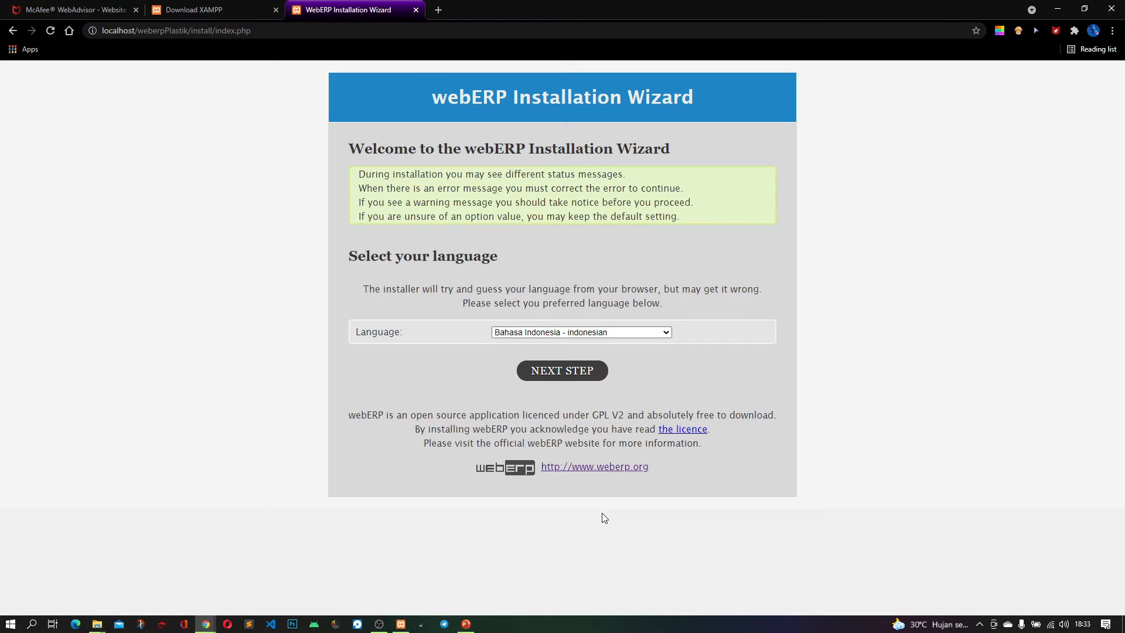
left_click(566, 378)
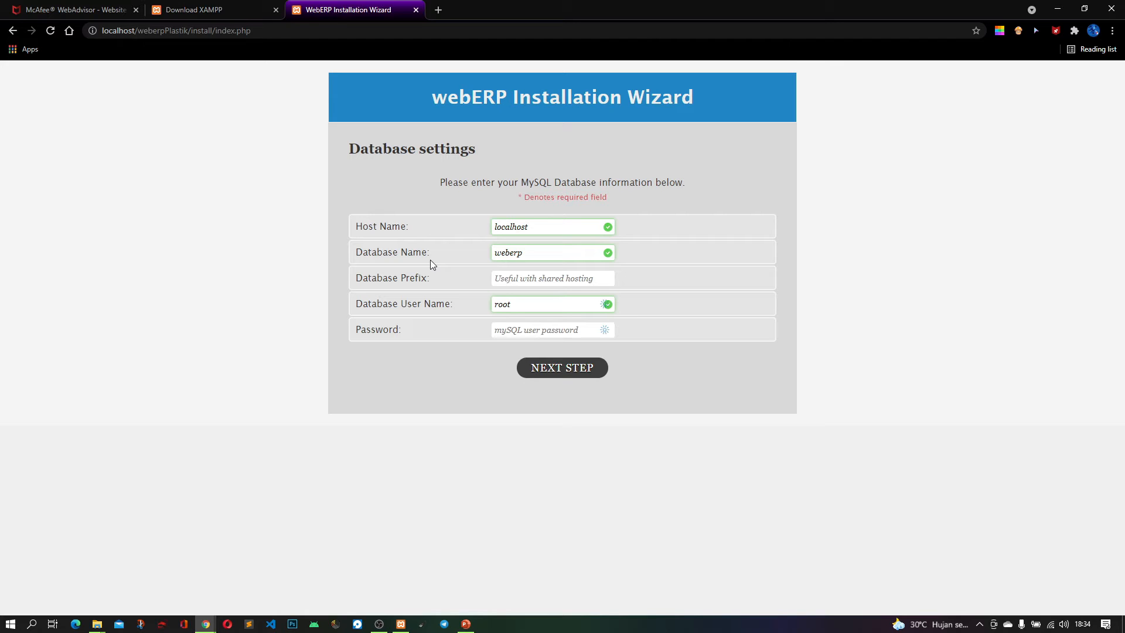
Set the database name to weberpPlastik, leave the database password empty, and continue to the company settings
left_click(541, 250)
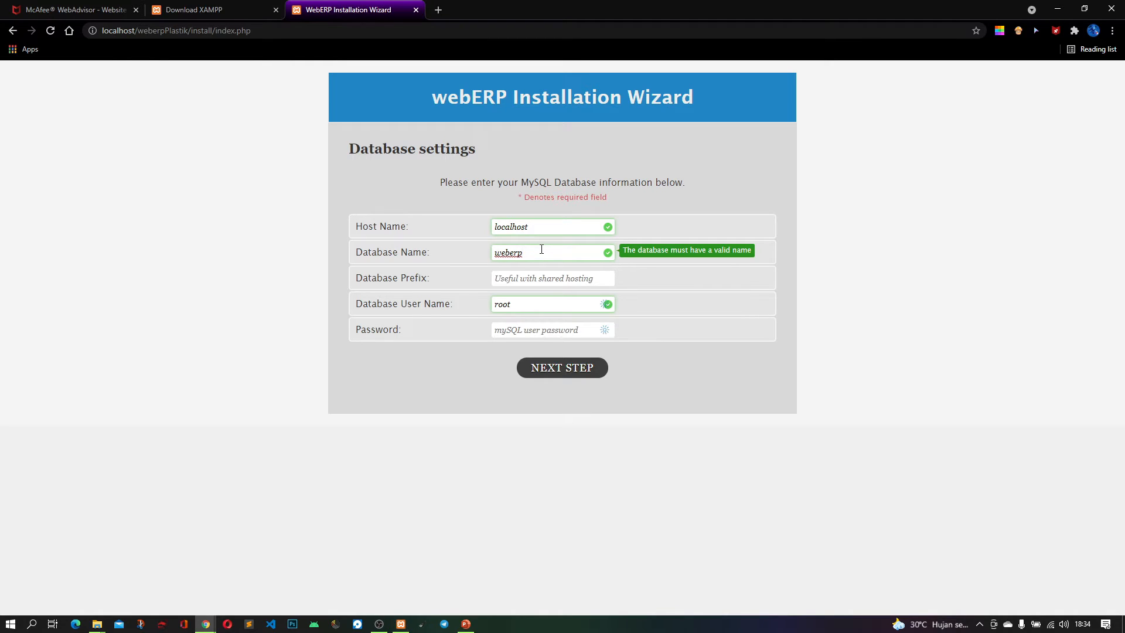
type("Plastik")
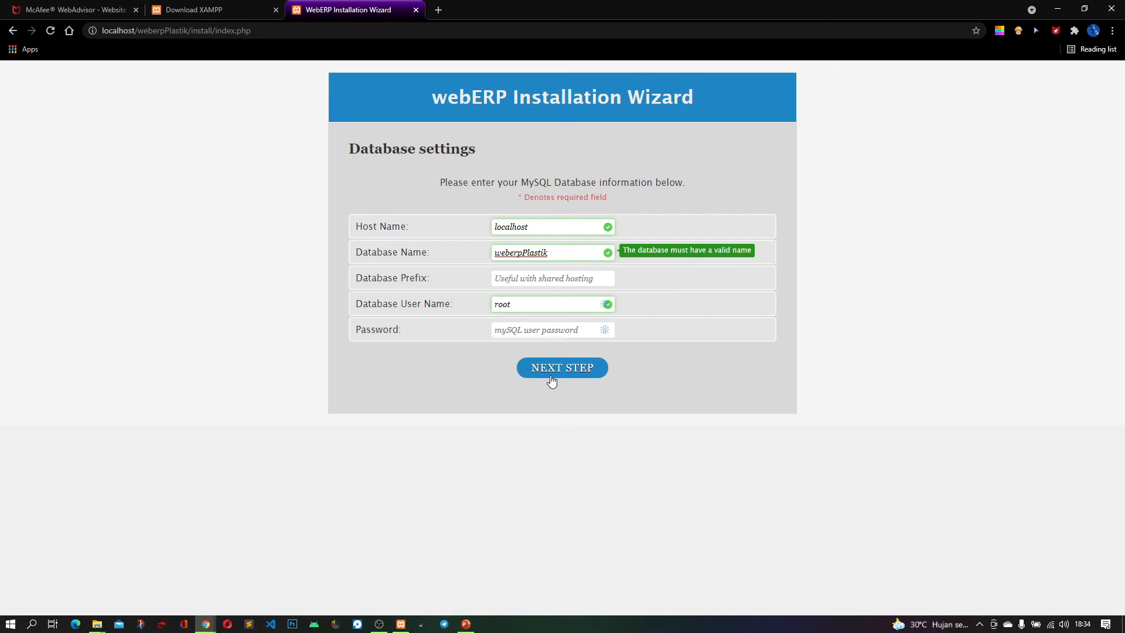
left_click(684, 358)
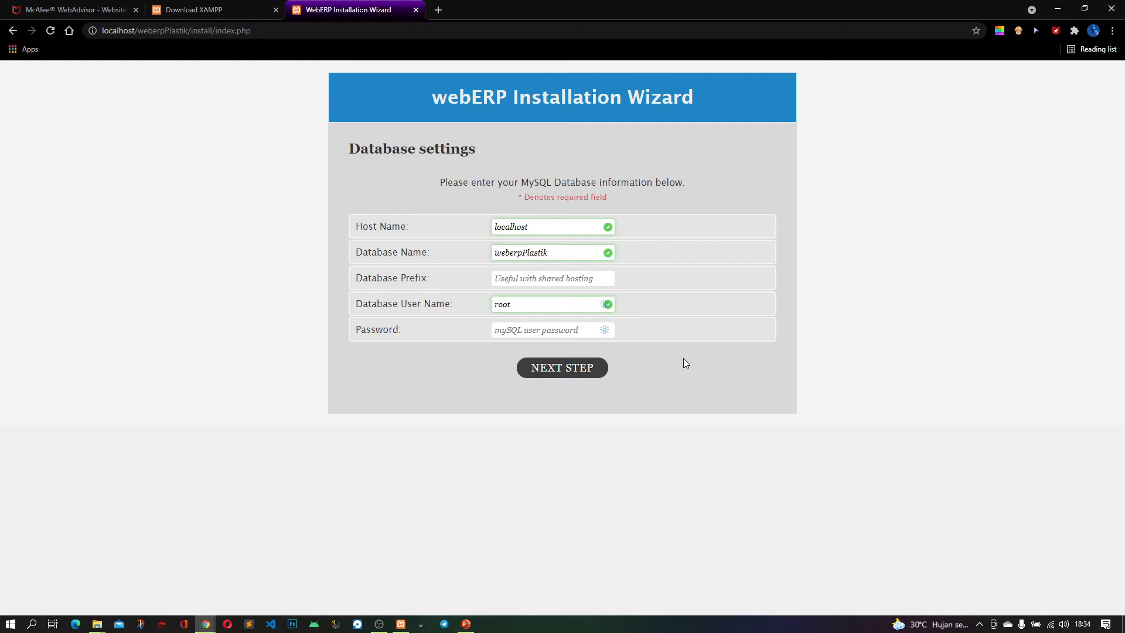
left_click(567, 372)
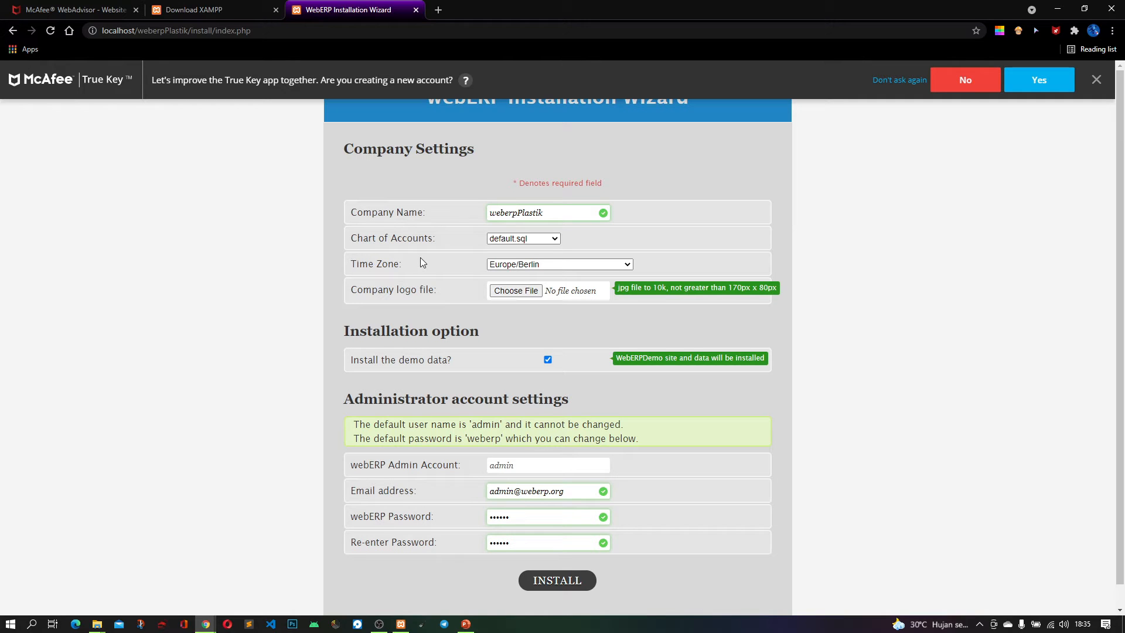
Keep default.sql as the chart of accounts and set the company's time zone to Asia/Jakarta
left_click(525, 239)
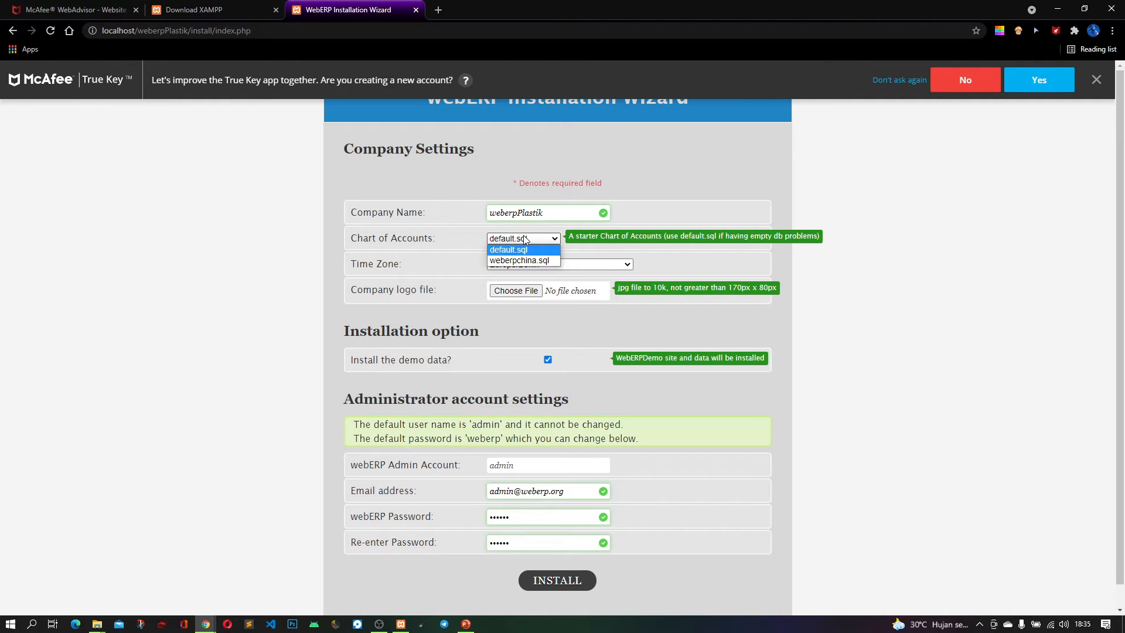
left_click(394, 252)
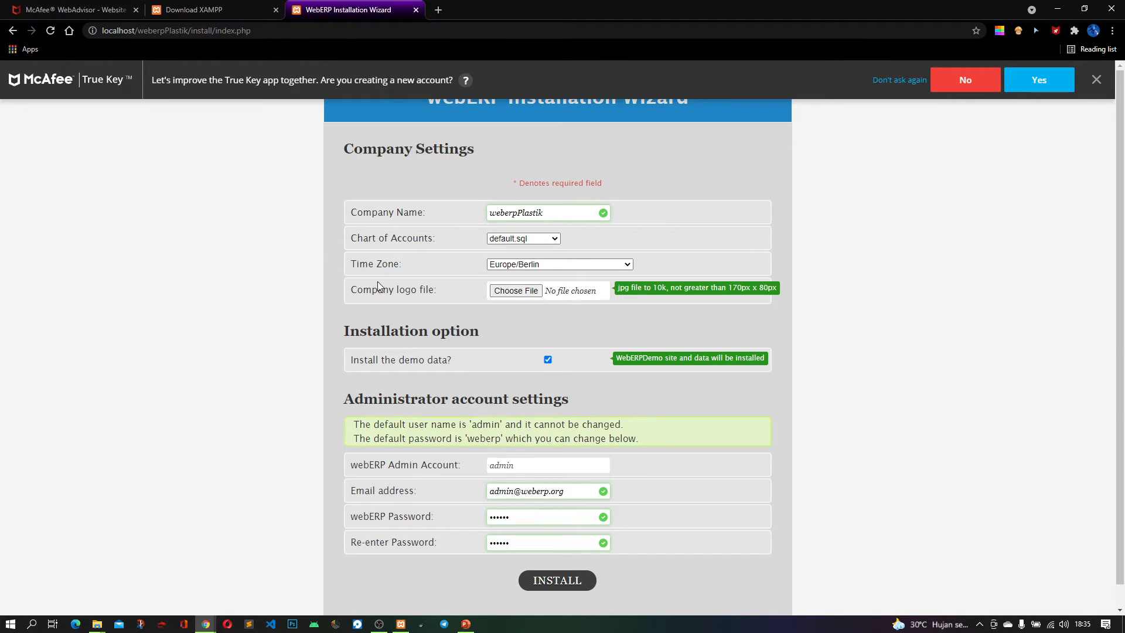
left_click(532, 267)
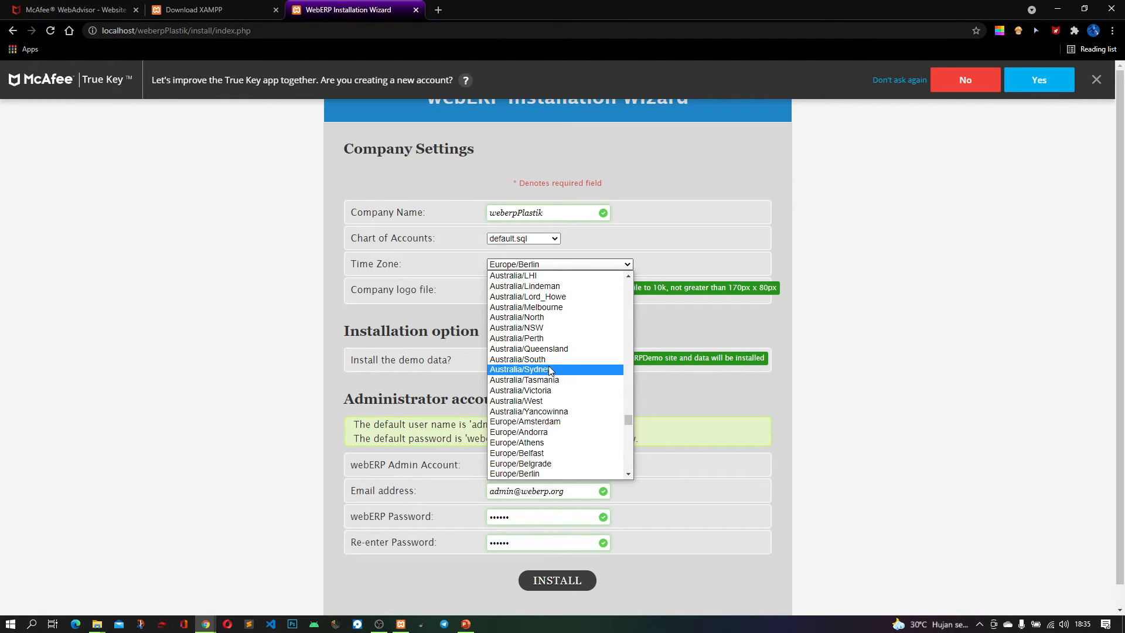
scroll(550, 371, "down", 20)
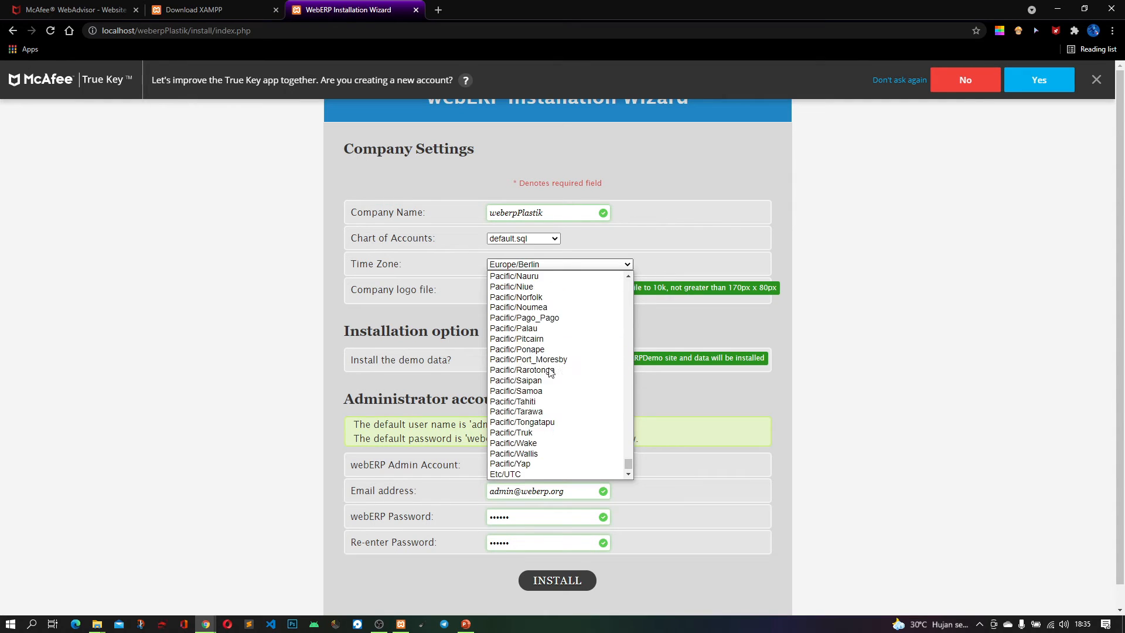
scroll(550, 370, "up", 20)
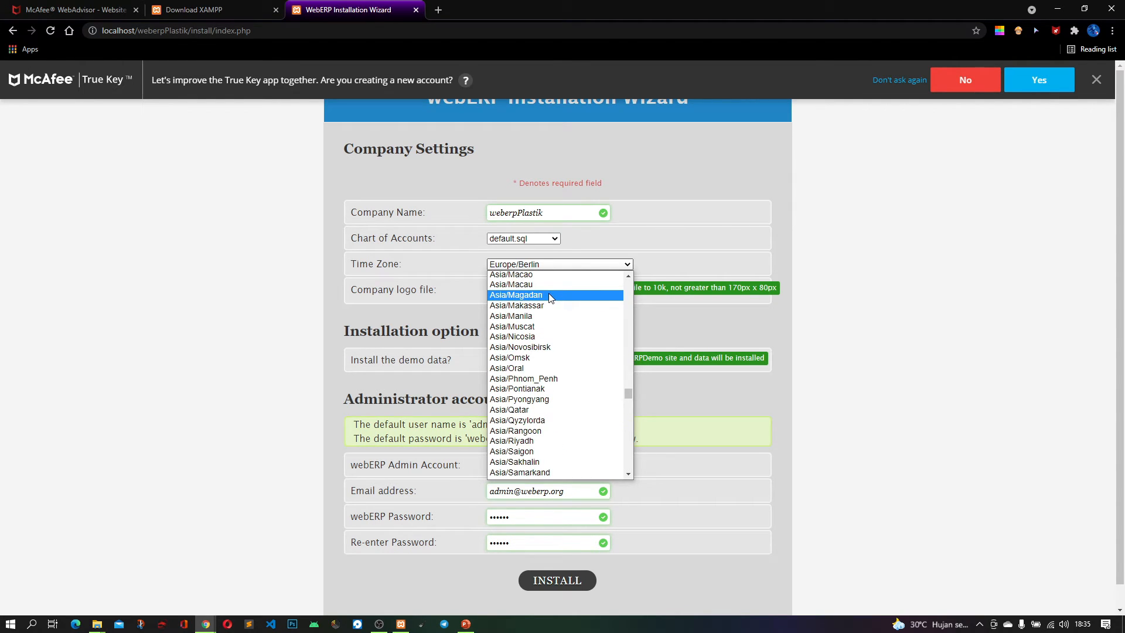
scroll(553, 340, "up", 8)
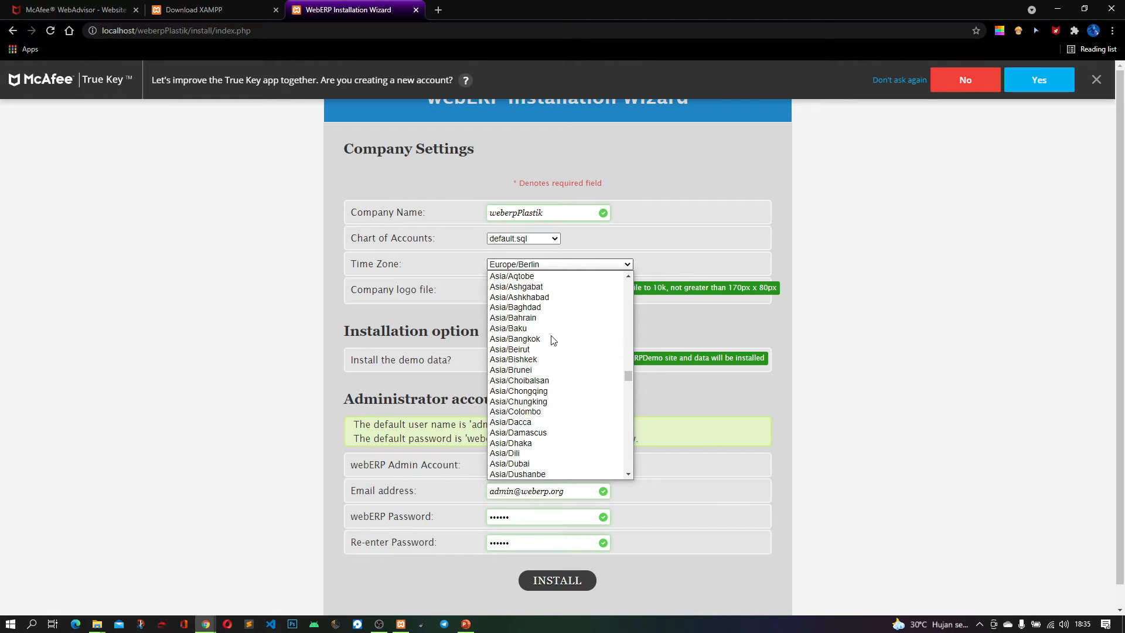
scroll(552, 338, "down", 8)
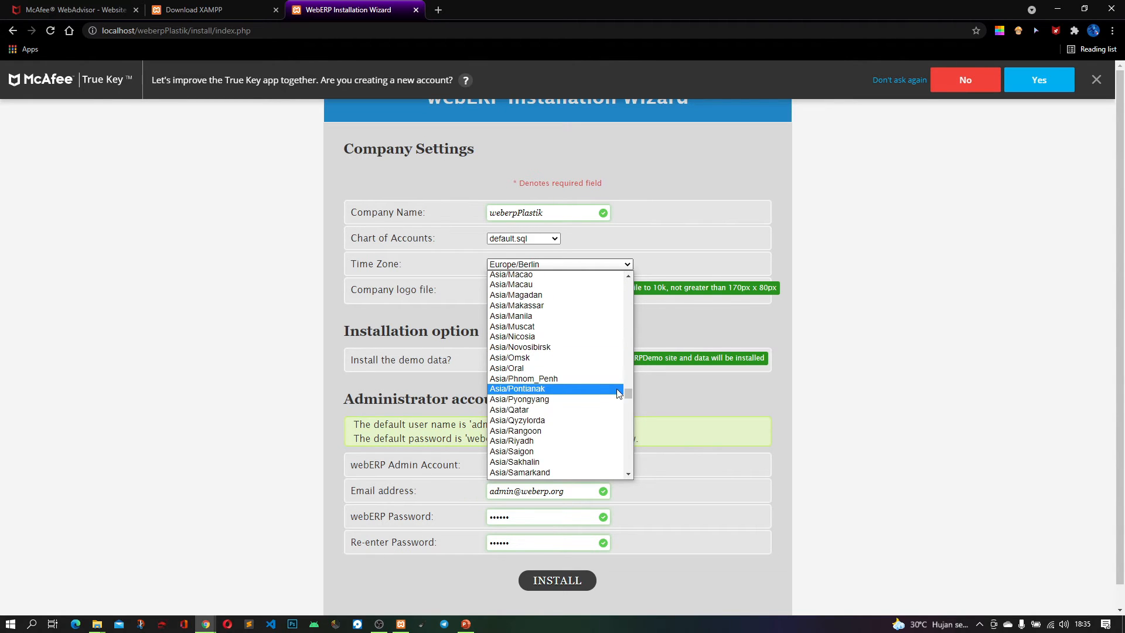
left_click_drag(625, 394, 626, 384)
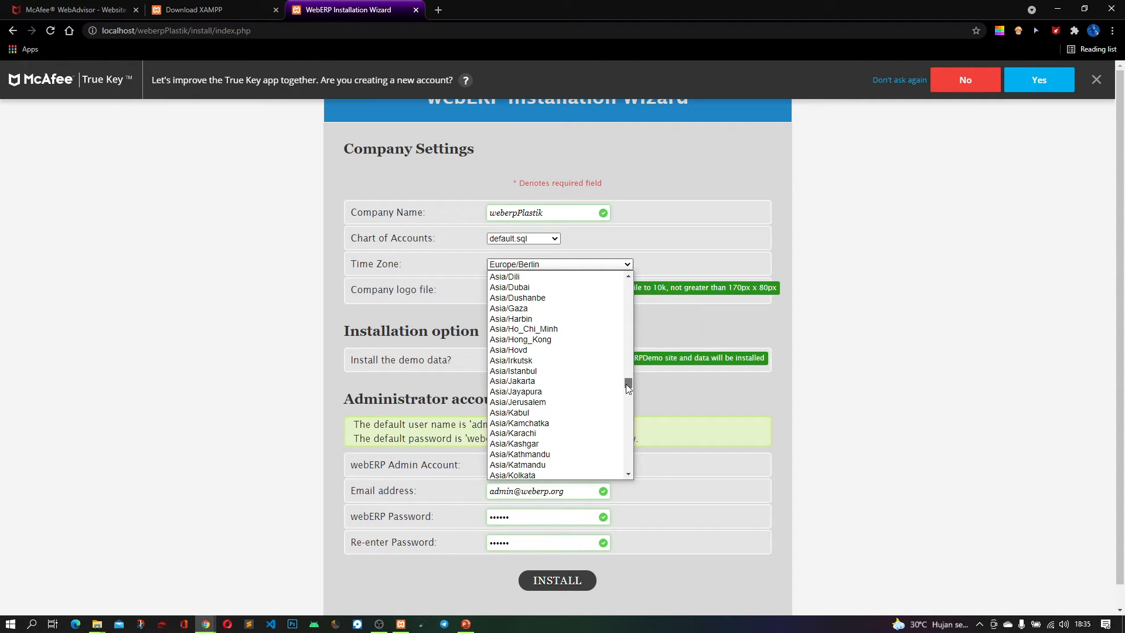
left_click(549, 382)
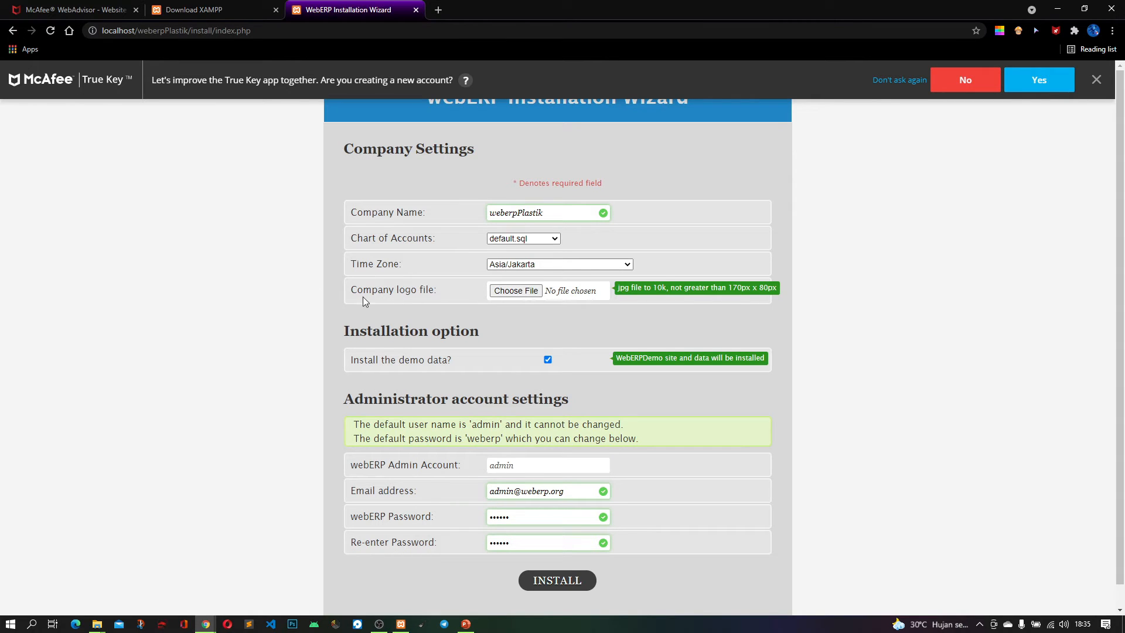
left_click(511, 296)
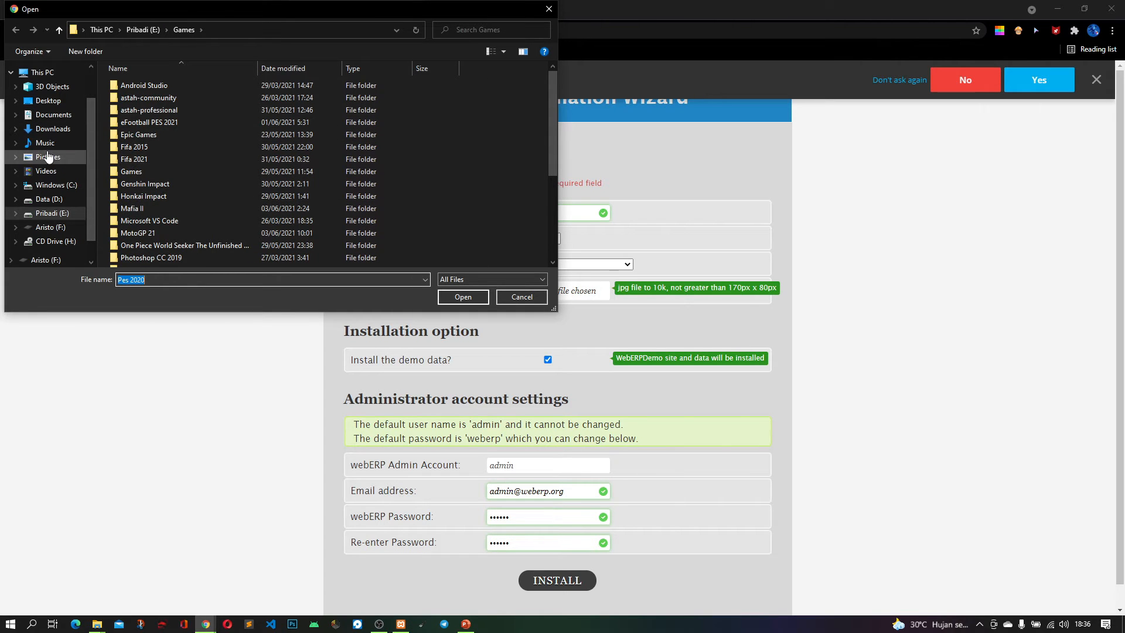
left_click(54, 157)
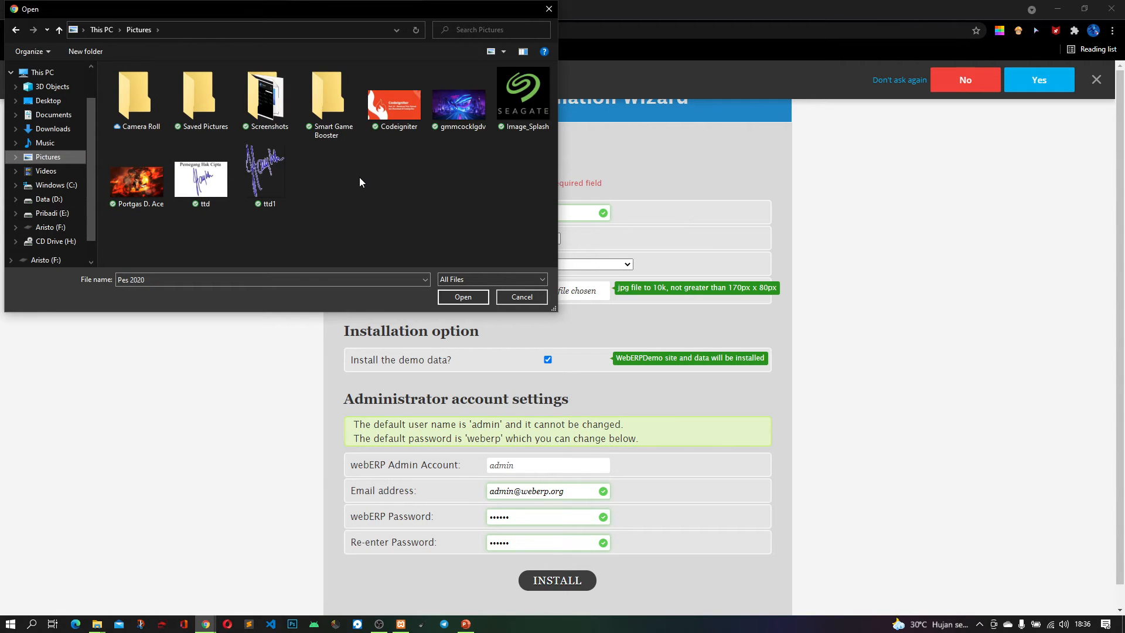
left_click(548, 9)
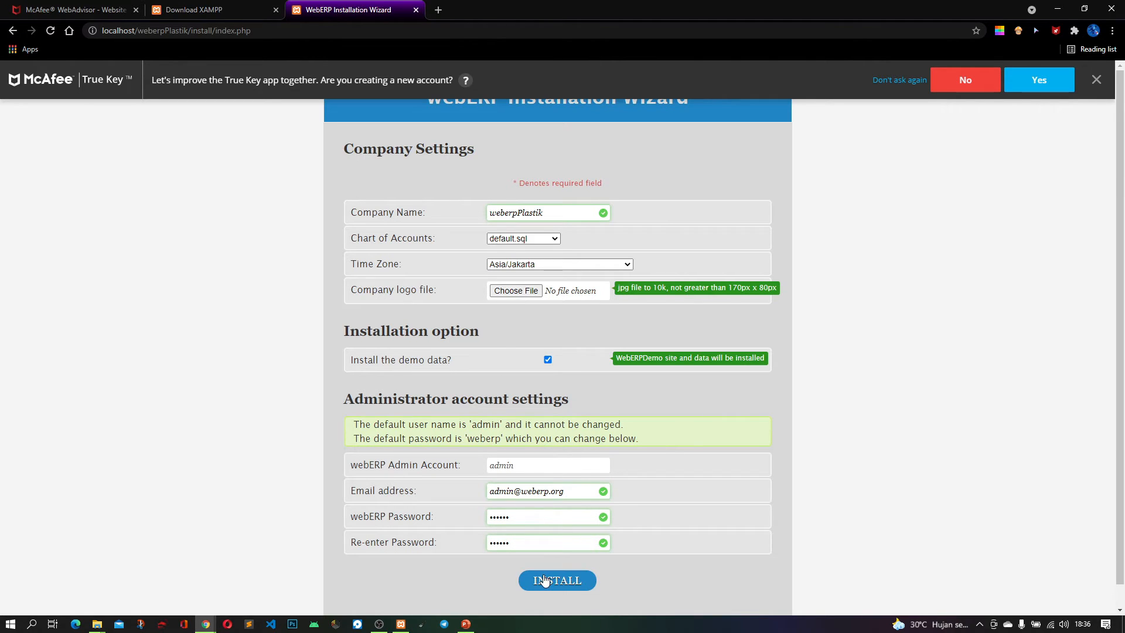
Enter the webERP admin password, repeat it for confirmation, and install webERP with the demo data included
double_click(588, 519)
type("•••••")
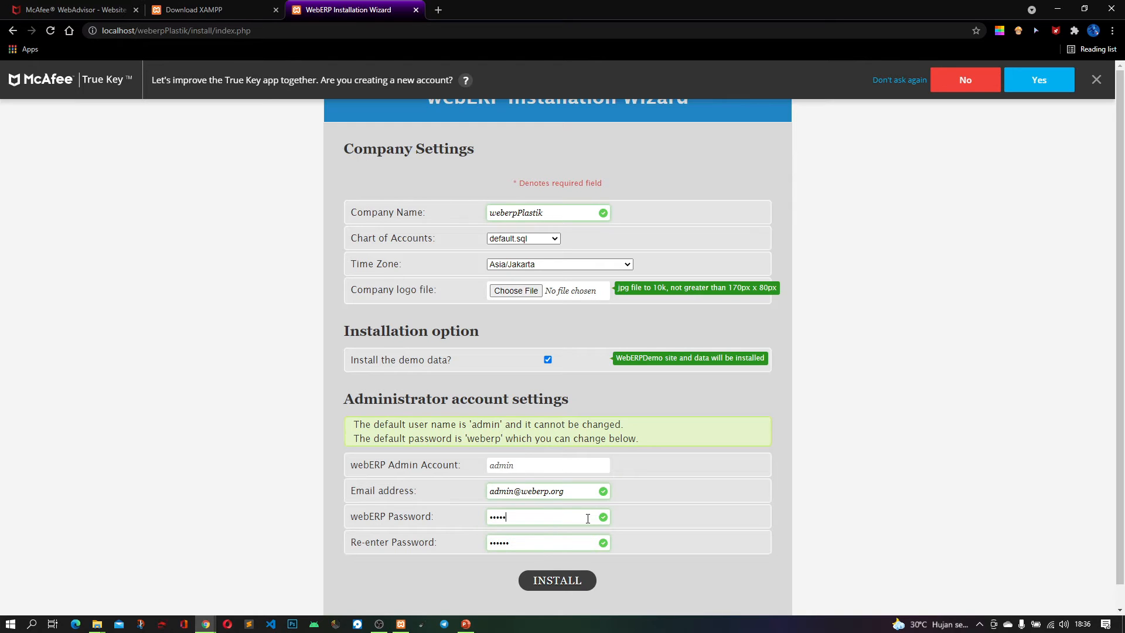
double_click(568, 541)
type("•••")
key("BackSpace")
key("BackSpace")
key("BackSpace")
type("•••••")
left_click(552, 588)
left_click(1022, 81)
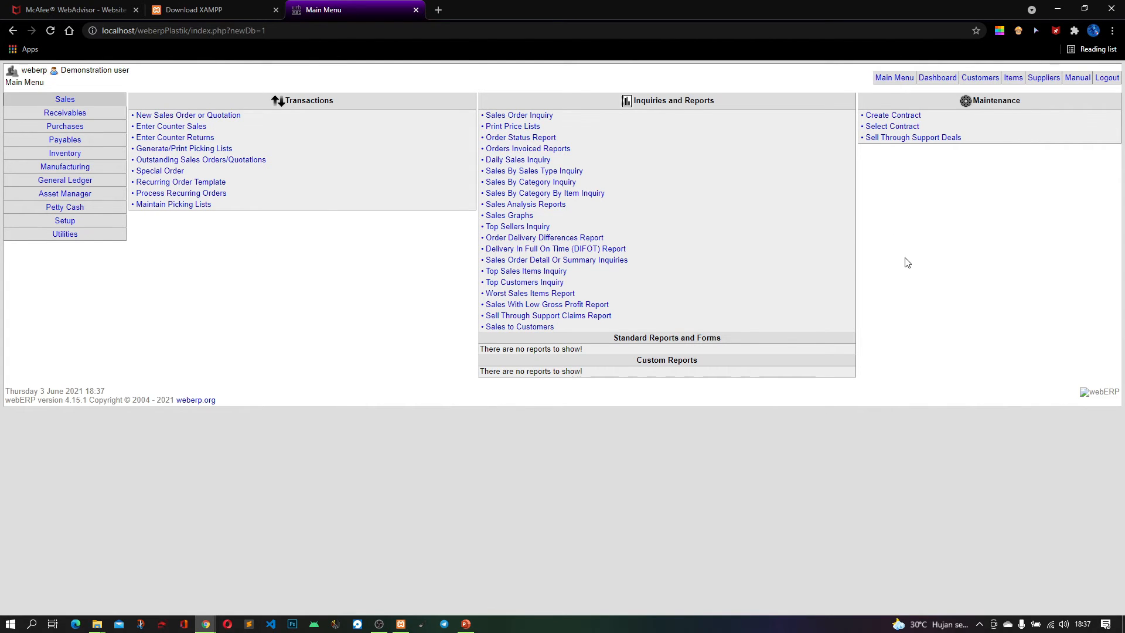
Log out of the demo company and log in to the weberpPlastik company as admin with the account password
left_click(1105, 82)
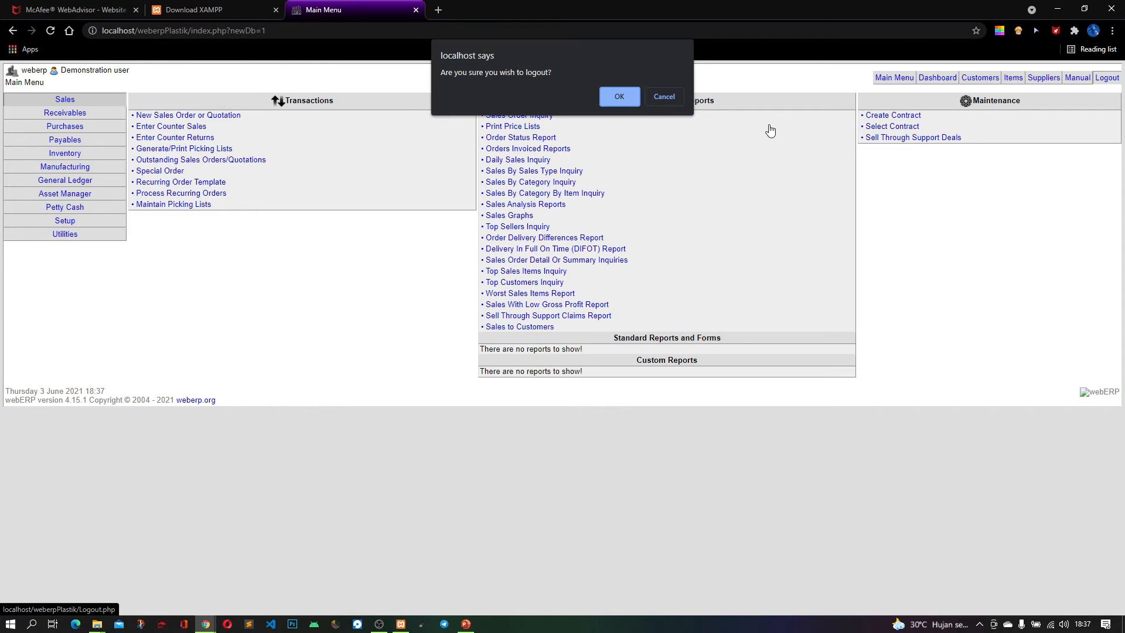
left_click(611, 100)
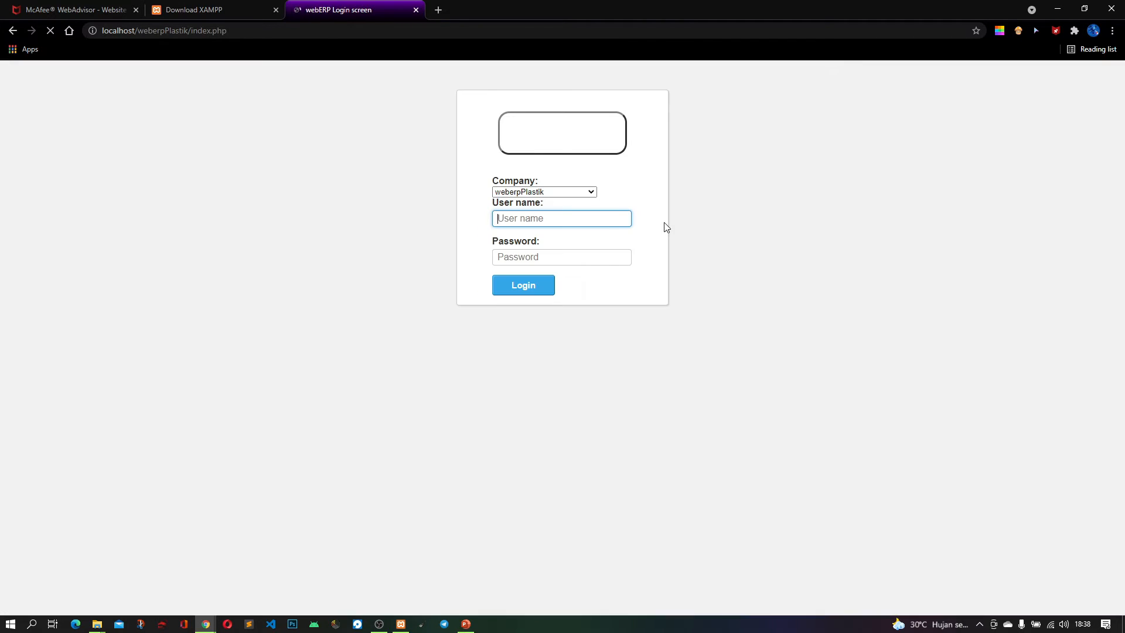
left_click(549, 192)
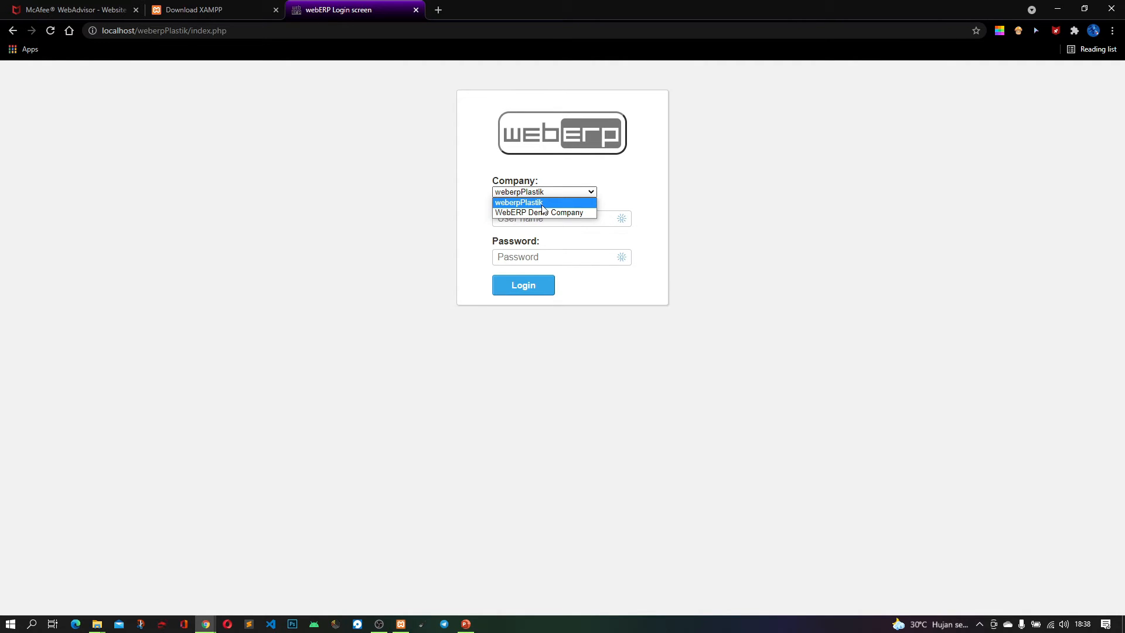
left_click(543, 203)
left_click(552, 218)
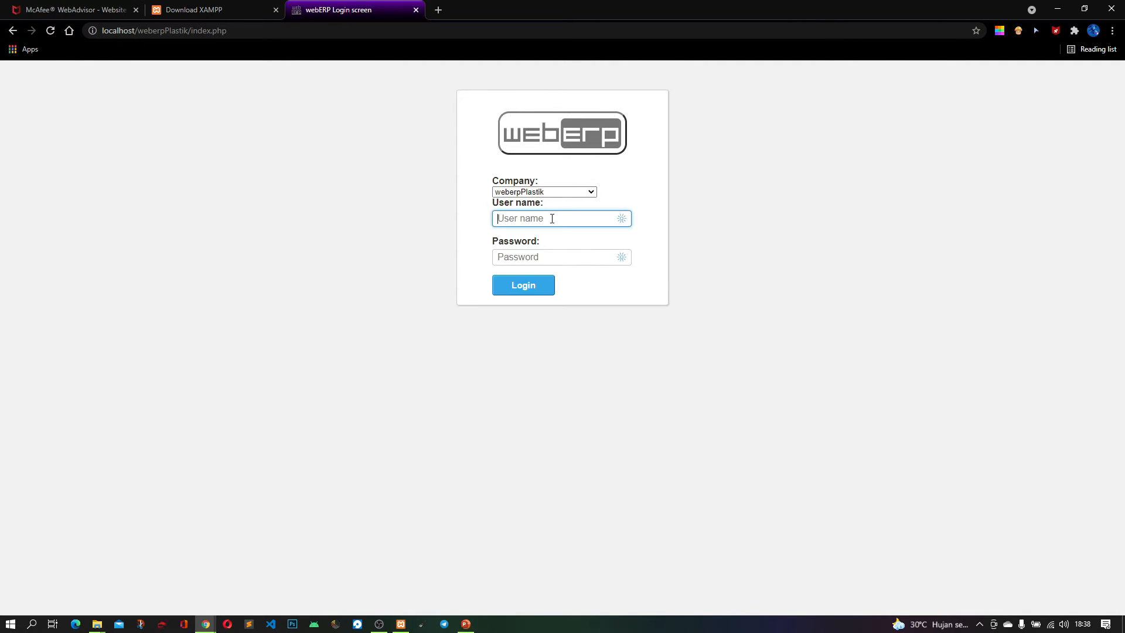
type("admin")
left_click(563, 256)
type("weber")
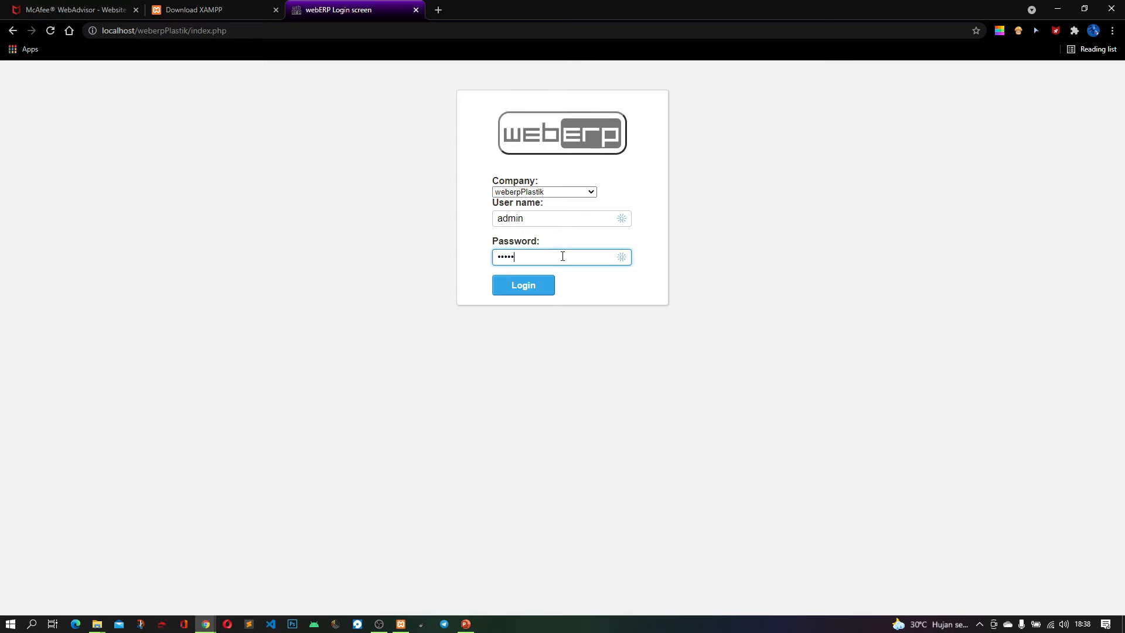
left_click(551, 284)
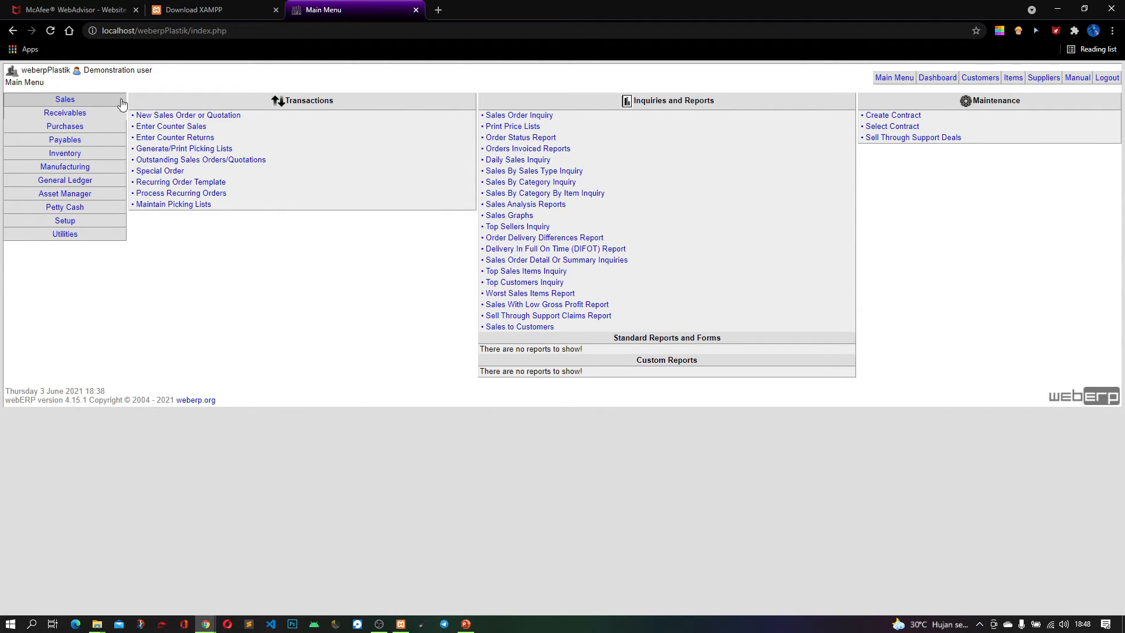
Check the Apache and MySQL modules in the XAMPP Control Panel, and return to webERP
left_click(400, 624)
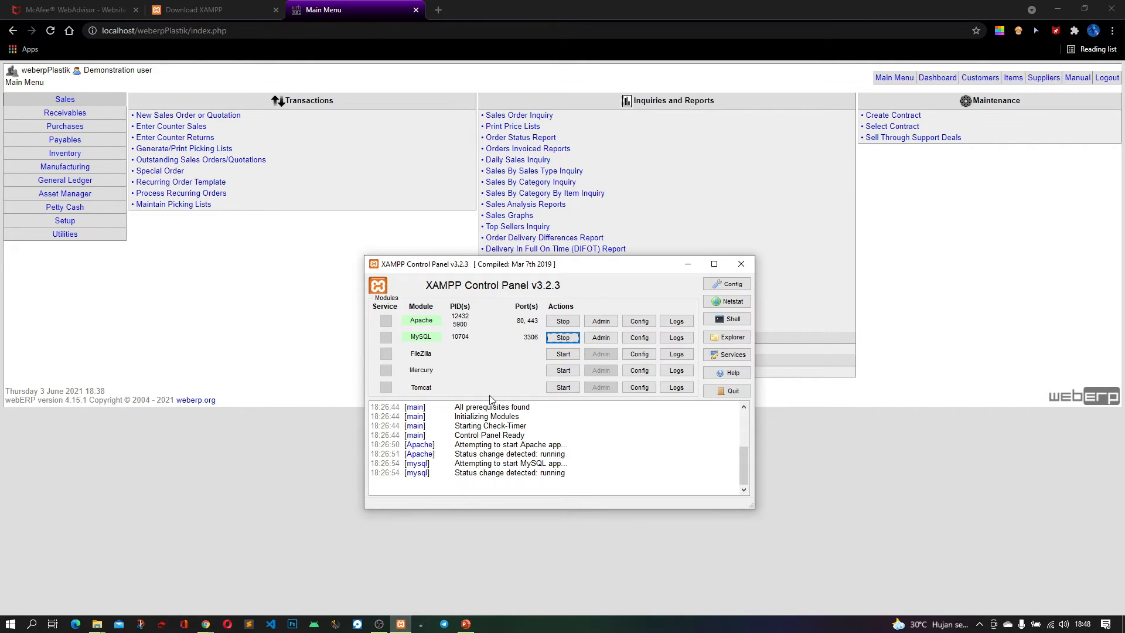
left_click(688, 263)
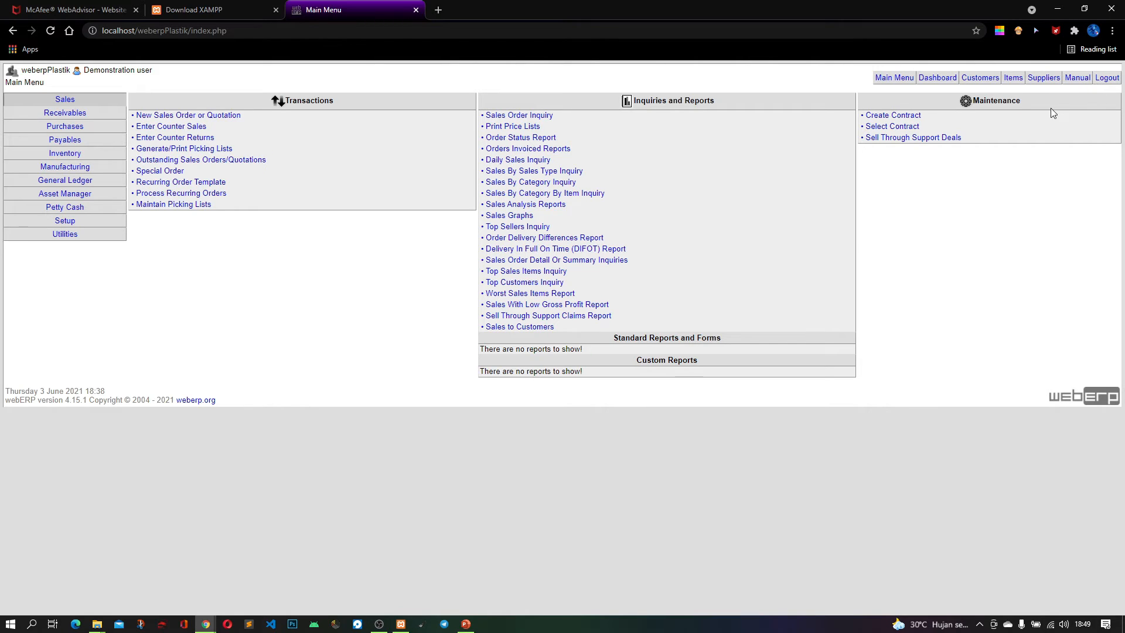
Start a new supplier record and set its supplier code to SUP001
left_click(1043, 78)
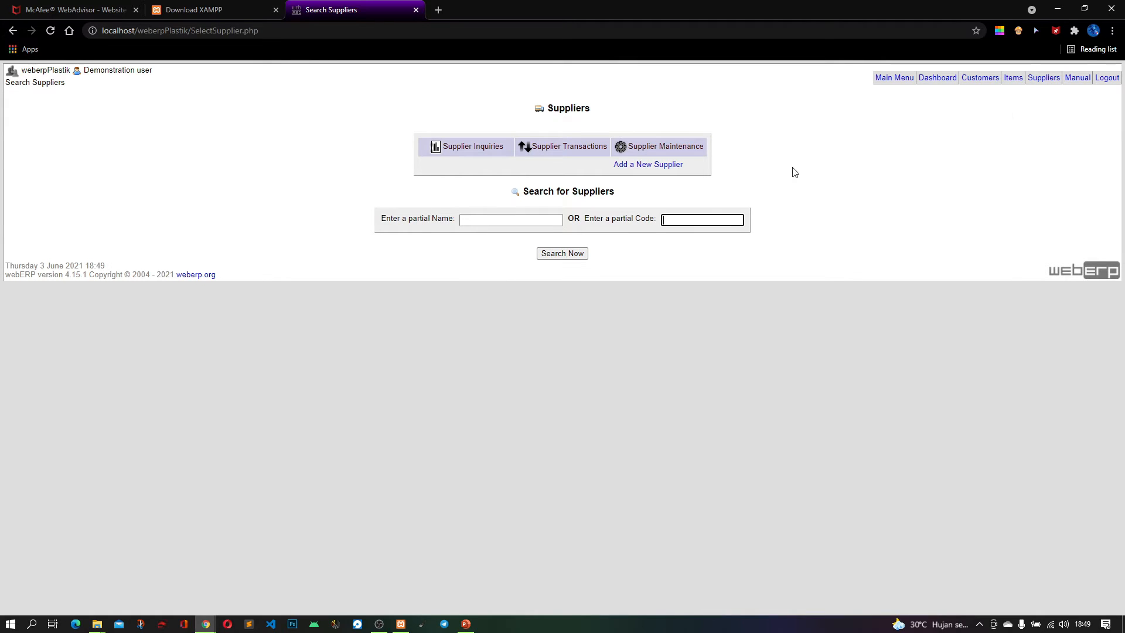
left_click(650, 168)
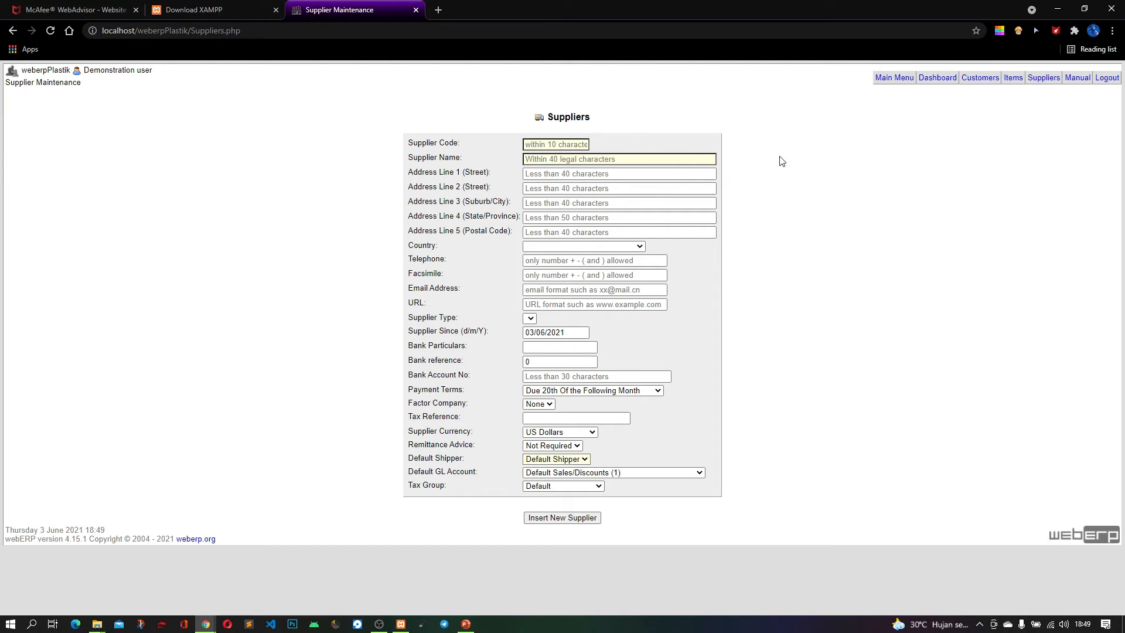
left_click(566, 142)
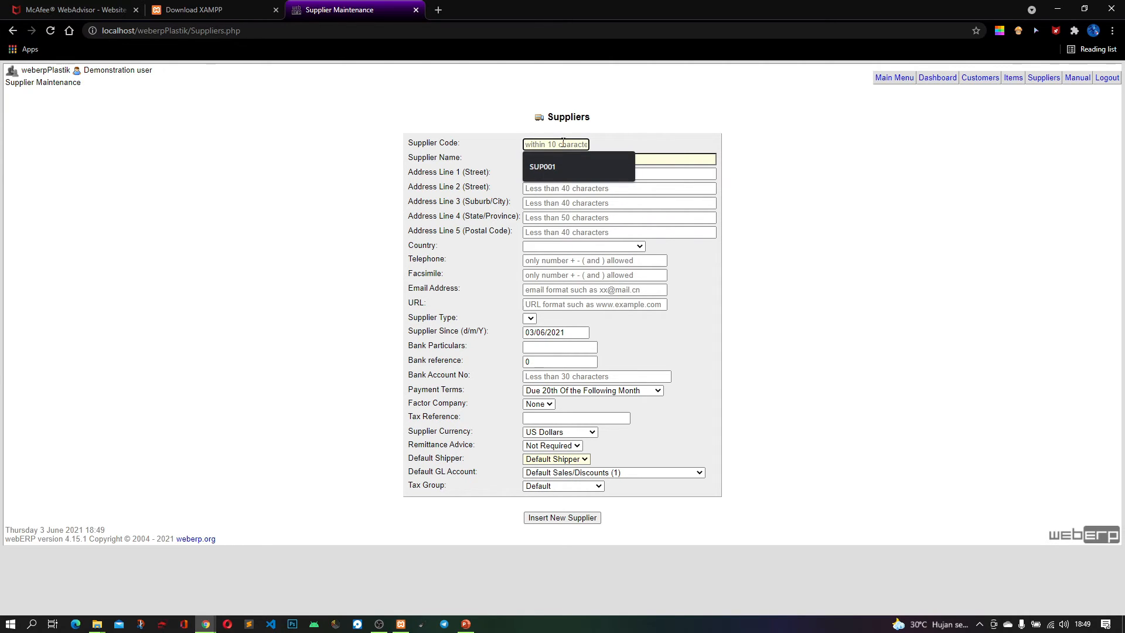
left_click(555, 173)
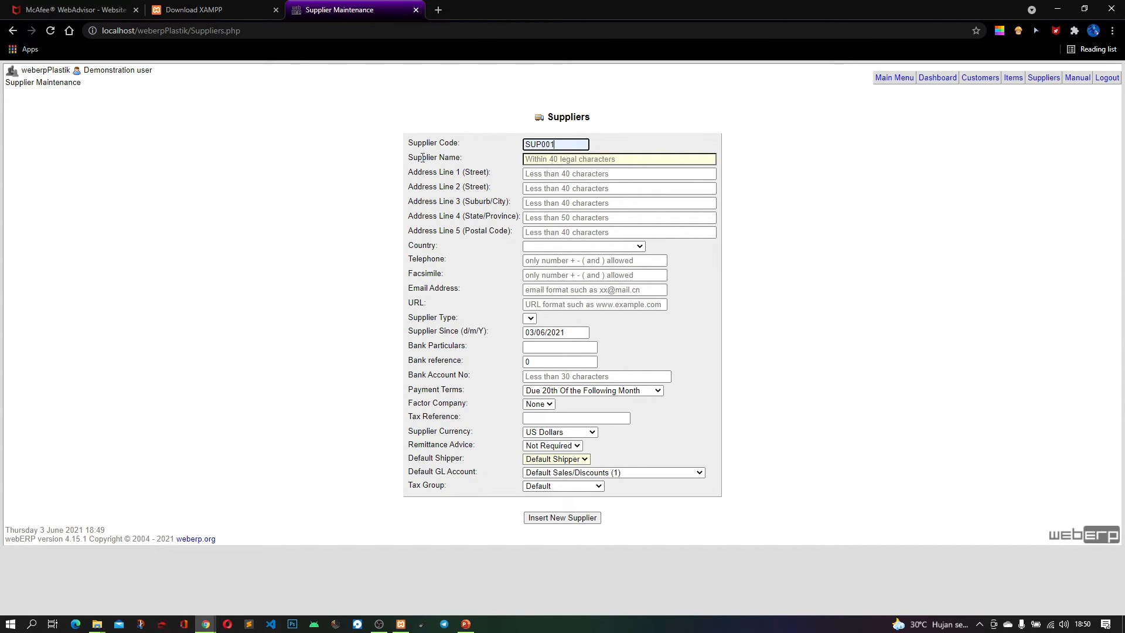
Check the company name in the PowerPoint title, return to Chrome, and set the supplier name to PT.Plastik Makmur Sentosa
left_click(567, 161)
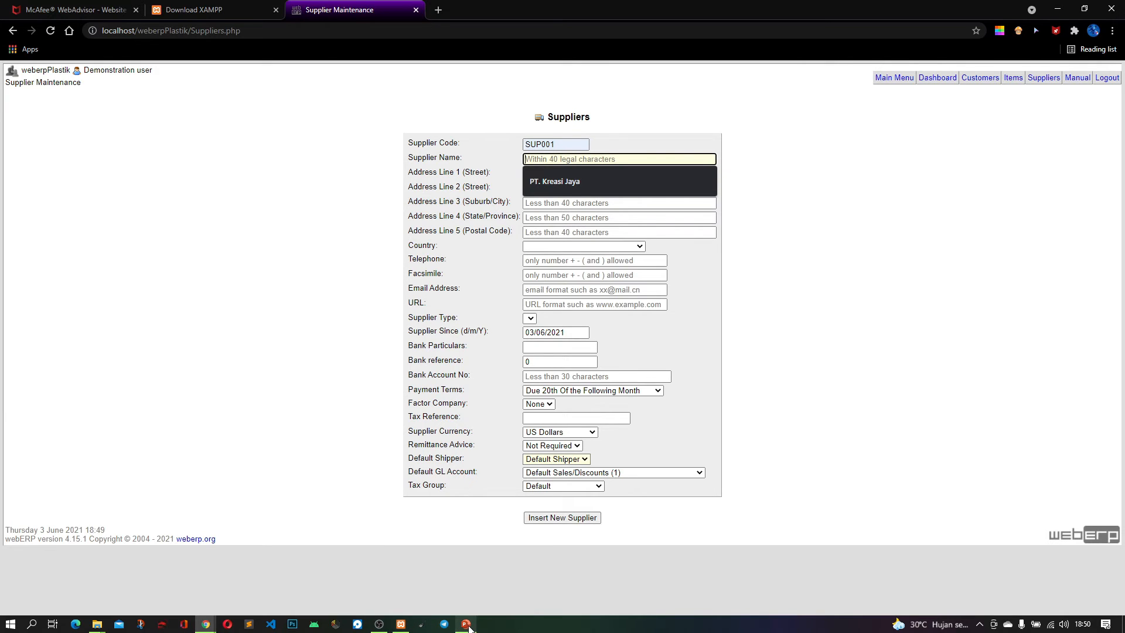
mouse_move(469, 627)
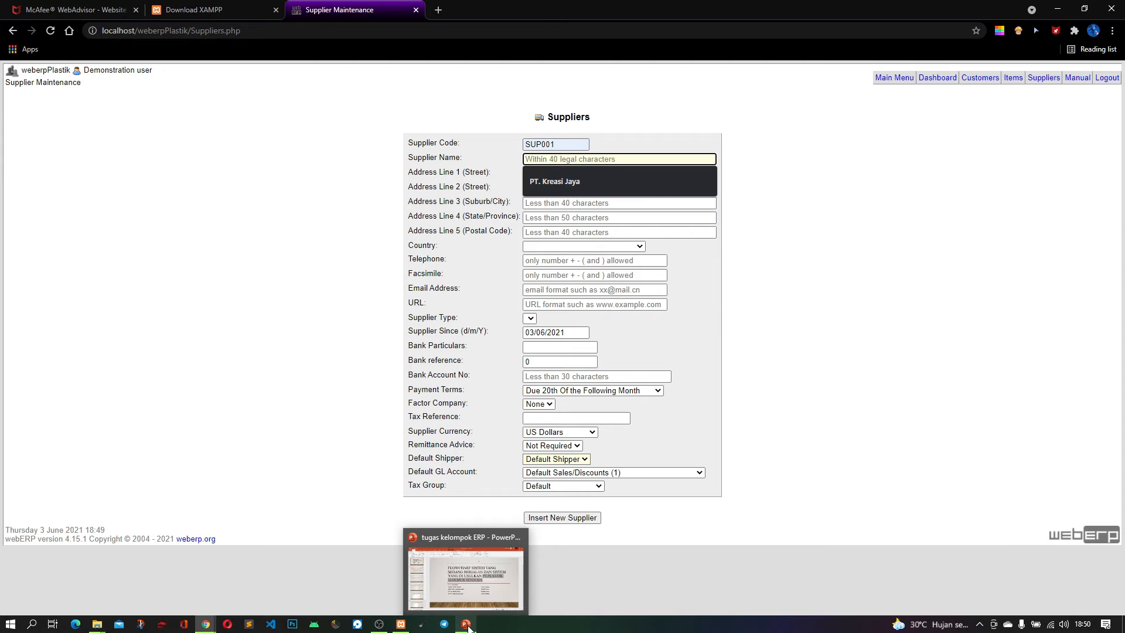
left_click(467, 625)
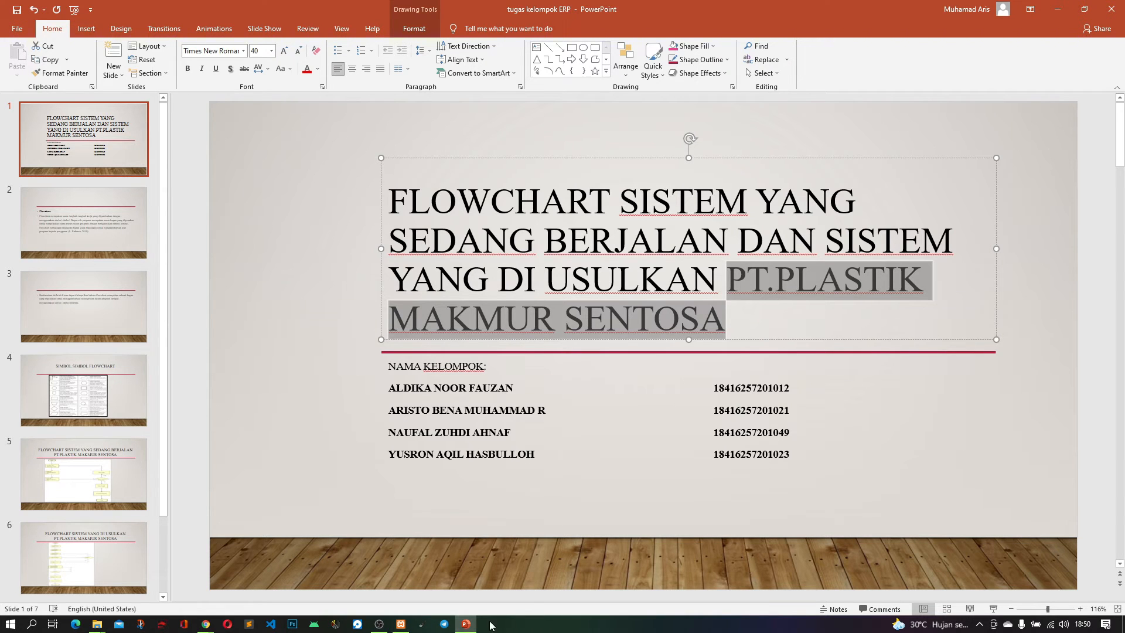
left_click(468, 625)
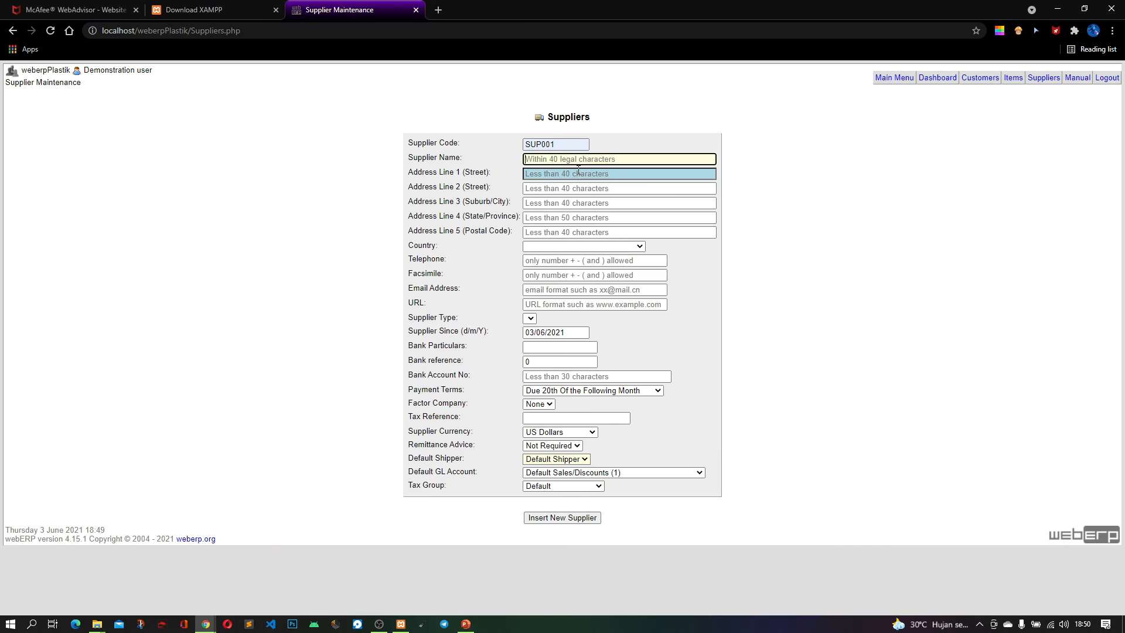
type("PT.Plastik Makmur Sentosa")
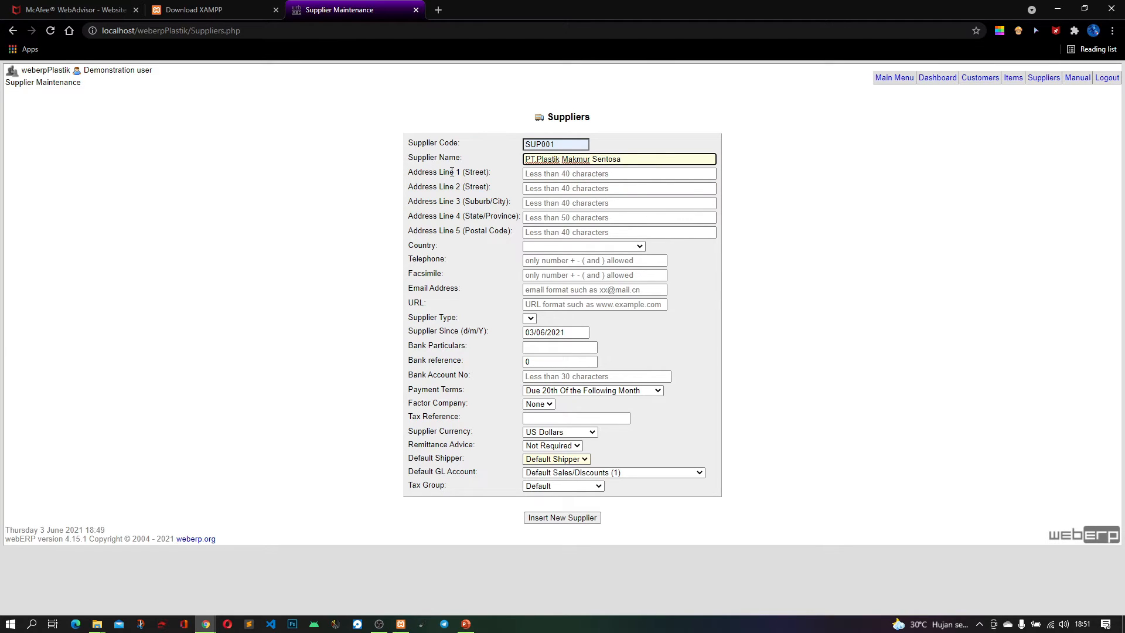
Fill in Address Line 1 with the supplier's suggested street address
left_click_drag(408, 172, 461, 175)
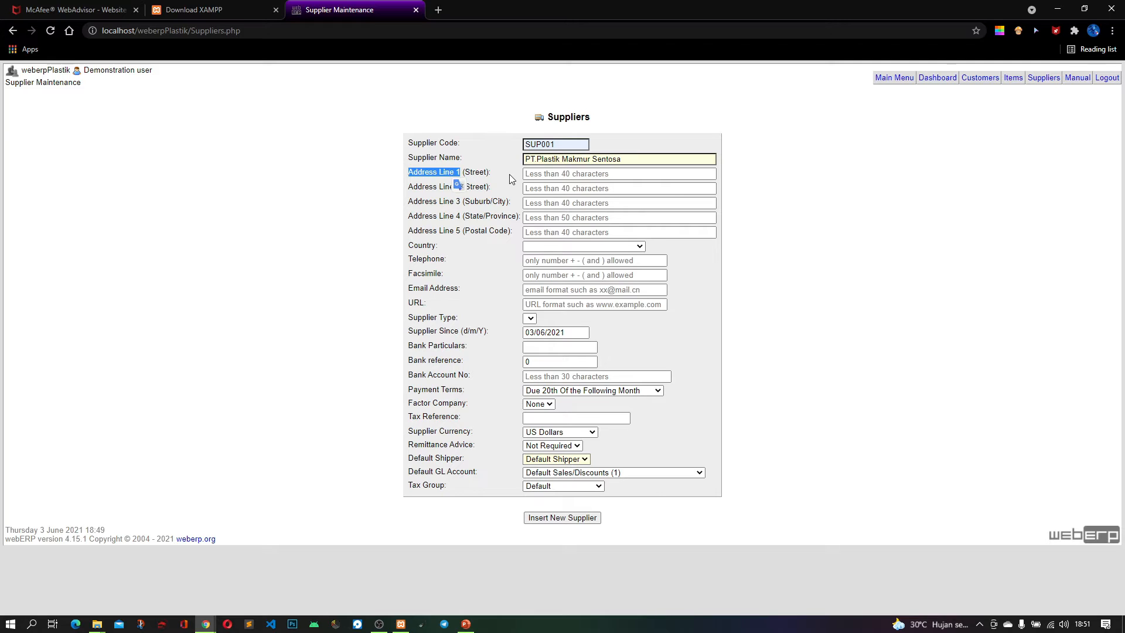
left_click(618, 174)
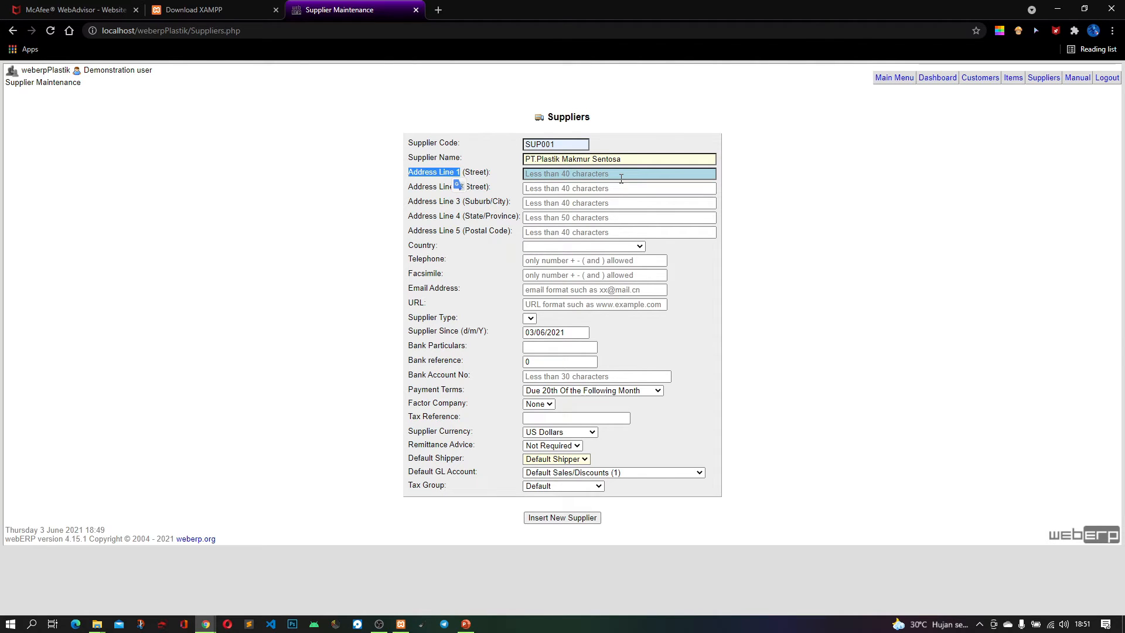
left_click(619, 174)
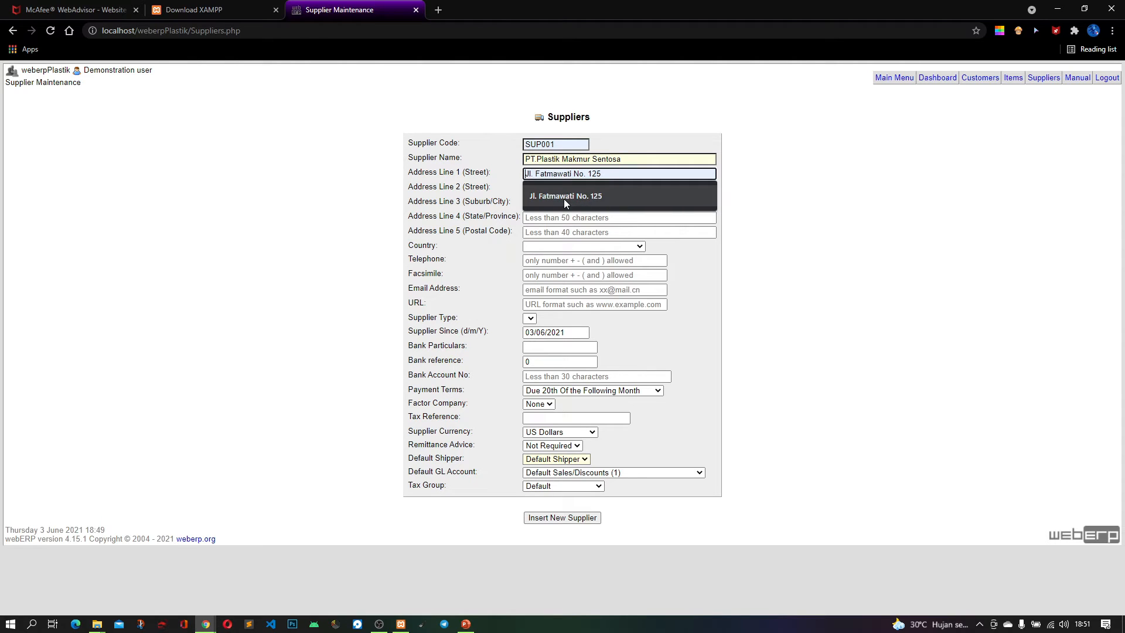
left_click(595, 197)
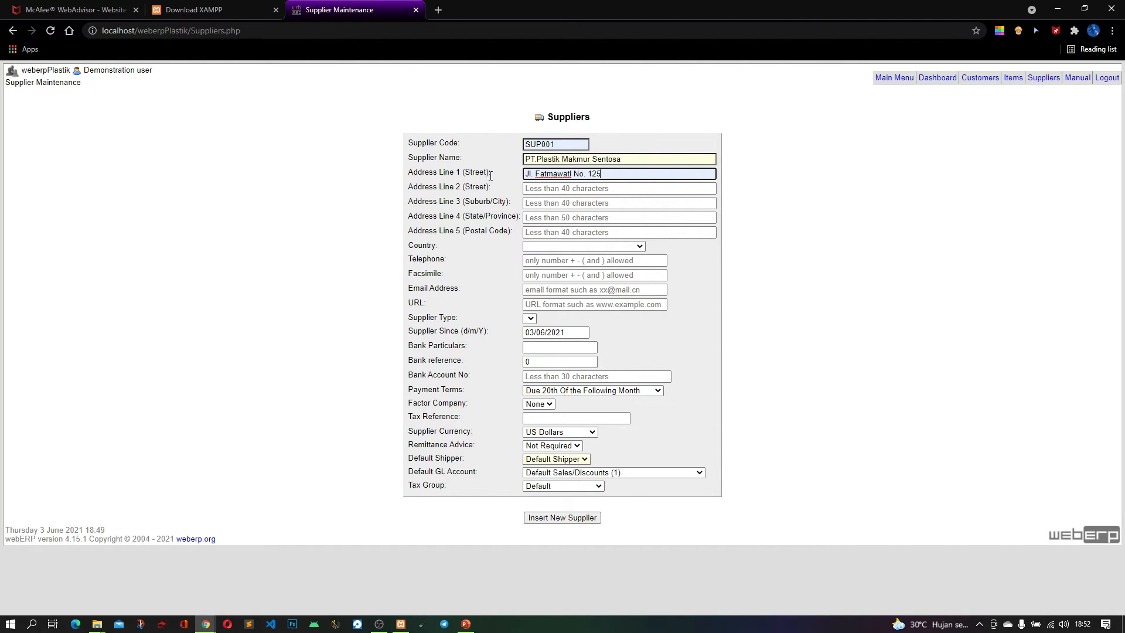
Fill in Address Line 3 with the supplier's suggested city and Address Line 4 with its suggested province
left_click_drag(491, 171, 427, 176)
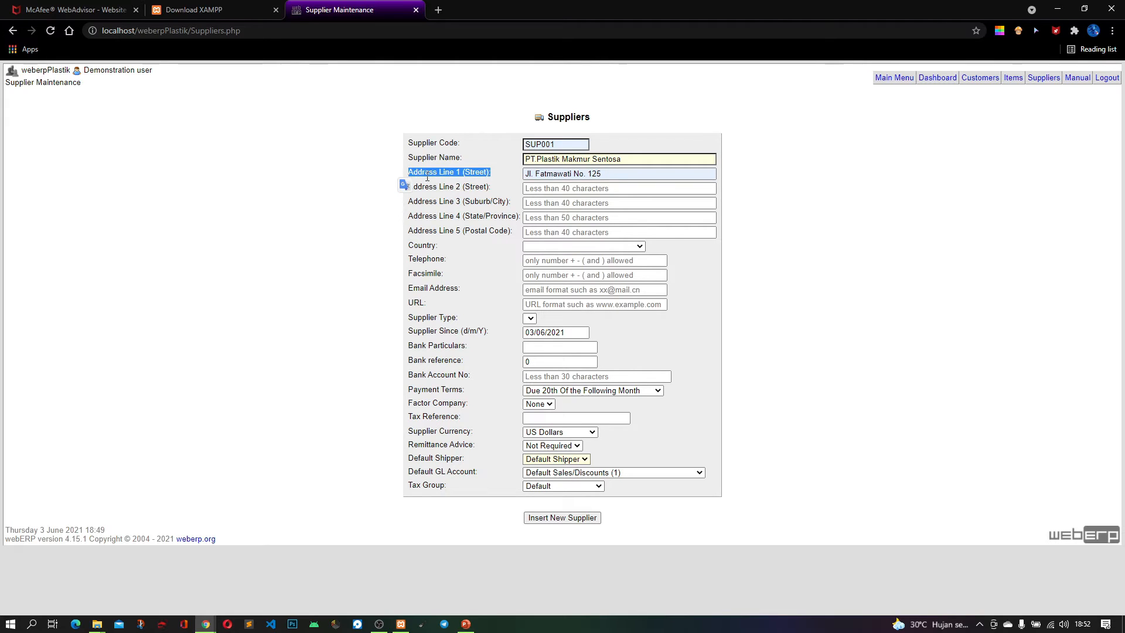
left_click(503, 200)
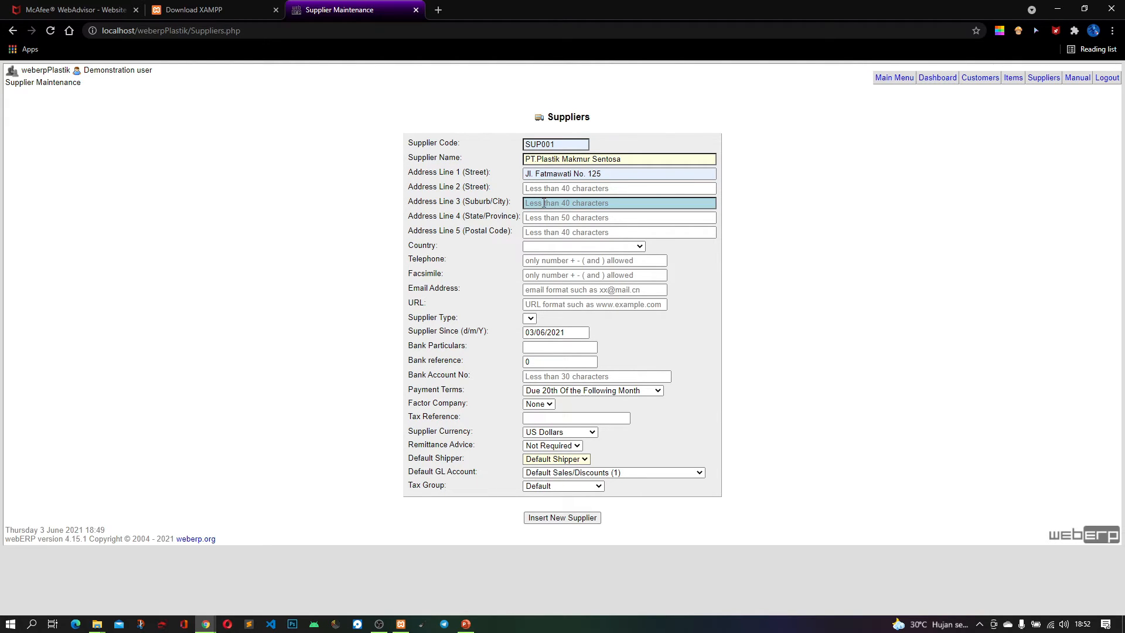
left_click(539, 203)
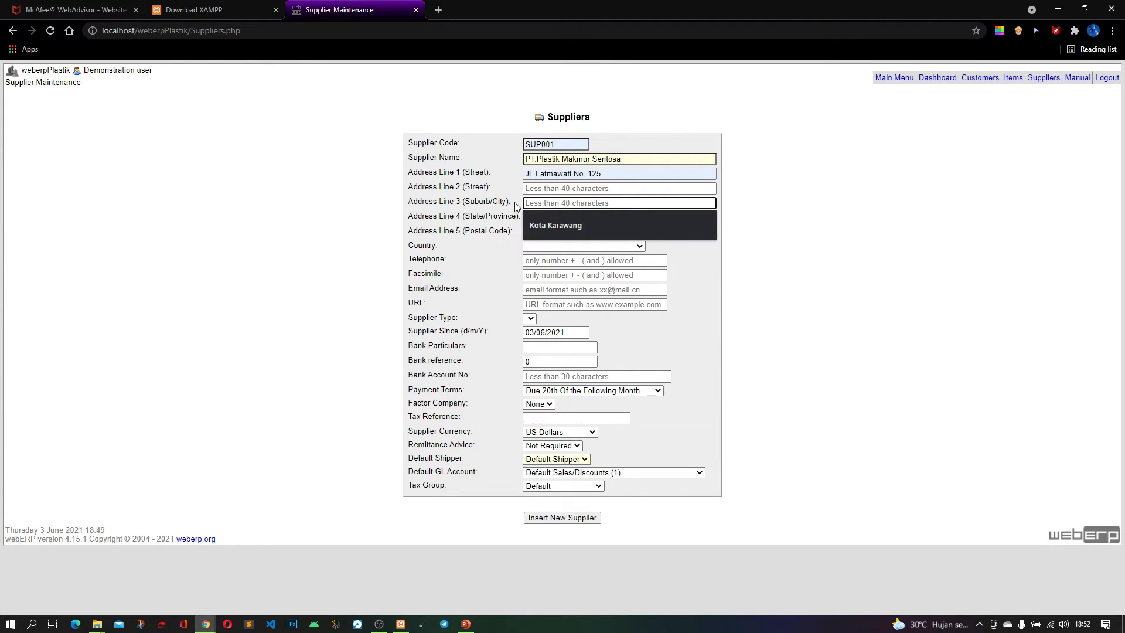
left_click(543, 225)
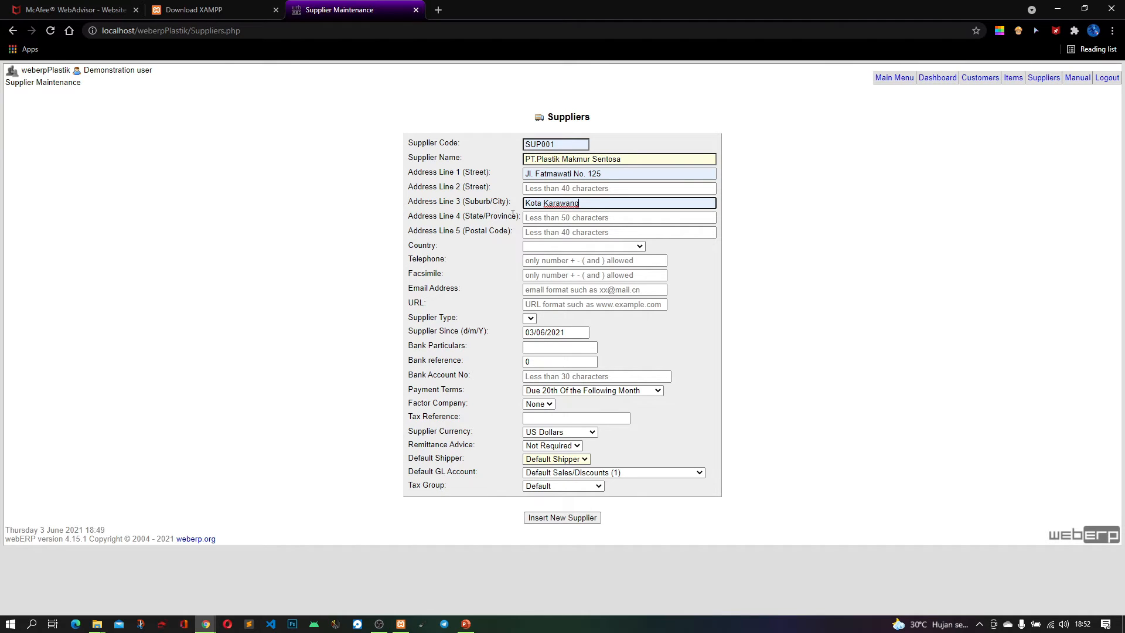
left_click(545, 220)
left_click(560, 236)
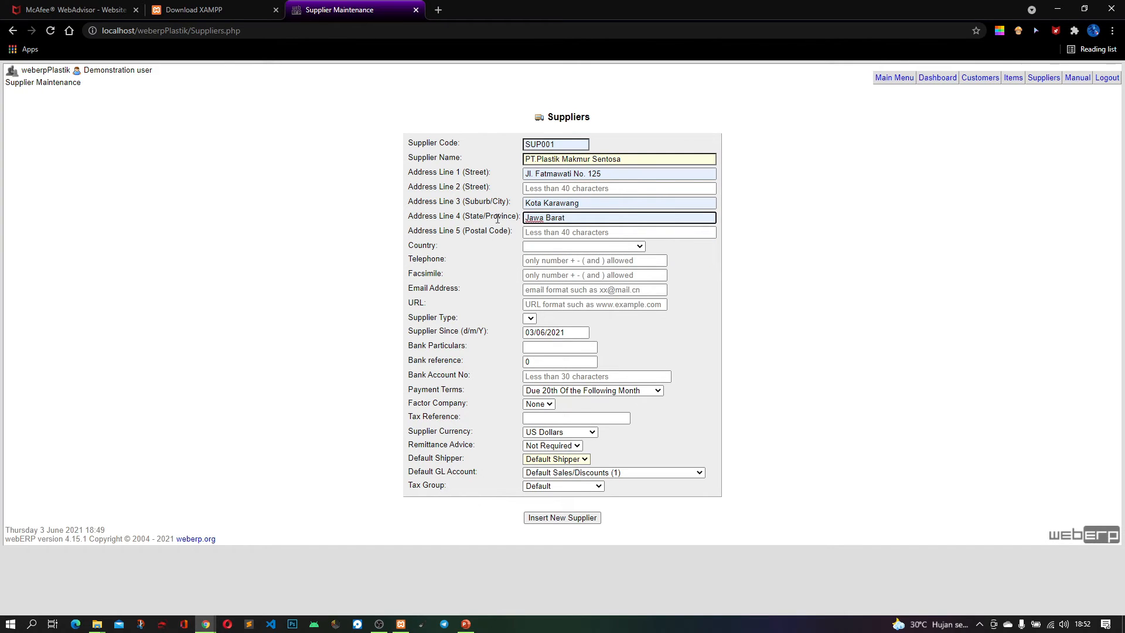
Fill in Address Line 5 with the supplier's suggested postal code
left_click_drag(513, 218, 470, 217)
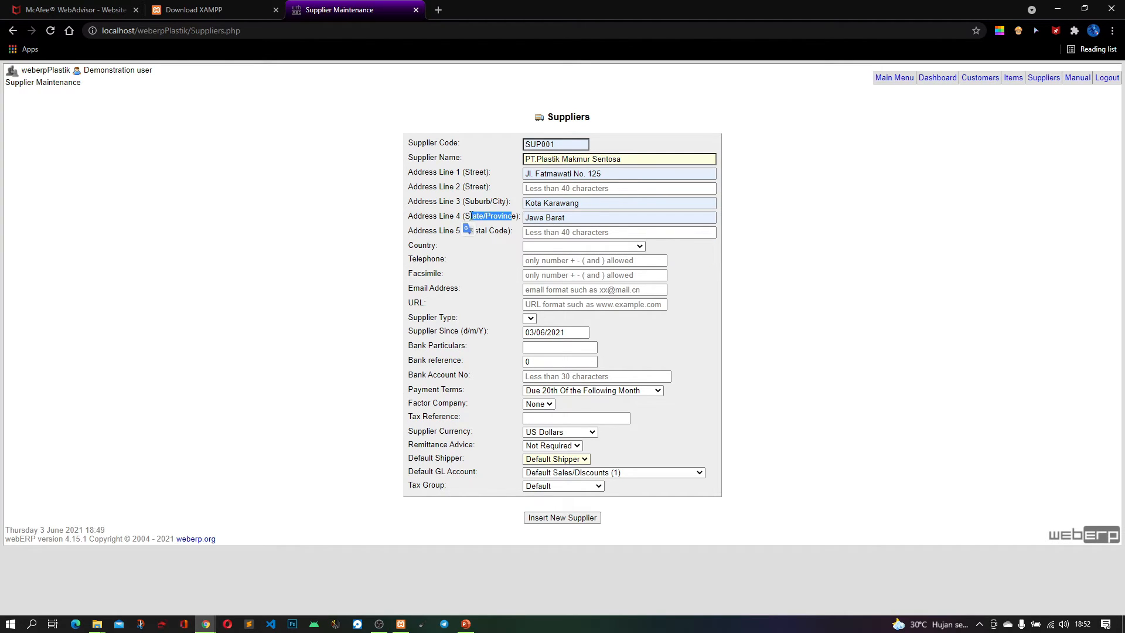
left_click(490, 216)
left_click(546, 233)
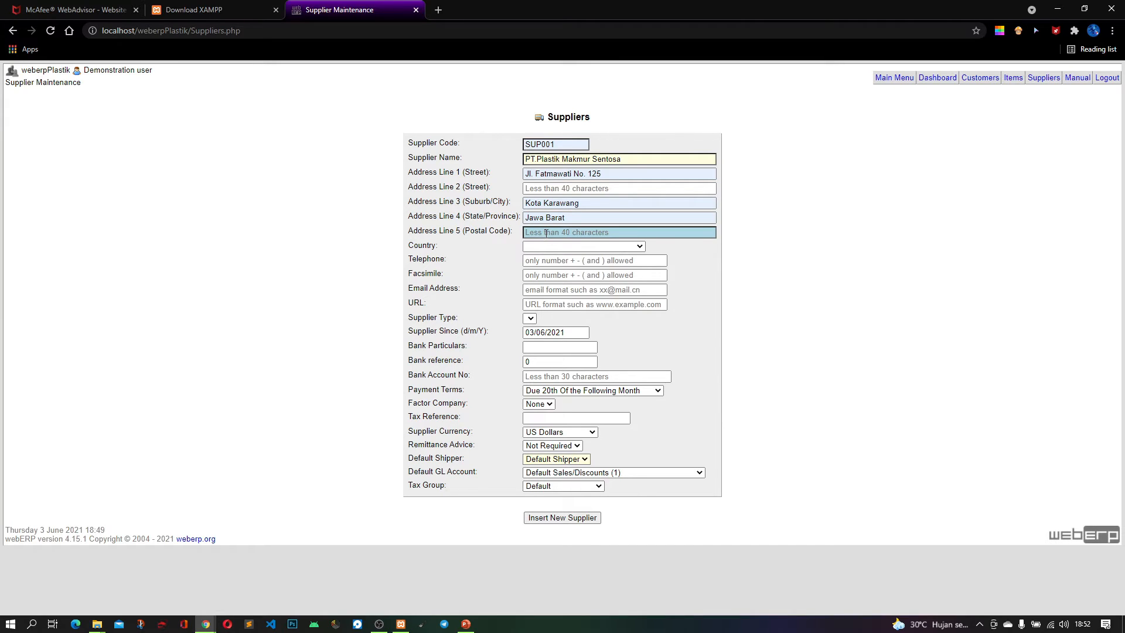
left_click(496, 231)
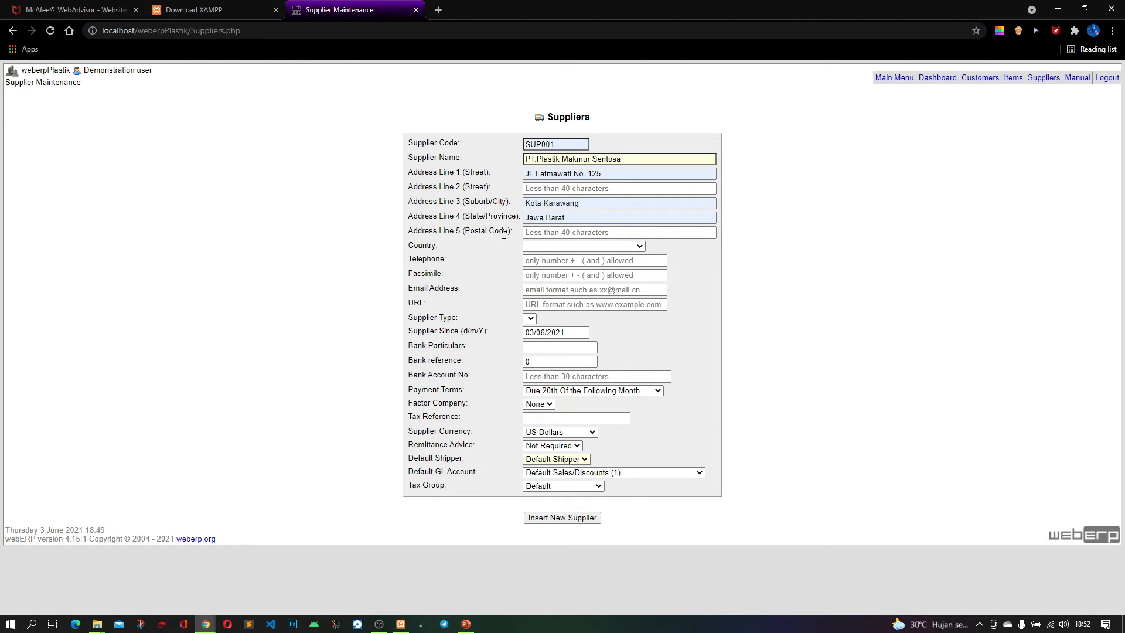
left_click(531, 219)
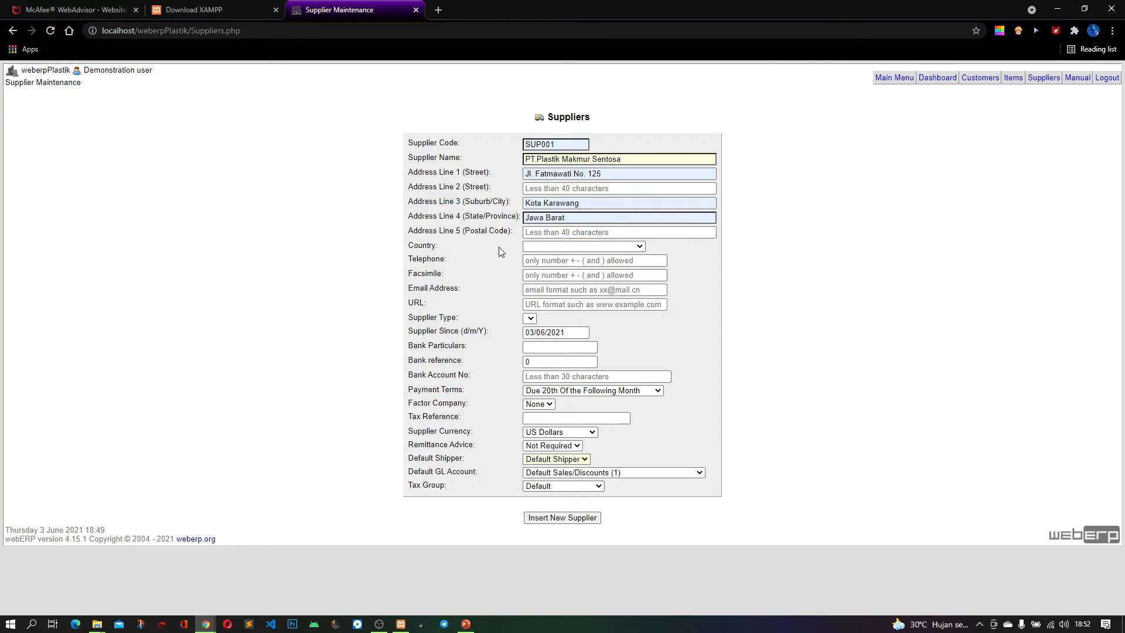
left_click(550, 232)
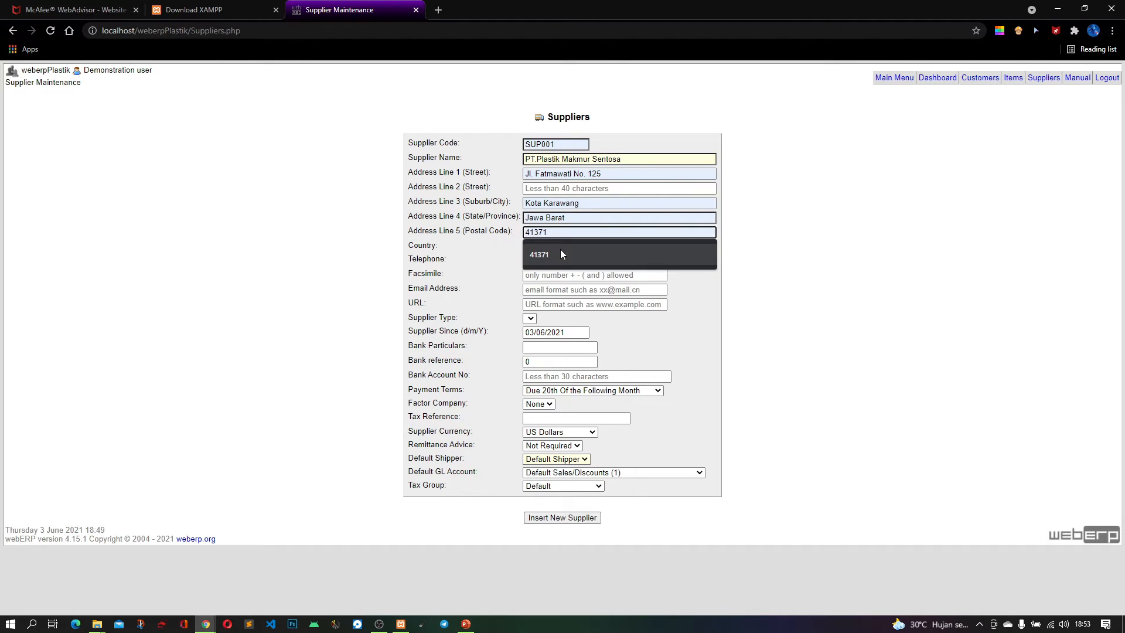
left_click(548, 255)
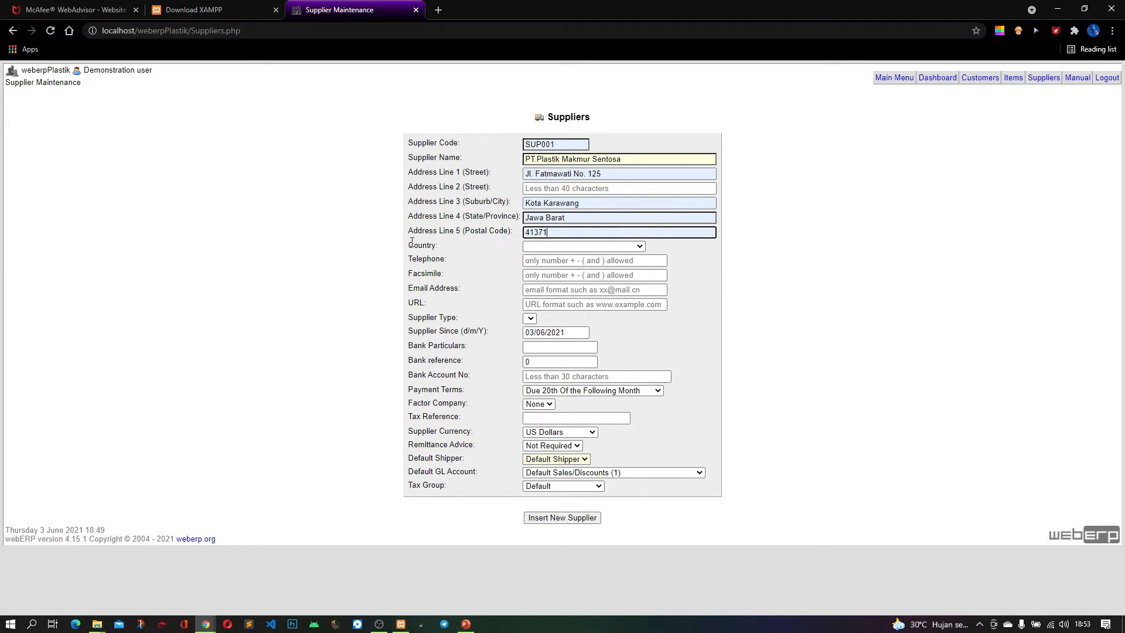
Set the supplier's country to Indonesia and fill in the suggested telephone number
left_click(556, 246)
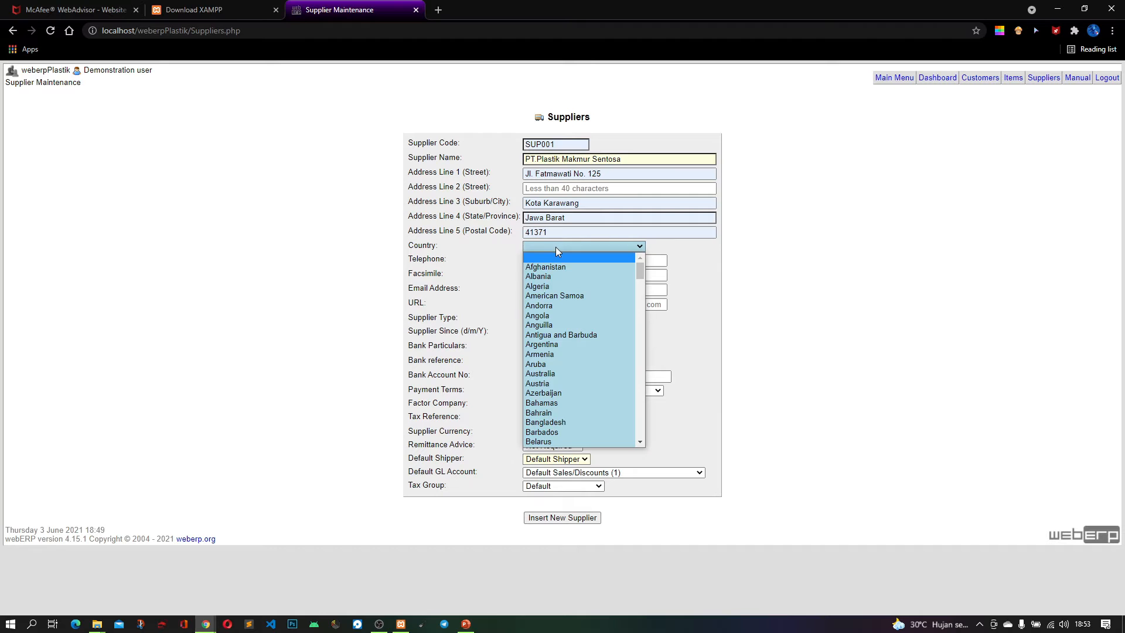
scroll(567, 380, "down", 20)
scroll(567, 379, "up", 6)
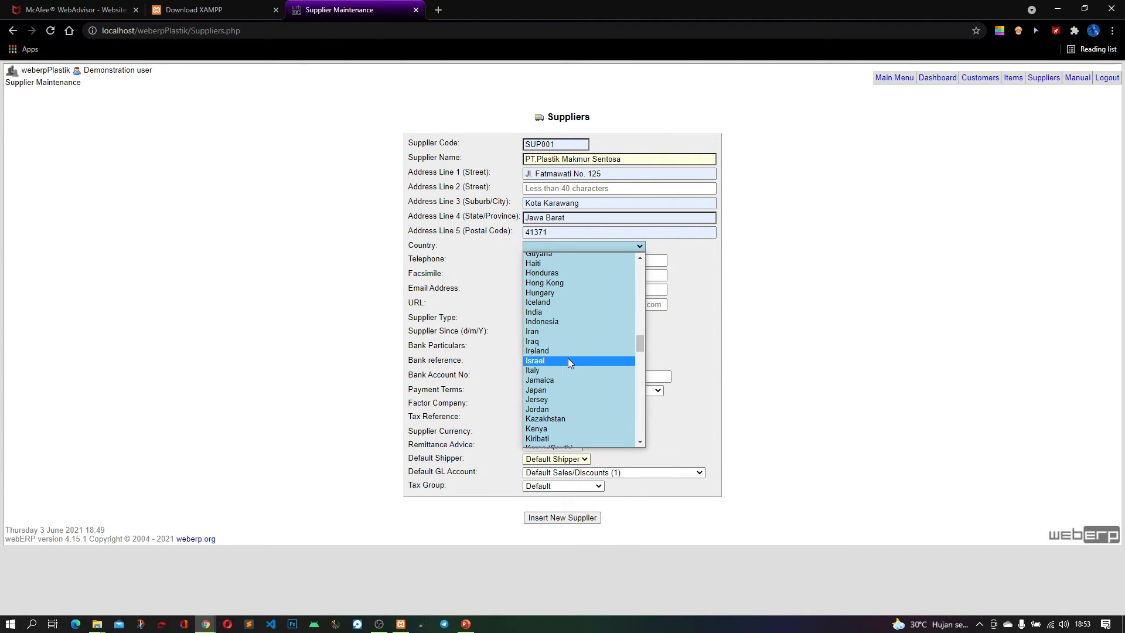
left_click(565, 322)
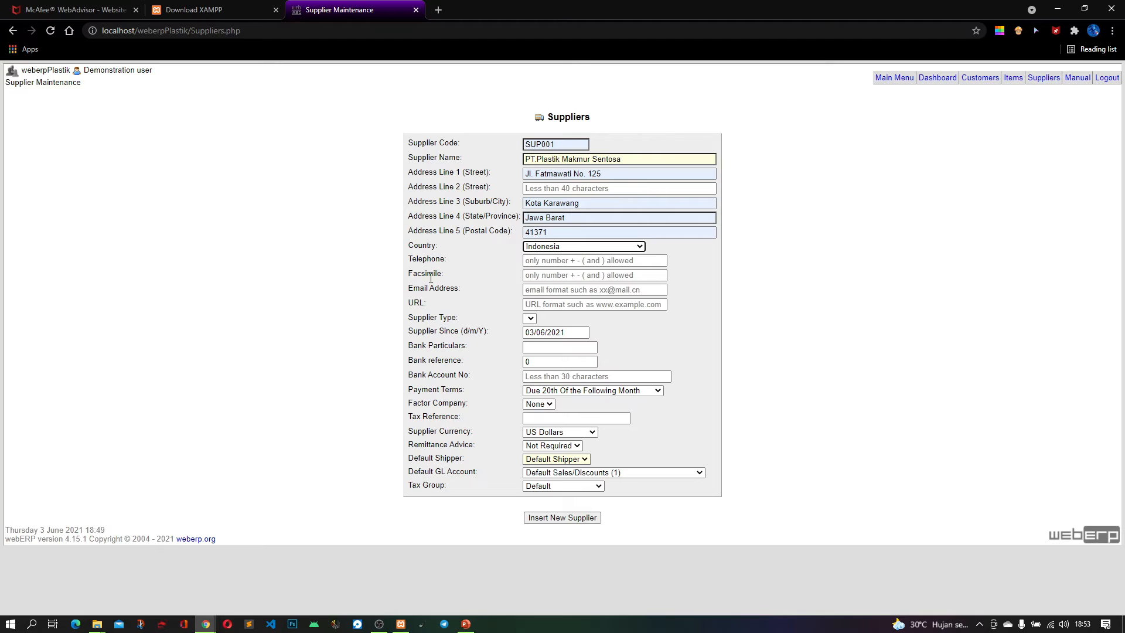
left_click(573, 259)
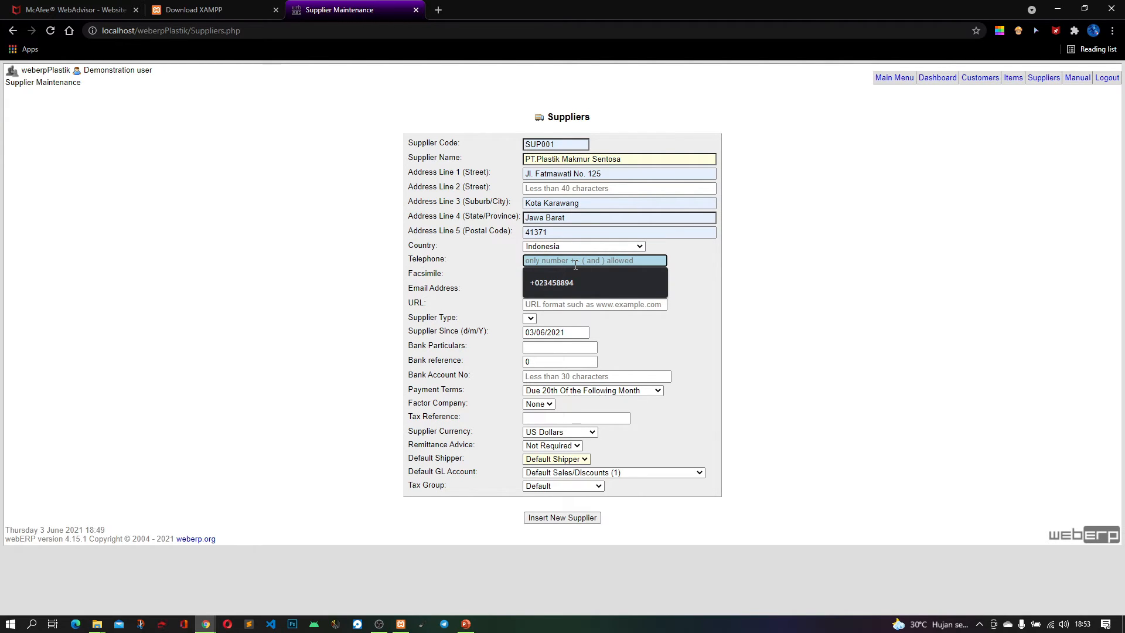
left_click(542, 282)
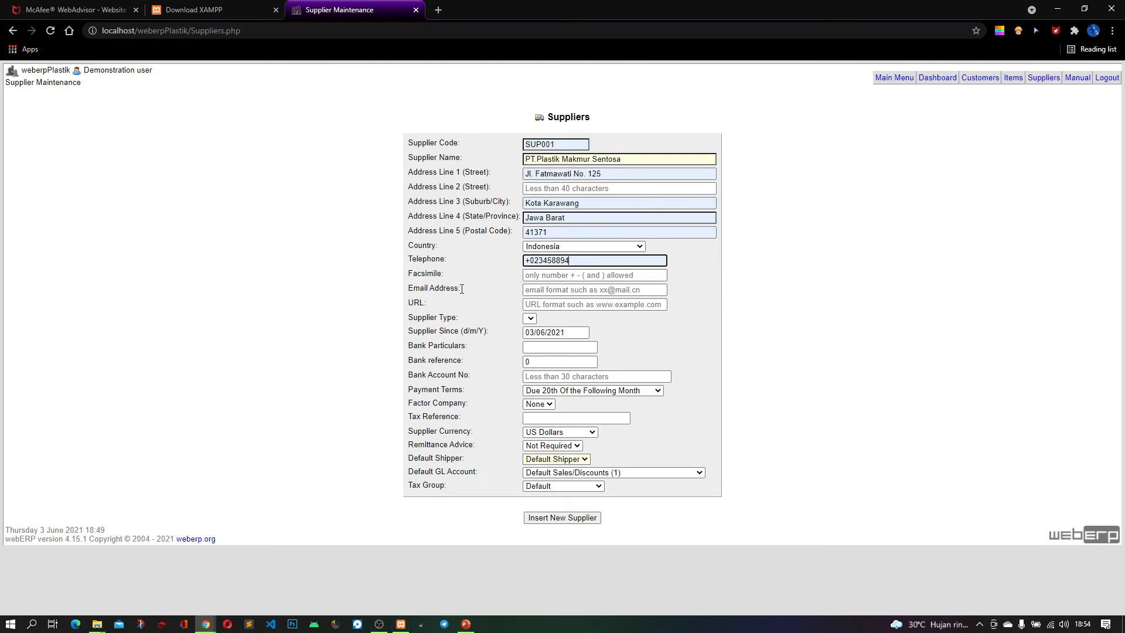
Fill in the suggested email address and replace its domain name with one based on the supplier's company name
left_click(561, 289)
left_click(577, 311)
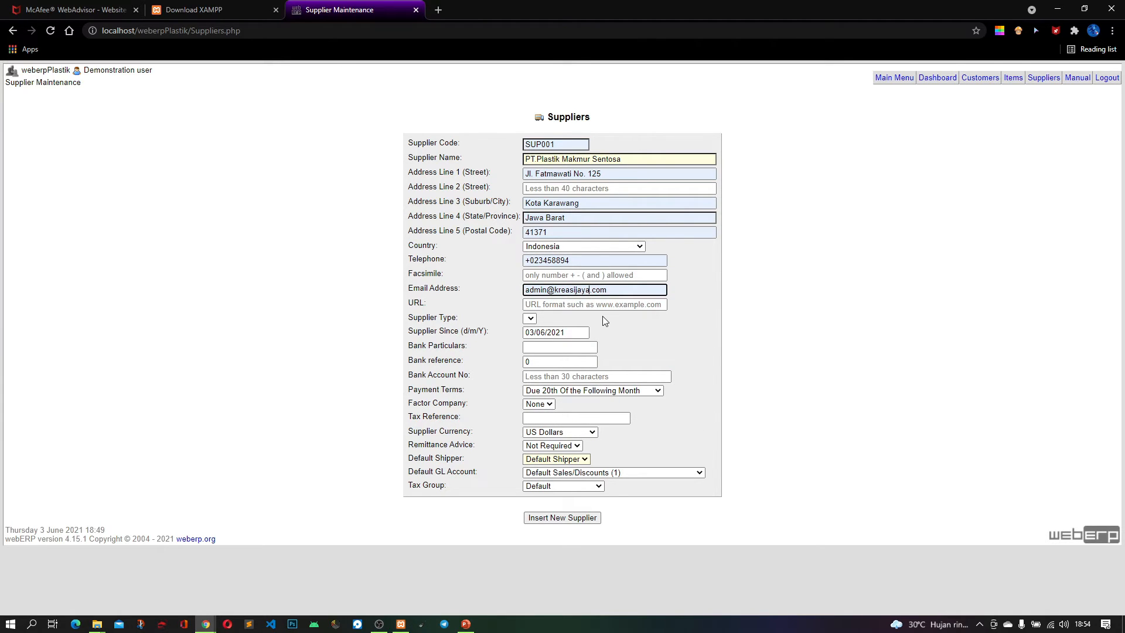
key("BackSpace")
key("BackSpace")
key("BackSpace")
key("BackSpace")
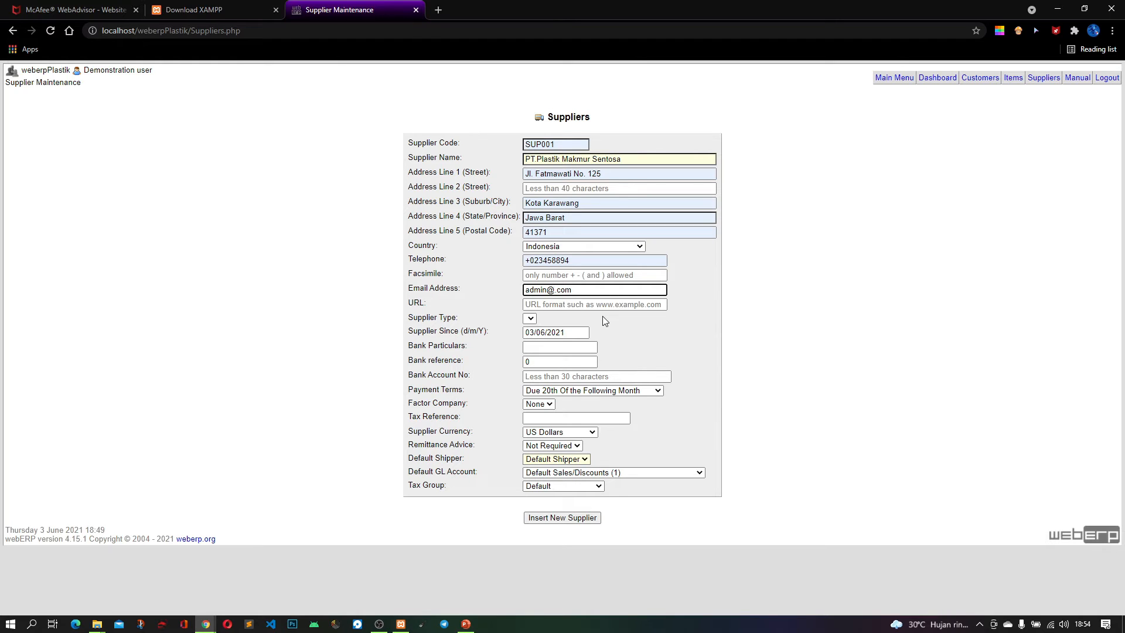
type("plastikmaks")
type("ur")
left_click(667, 350)
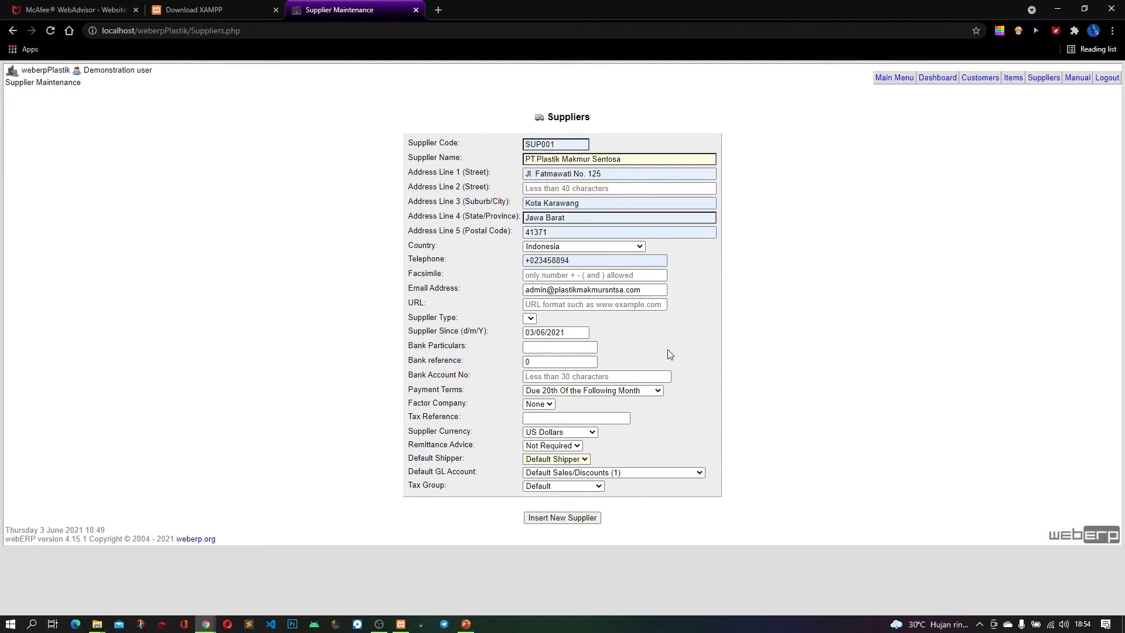
left_click(577, 304)
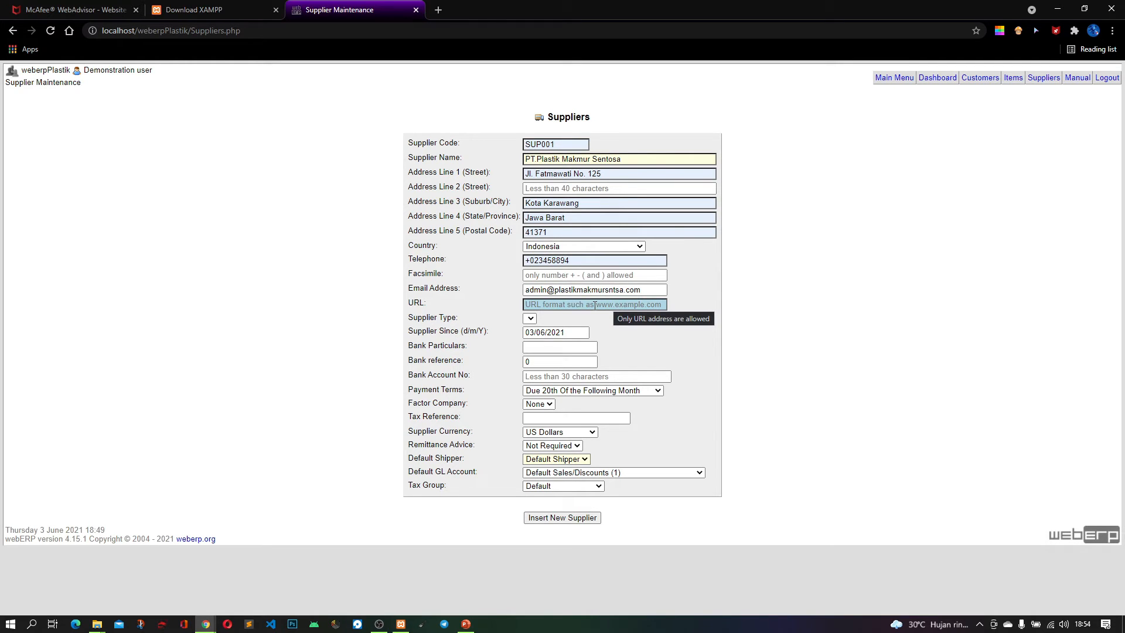
left_click(526, 329)
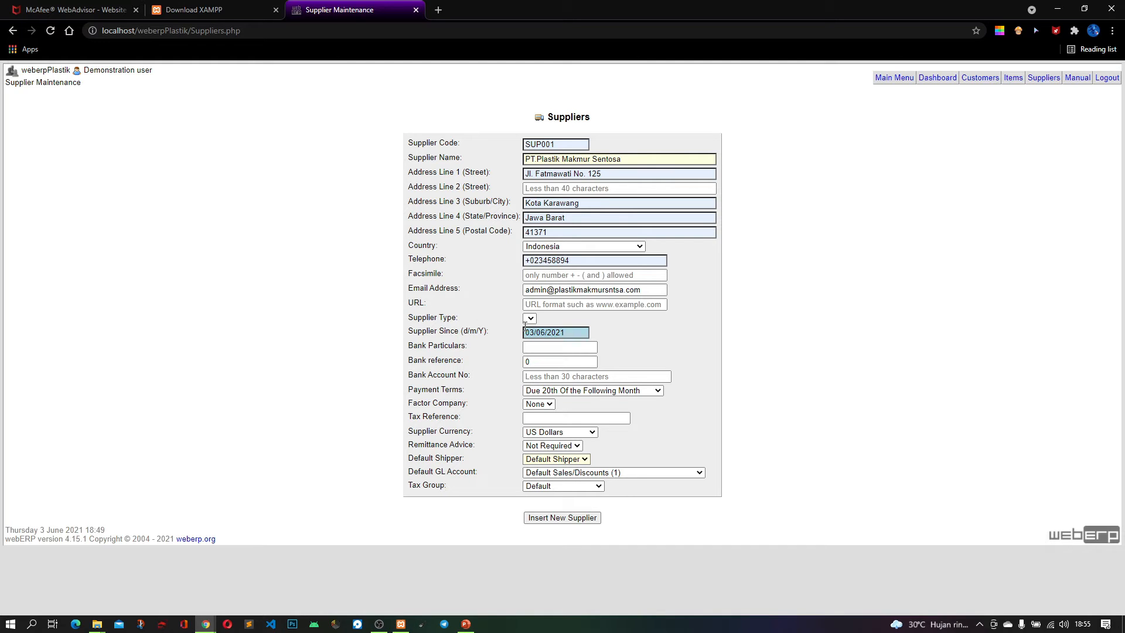
left_click(545, 276)
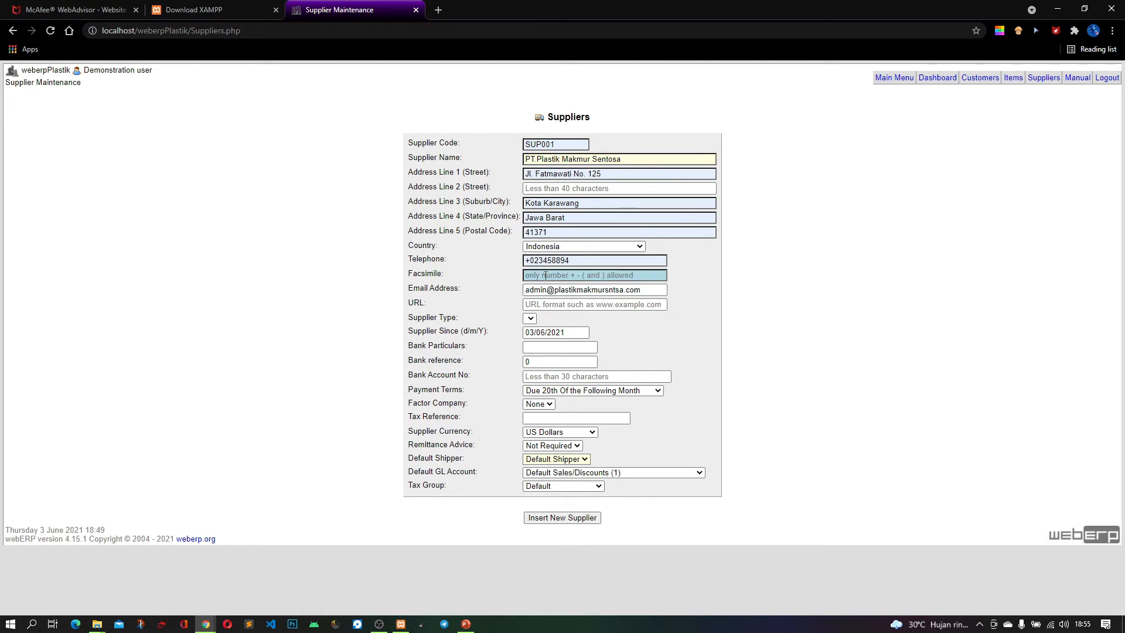
left_click(551, 305)
left_click(563, 325)
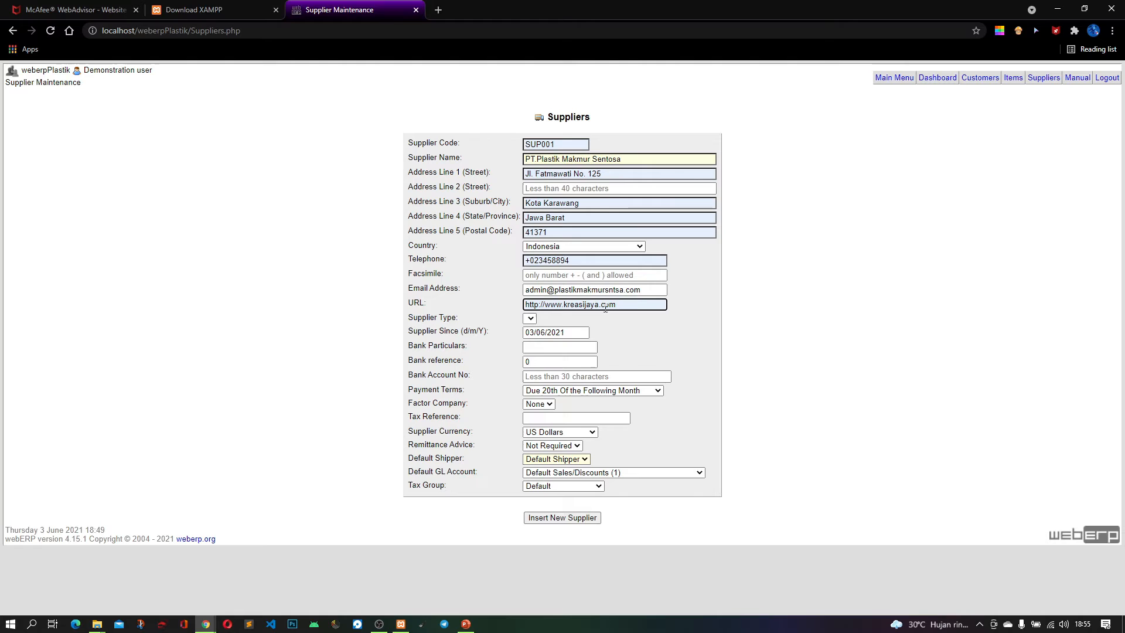
Copy the domain name from the supplier's email address and paste it over kreasijaya in the URL
left_click(621, 290)
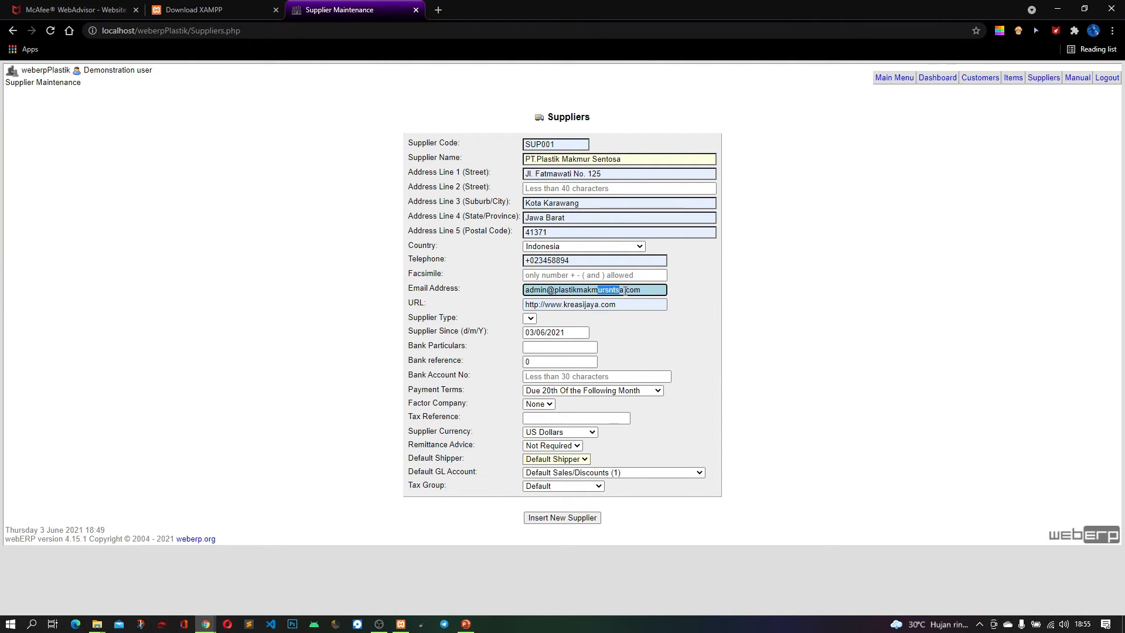
left_click_drag(624, 290, 556, 291)
right_click(562, 289)
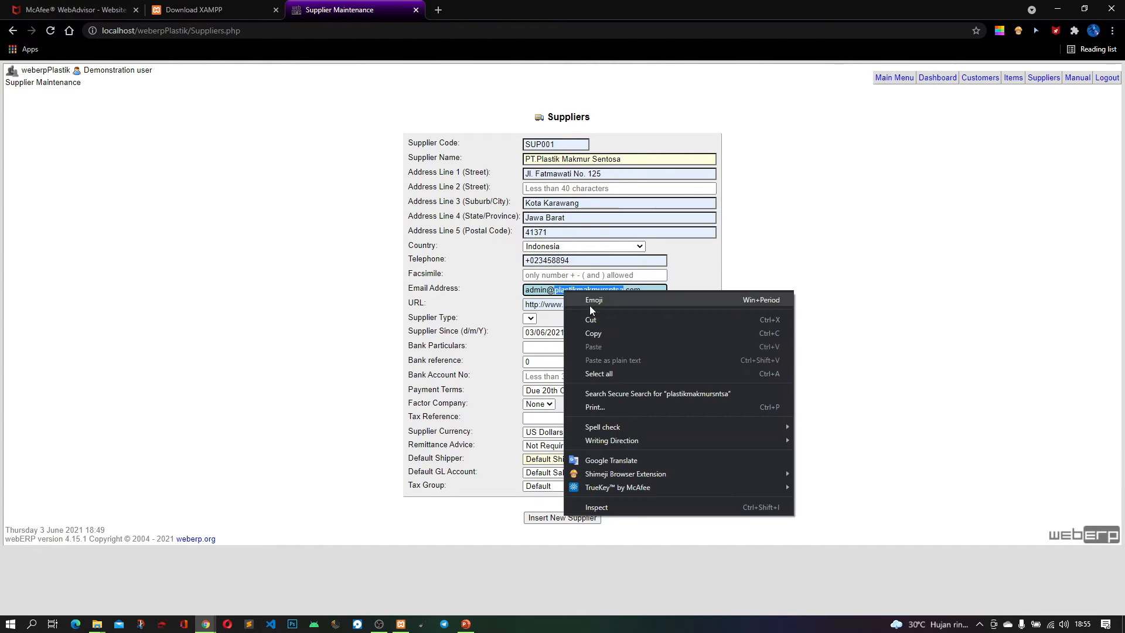
left_click(600, 329)
left_click_drag(599, 305, 560, 307)
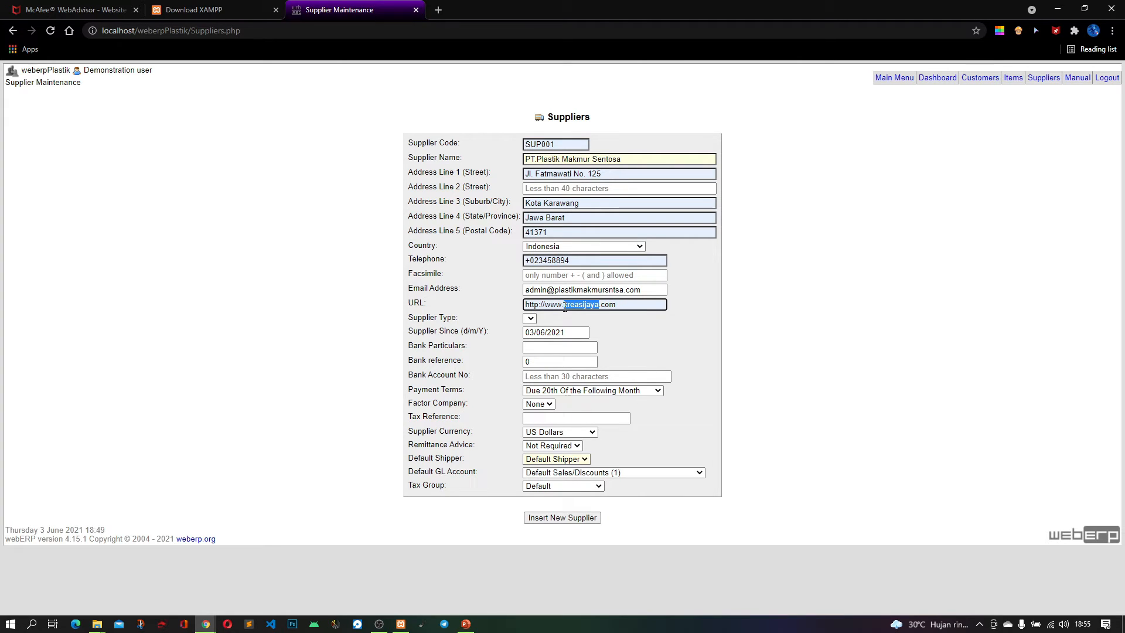
key("ctrl+v")
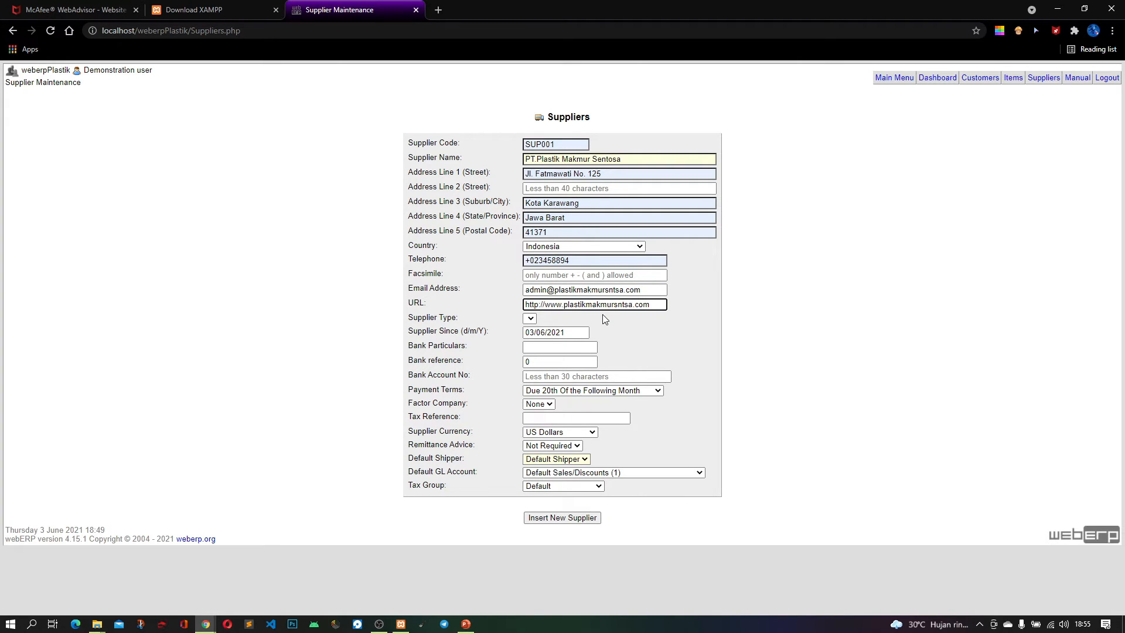
left_click(638, 331)
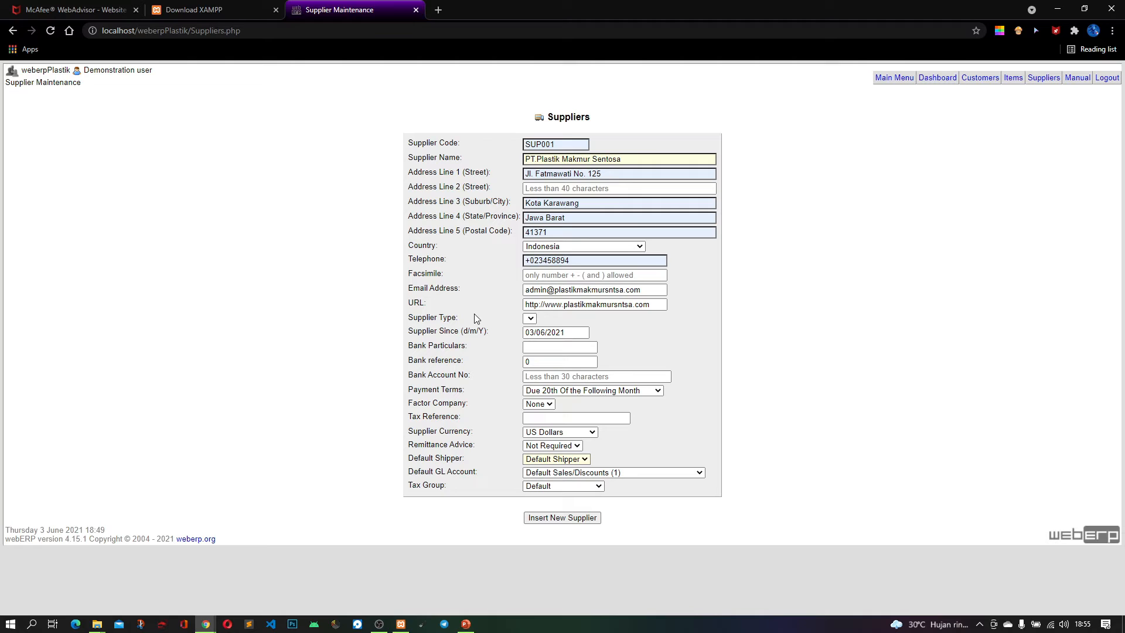
Review the supplier type, supplier since date, bank reference and bank account number fields
left_click(530, 319)
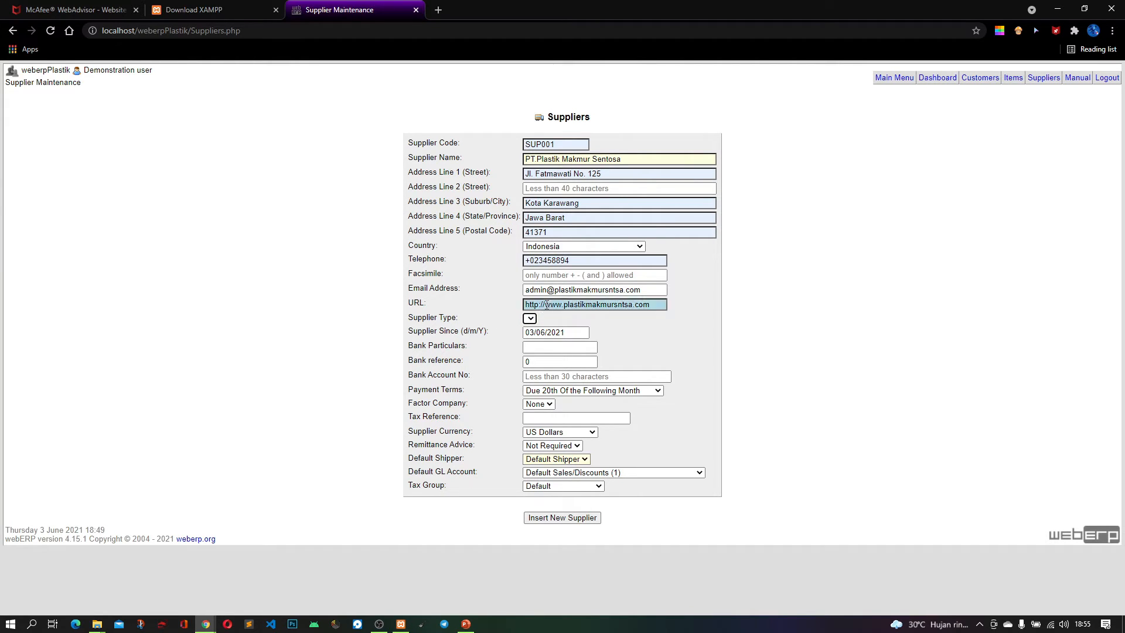
left_click(582, 334)
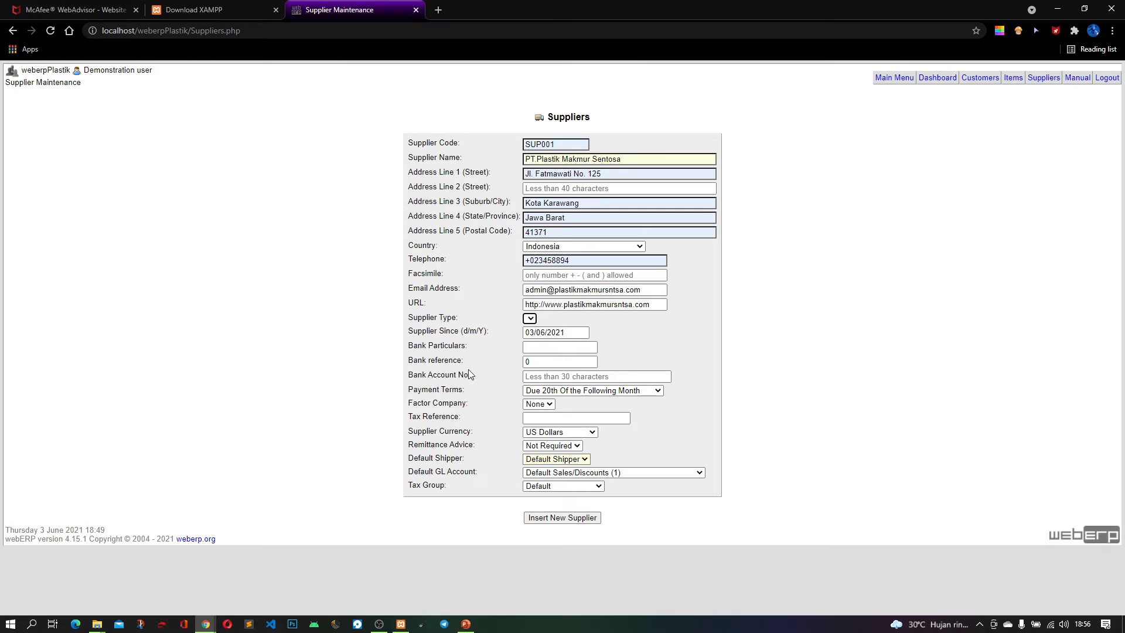
left_click(531, 363)
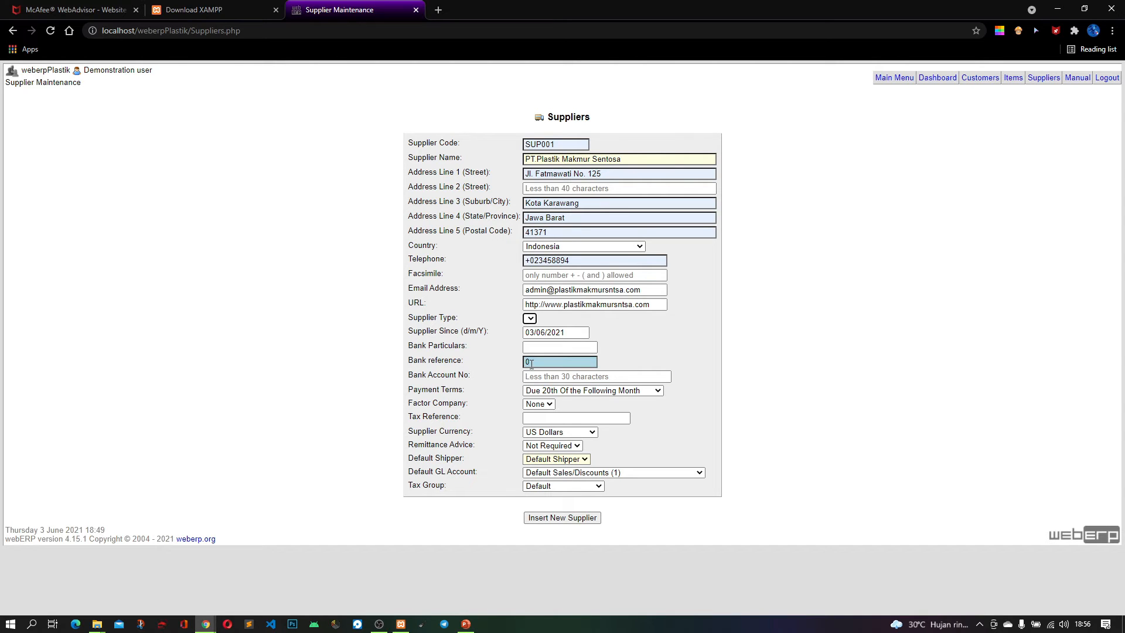
left_click(466, 373)
left_click(558, 362)
left_click(456, 389)
left_click(598, 375)
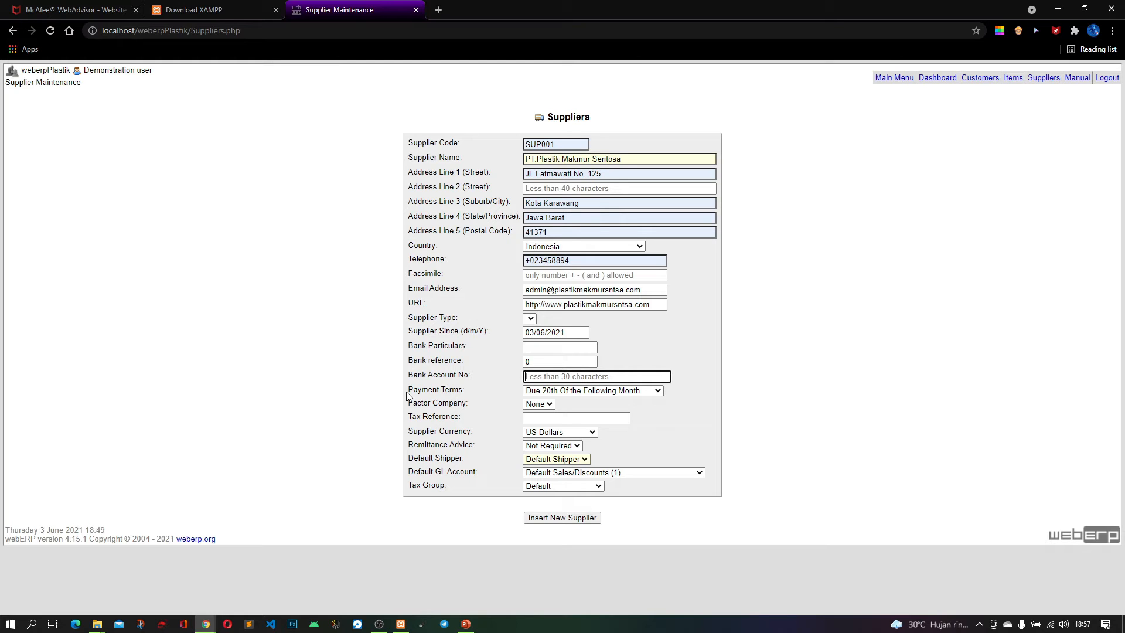
Check the available payment terms and factor company options for the supplier
left_click(566, 391)
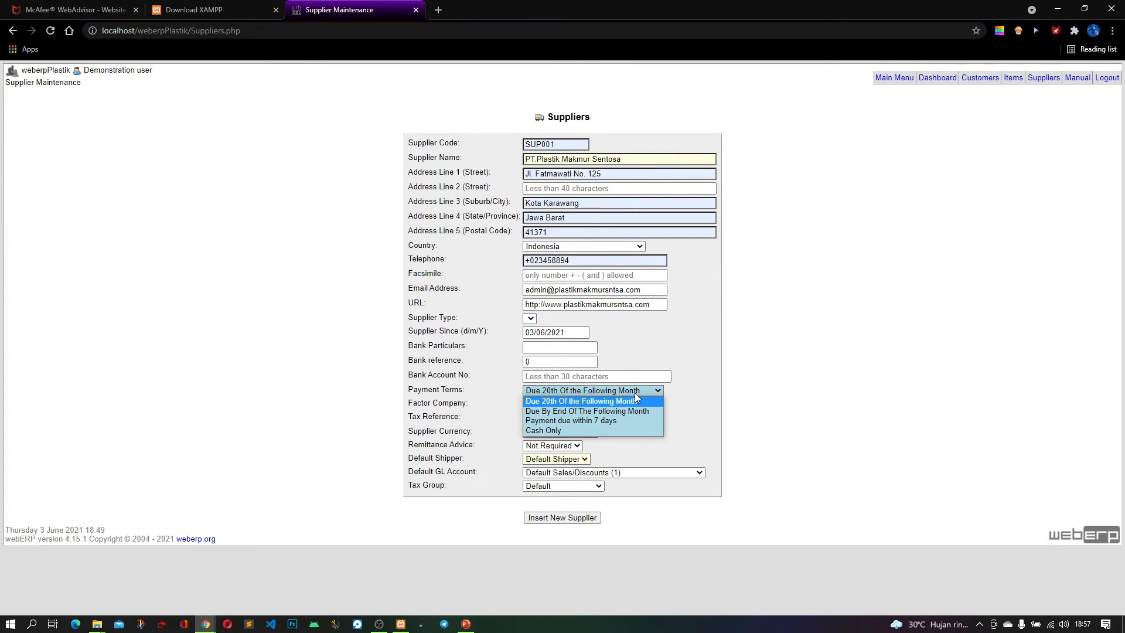
left_click(618, 394)
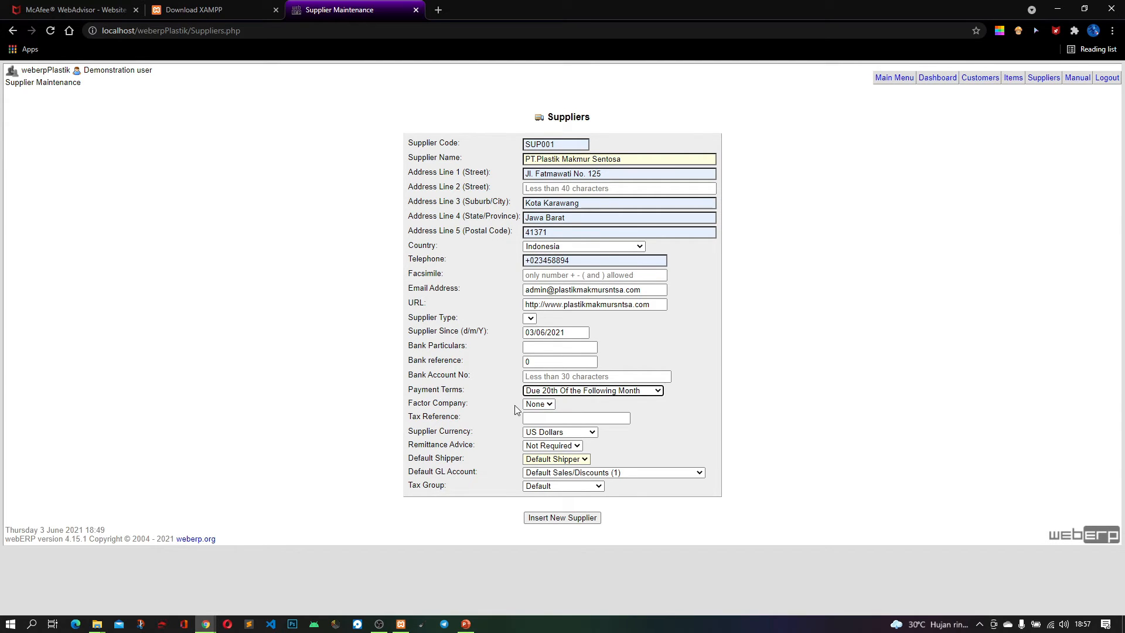
left_click(551, 408)
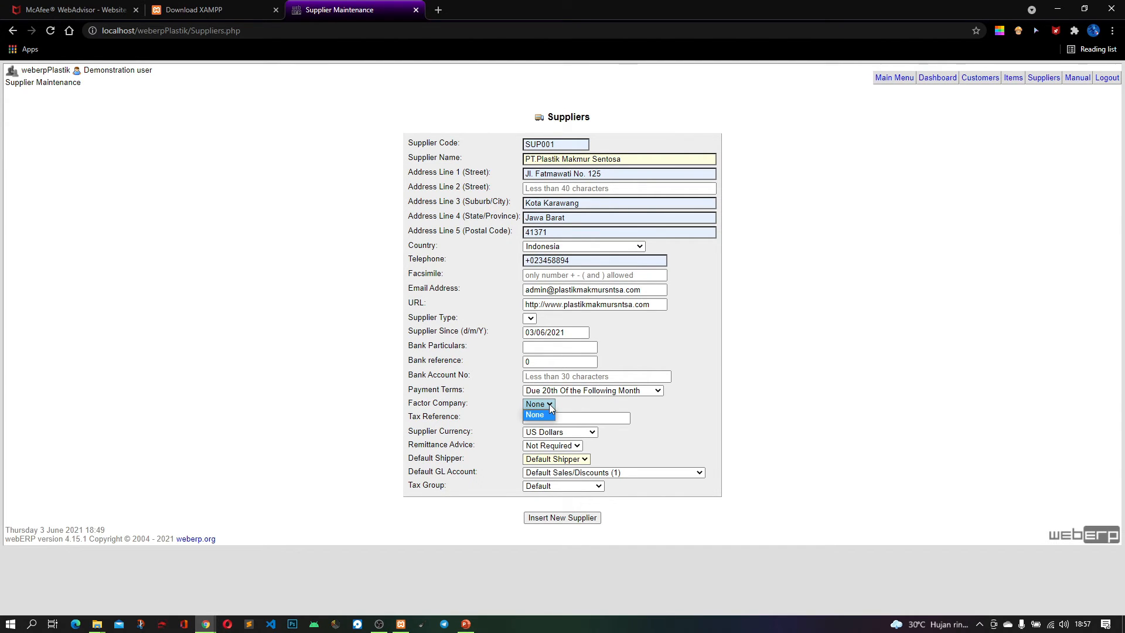
left_click(549, 413)
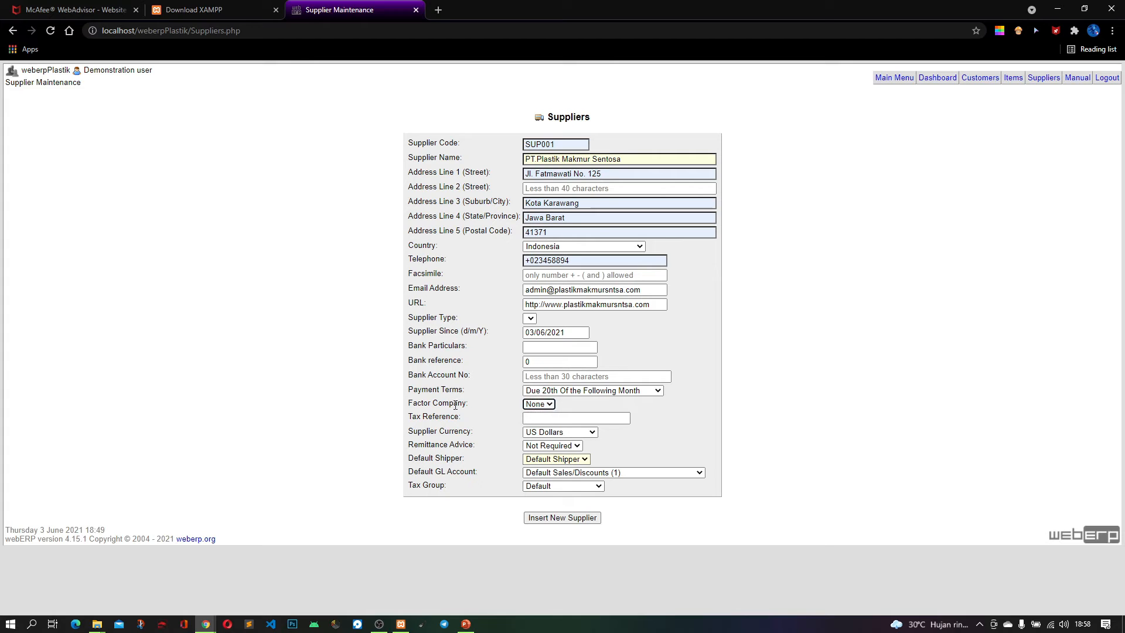
left_click(540, 403)
left_click(540, 405)
left_click(533, 407)
Set the supplier currency to US Dollars and the remittance advice to Required
left_click(545, 433)
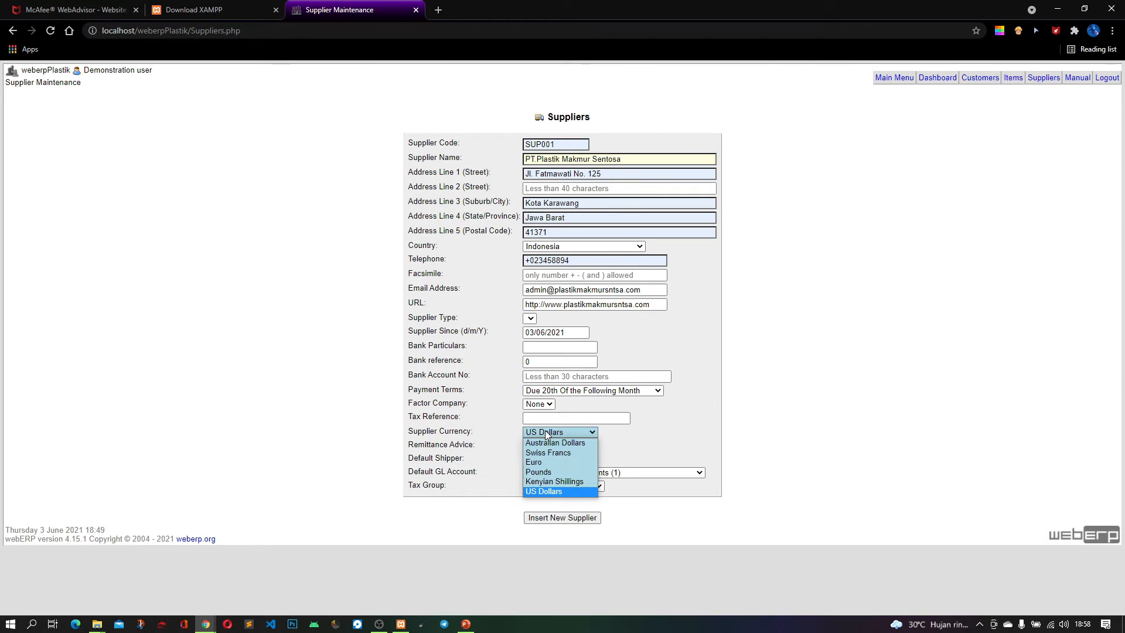
left_click(548, 491)
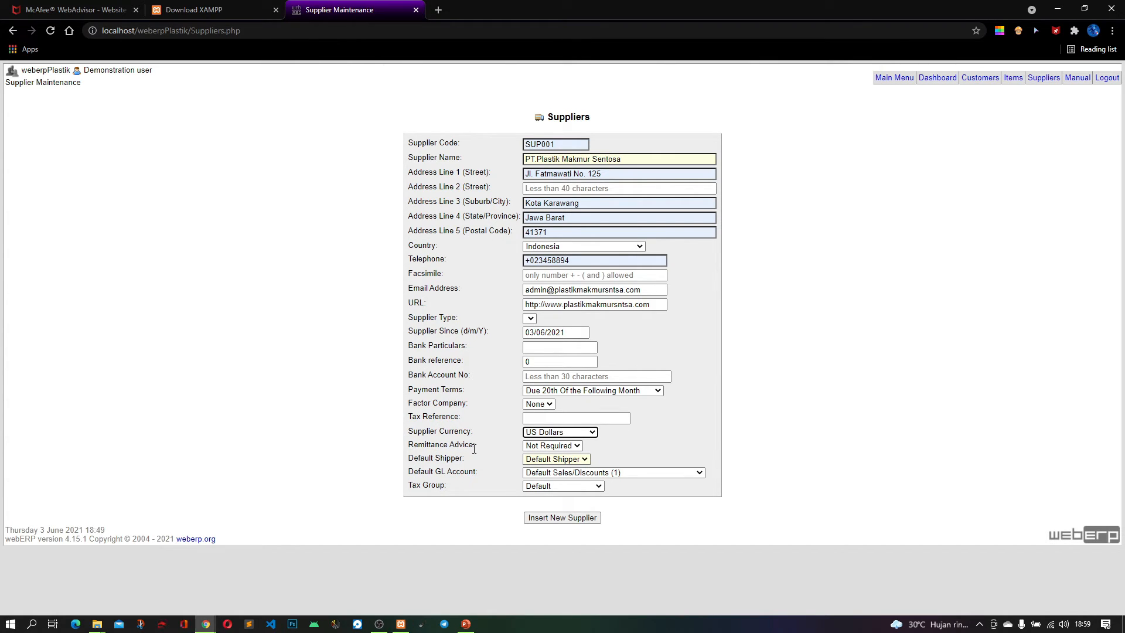
left_click(550, 448)
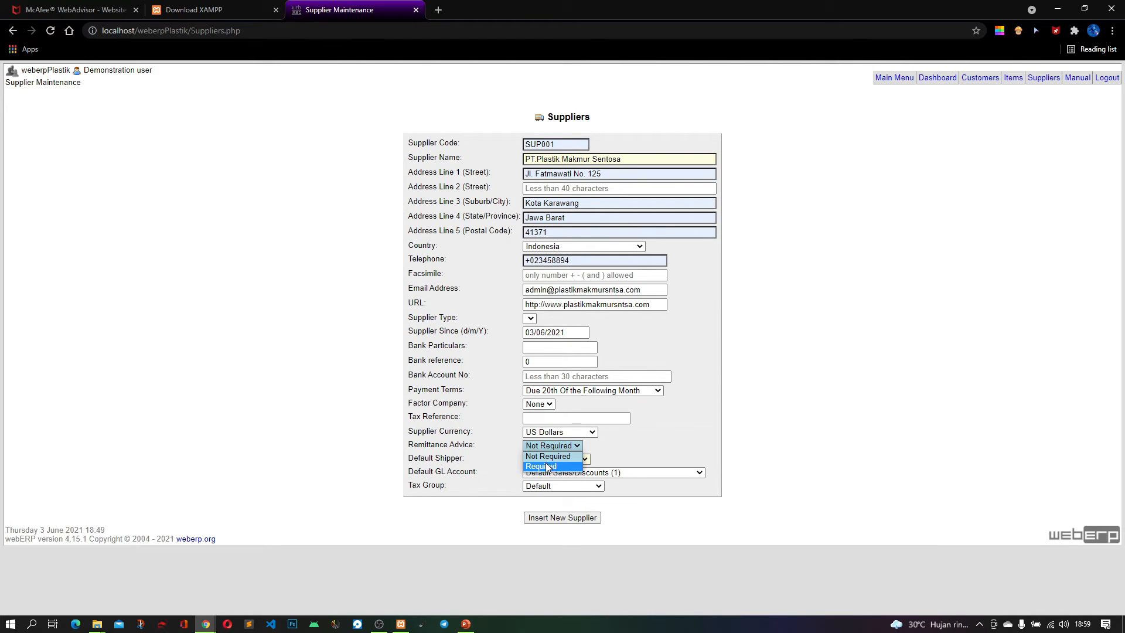
left_click(552, 466)
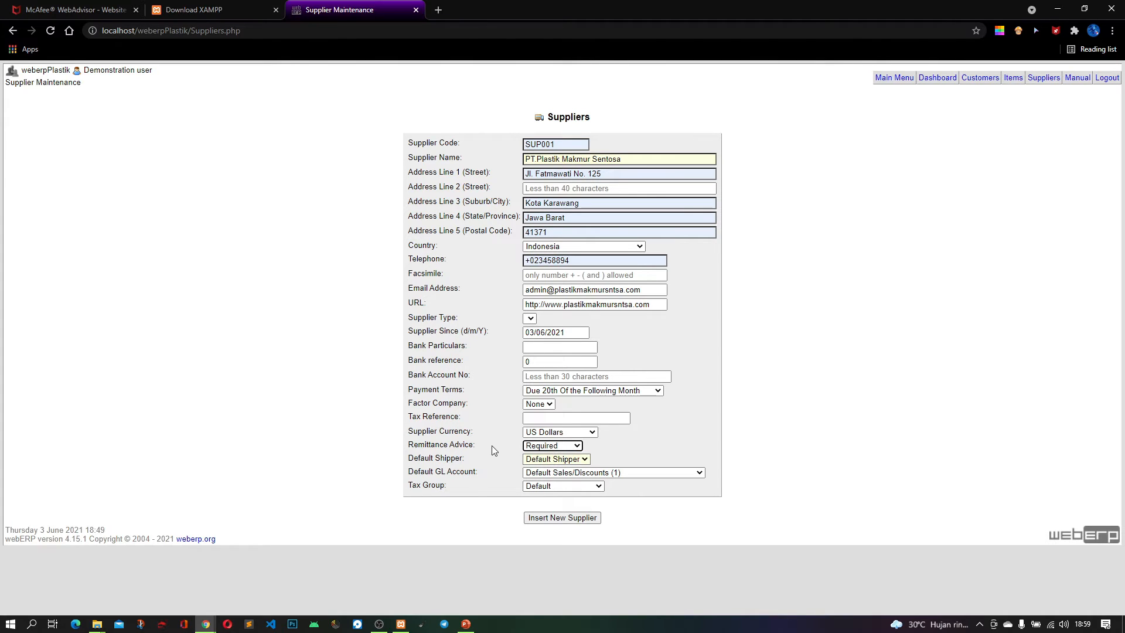
mouse_move(477, 446)
left_mouse_down()
mouse_move(397, 452)
mouse_move(473, 448)
left_mouse_up()
left_click(419, 445)
left_click(472, 447)
Choose the Default tax group and submit the form to insert the new supplier
left_click(537, 488)
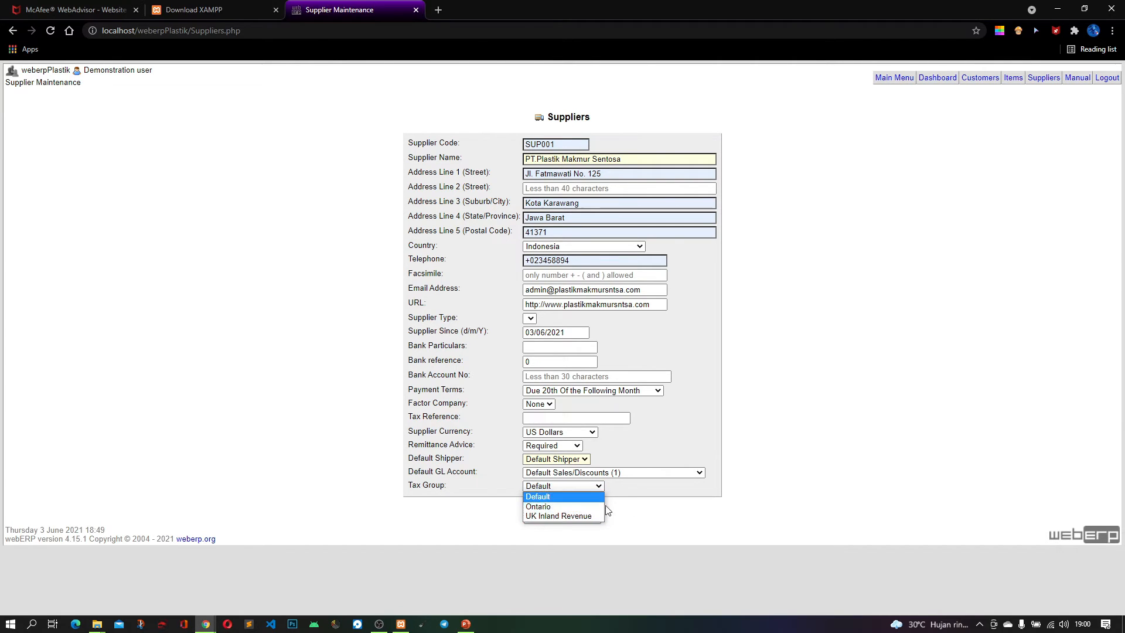
left_click(549, 498)
left_click(873, 217)
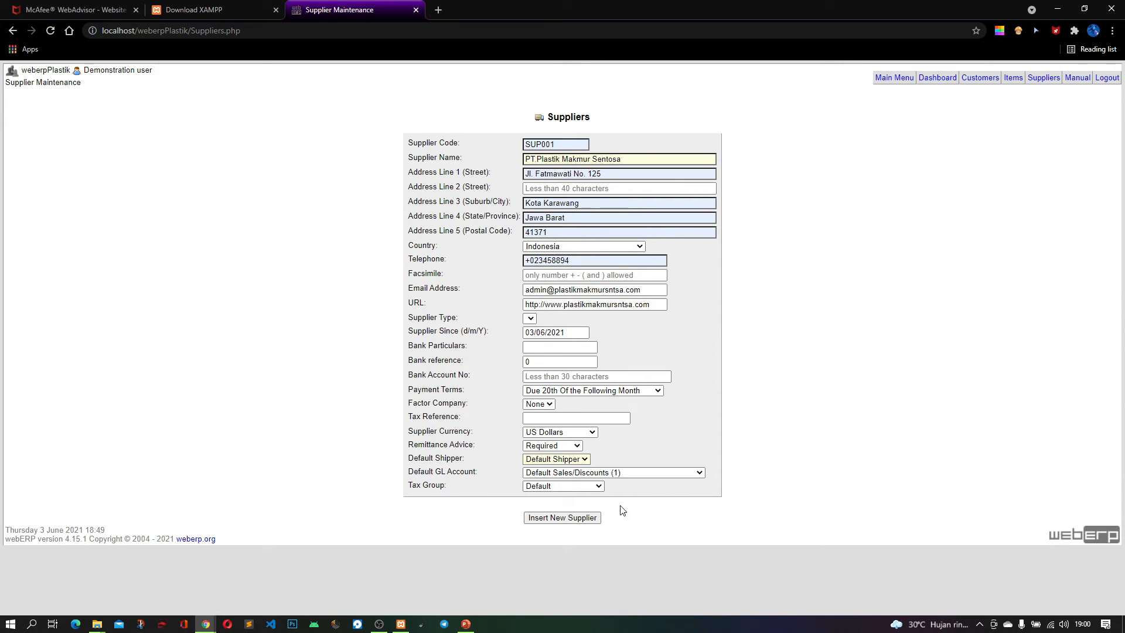
left_click(578, 521)
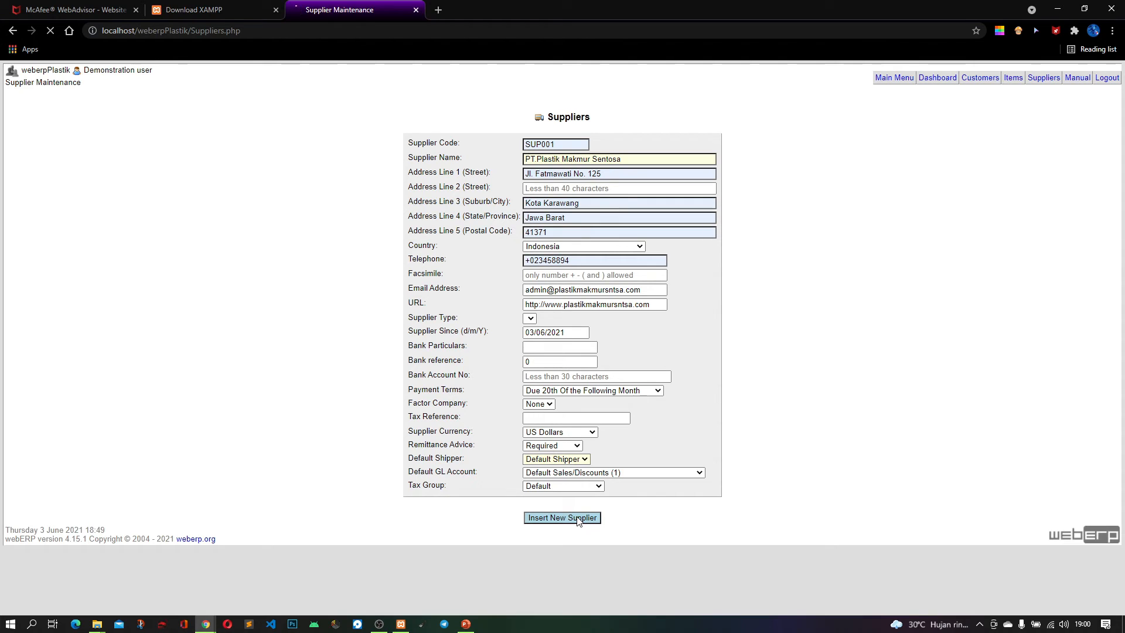
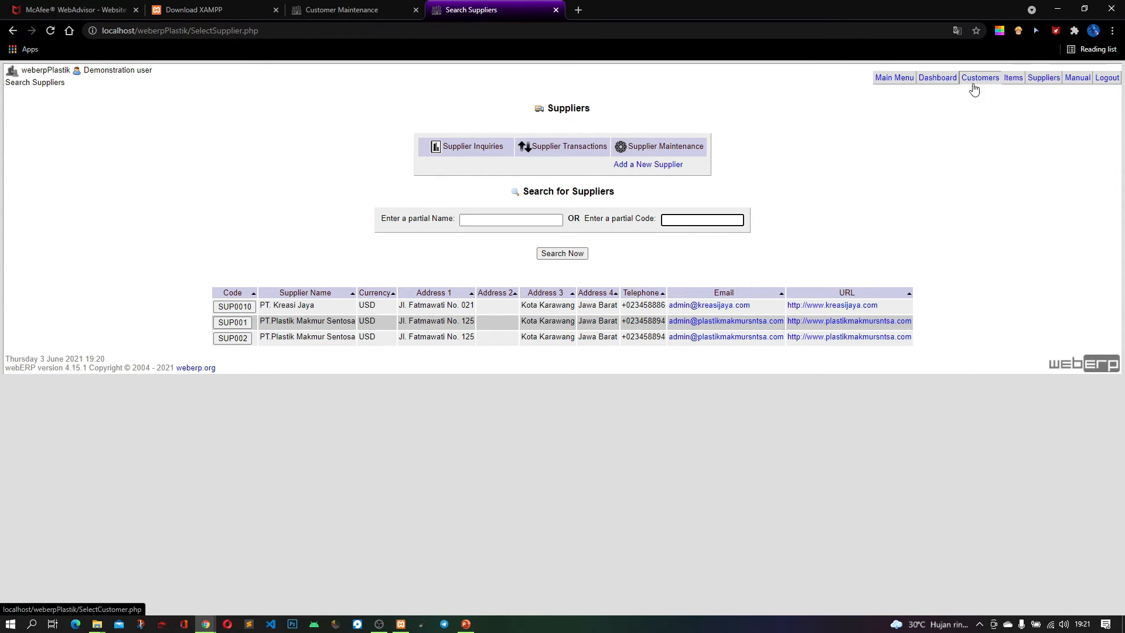
Dismiss the error reports on the Customers page and start adding a new customer
left_click(980, 84)
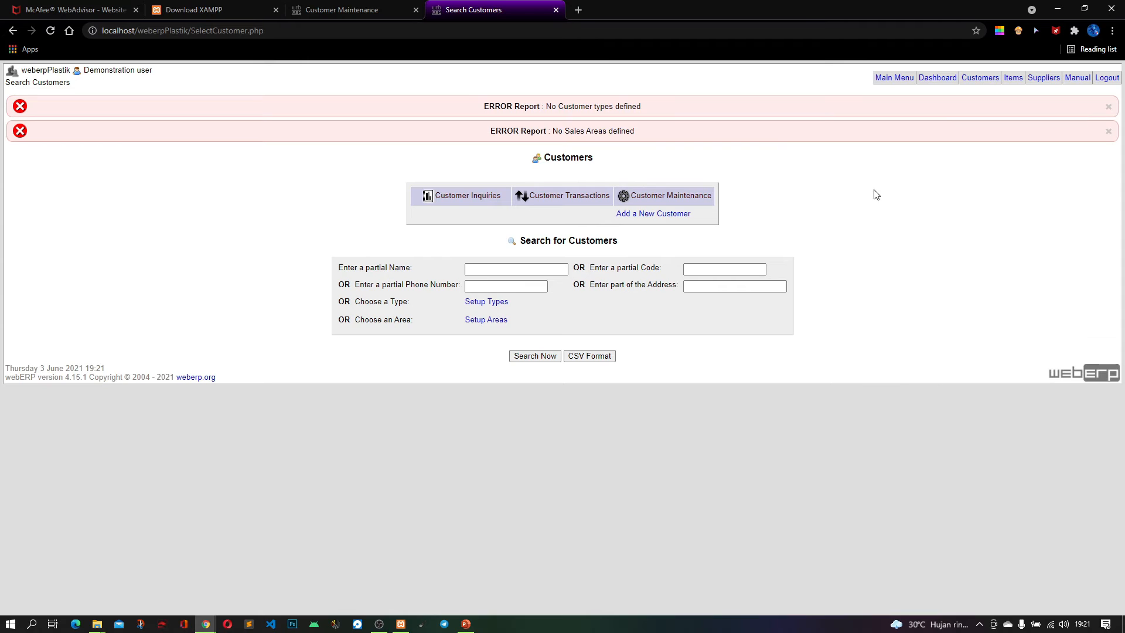
left_click(1109, 108)
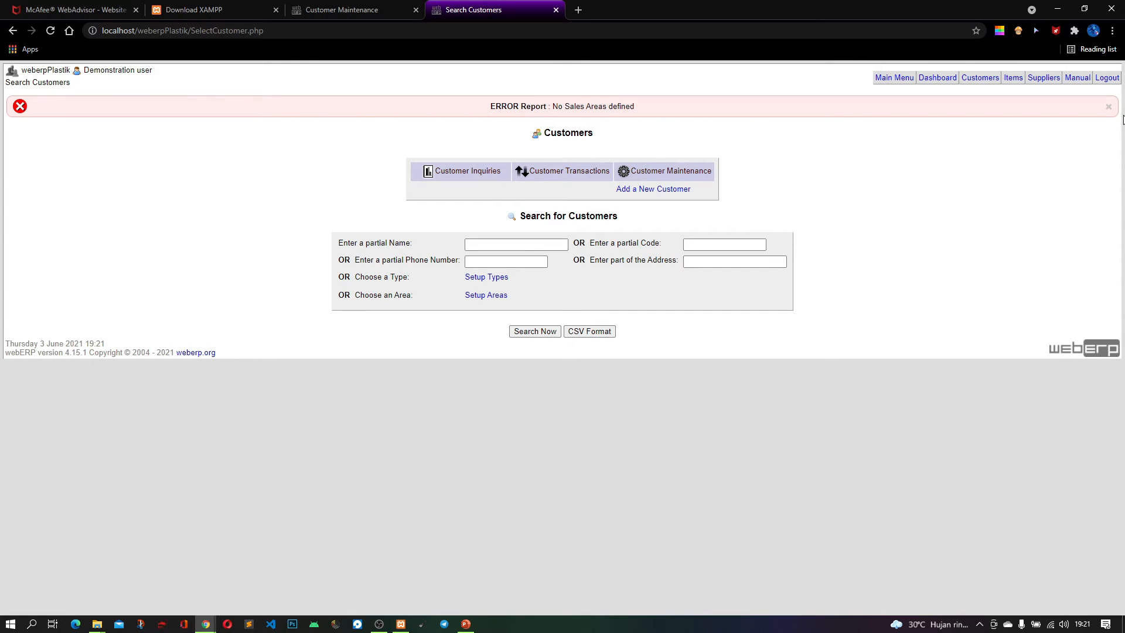
left_click(1109, 107)
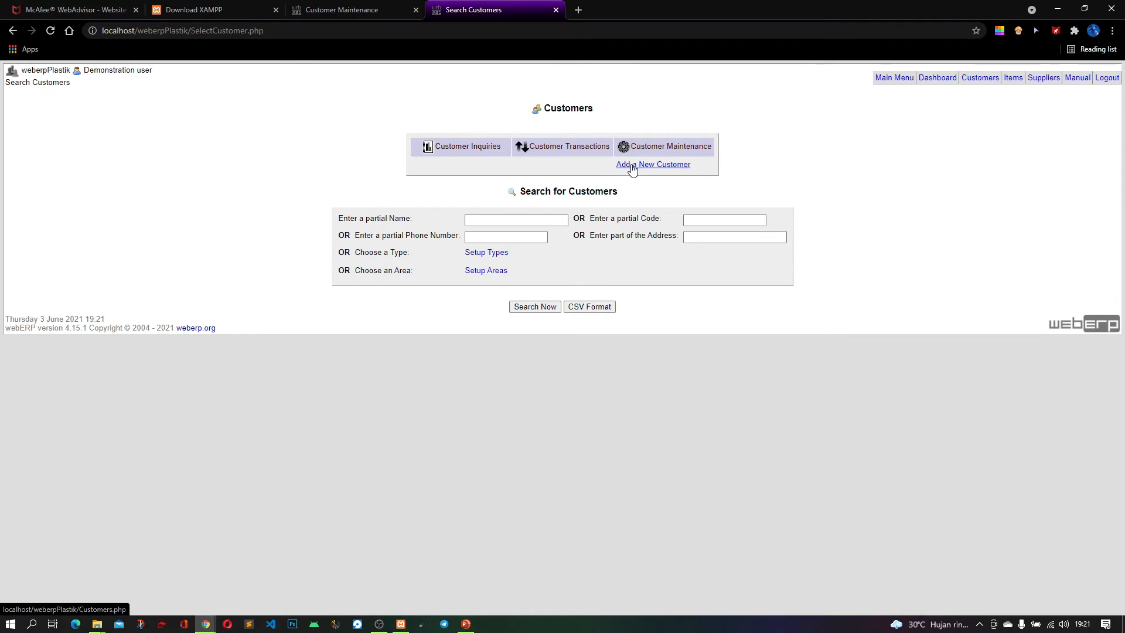
left_click(674, 169)
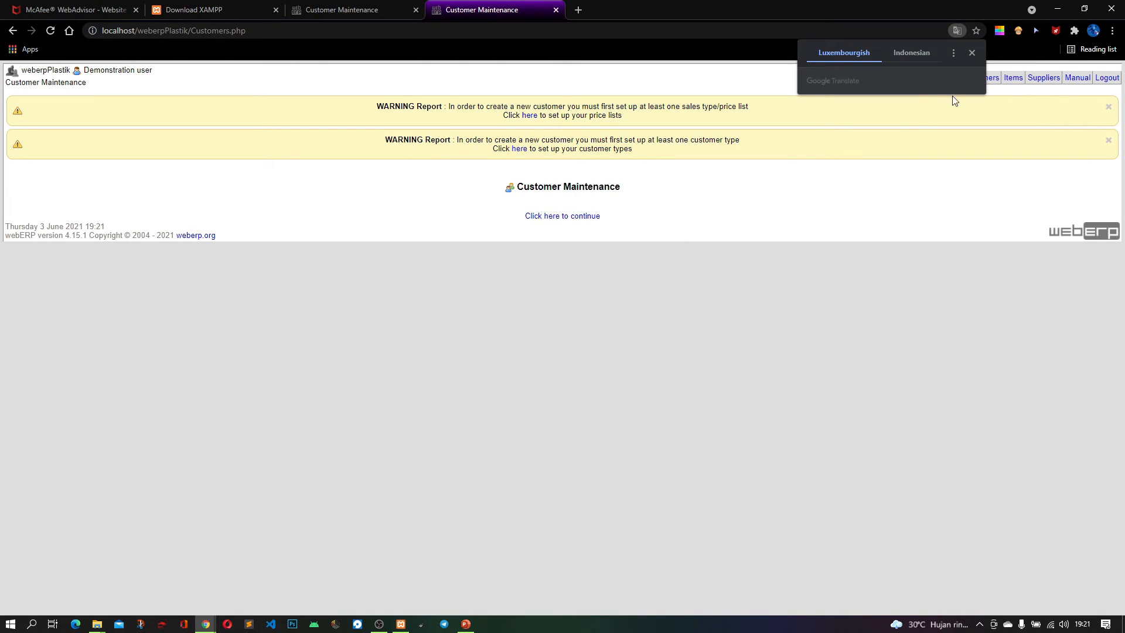
left_click(972, 51)
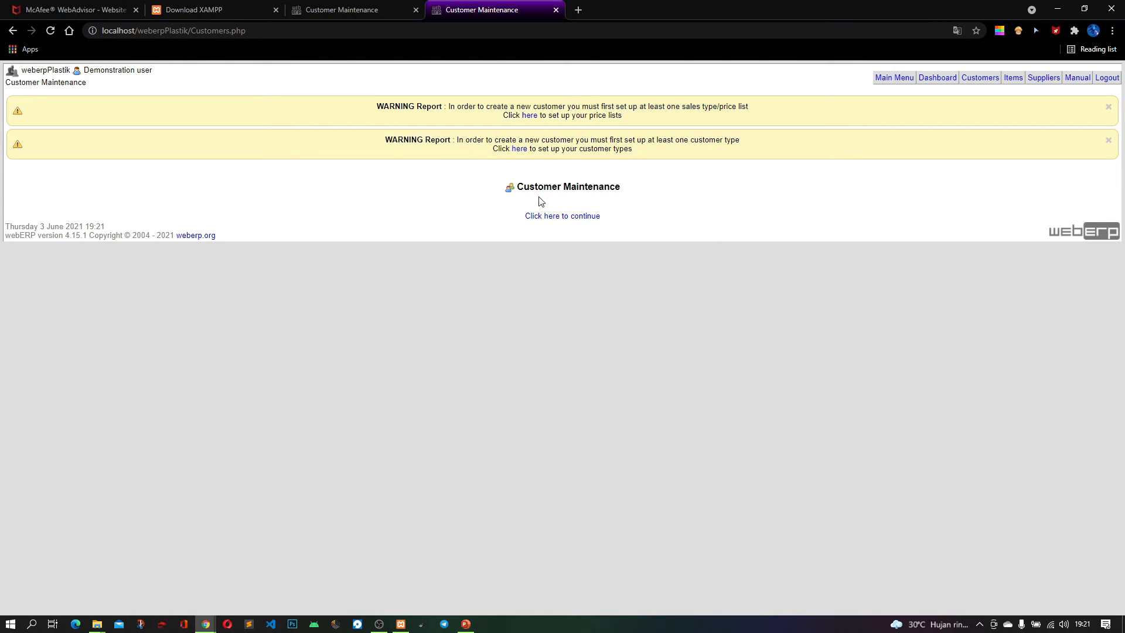
Create a sales type with code 01 and the name Plastik Makmur Sentosa through the price list setup
left_click(529, 117)
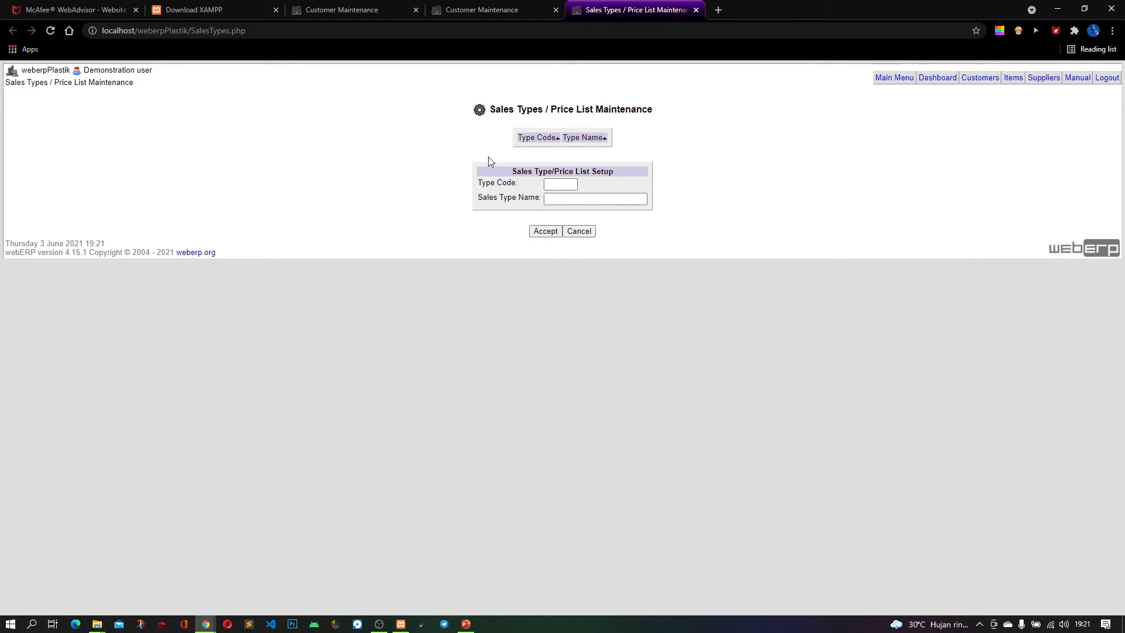
left_click(555, 184)
type("01")
left_click(577, 199)
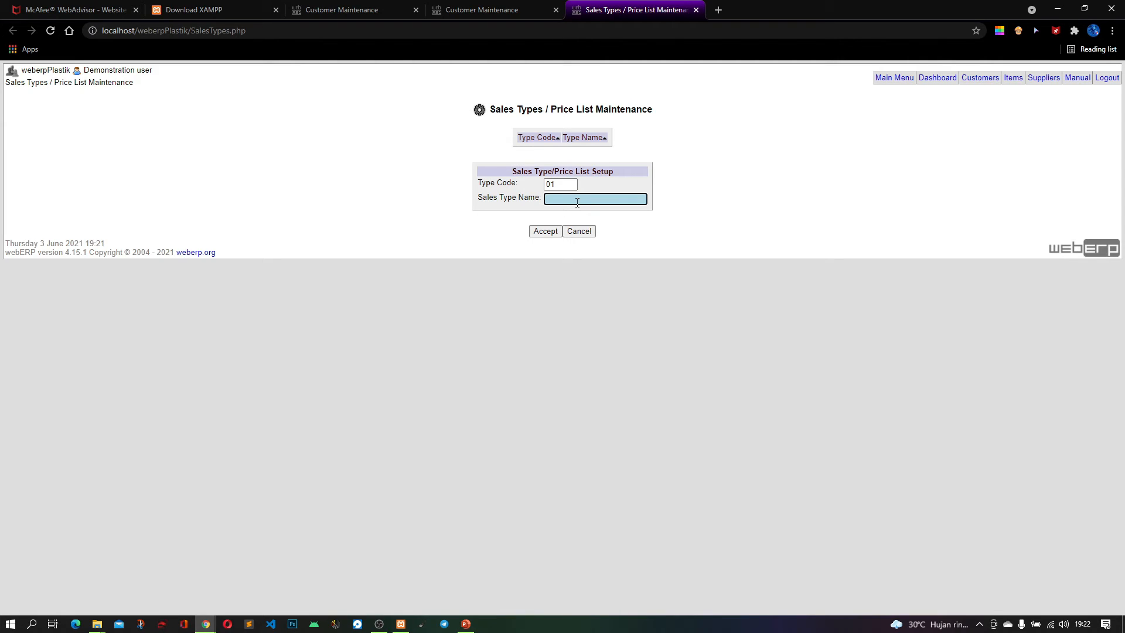
type("Plastik M")
type("akmur Sentosa")
left_click(539, 234)
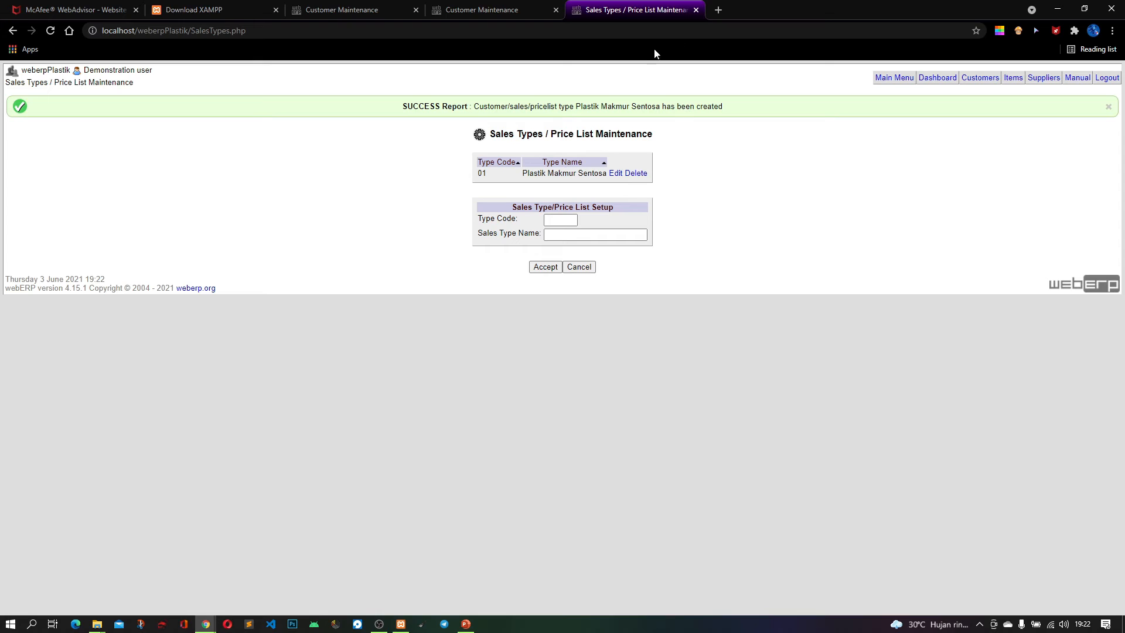
left_click(696, 10)
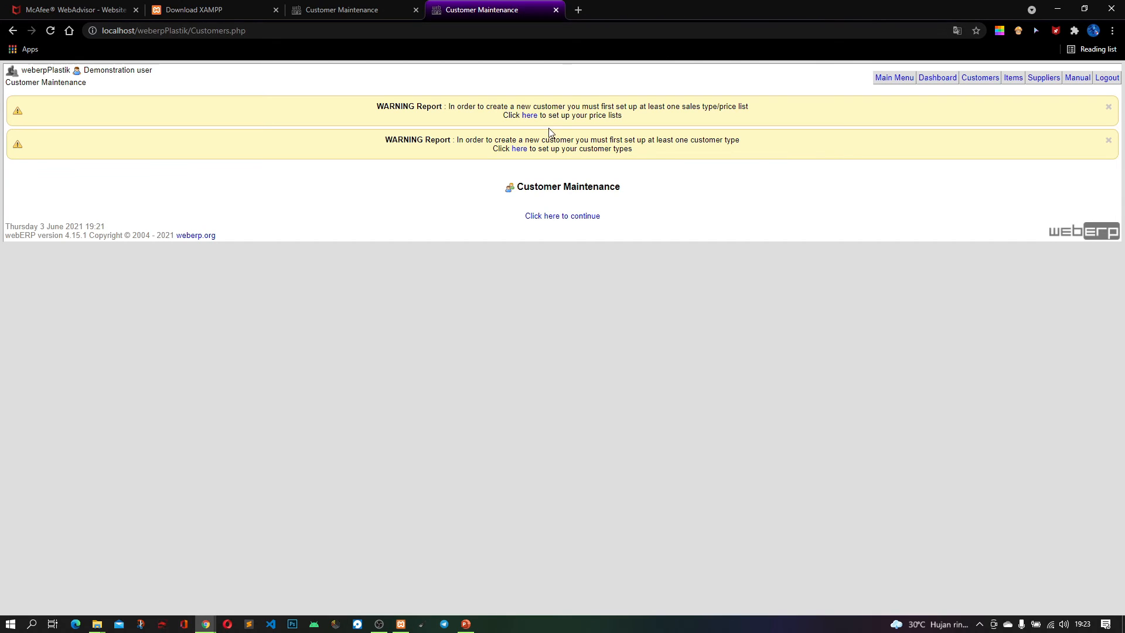
Reload the Customer Maintenance page and create a customer type named Reseller
left_click(52, 30)
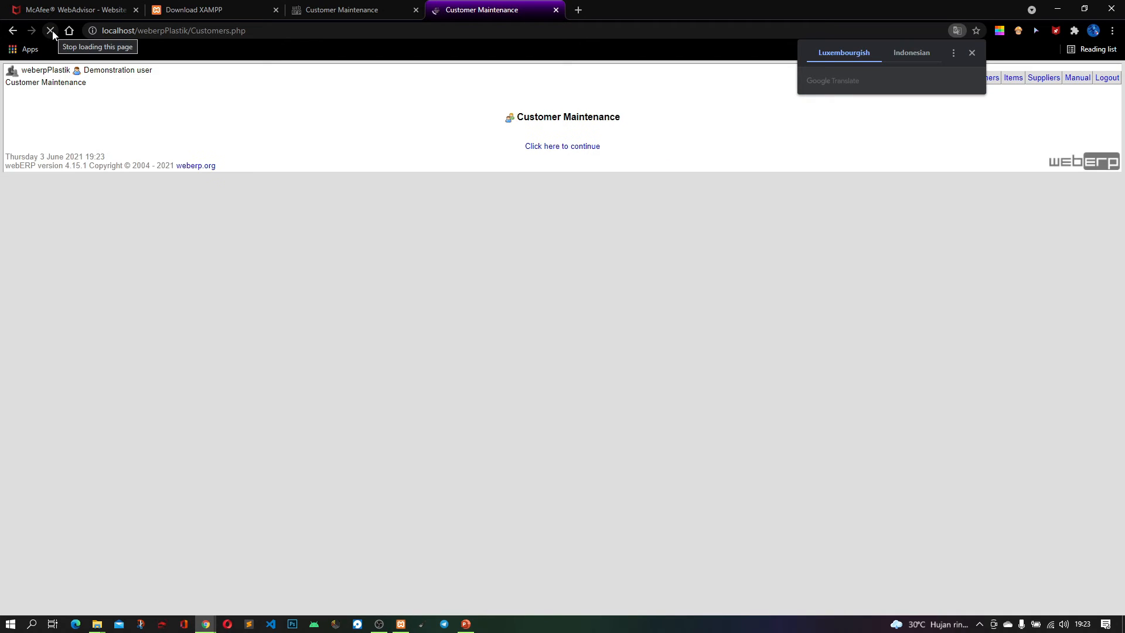
left_click(972, 53)
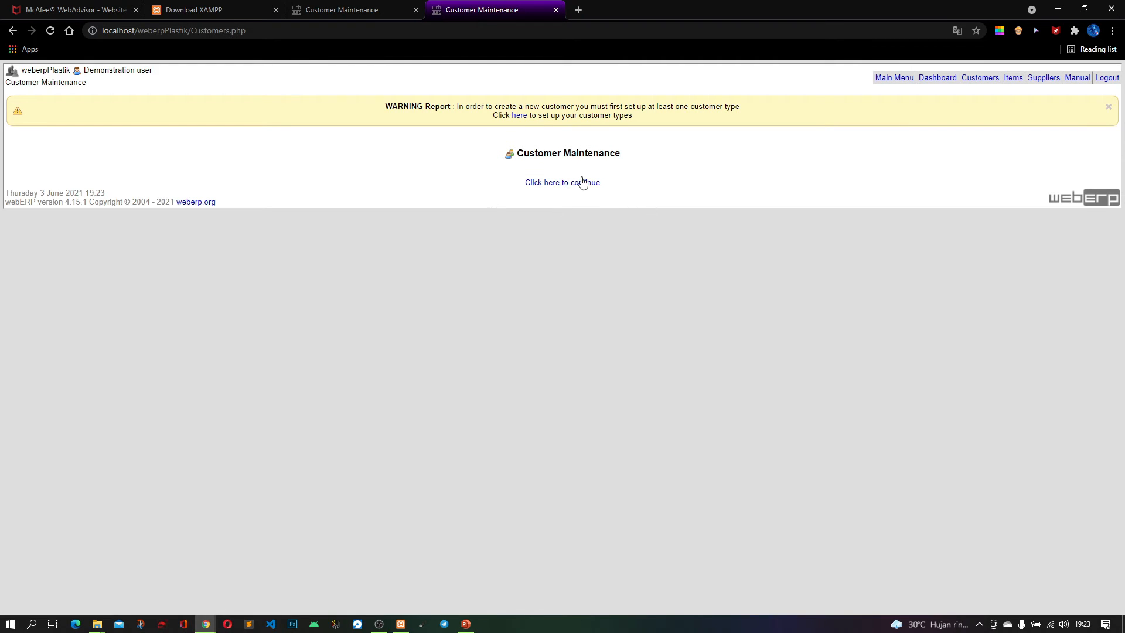
left_click(563, 185)
left_click(516, 117)
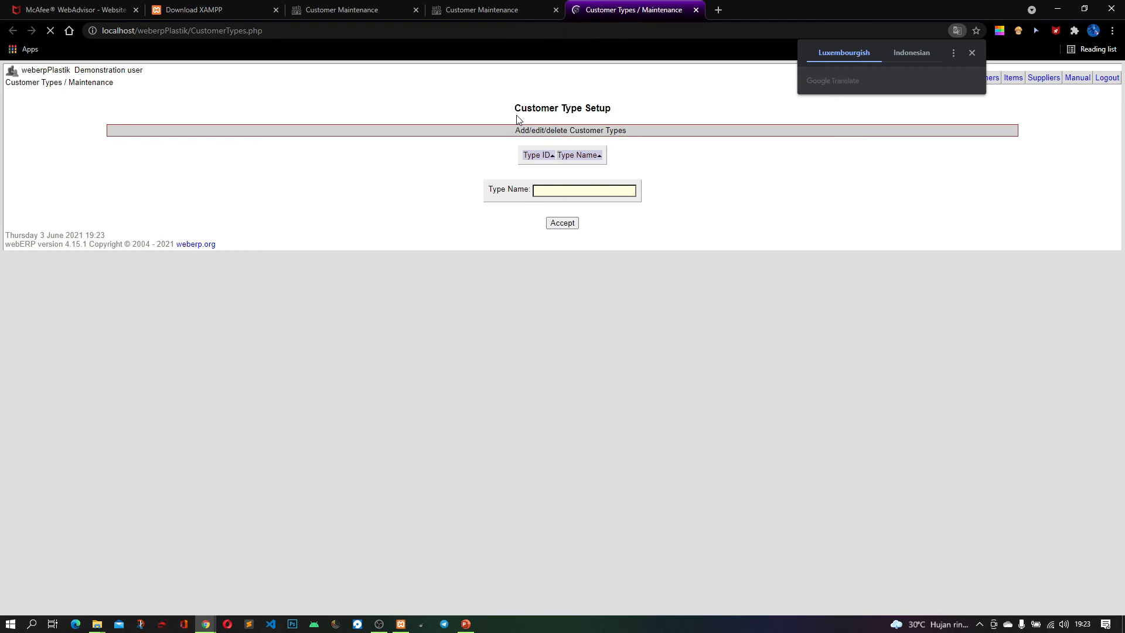
left_click(971, 53)
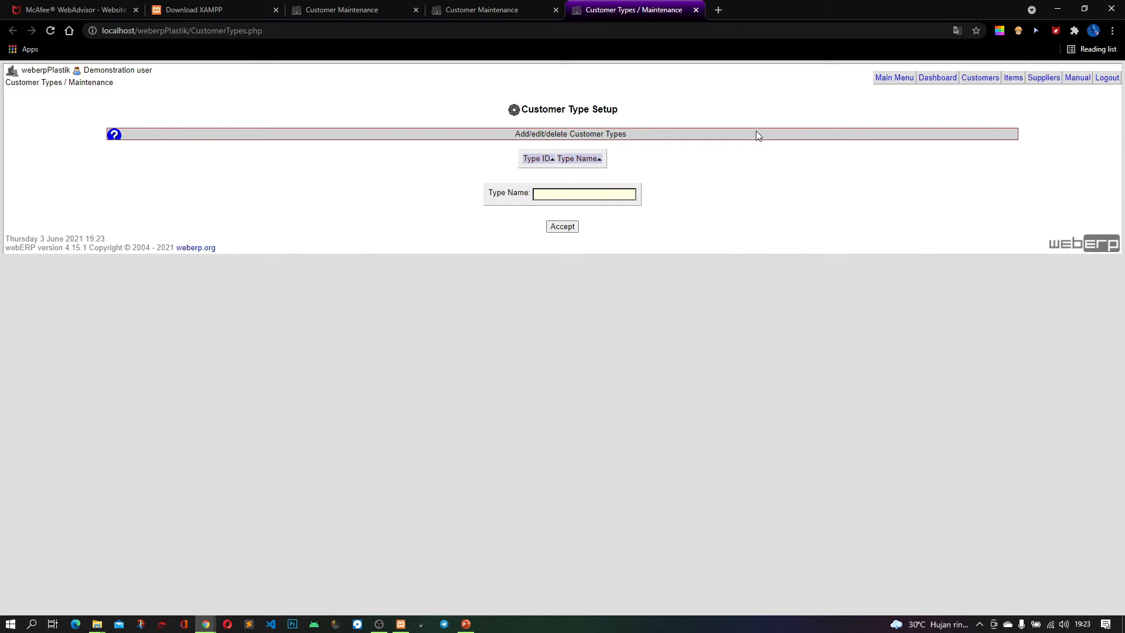
left_click(616, 198)
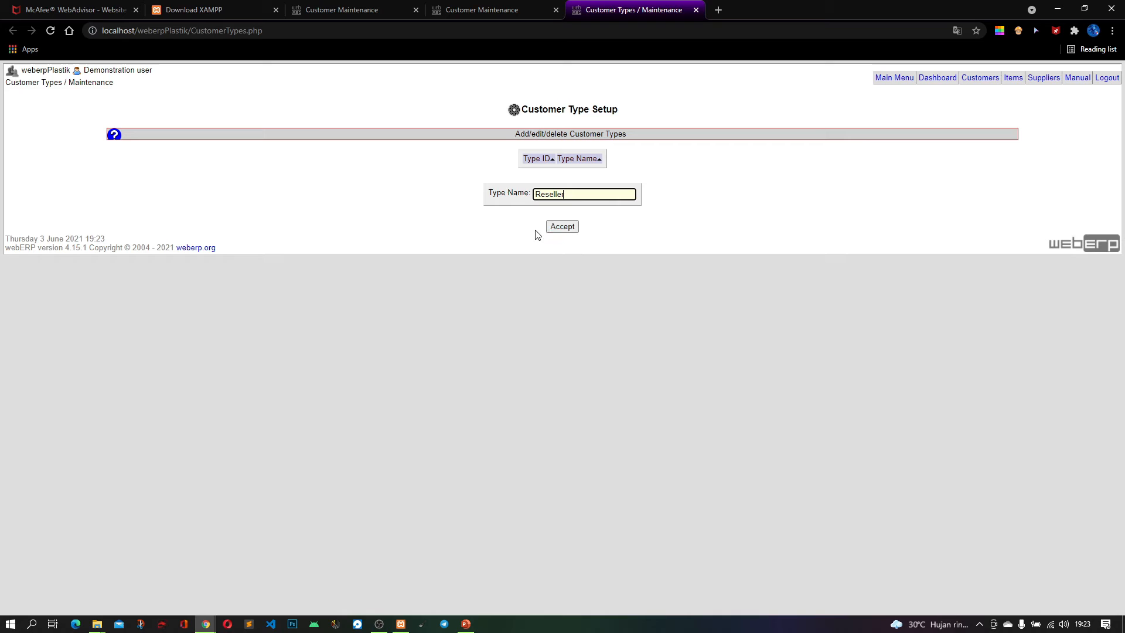
left_click(563, 229)
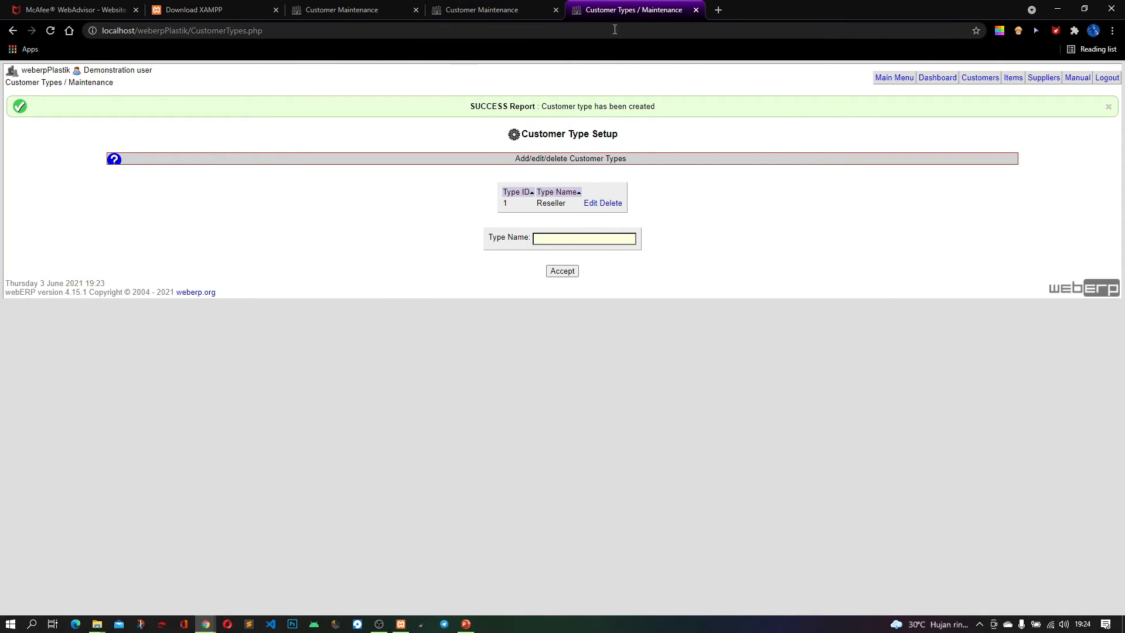
left_click(696, 11)
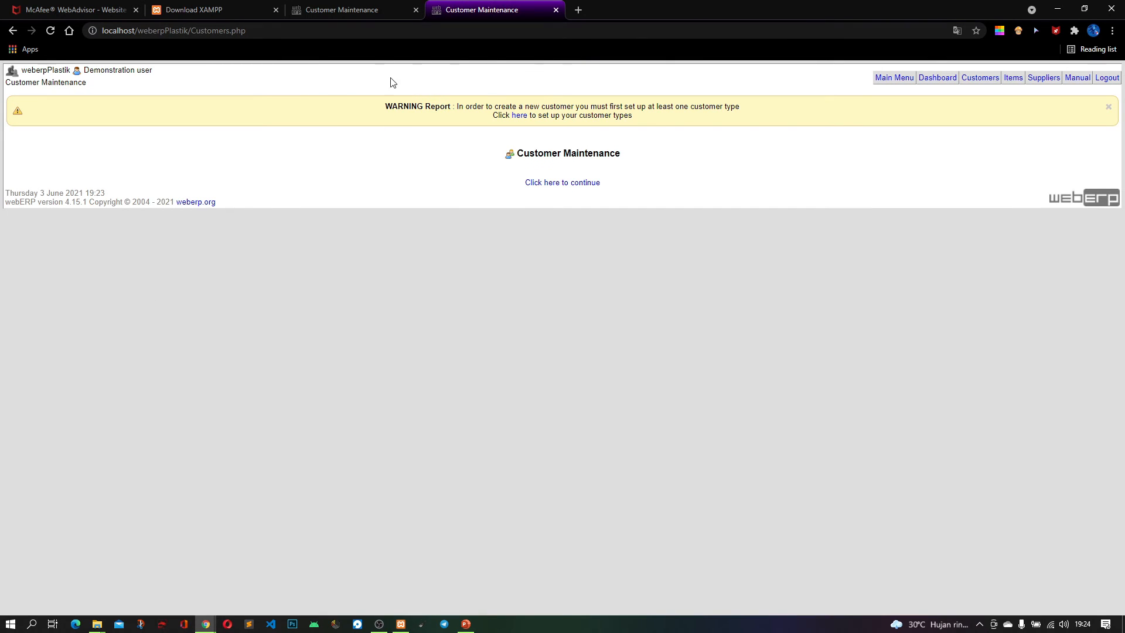
Reload Customer Maintenance and open a blank new customer form from the Customers page
left_click(51, 31)
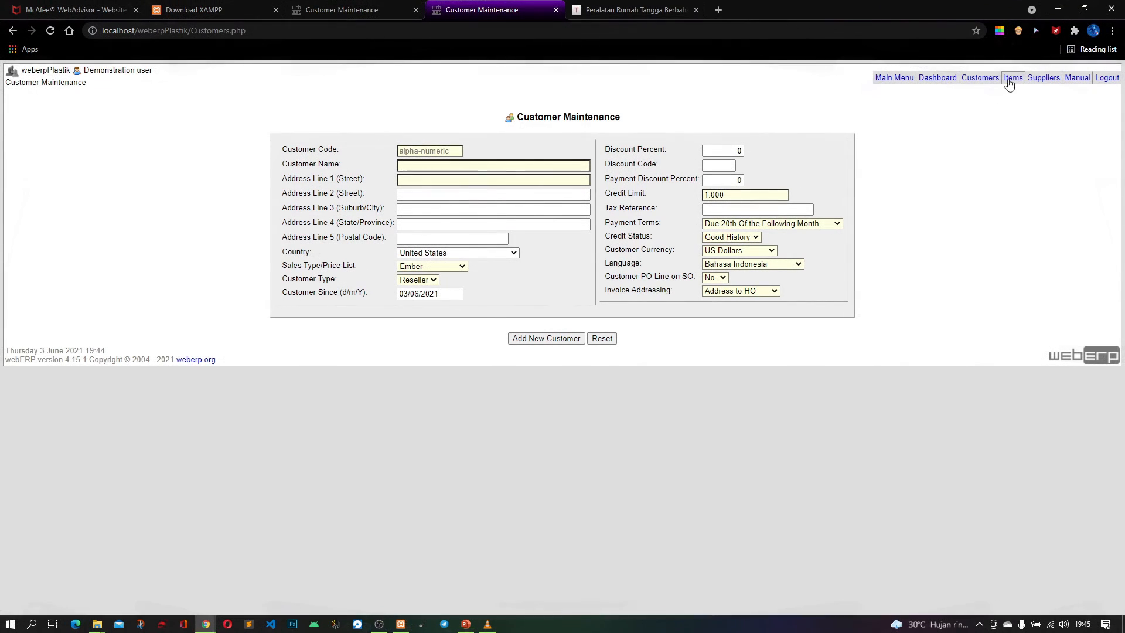
left_click(987, 85)
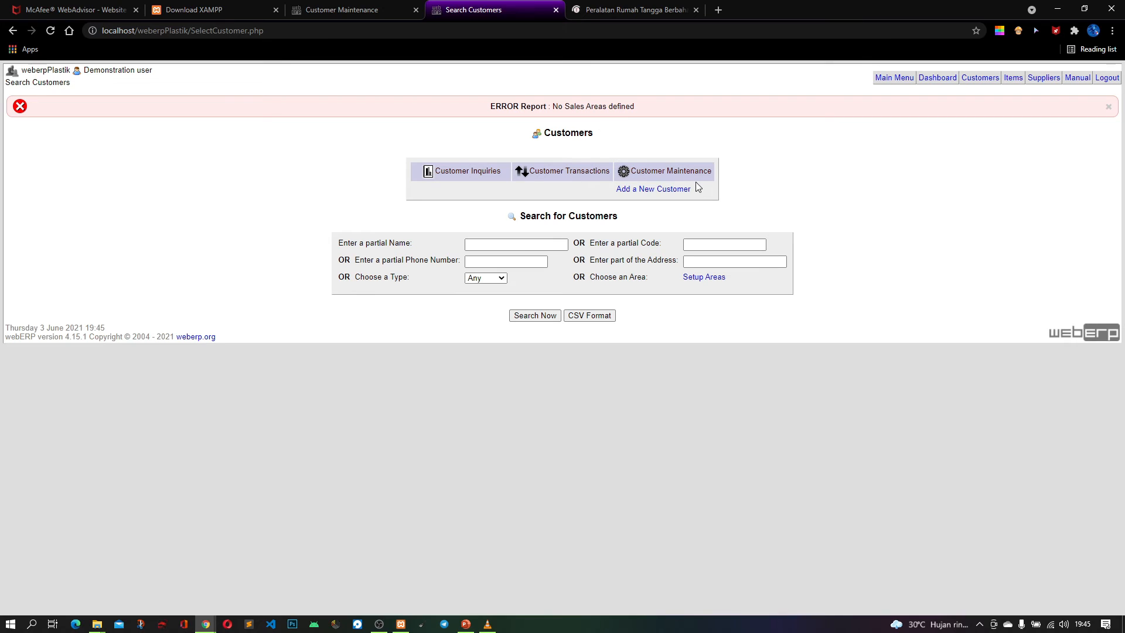
left_click(681, 189)
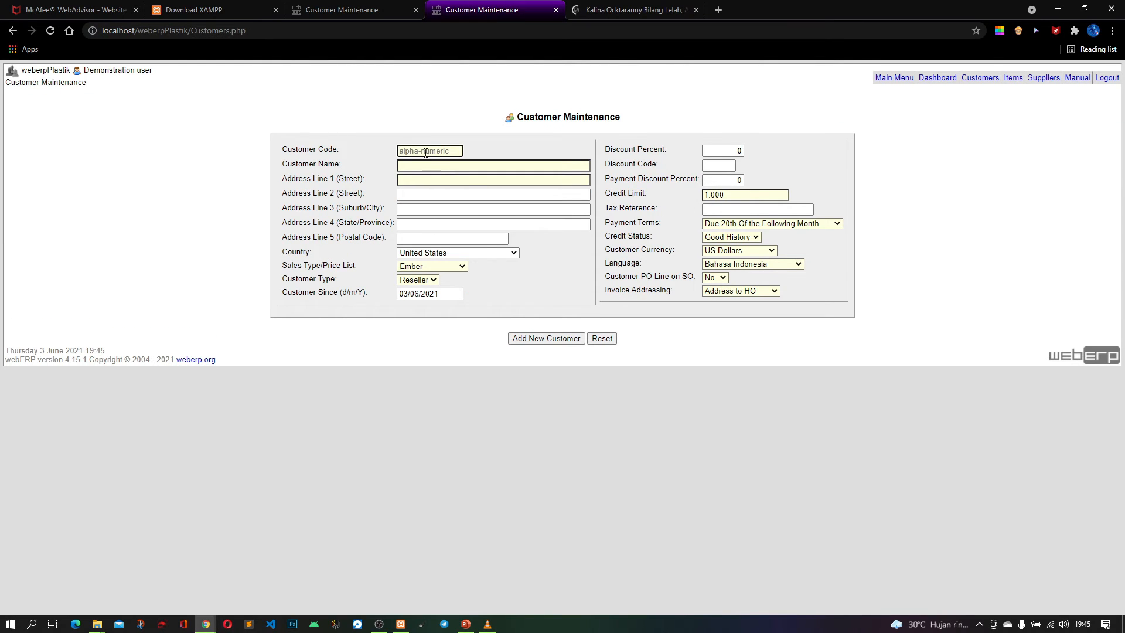
Enter the customer code and set the customer name to PT. Rahmat Abadi
left_click(423, 150)
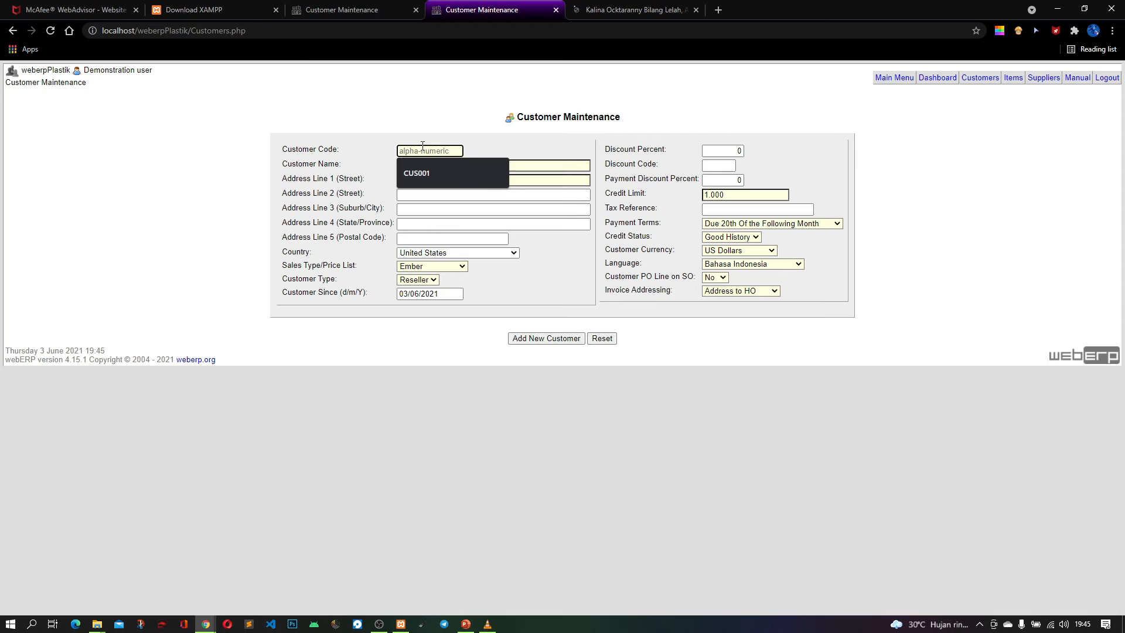
left_click(426, 175)
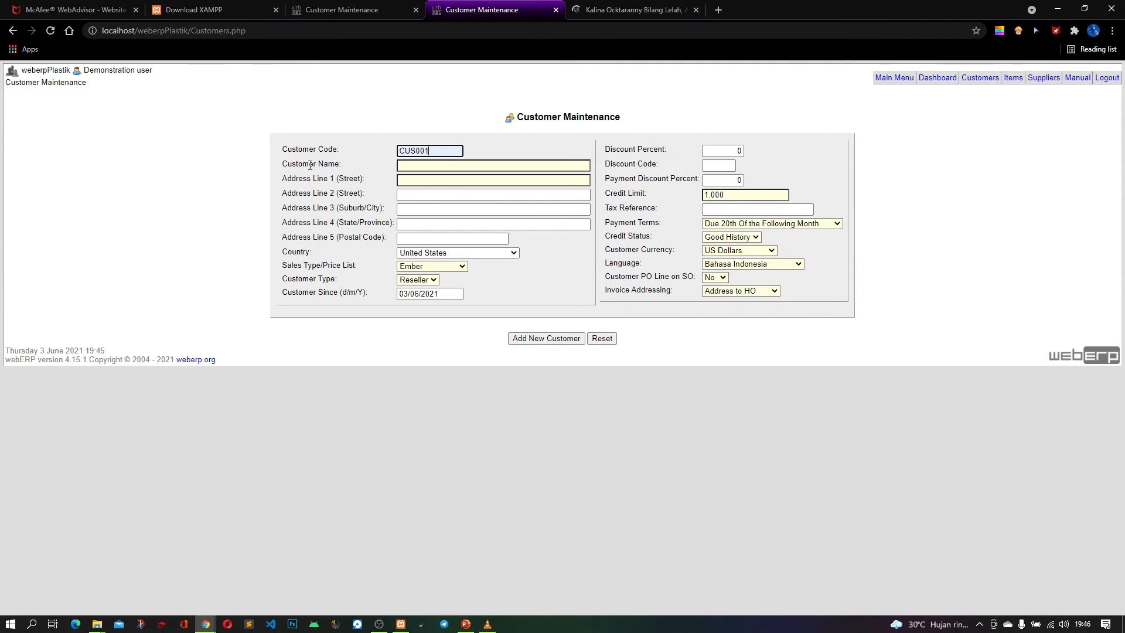
left_click(434, 163)
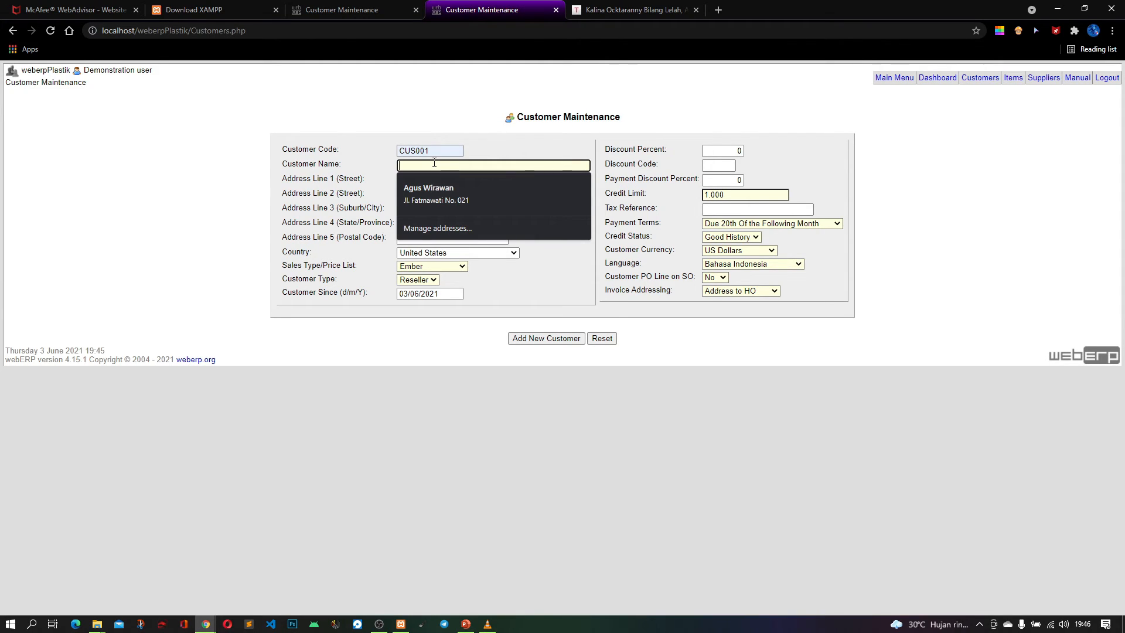
type("PT")
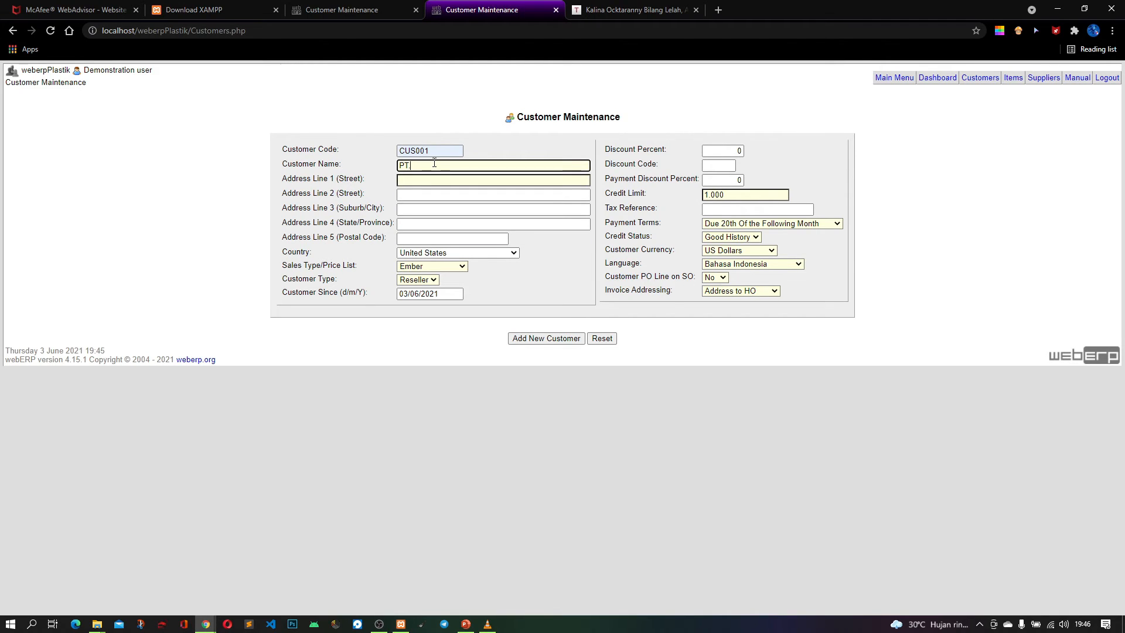
type(". Rahmat Abadi")
Fill in the customer's street line and complete the city, province, postal code and country with the saved address
left_click(440, 180)
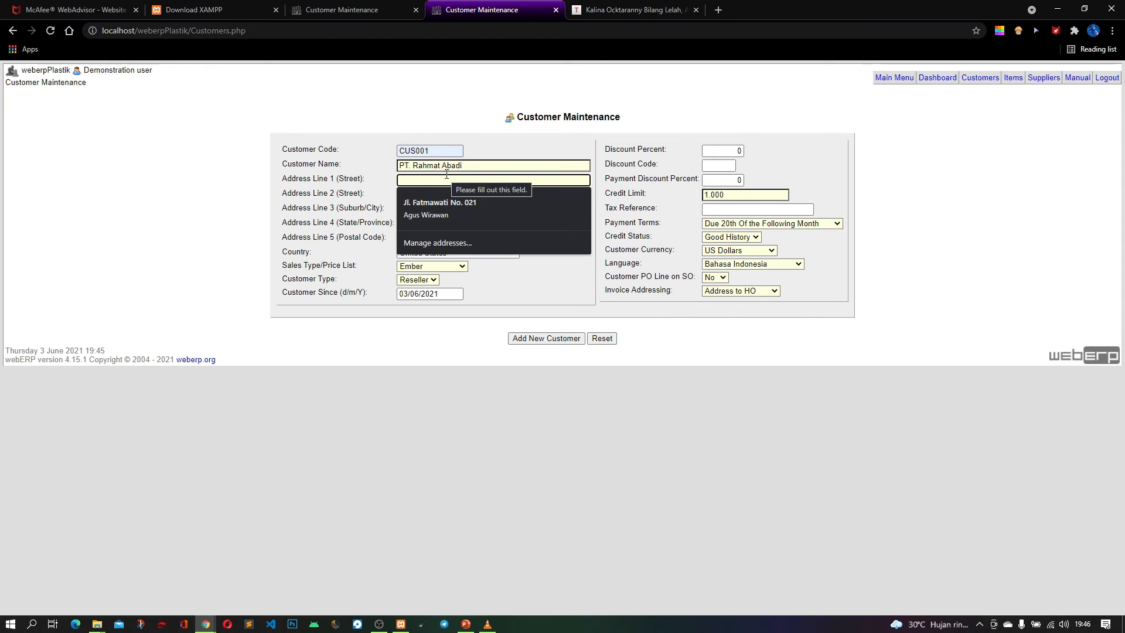
type("Bandung")
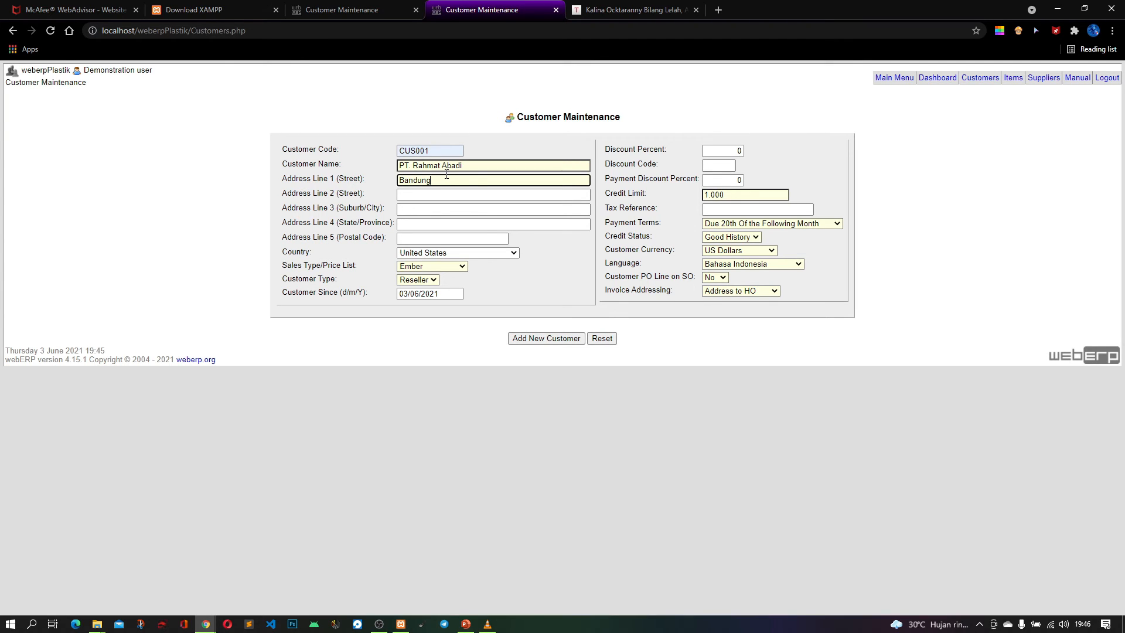
left_click(444, 192)
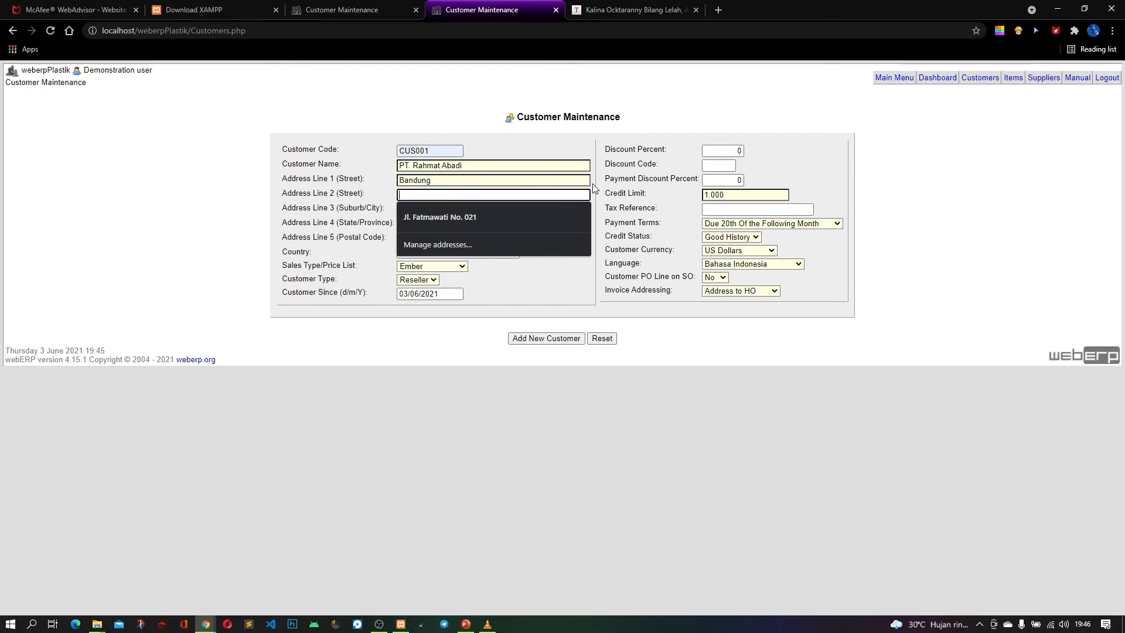
left_click(438, 222)
left_click(432, 211)
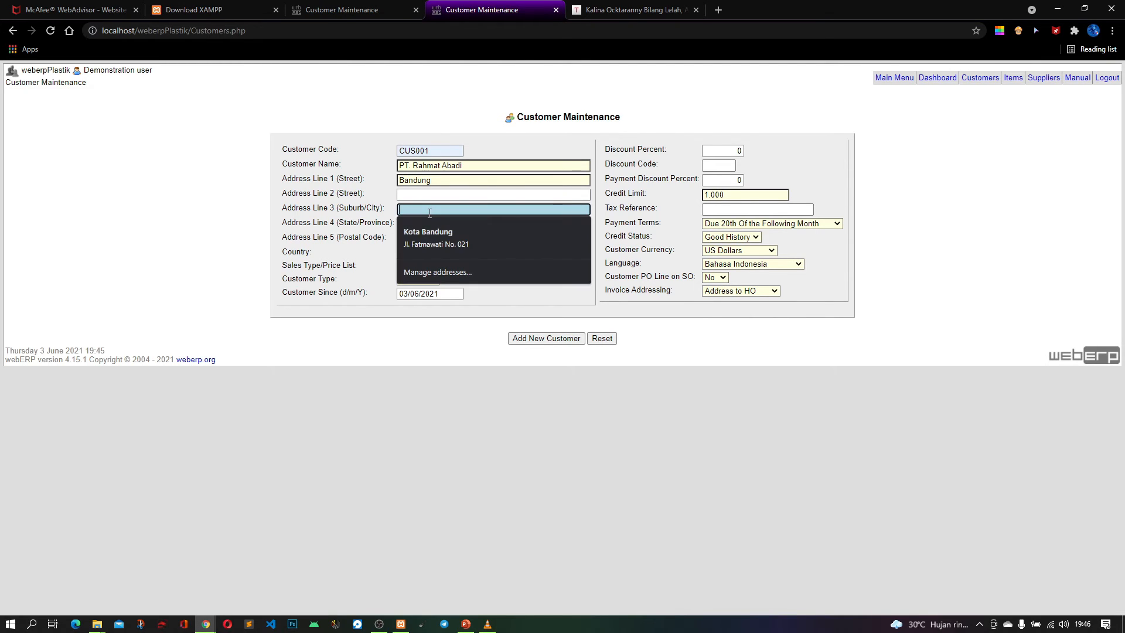
left_click(430, 233)
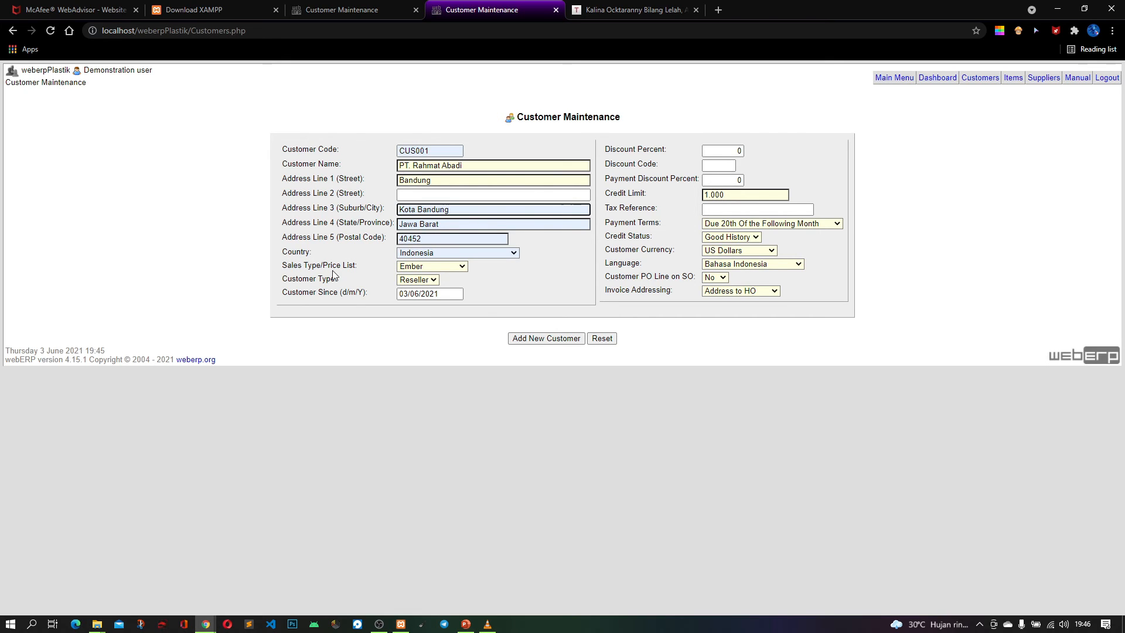
Set the customer's sales type/price list to Lemari Plastik and the customer type to Reseller
left_click(424, 265)
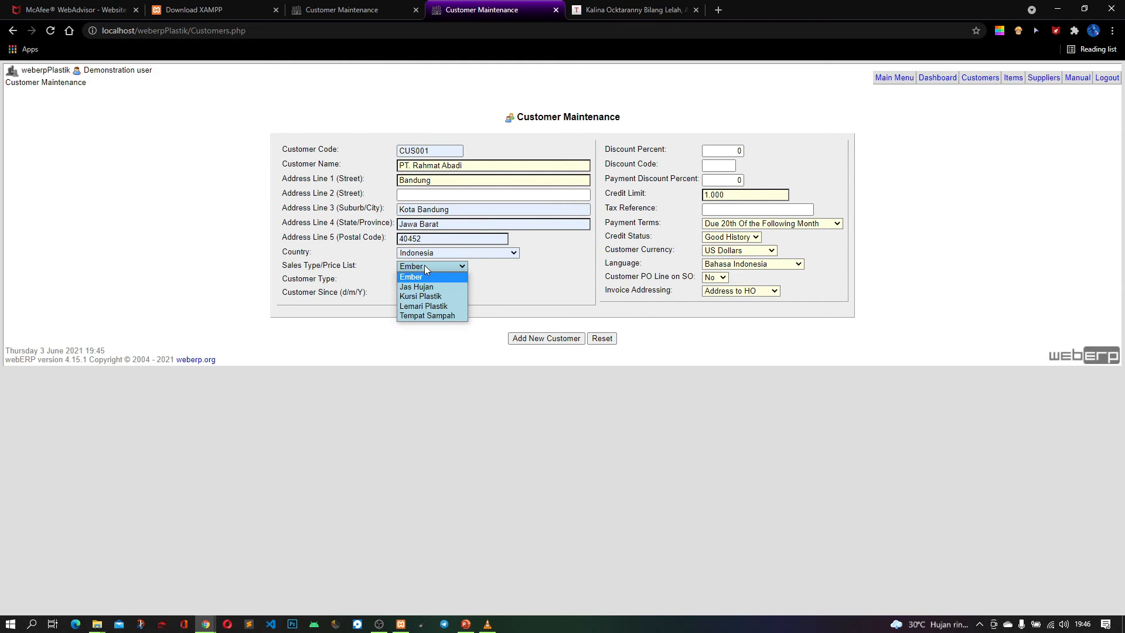
left_click(445, 306)
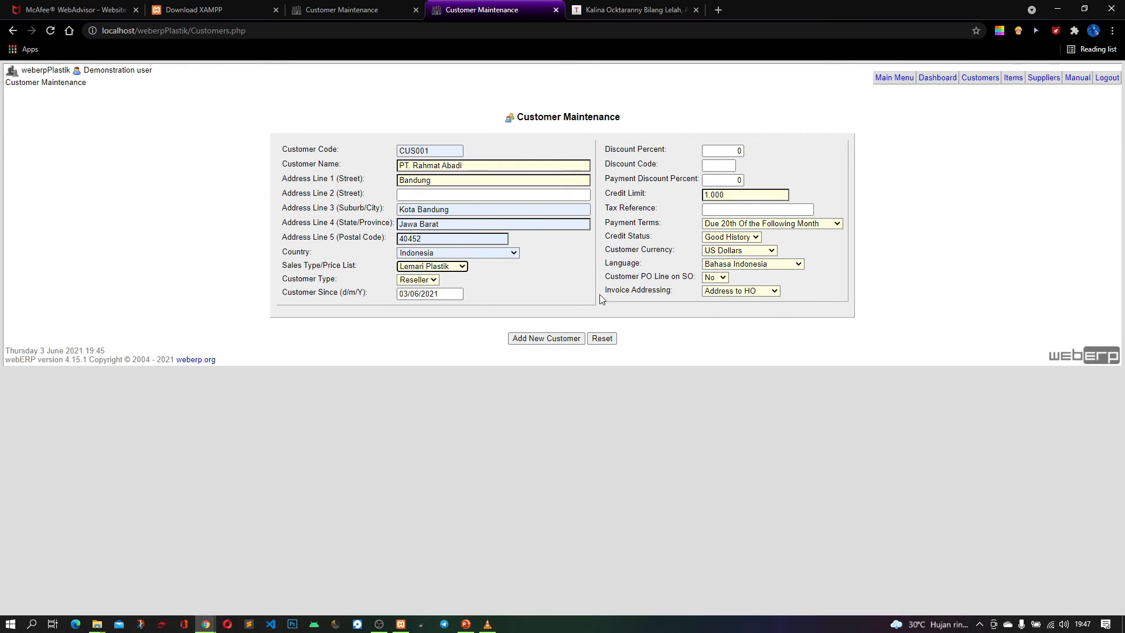
left_click(418, 280)
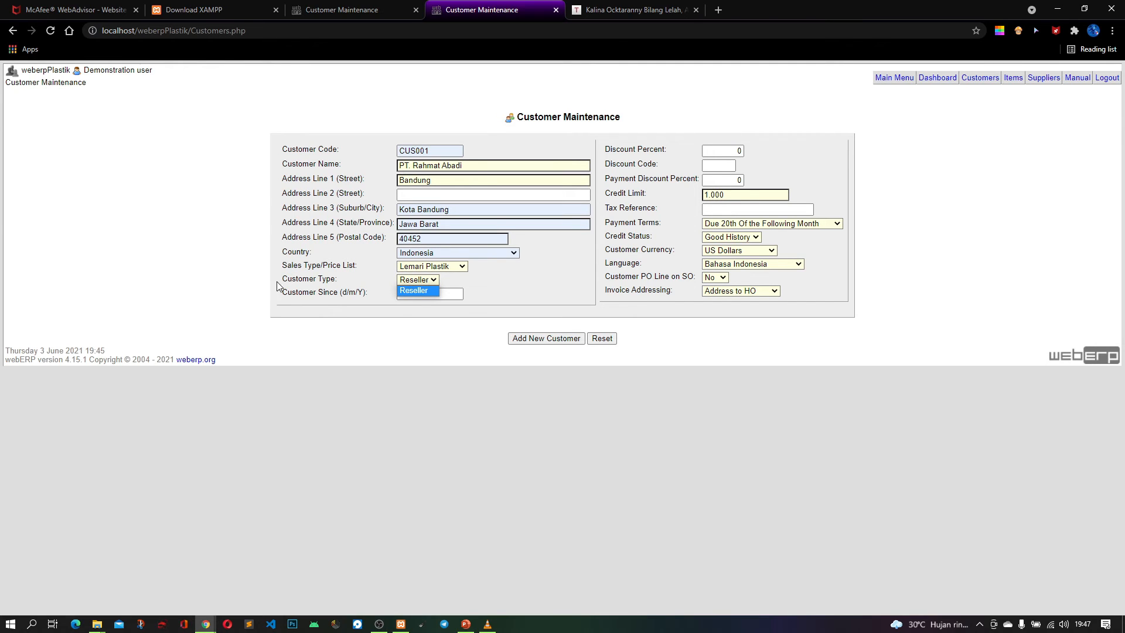
left_click(418, 288)
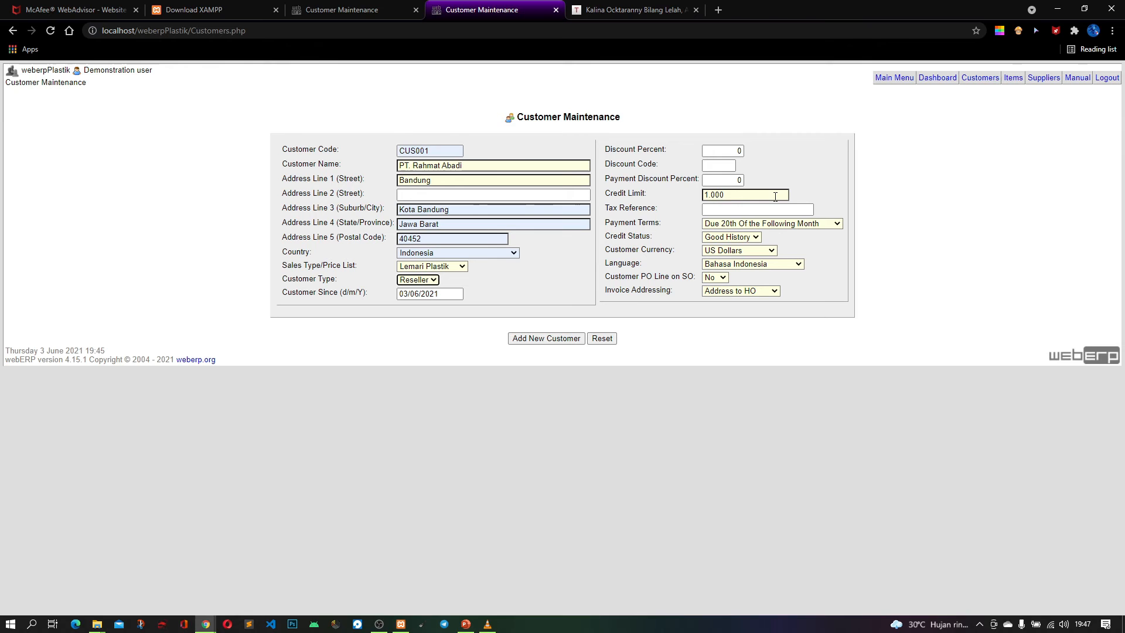
left_click(379, 627)
left_click(380, 628)
Choose US Dollars as the customer currency
left_click(750, 249)
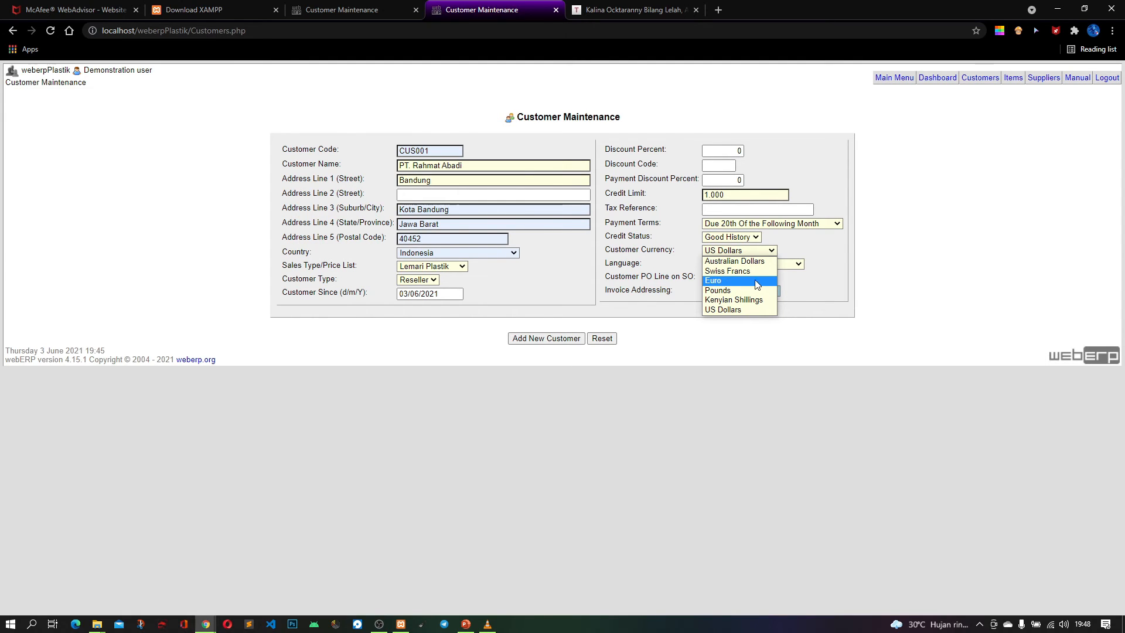
left_click(730, 310)
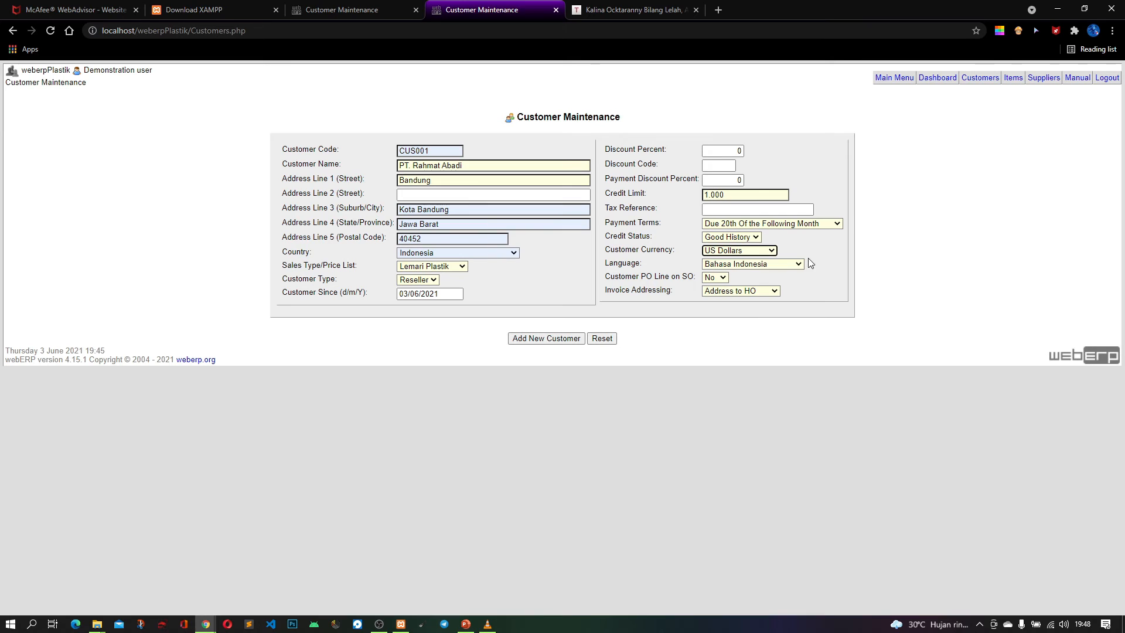
Set the customer language to Bahasa Indonesia, PO Line on SO to Yes and invoice addressing to Address to HO, and add the customer
left_click(753, 263)
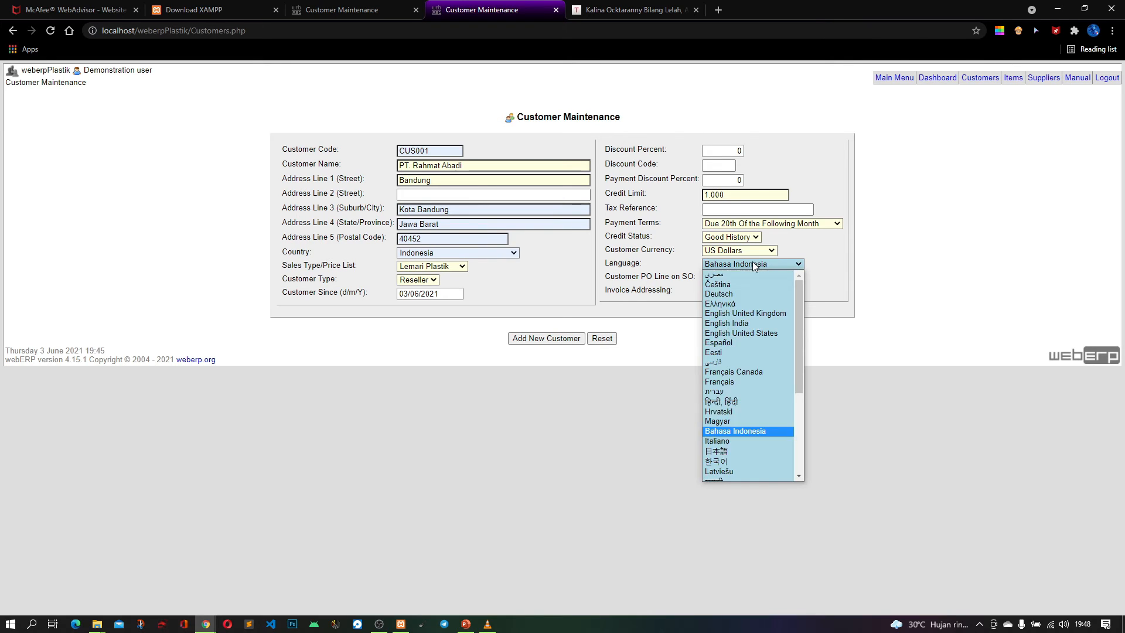
left_click(737, 431)
left_click(716, 280)
left_click(711, 298)
left_click(760, 295)
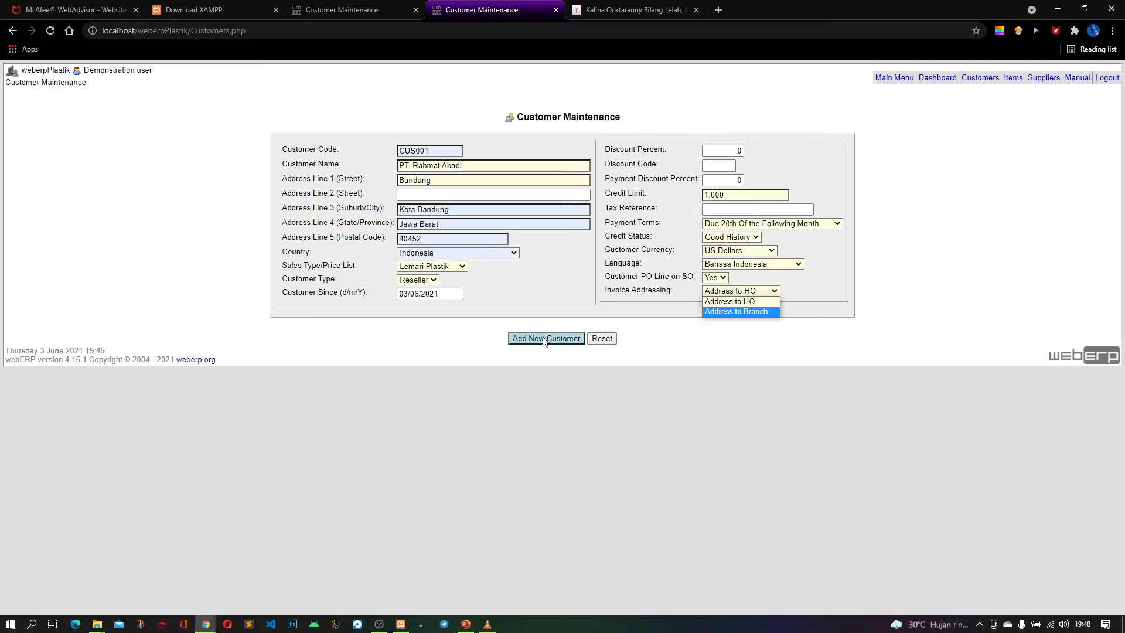
left_click(732, 302)
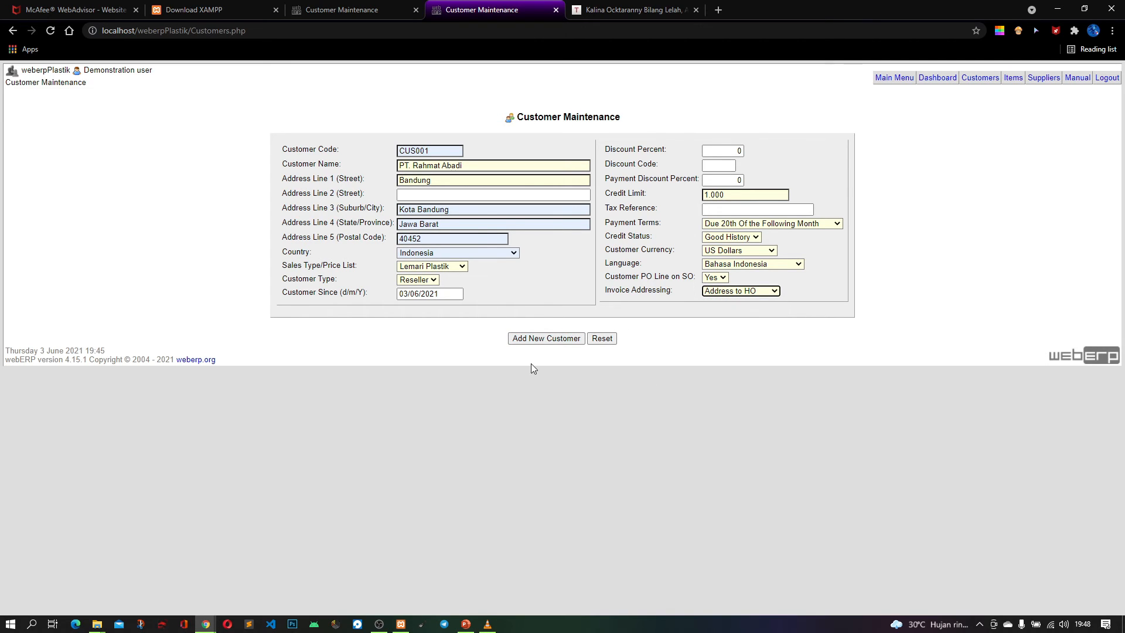
left_click(560, 340)
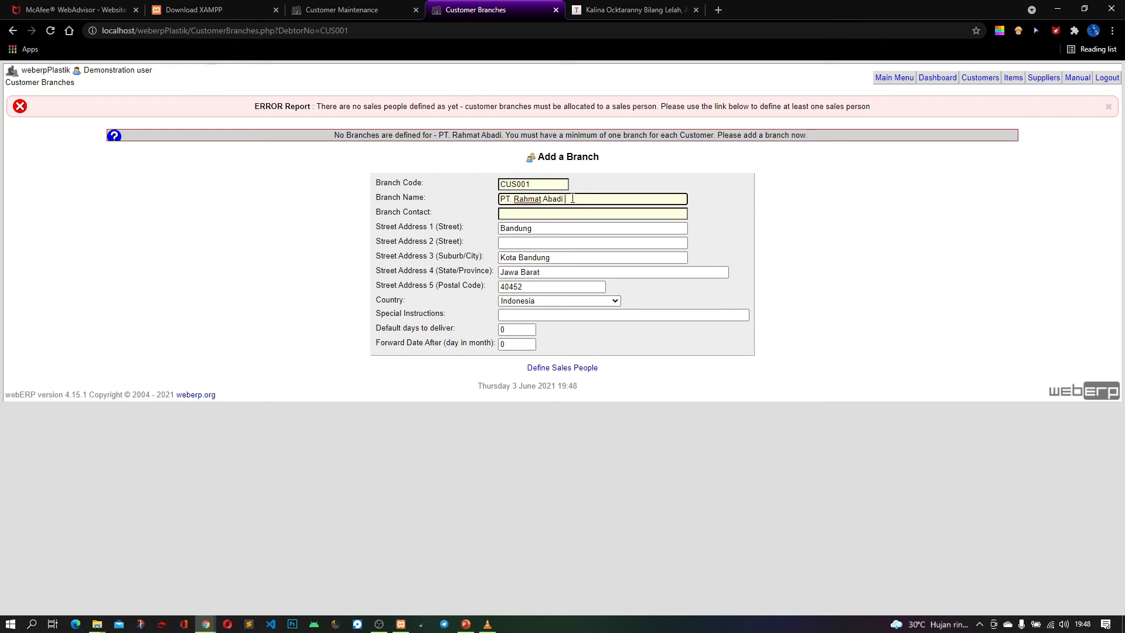
Set the branch name to PT. Rahmat Abadi Subang and fill in the branch contact and street from the saved address
type("ang")
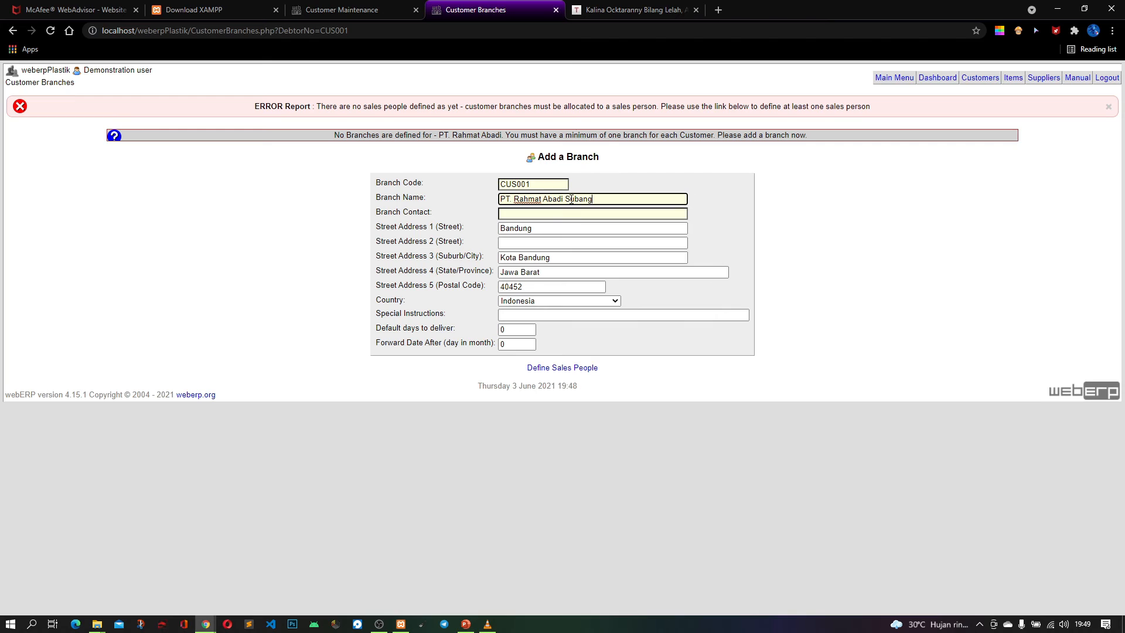
left_click(563, 232)
left_click(560, 252)
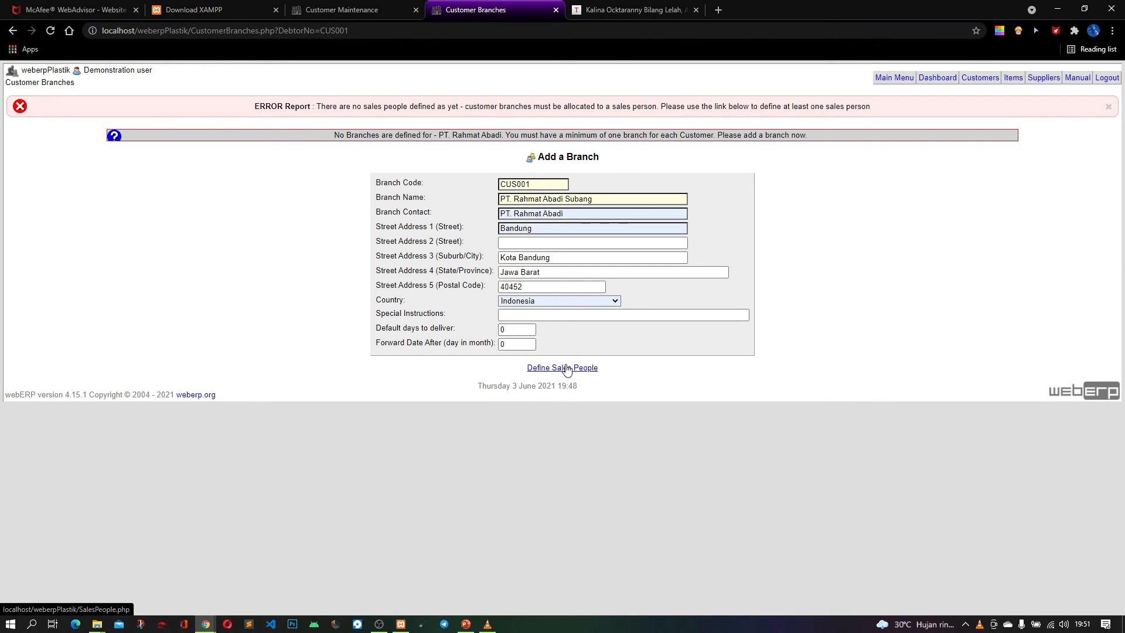
left_click(378, 625)
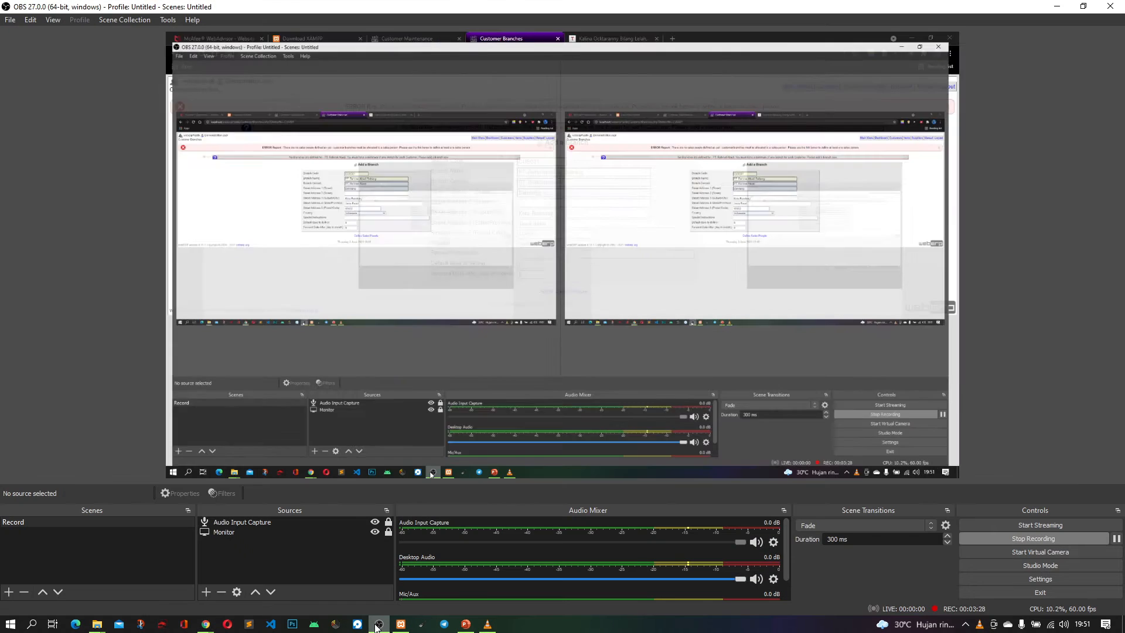
left_click(378, 625)
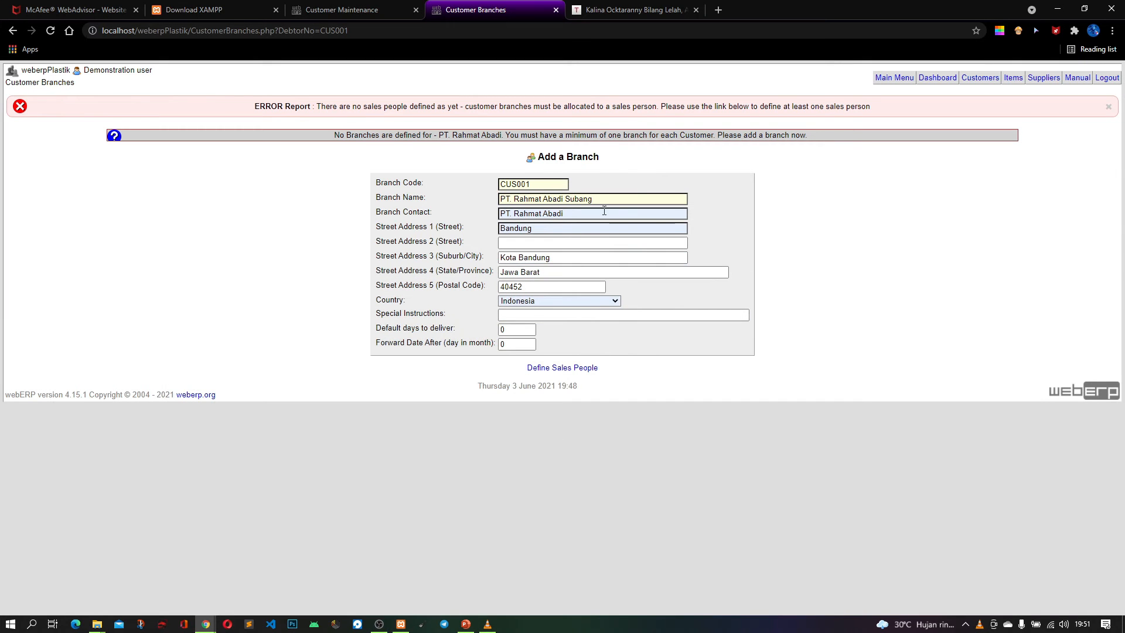
Replace the branch contact with the contact person's name
left_click_drag(569, 214, 459, 226)
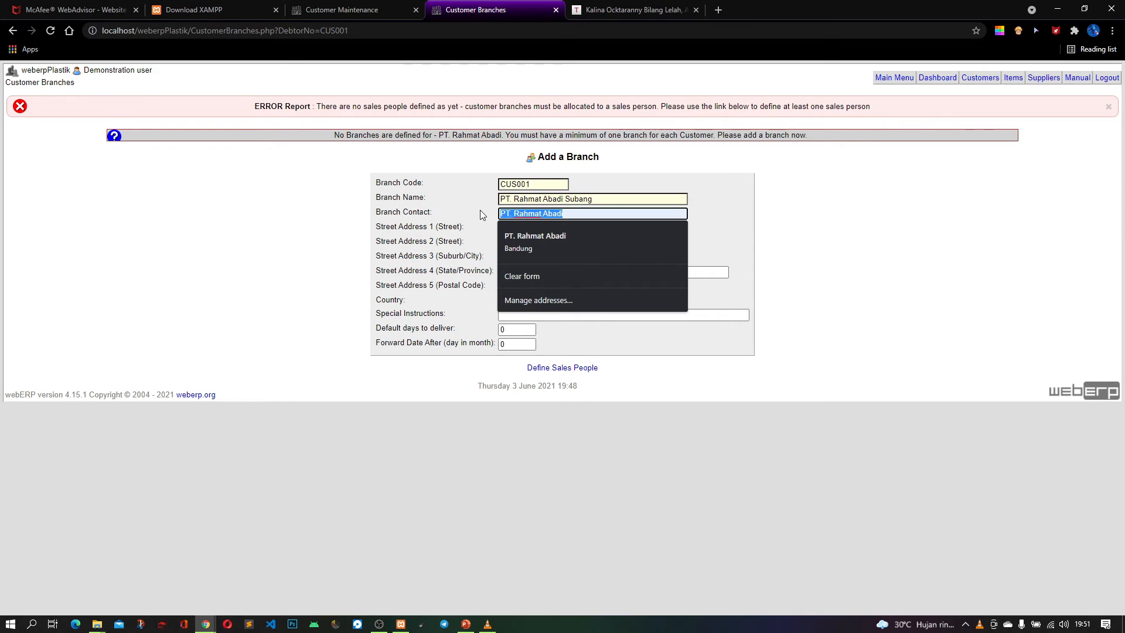
type("Rahmat")
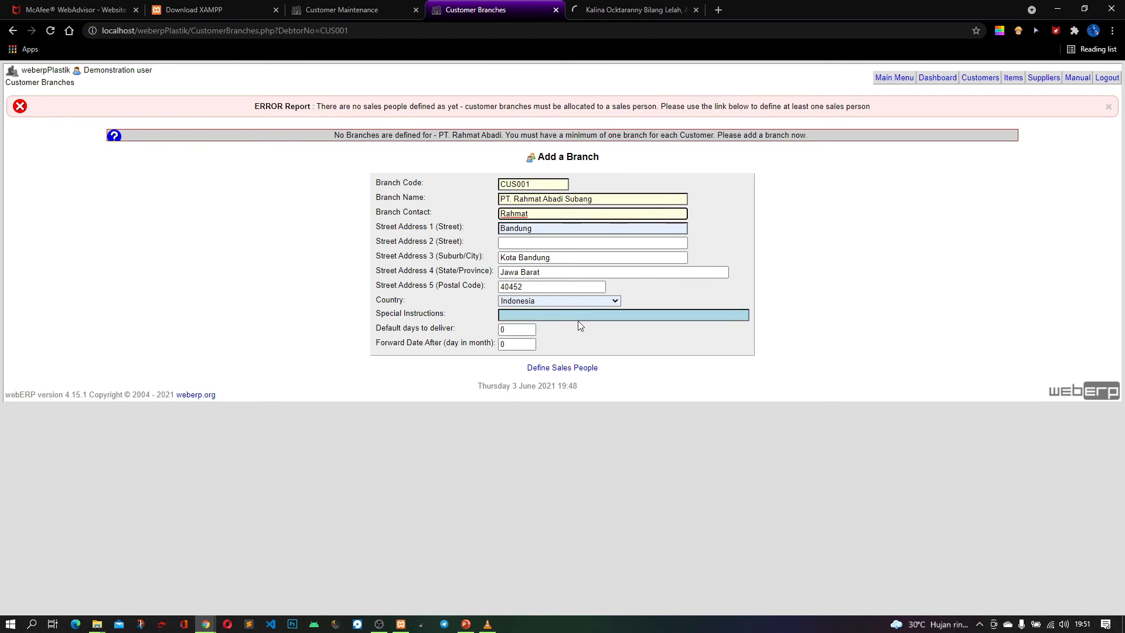
Define a salesperson with code 01, fill in the salesperson's name and telephone number, and save the record
left_click(576, 368)
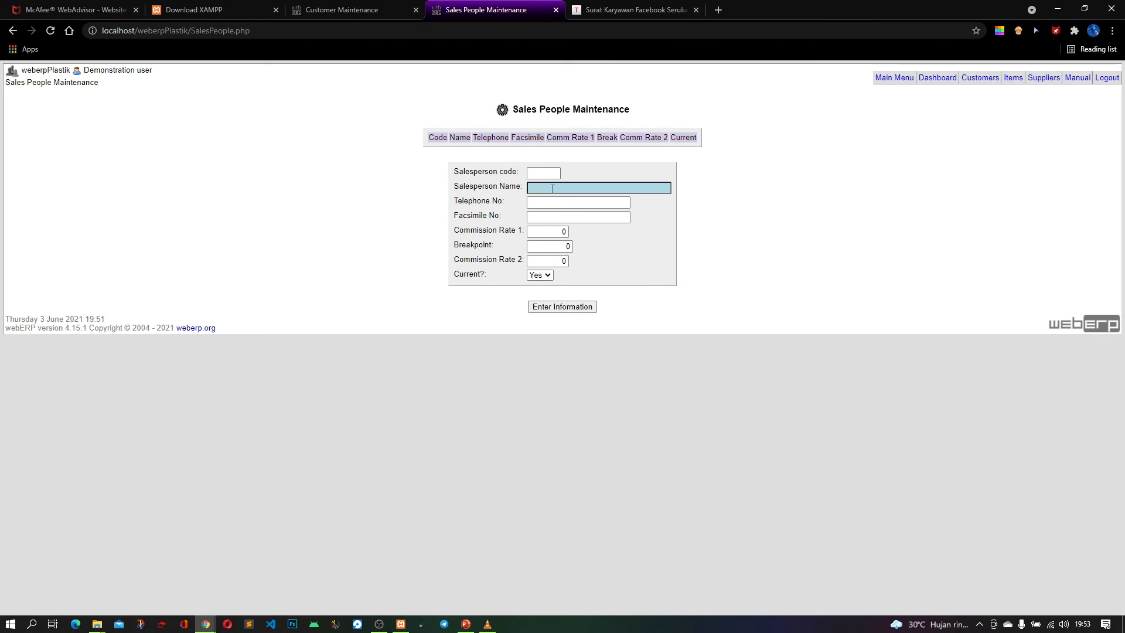
left_click(544, 172)
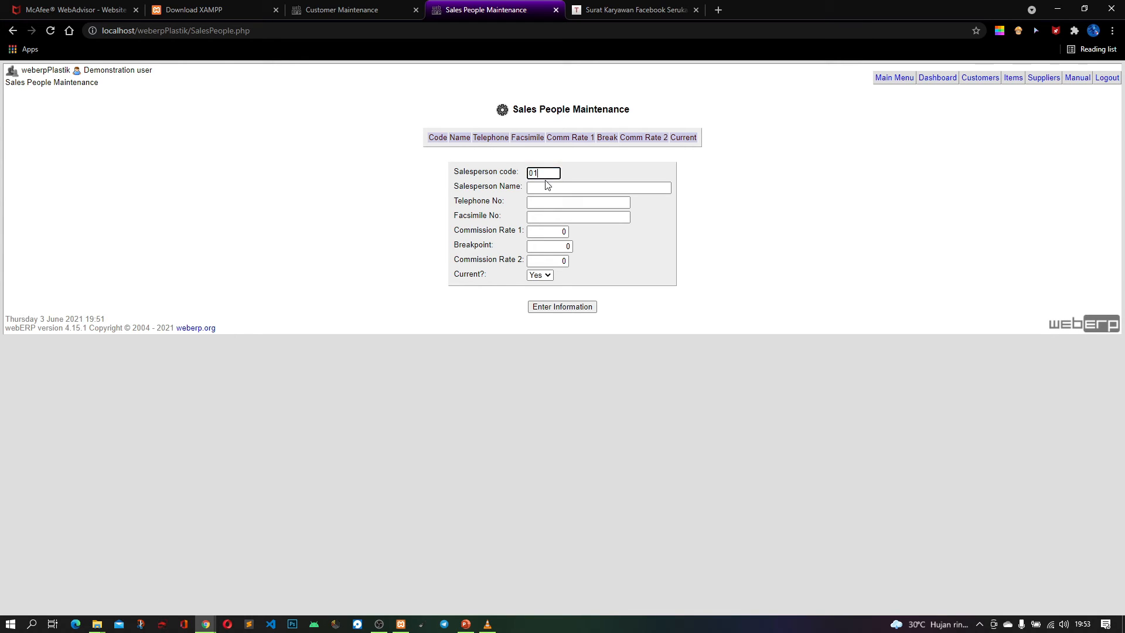
left_click(549, 186)
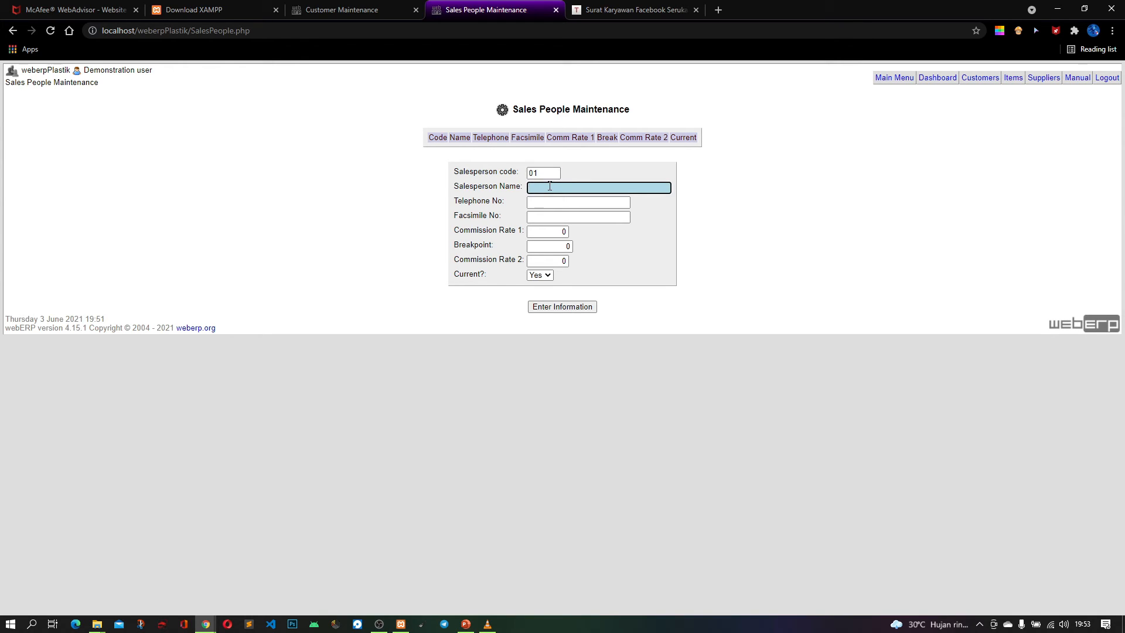
type("Yobi")
key("Tab")
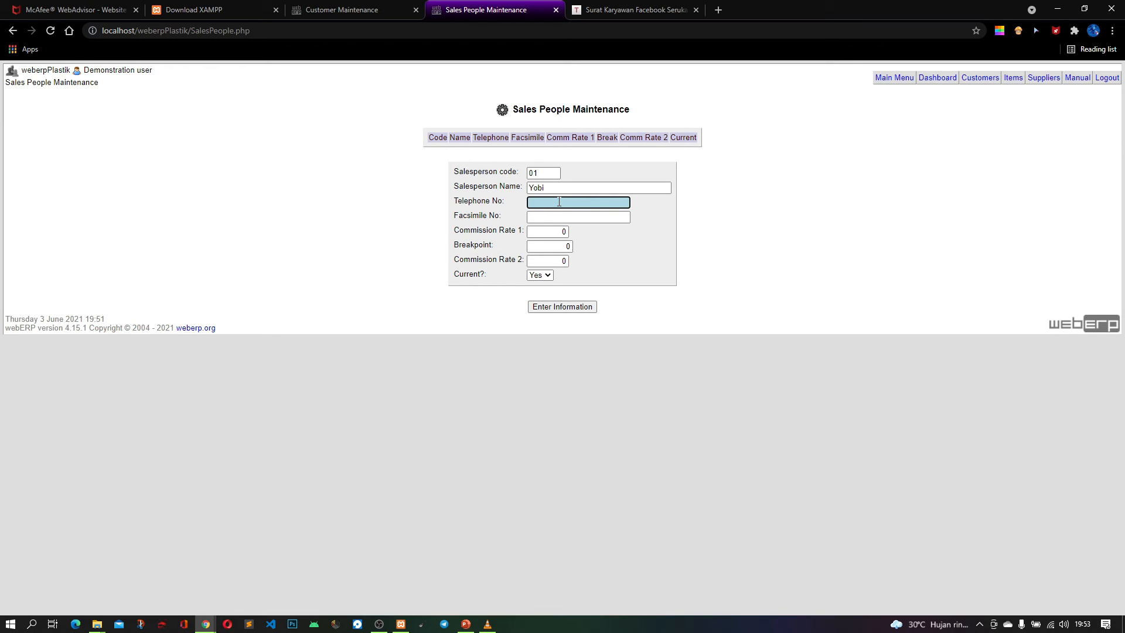
type("0899")
key("BackSpace")
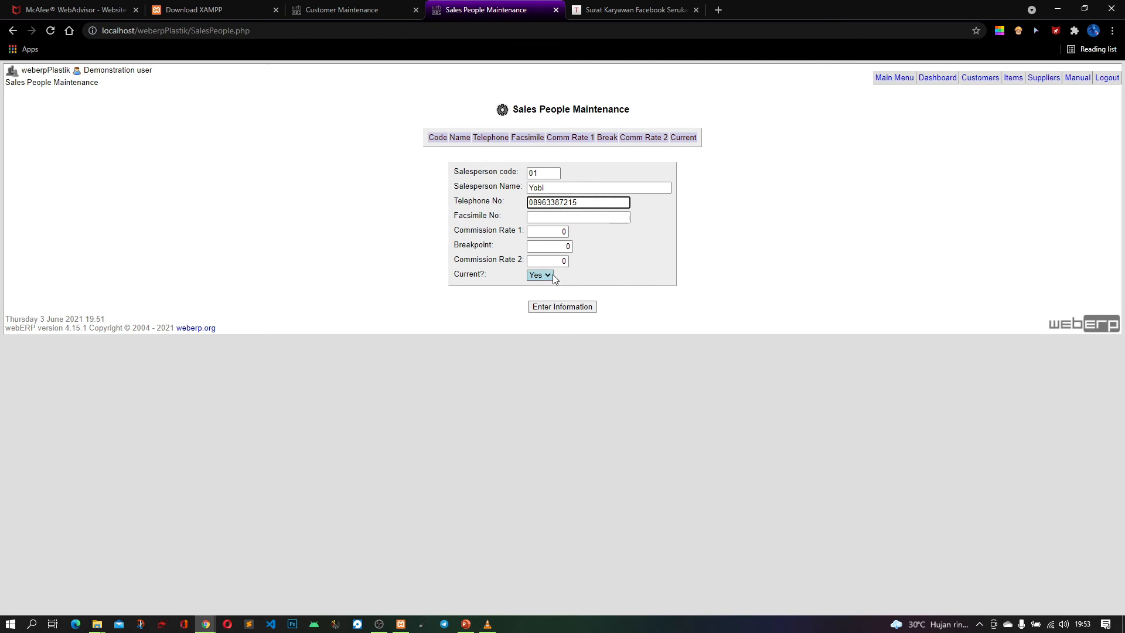
left_click(562, 309)
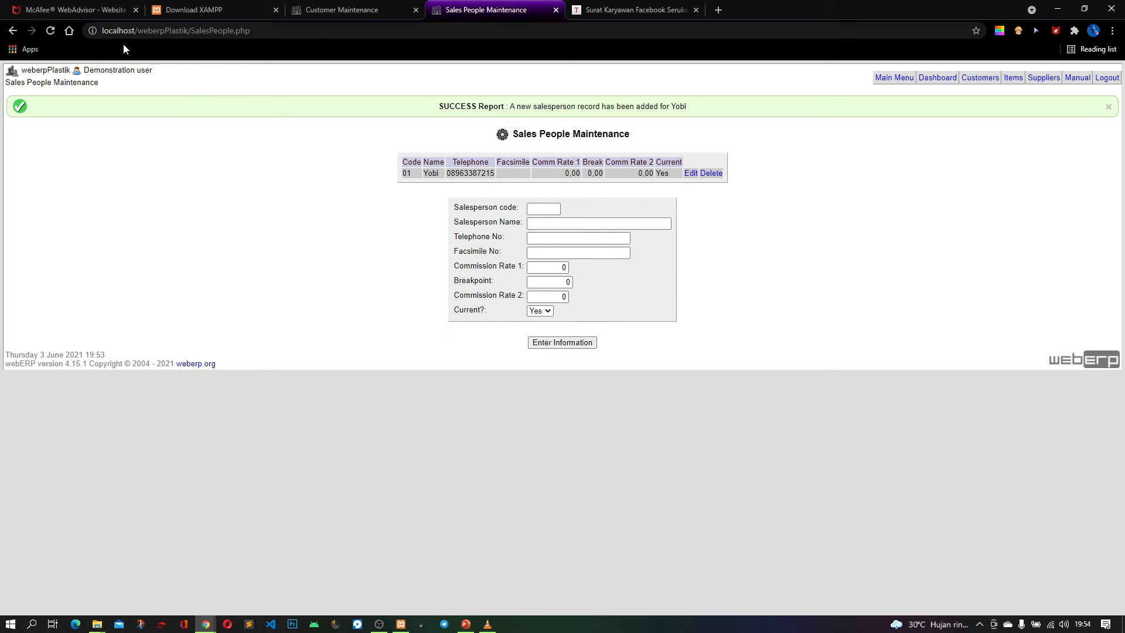
Return to the Add a Branch form for PT. Rahmat Abadi and reload it with the new salesperson
left_click(18, 32)
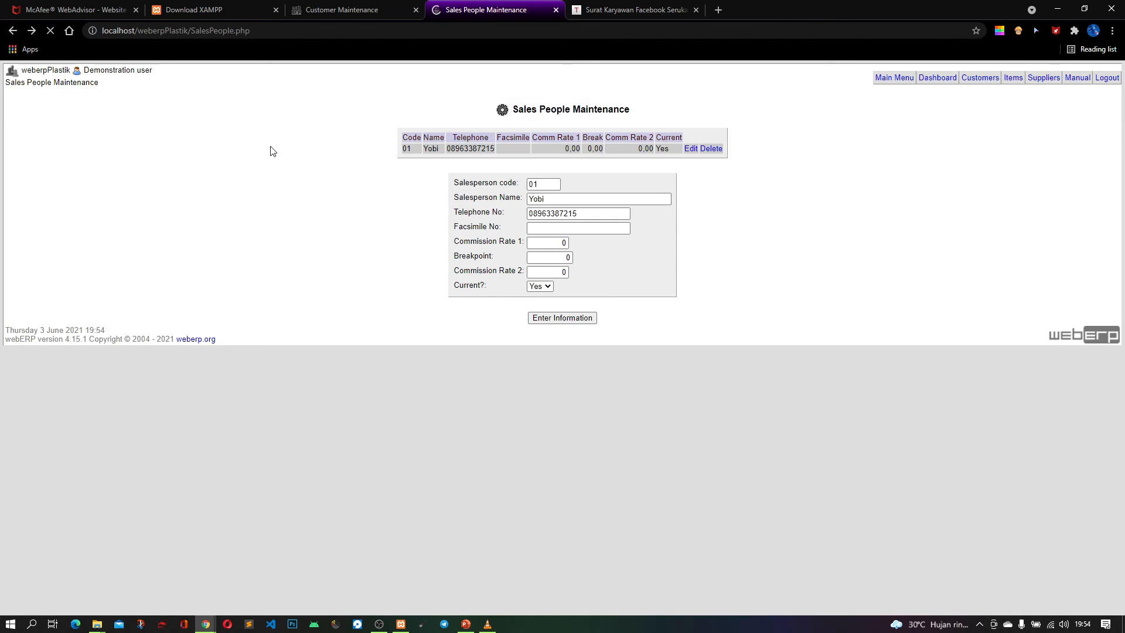
left_click(12, 31)
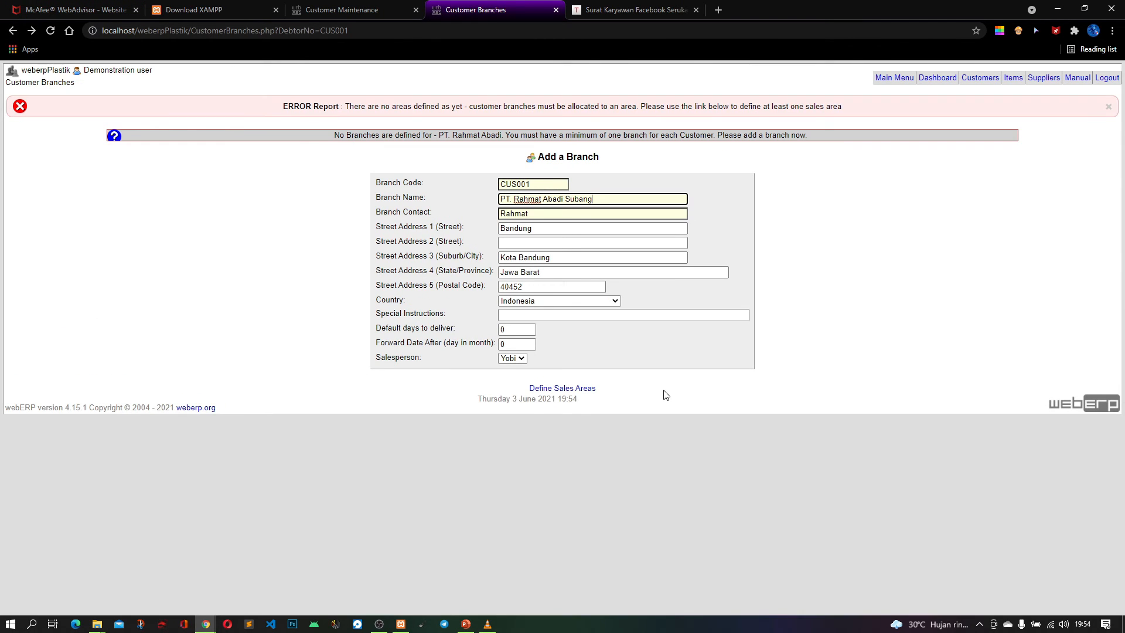
right_click(654, 371)
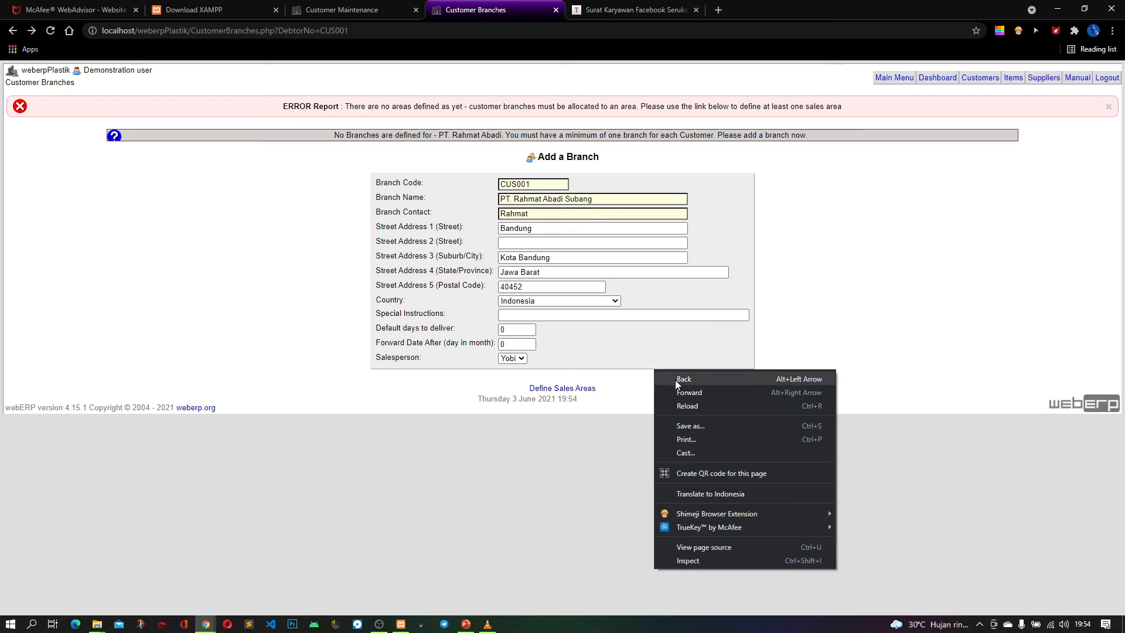
left_click(705, 403)
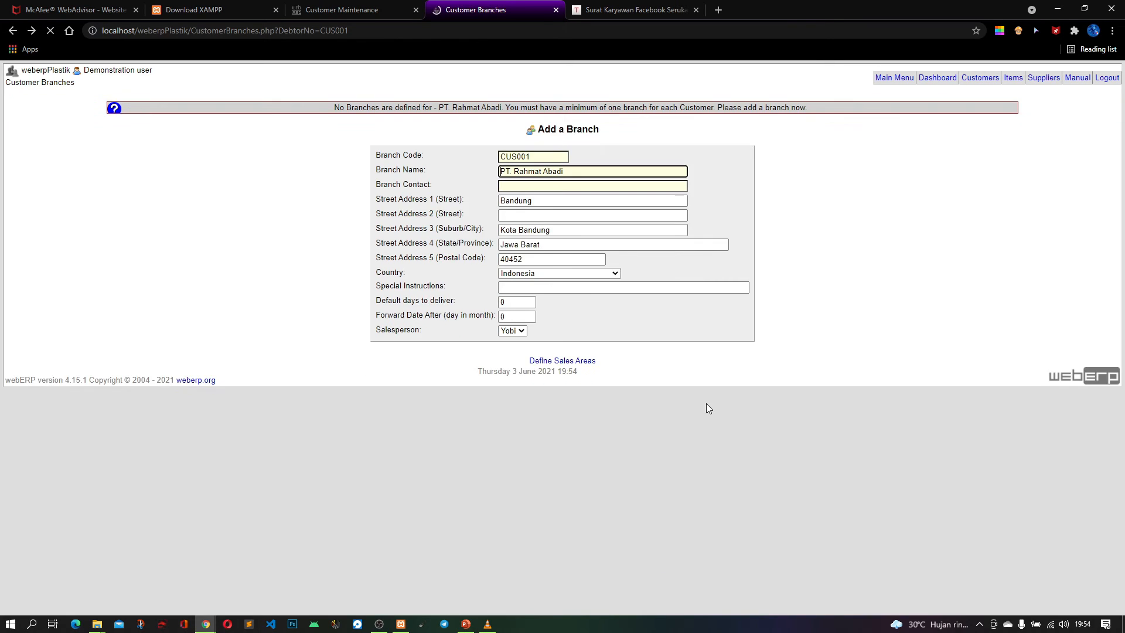
Enter the contact person's name as the branch contact
left_click(547, 214)
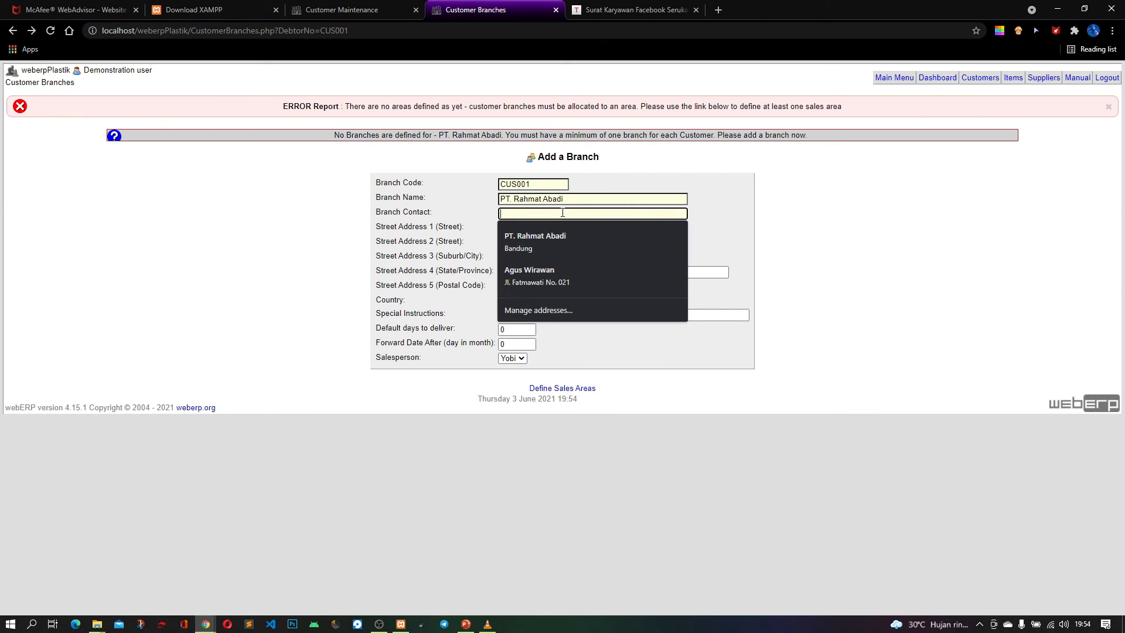
type("Ra")
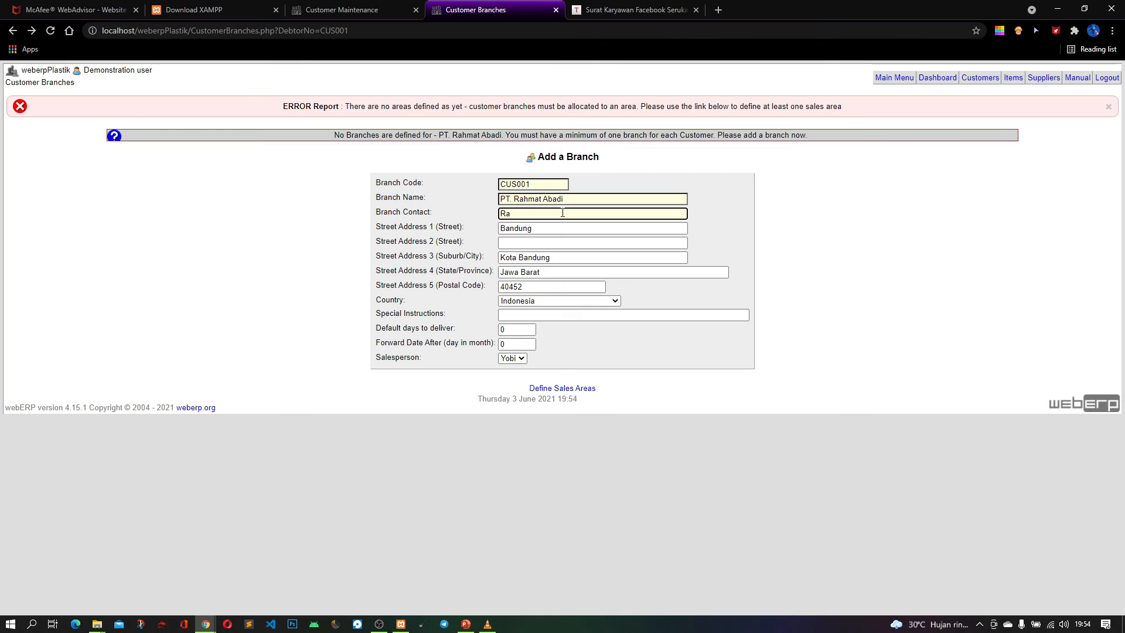
type("hmat")
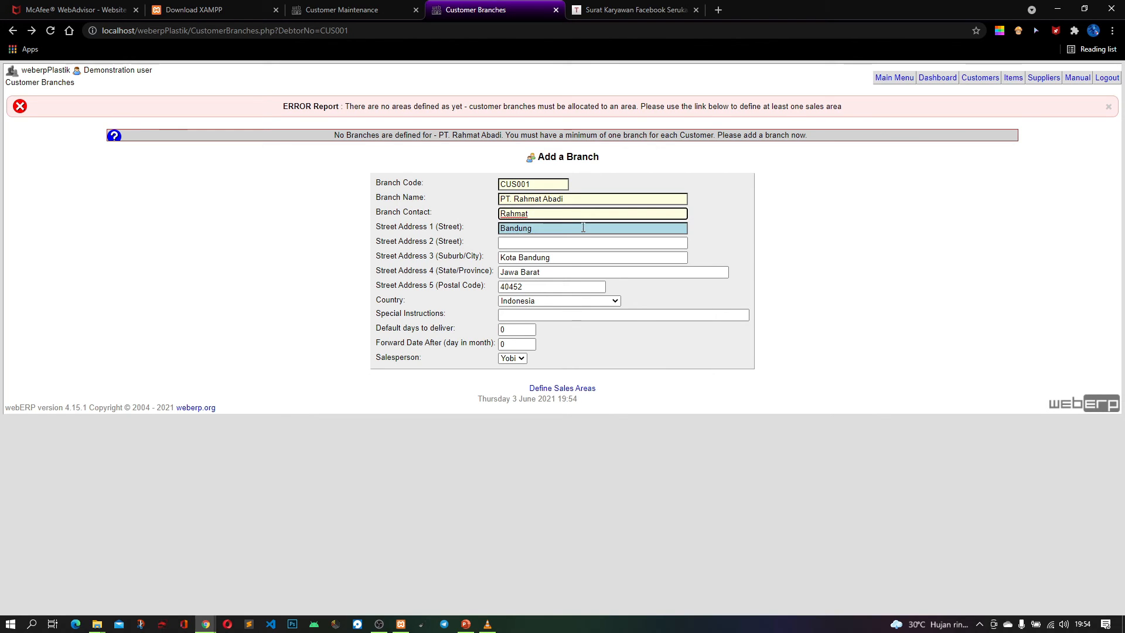
Define a sales area with area code 01 and area name Bandung, and save it
left_click(586, 390)
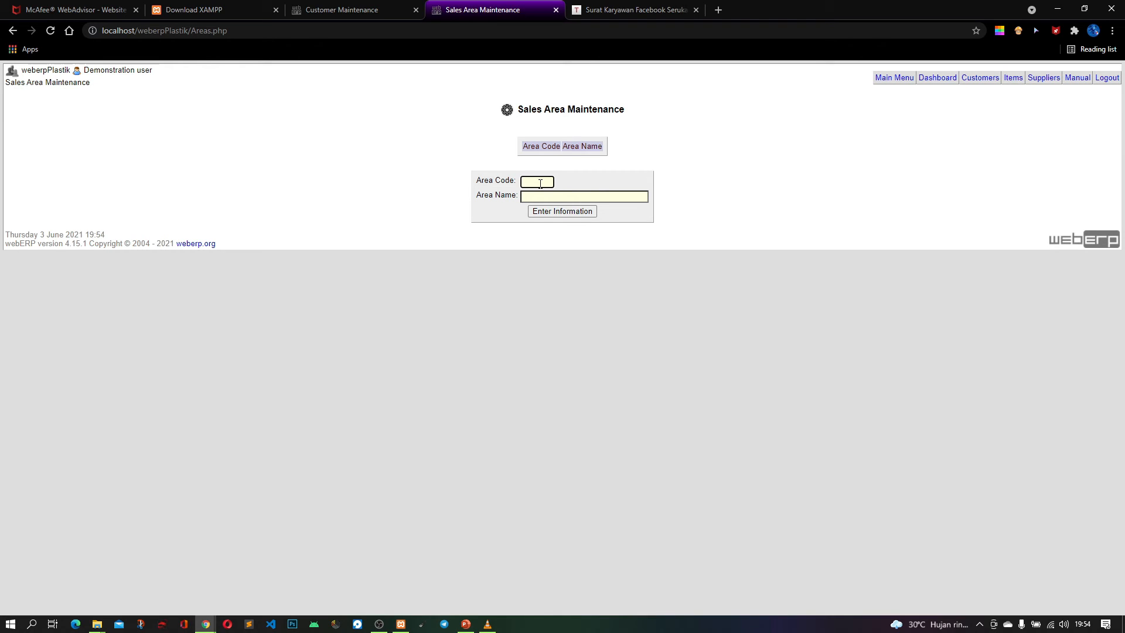
type("Ban")
key("BackSpace")
key("BackSpace")
key("BackSpace")
type("01")
left_click(585, 194)
type("Bandung")
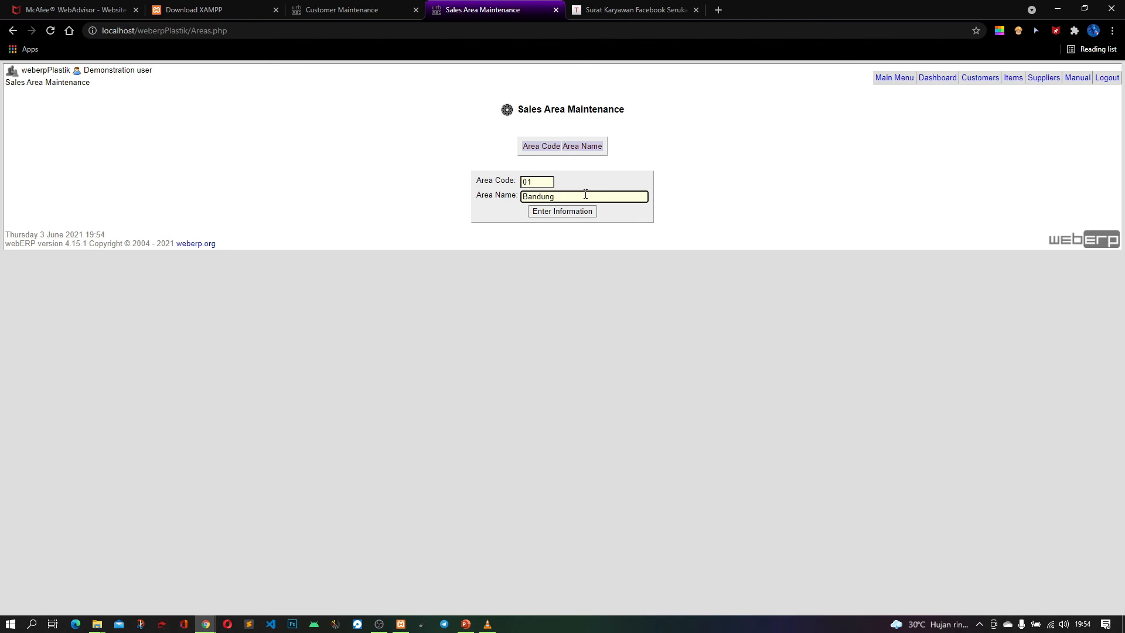
left_click(584, 211)
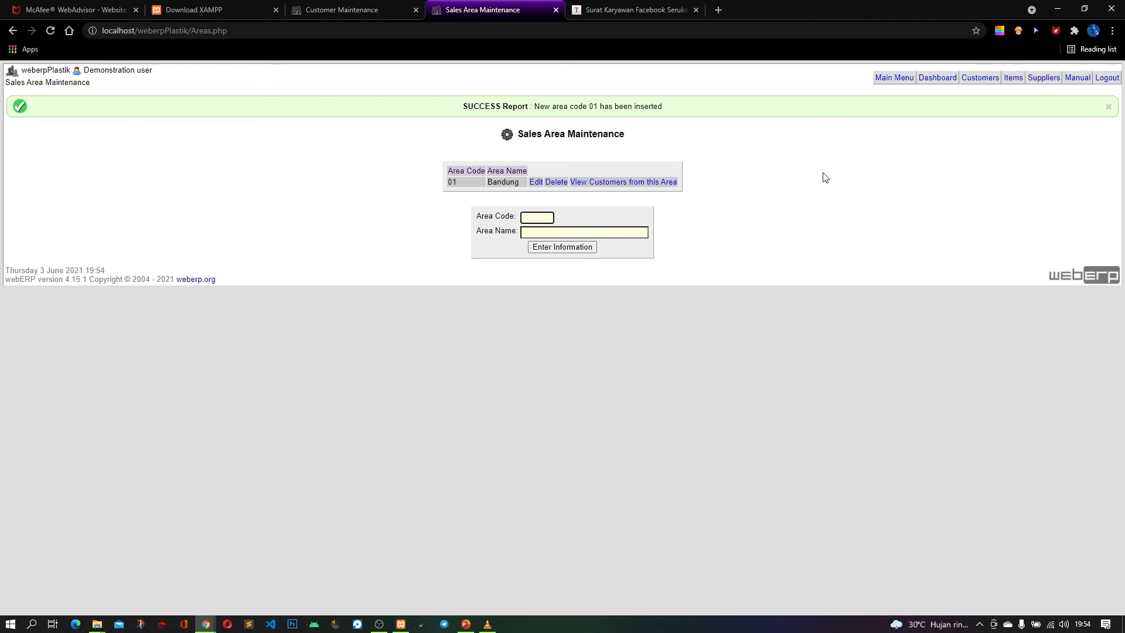
Go back to the customer branch form and refresh it to include the new sales area
left_click(12, 32)
left_click(12, 32)
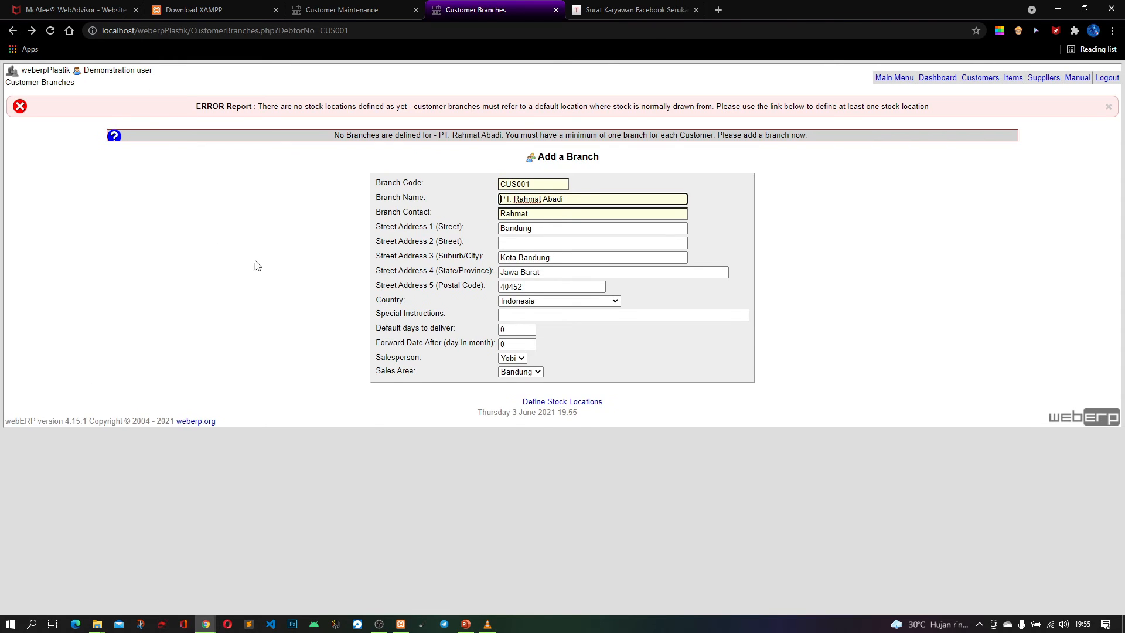
right_click(316, 205)
left_click(347, 236)
Open the stock location definition page in a separate browser tab and switch to it
right_click(575, 403)
key("Escape")
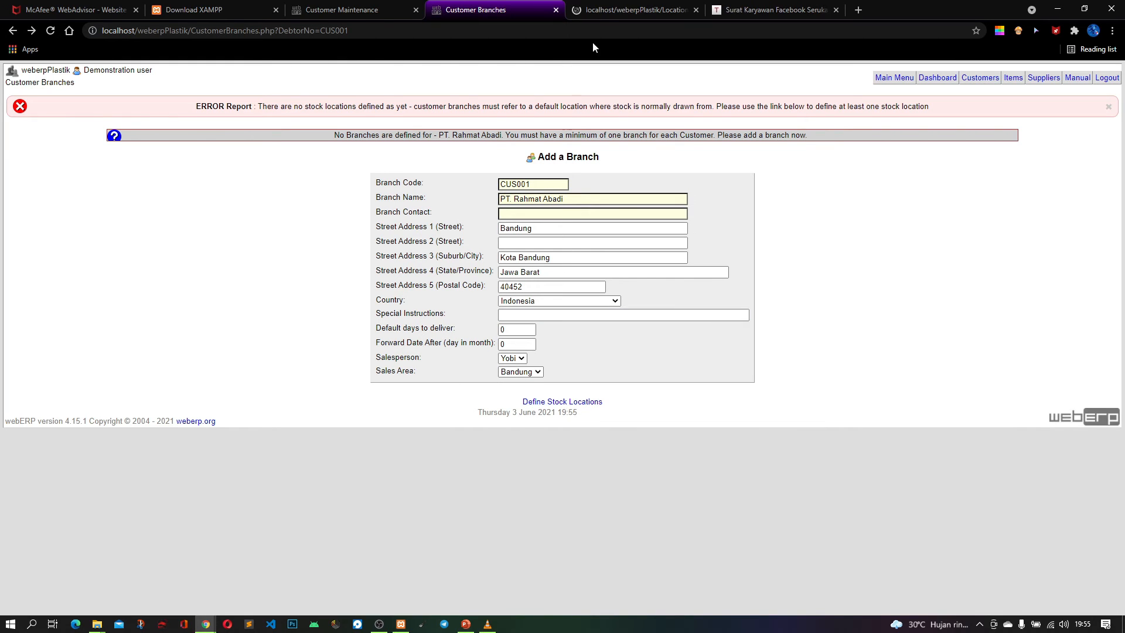
left_click(600, 13)
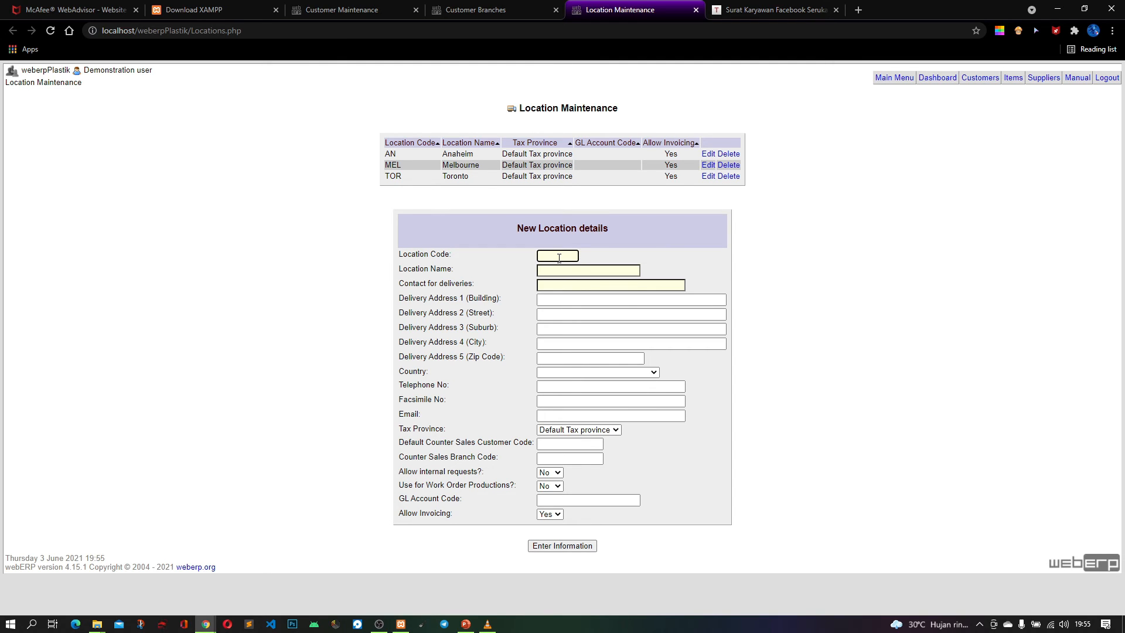
Set the new stock location's code to 01 and its name to Subang
type("01")
left_click(577, 274)
left_click(577, 270)
type("Subang")
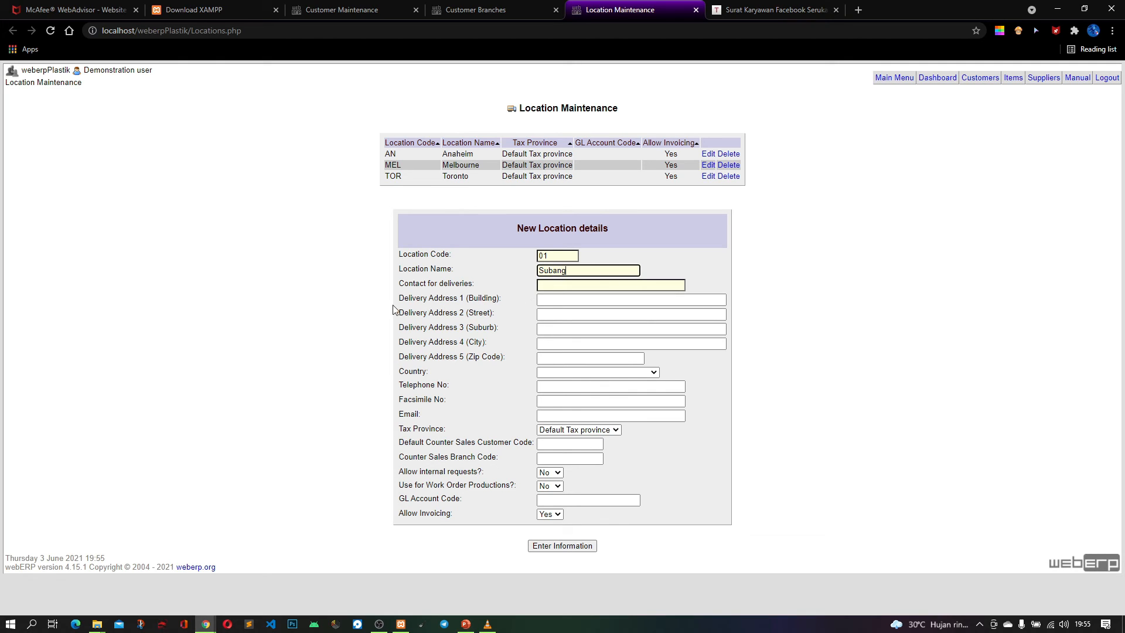
Enter Subang as Delivery Address 1 (Building) of the new location
left_click(566, 299)
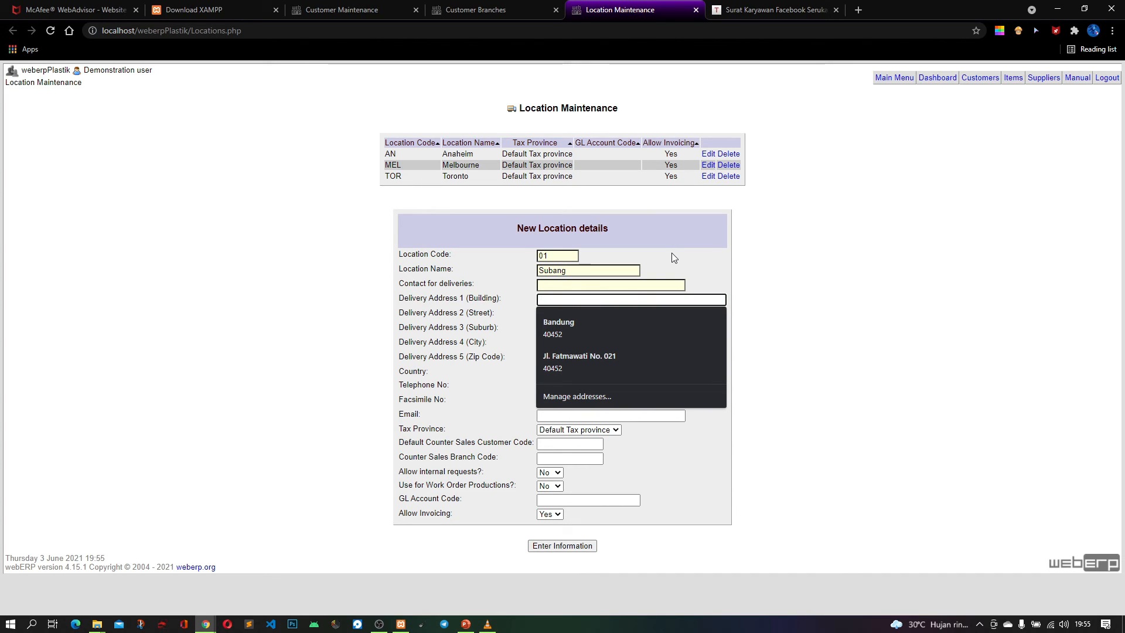
type("S")
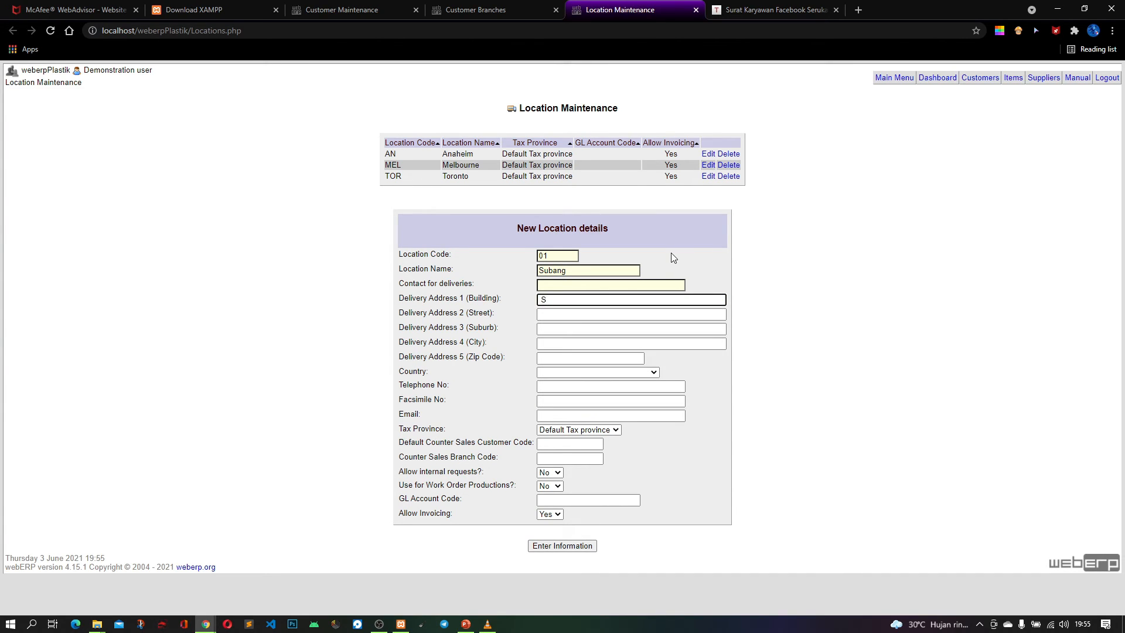
type("ubang")
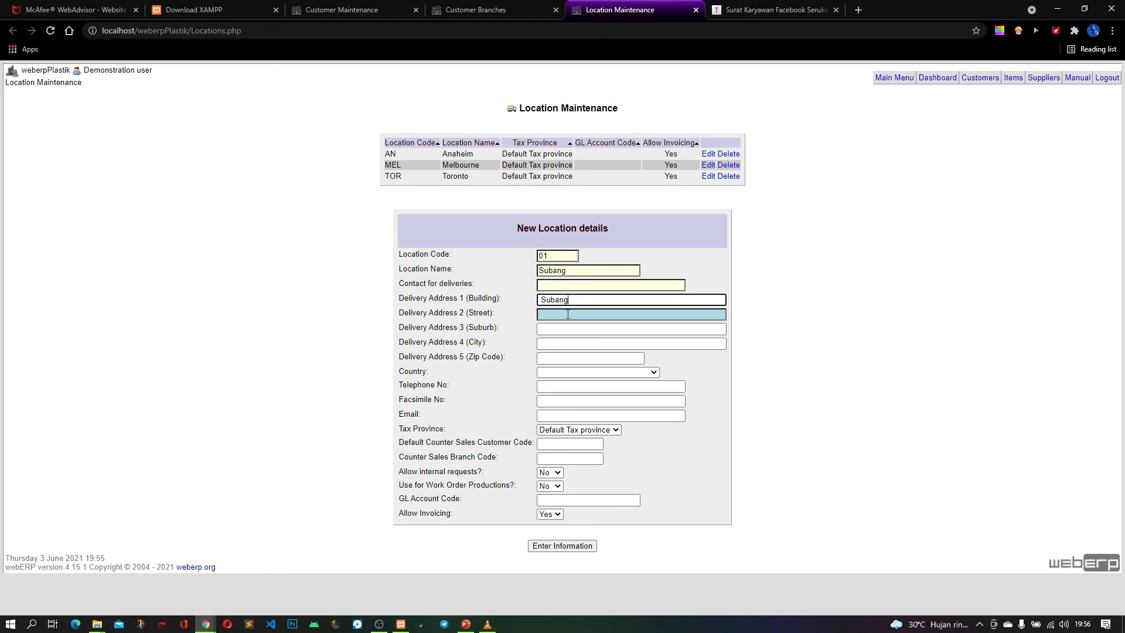
Replace the new location's Delivery Address 1 (Building) with PT. Rahmat Abadi
left_click_drag(469, 299, 498, 299)
double_click(588, 302)
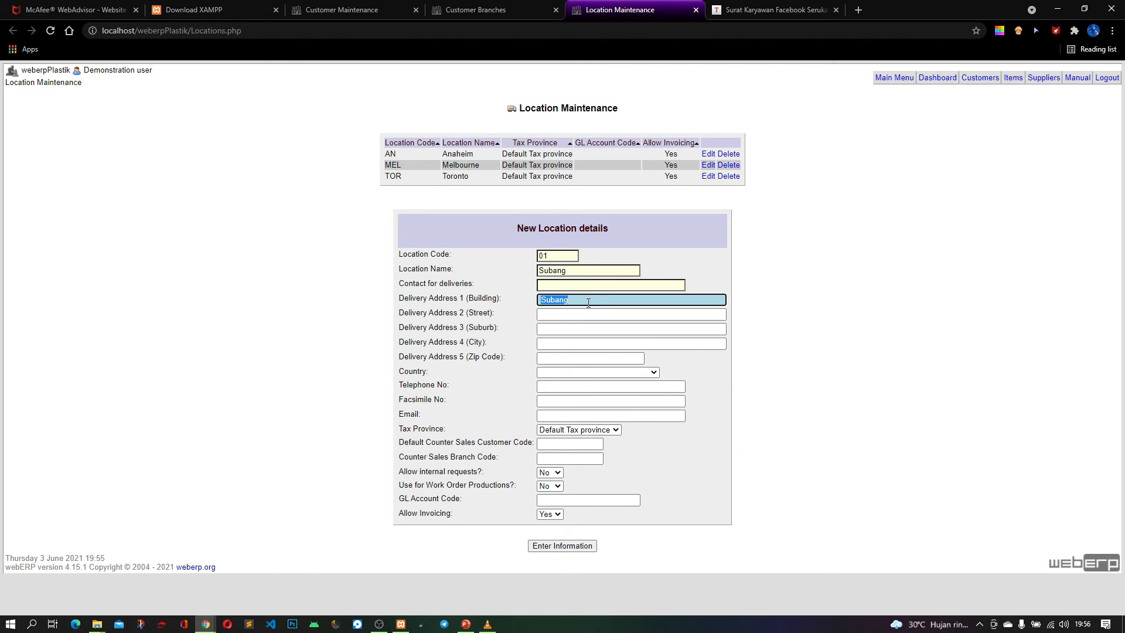
type("P")
type("T")
type(". Kre")
type("asi")
key("BackSpace")
key("BackSpace")
key("BackSpace")
key("BackSpace")
key("BackSpace")
key("BackSpace")
key("BackSpace")
type("Rahmat Abadi")
Enter Subang as the new location's street, suburb and city in Delivery Address 2, 3 and 4
left_click(580, 314)
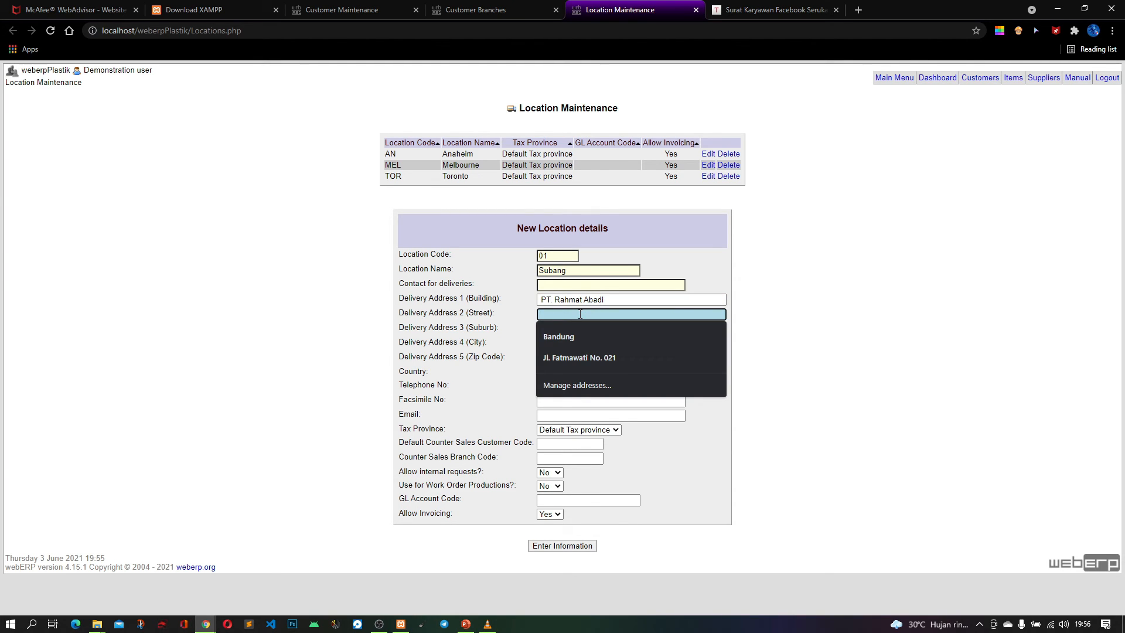
type("Subang")
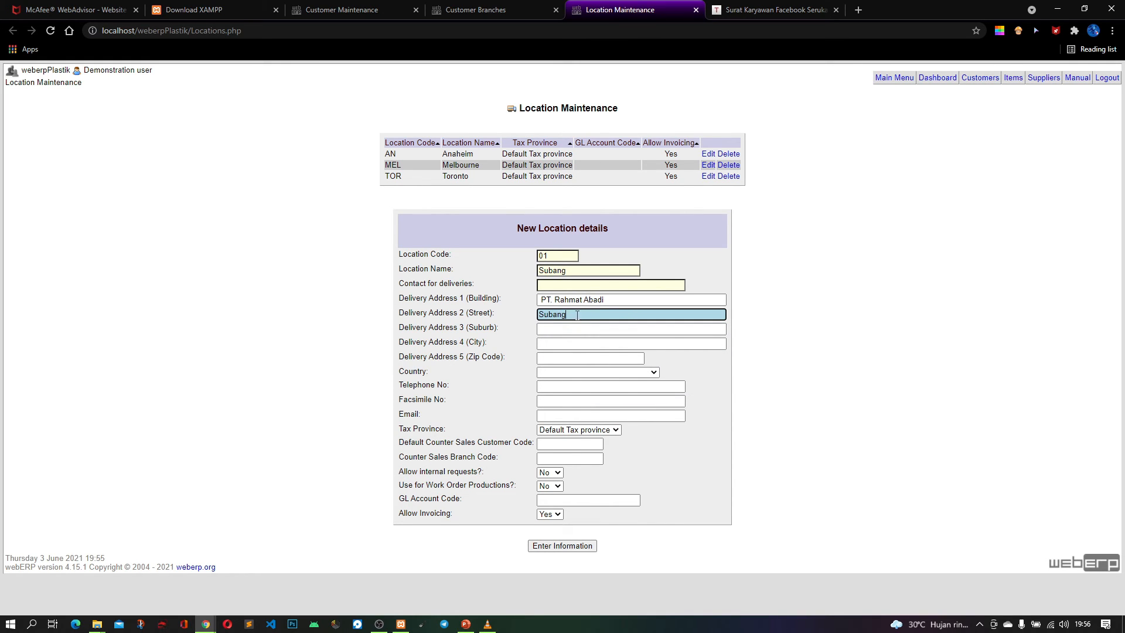
left_click(569, 329)
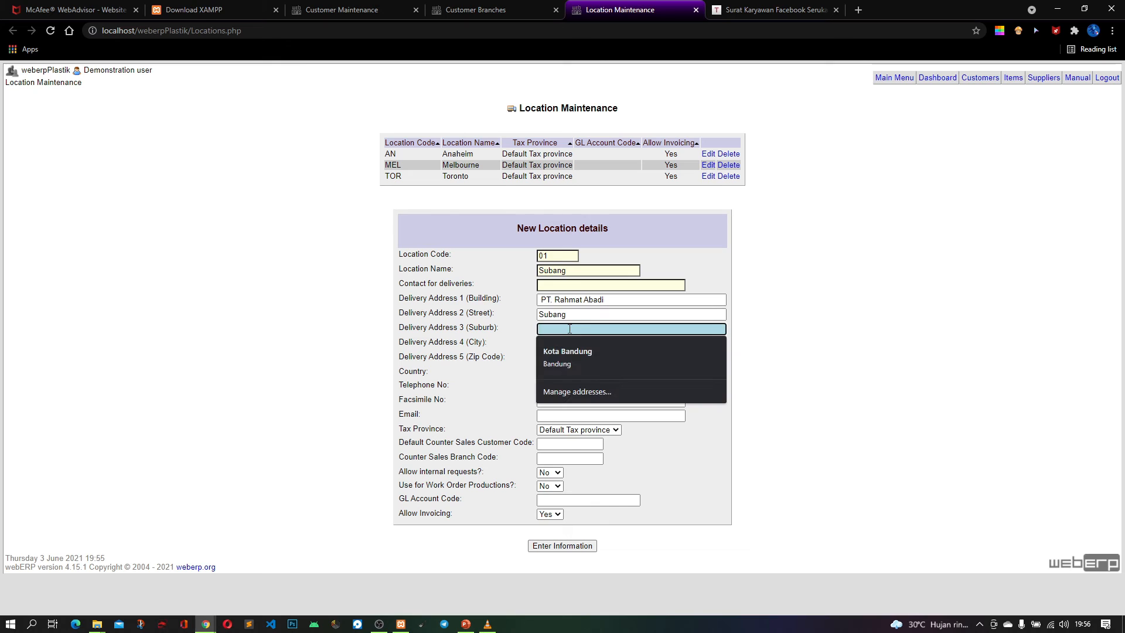
type("Subang")
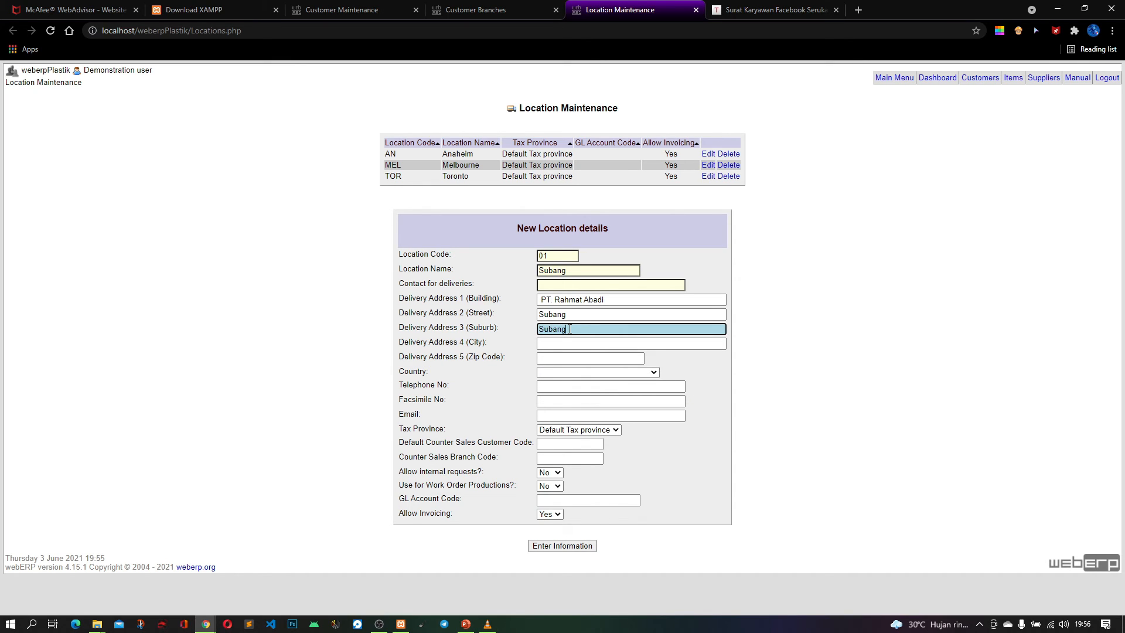
left_click(573, 344)
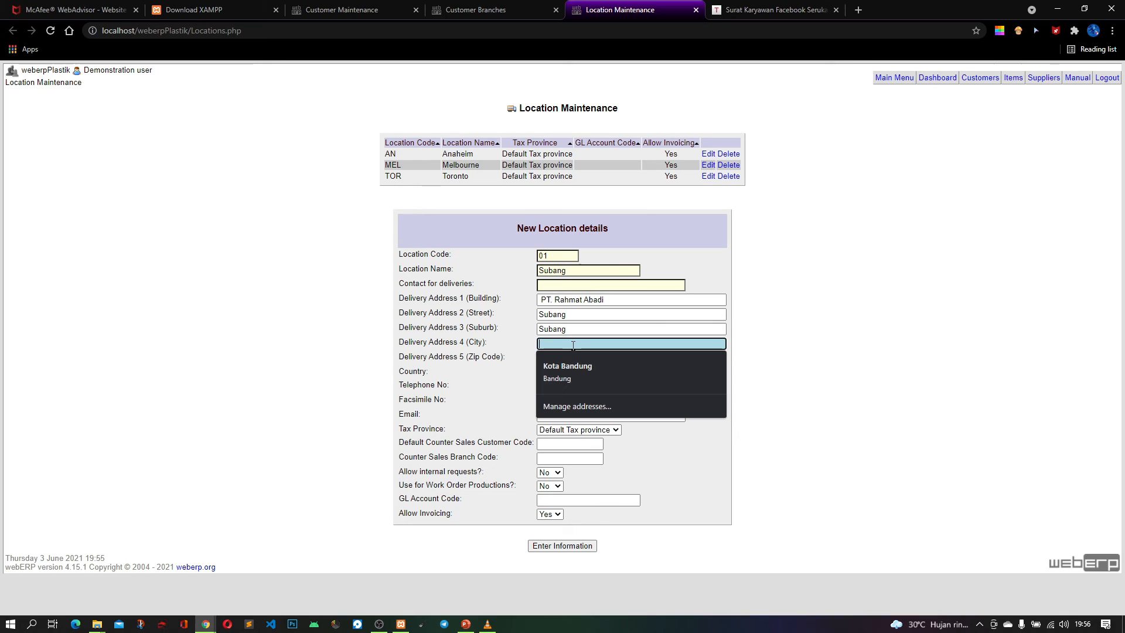
type("Subang")
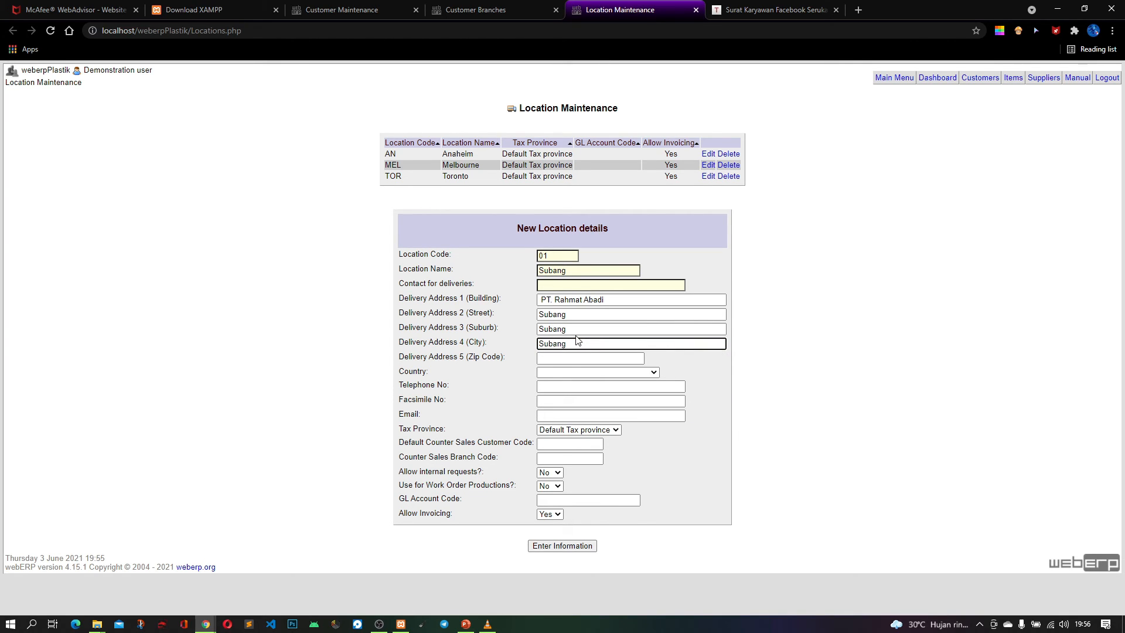
Fill in the location's zip code and country Indonesia from the saved Bandung address, and enter its telephone number
left_click(572, 358)
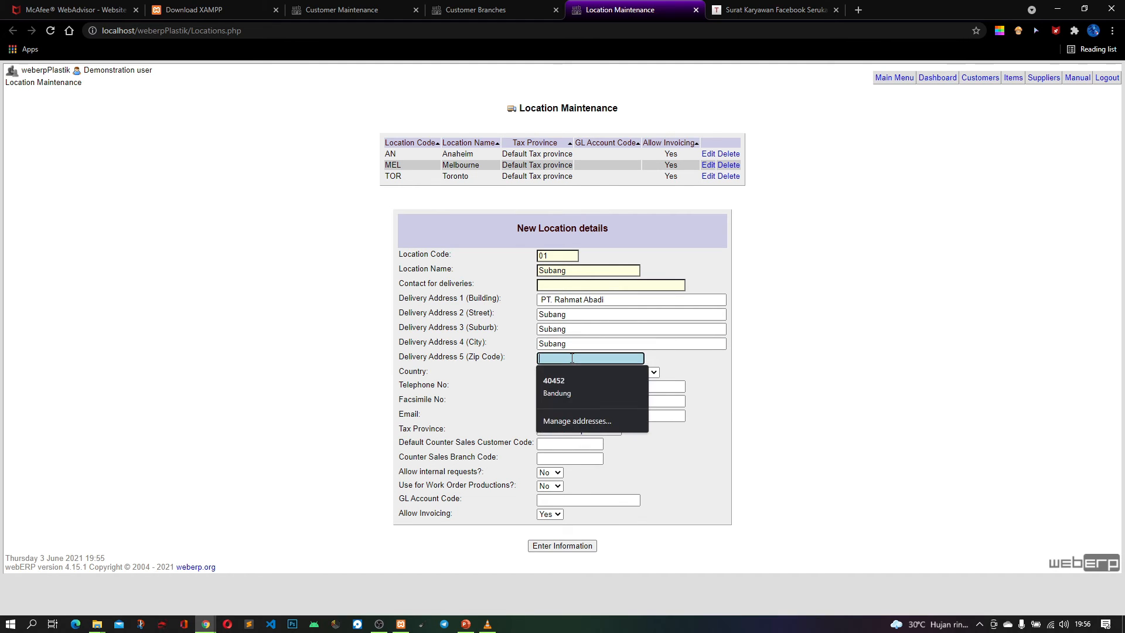
left_click(571, 382)
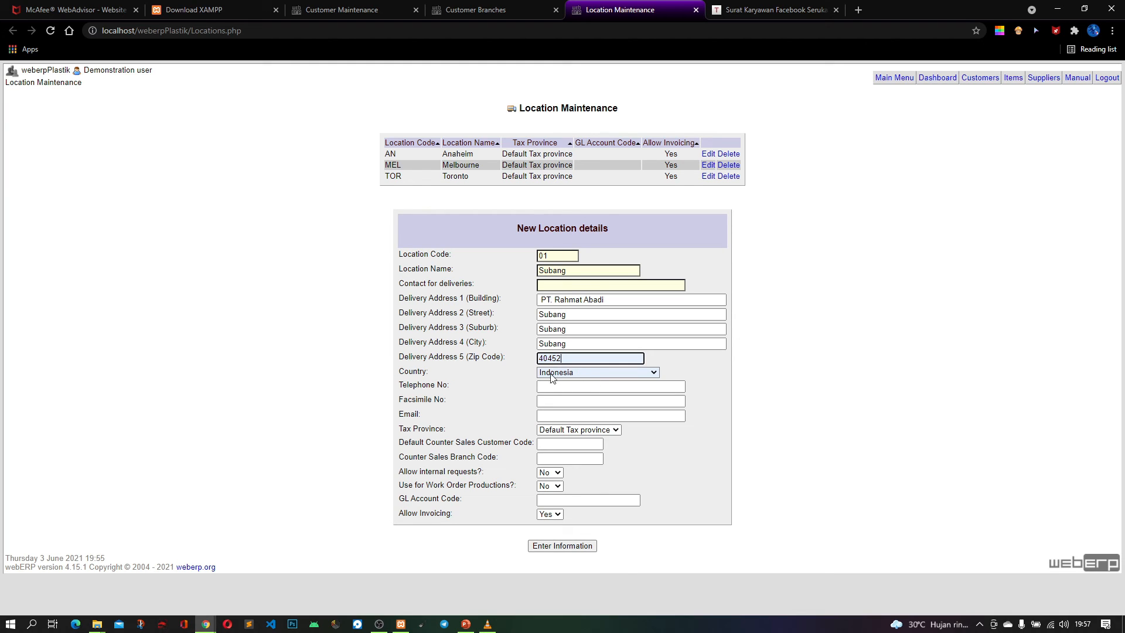
key("Tab")
key("Tab")
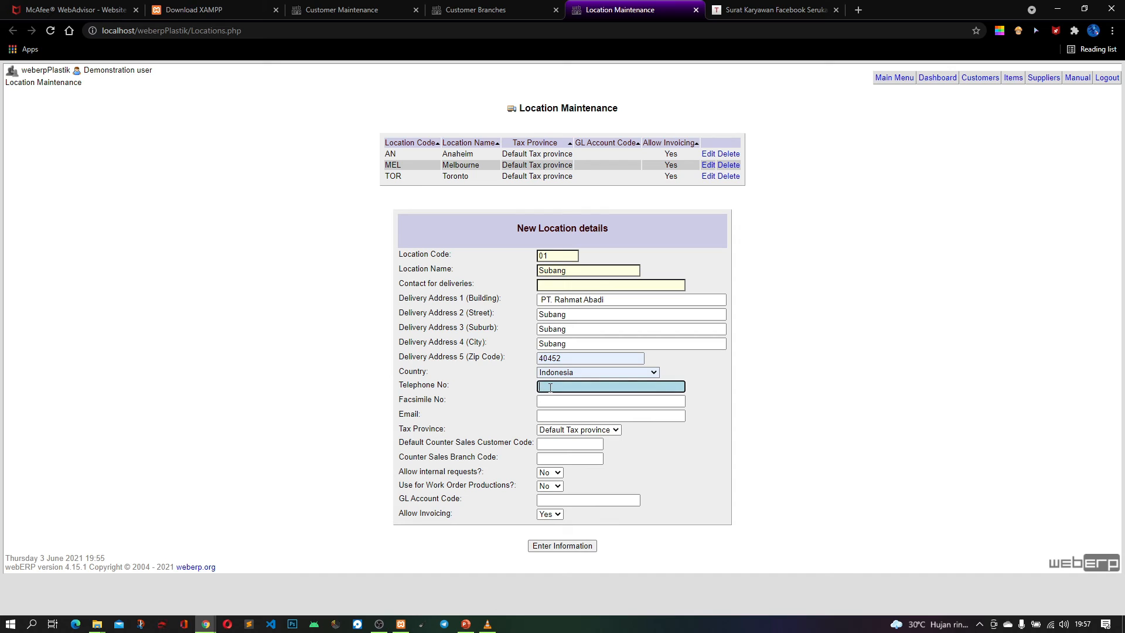
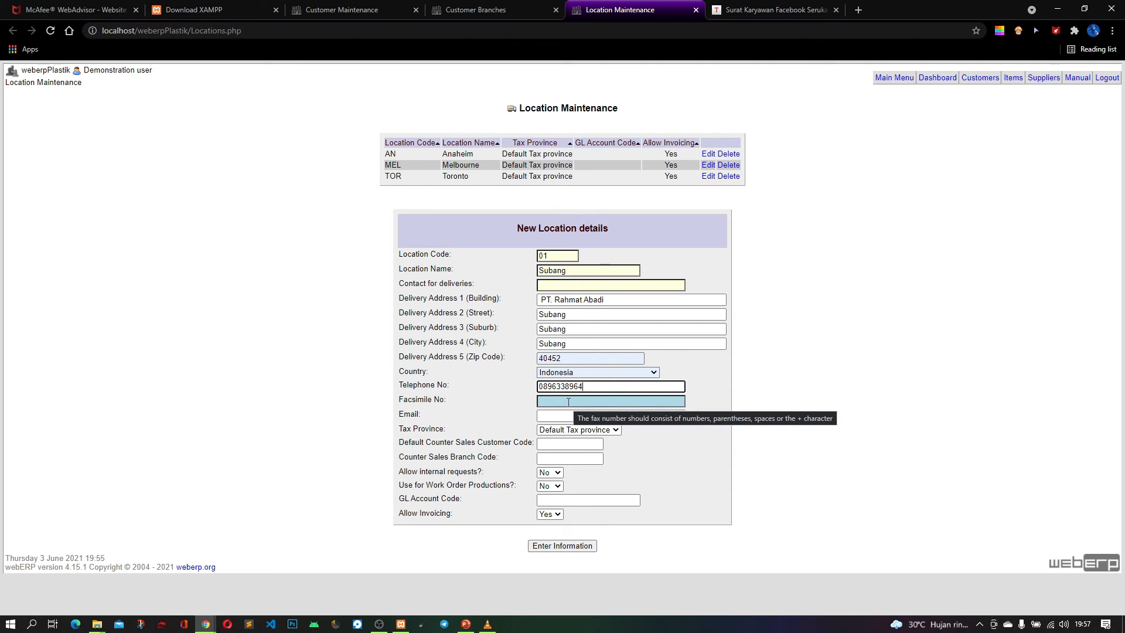
Enter the customer's e-mail address for the new location, starting from a saved suggestion and replacing everything before .com
left_click(552, 416)
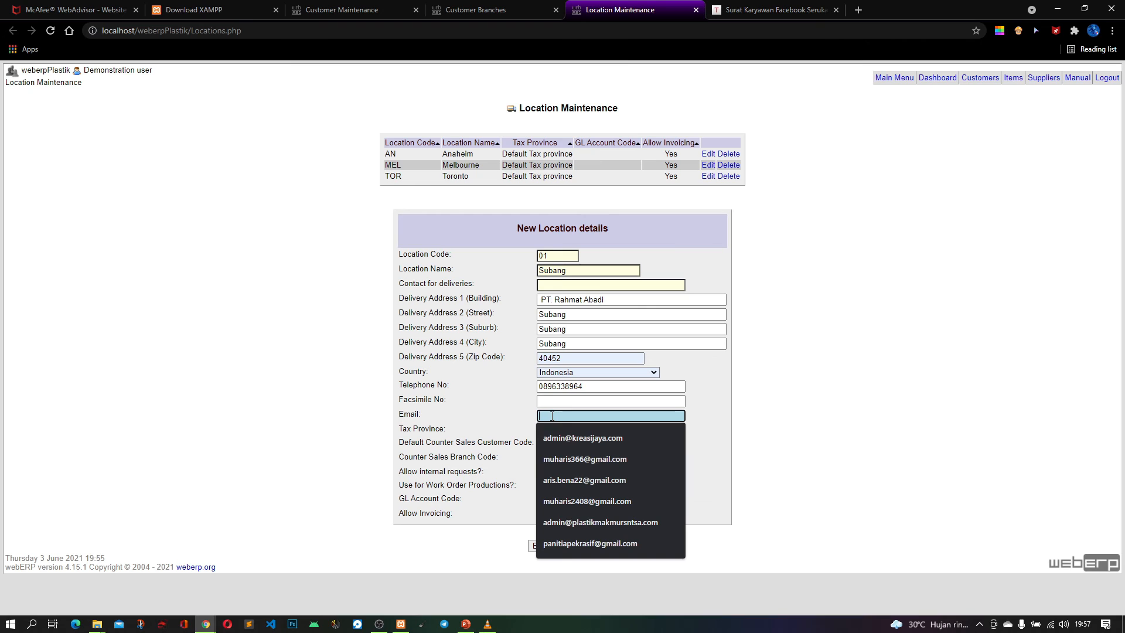
left_click(595, 439)
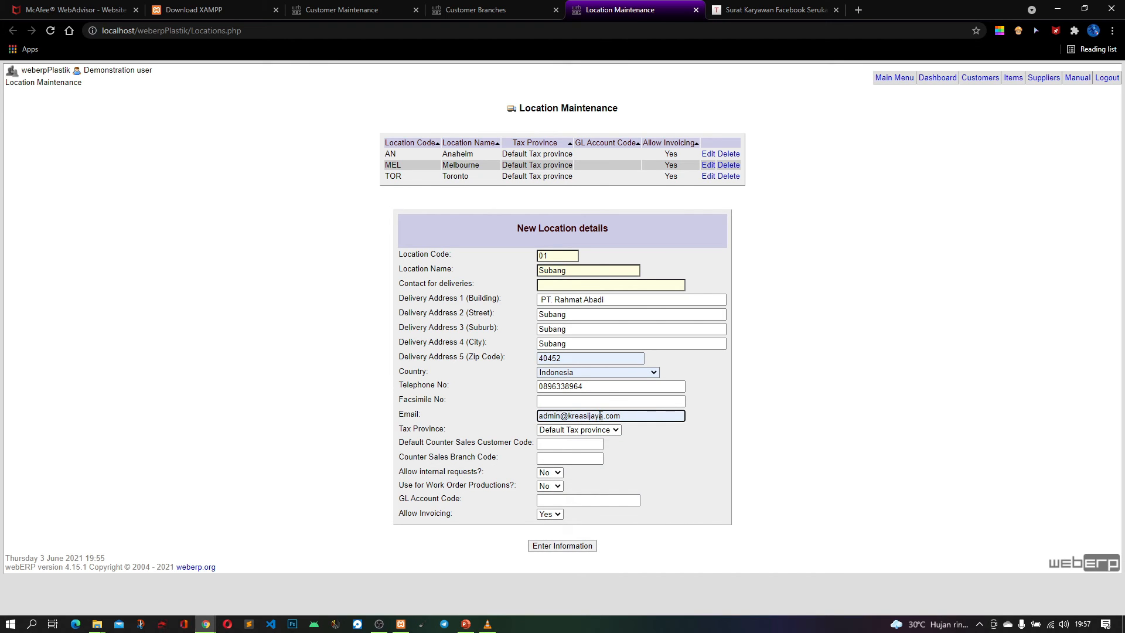
left_click_drag(604, 416, 569, 416)
left_click_drag(604, 417, 535, 420)
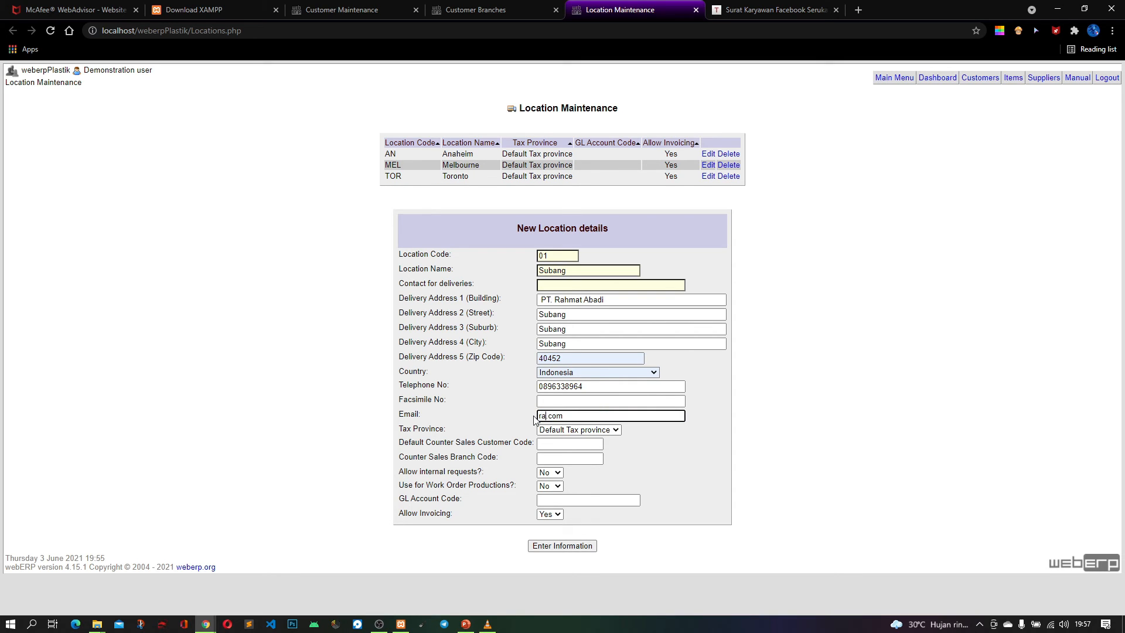
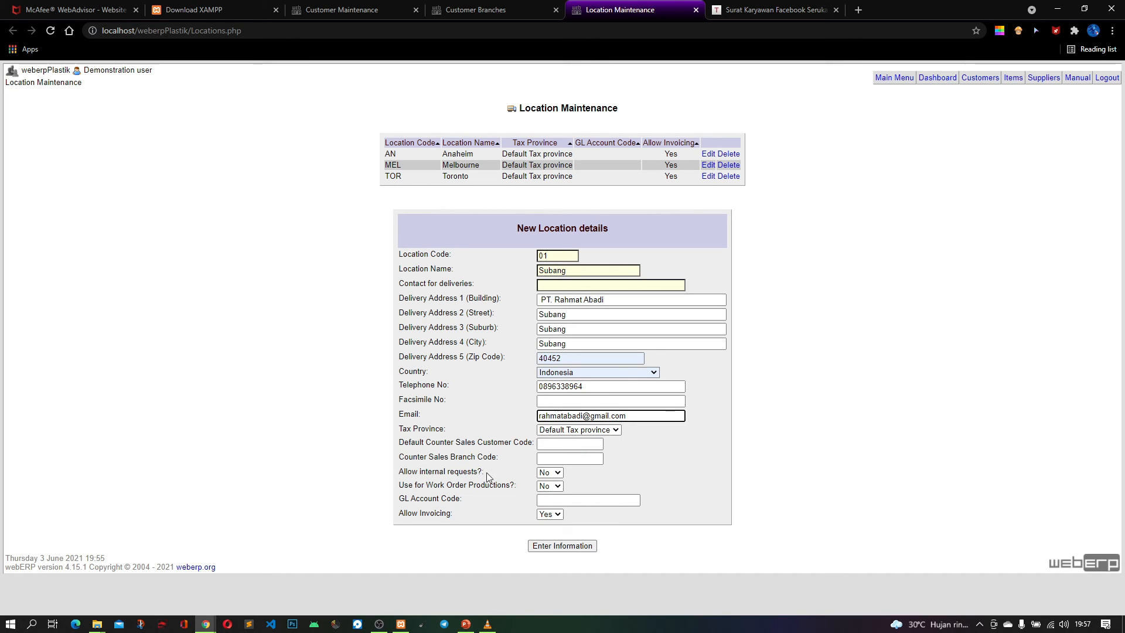
Set both Allow internal requests and Use for Work Order Productions to Yes for the new location
left_click(550, 472)
left_click(549, 483)
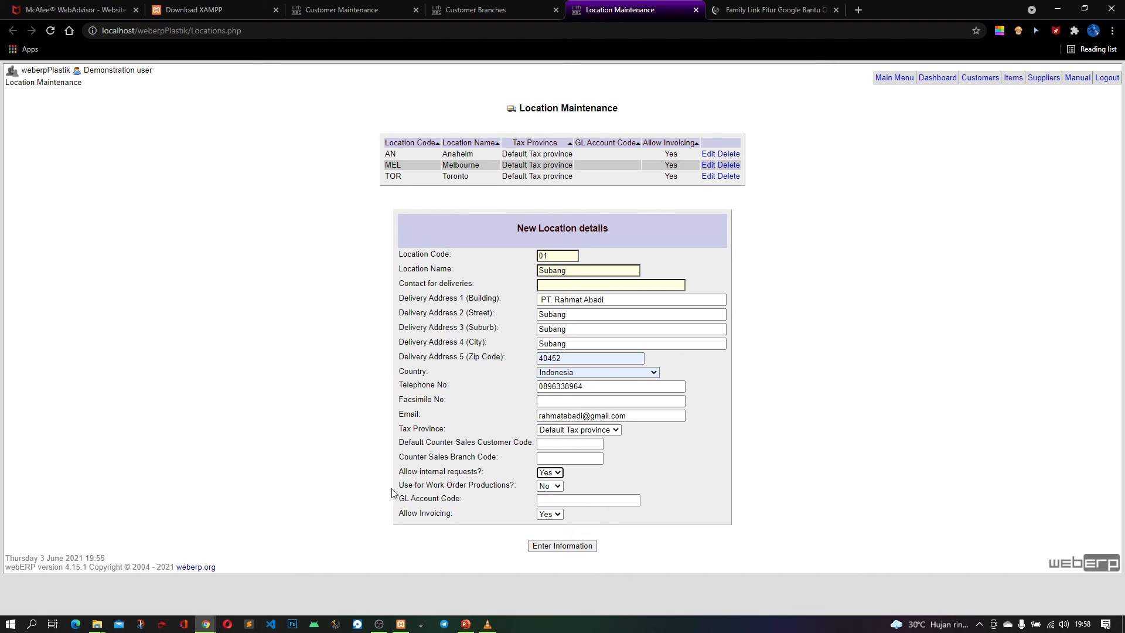
left_click(543, 487)
left_click(546, 497)
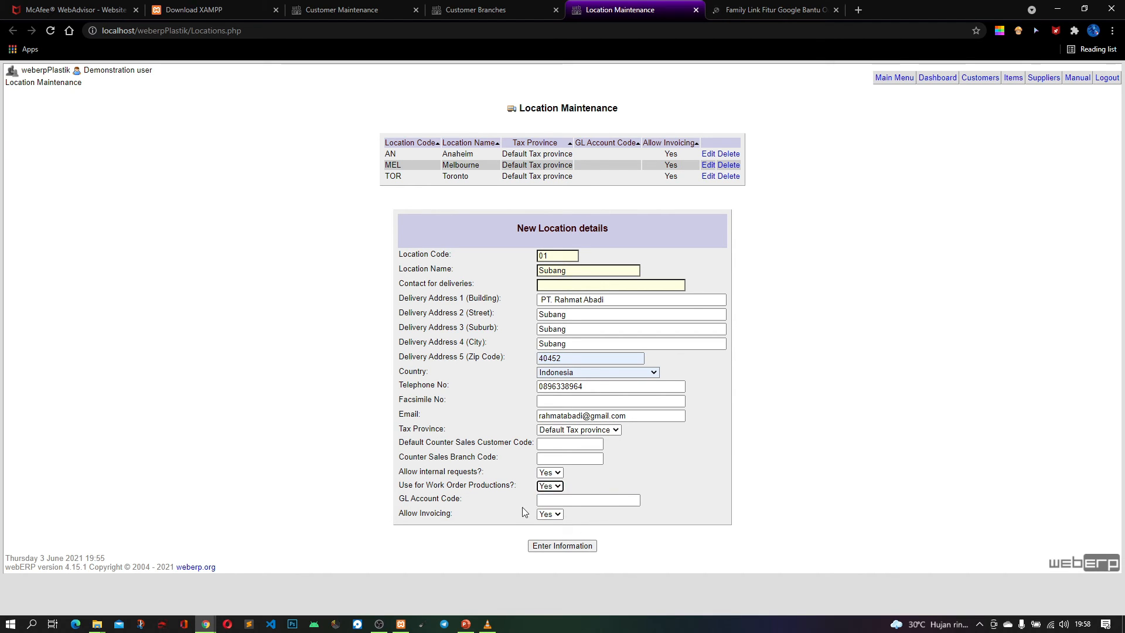
Enter the contact person's name for deliveries and submit the new Subang location record
left_click(594, 545)
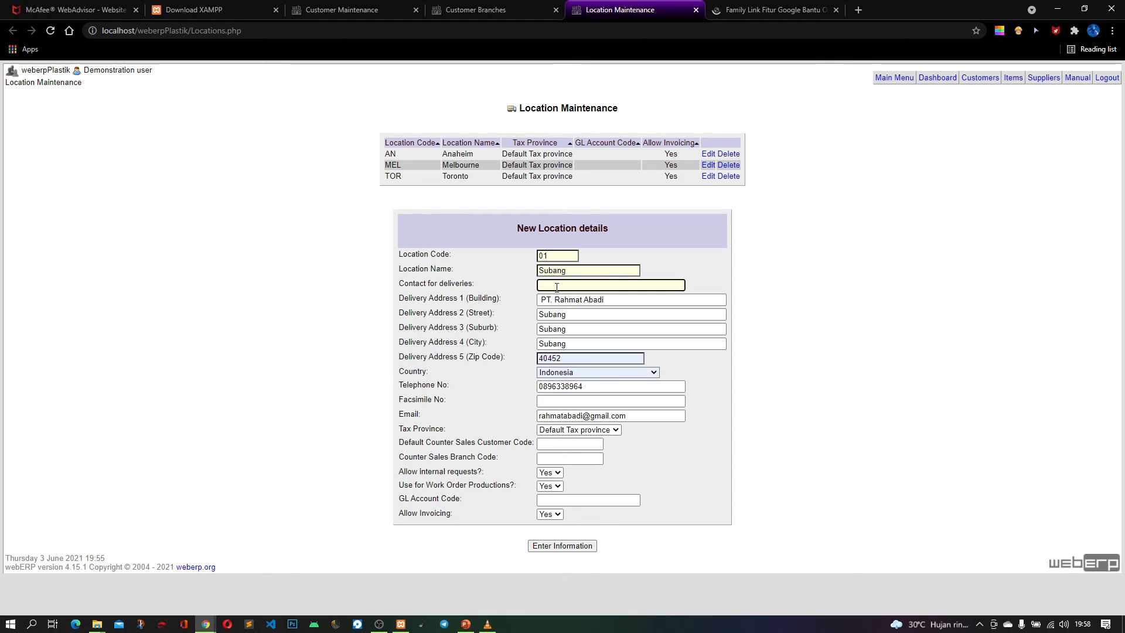
type("Rahamt")
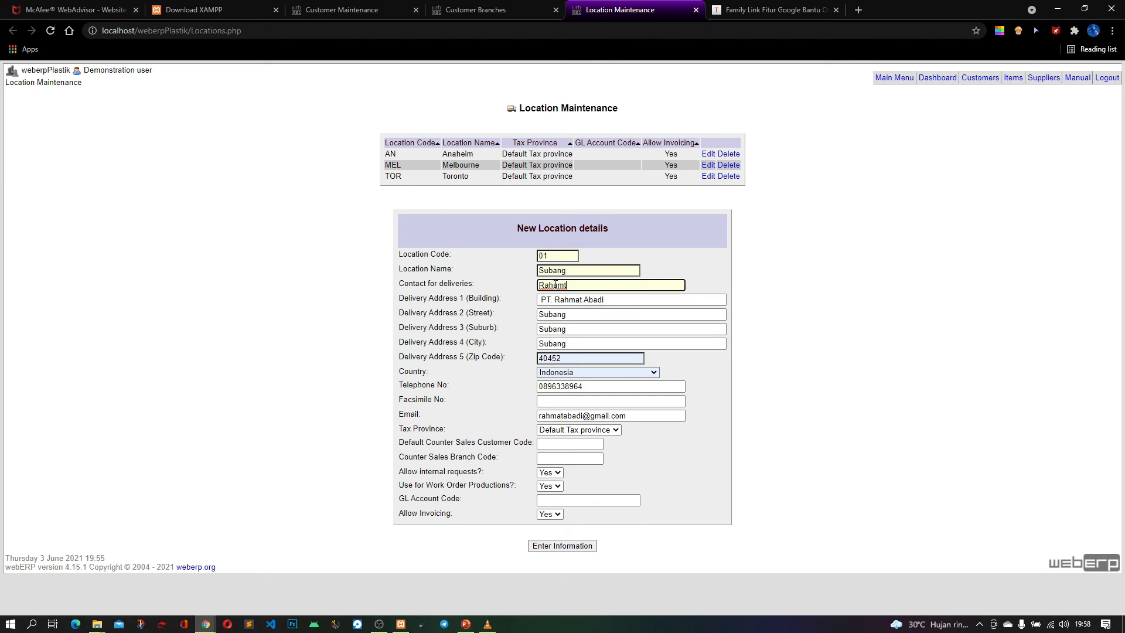
key("BackSpace")
key("BackSpace")
key("BackSpace")
type("tmat")
left_click(576, 549)
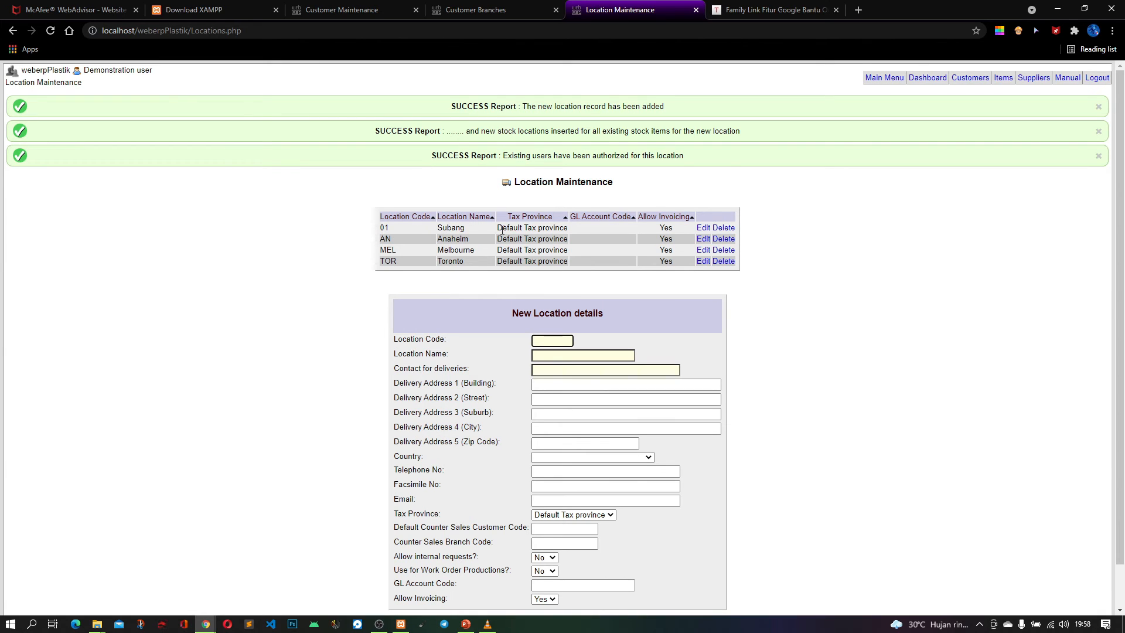
Close the location maintenance page and reload the customer branch form to include the new stock location
left_click(696, 11)
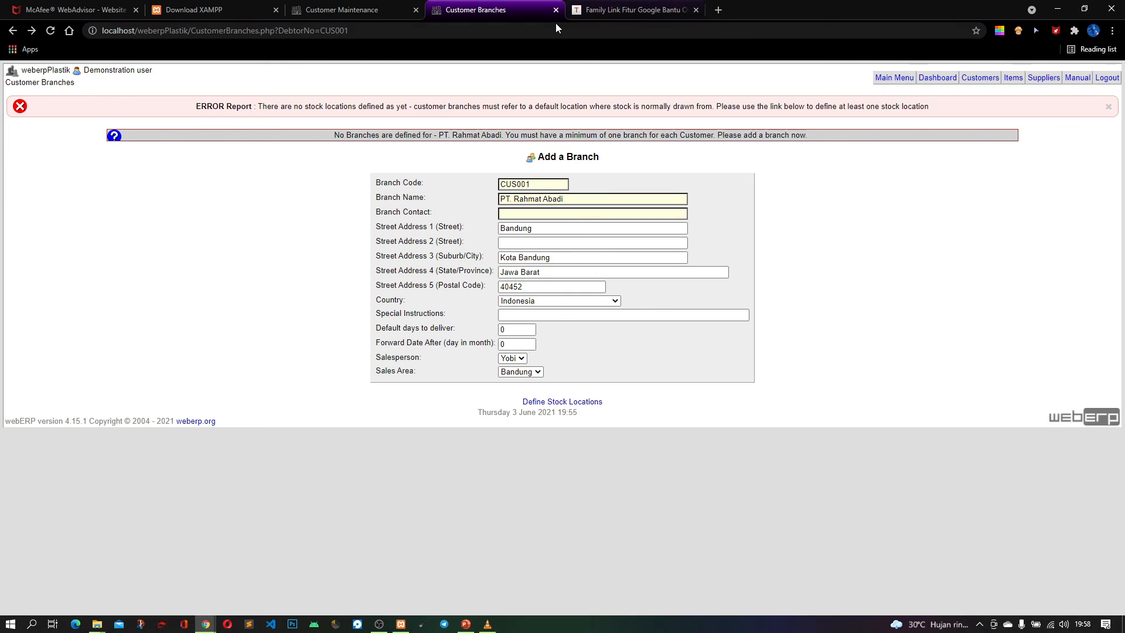
right_click(187, 182)
left_click(227, 219)
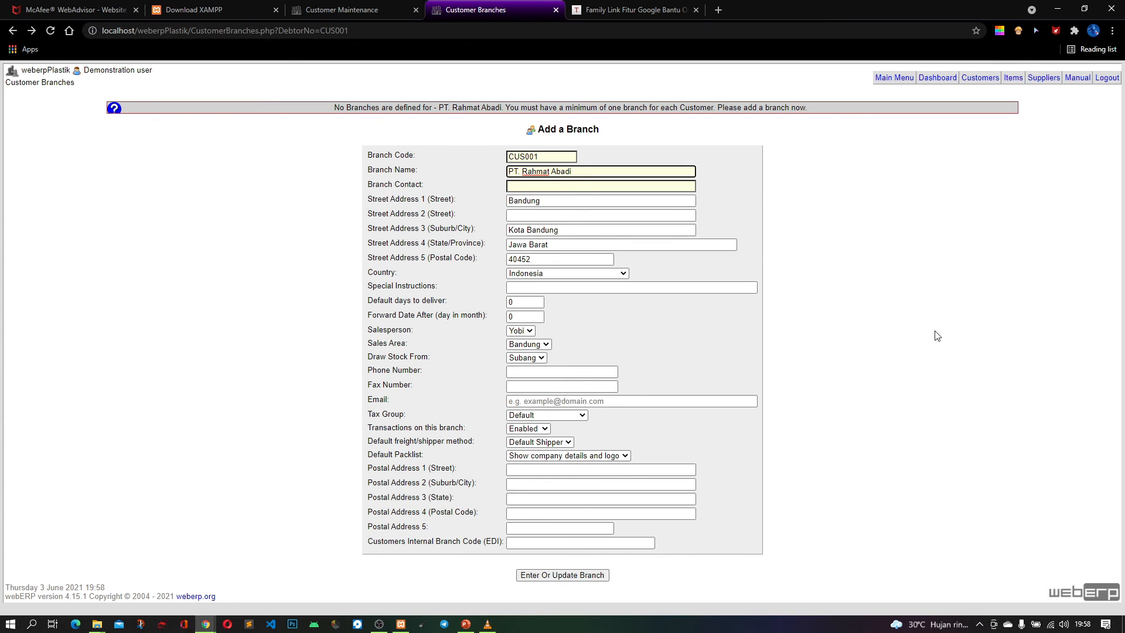
Select the defined salesperson for the PT. Rahmat Abadi branch and keep Bandung as its sales area
left_click(529, 331)
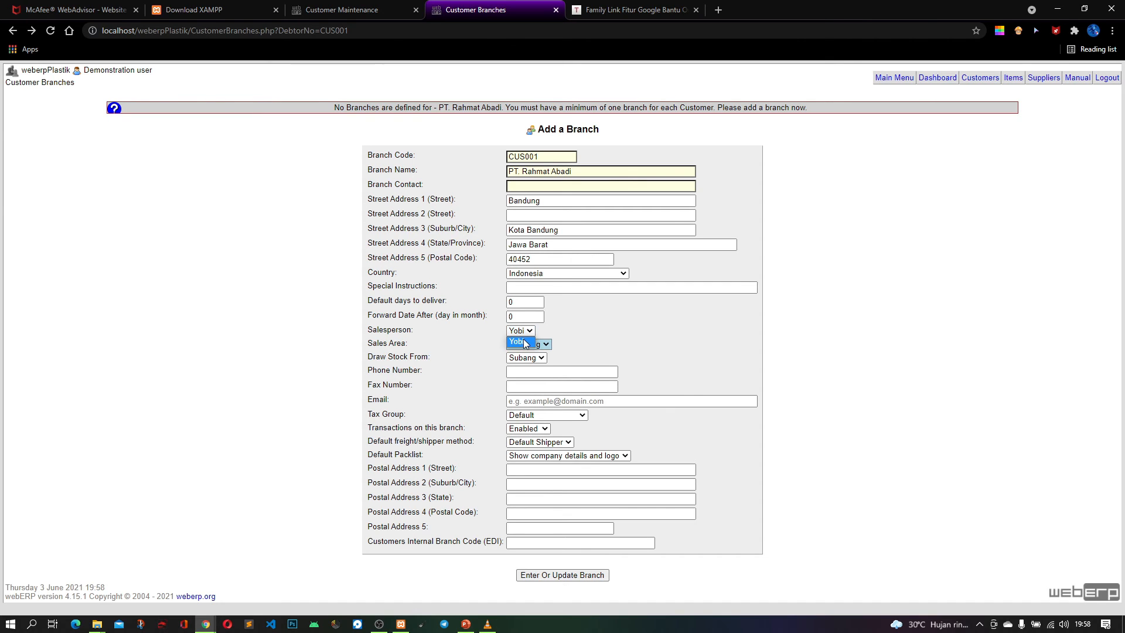
left_click(520, 342)
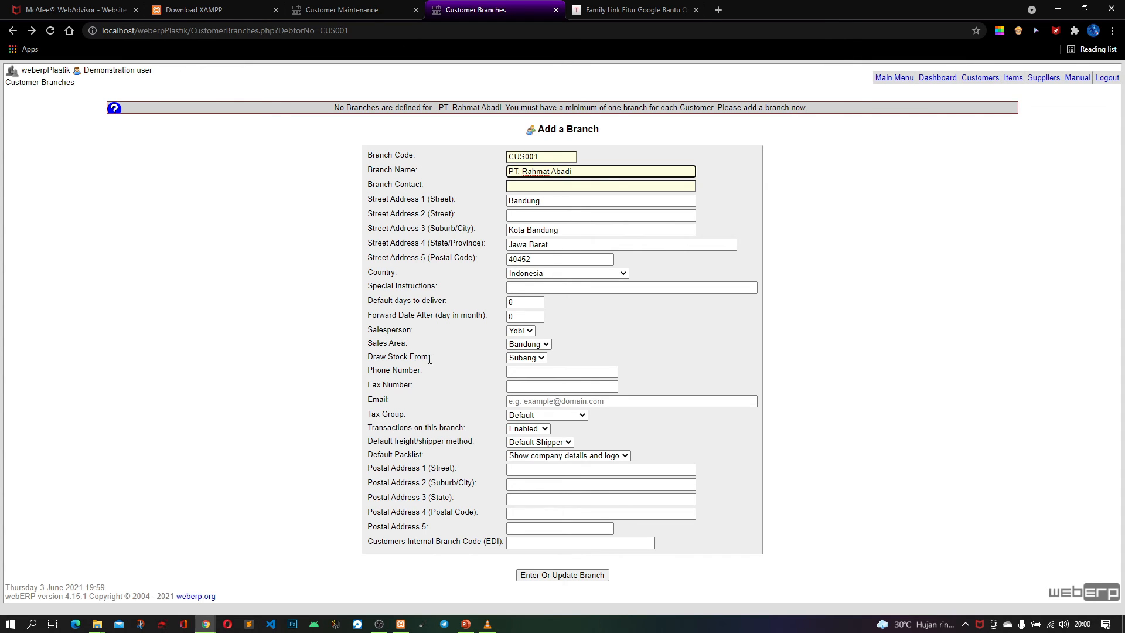
left_click(529, 345)
left_click(529, 345)
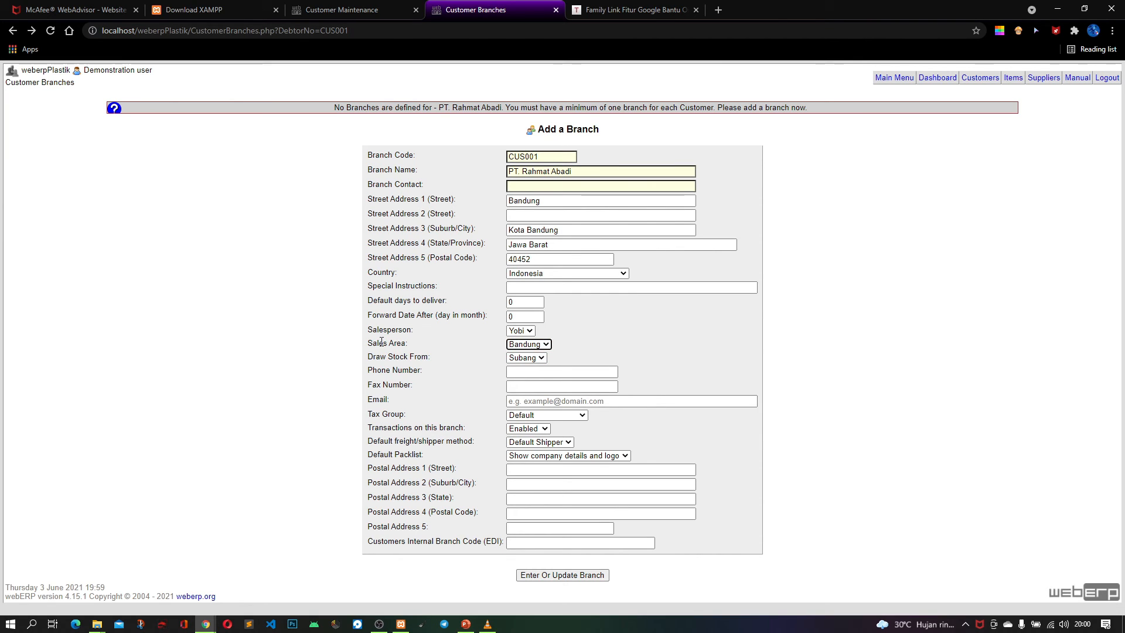
Choose Subang as the location the branch draws stock from
triple_click(450, 348)
left_click(457, 356)
left_click(531, 357)
left_click(519, 363)
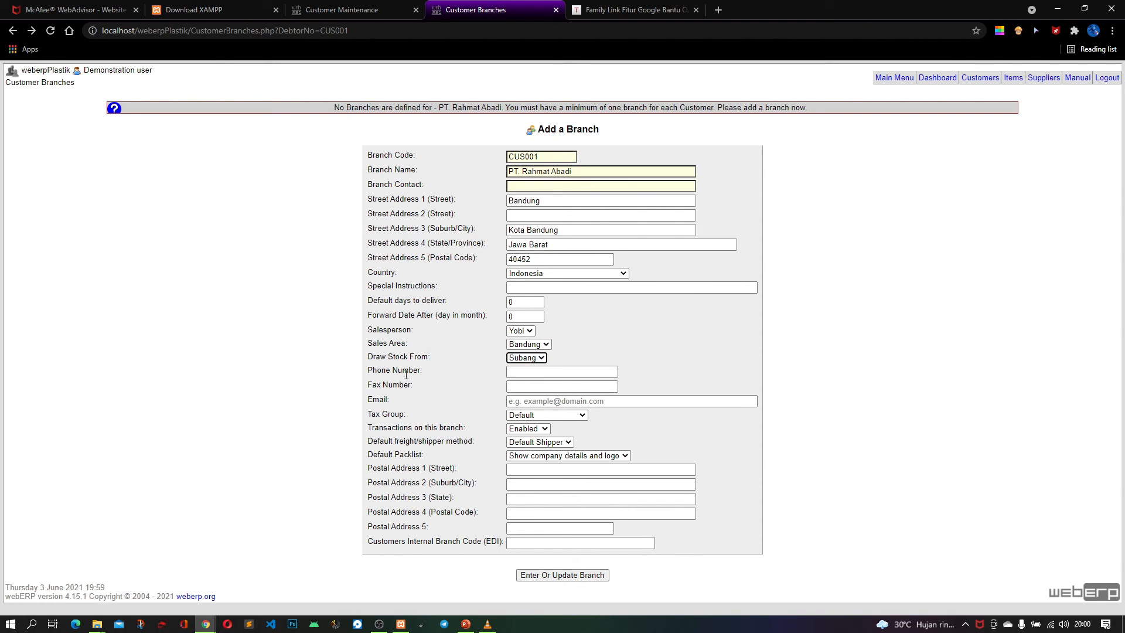
Enter the branch's phone number and leave the fax number blank
left_click(565, 370)
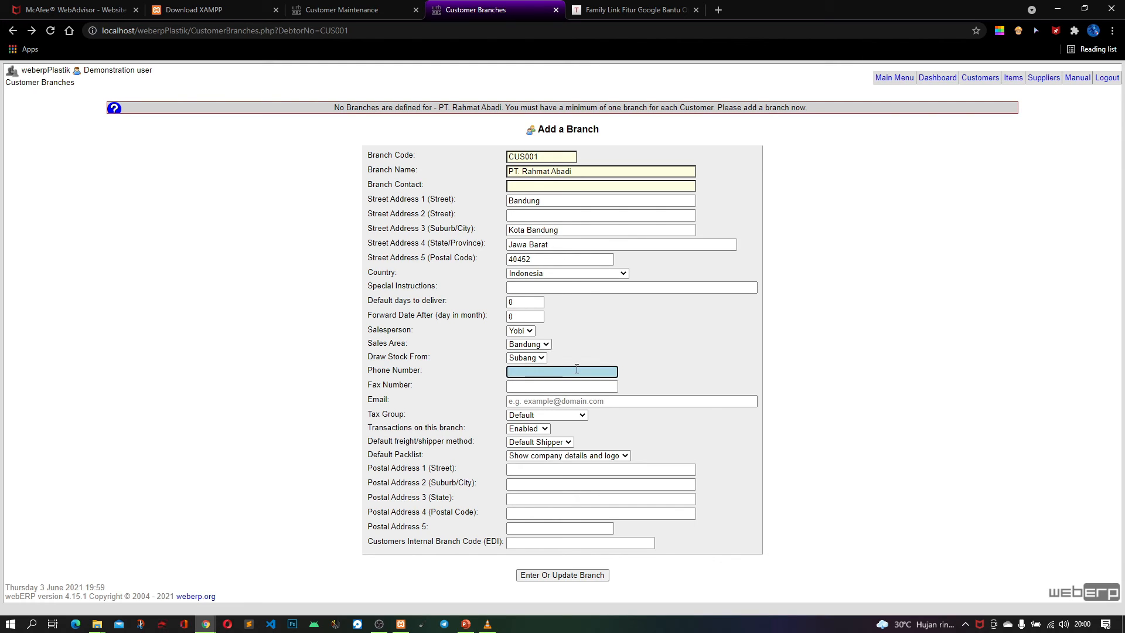
key("Tab")
key("Tab")
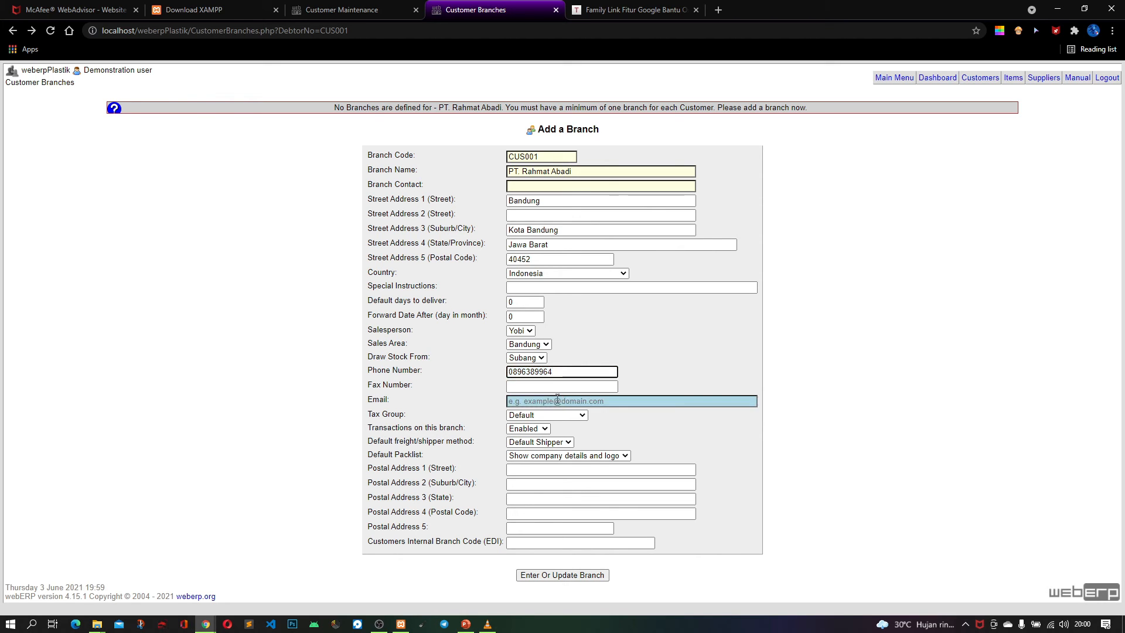
Enter the branch's e-mail address, starting from a saved suggestion and replacing everything before .com
left_click(530, 394)
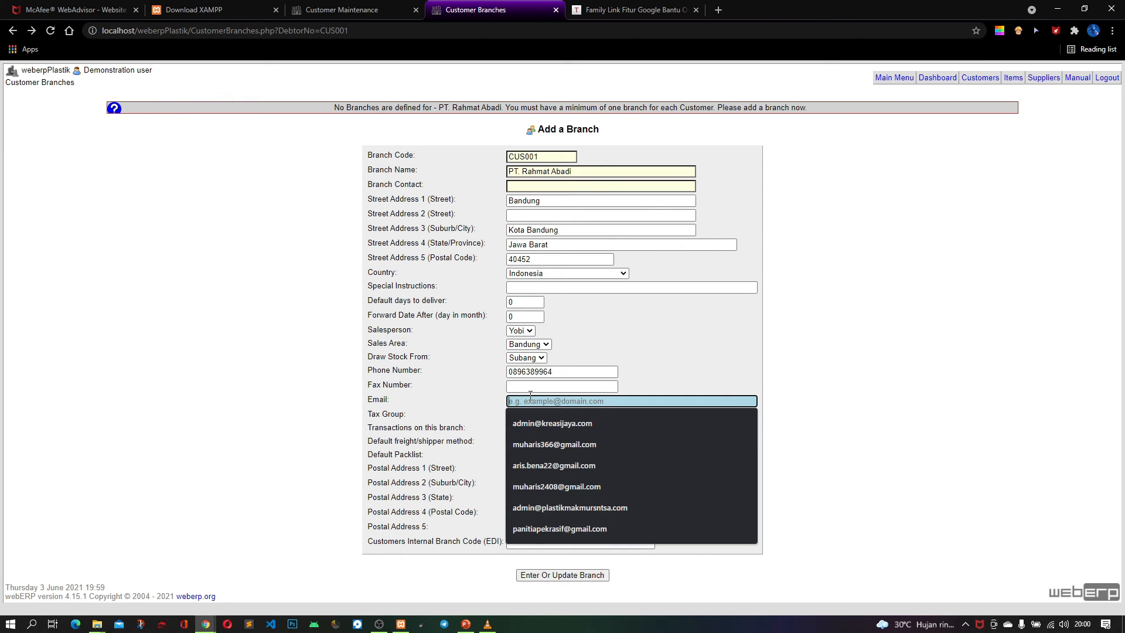
left_click(550, 423)
left_click_drag(574, 401, 502, 405)
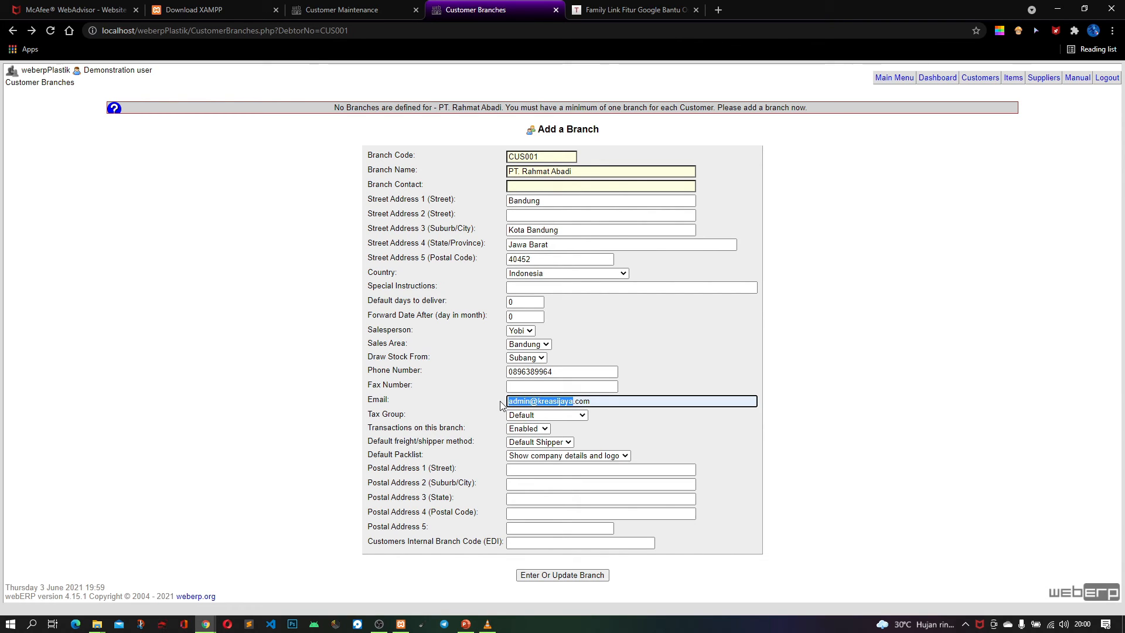
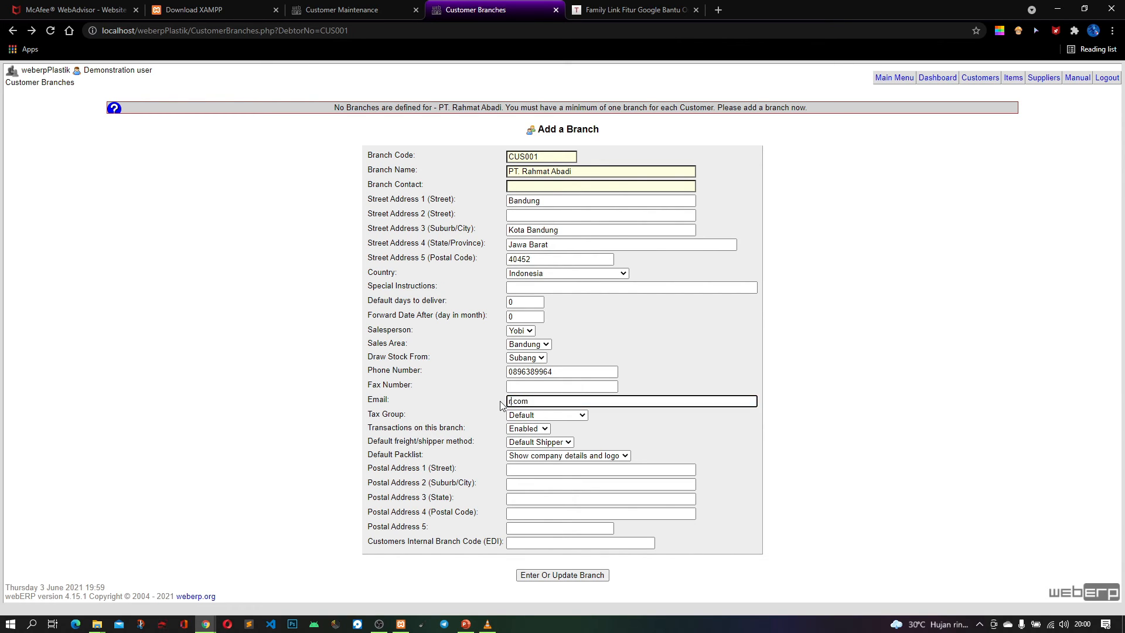
Keep Default as the branch's tax group and fill in the street line of its postal address
left_click(532, 416)
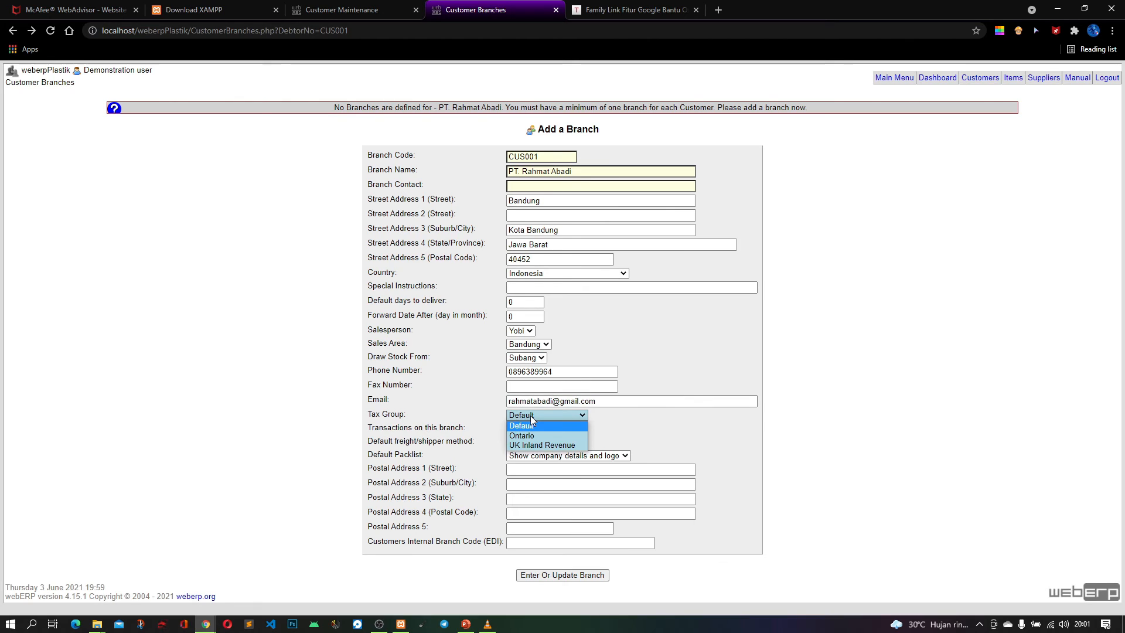
left_click(532, 422)
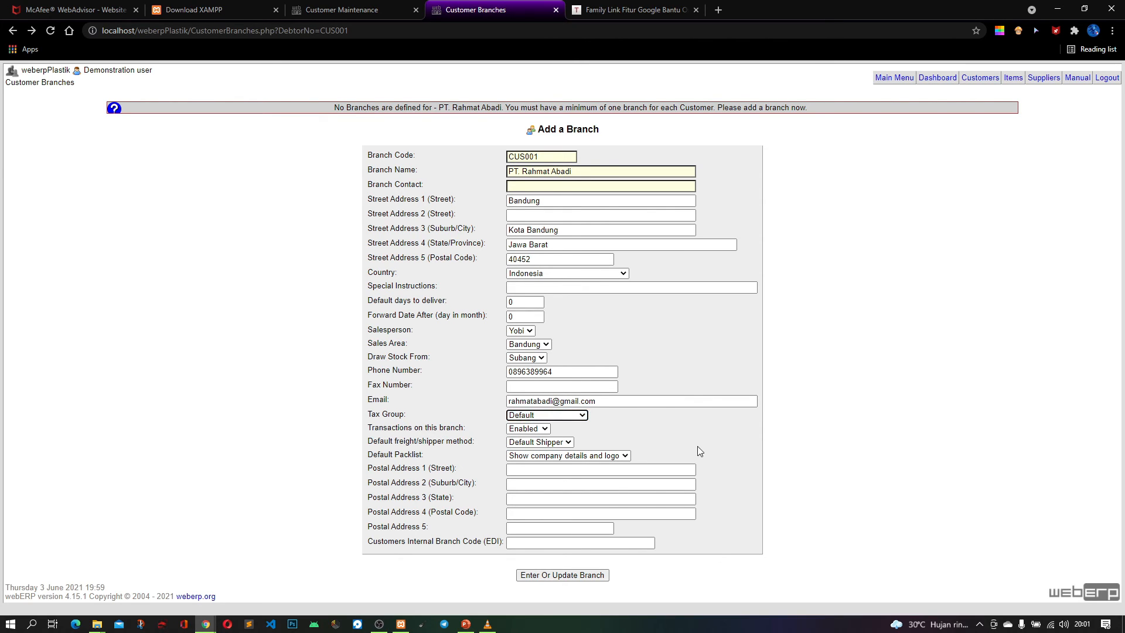
left_click(539, 470)
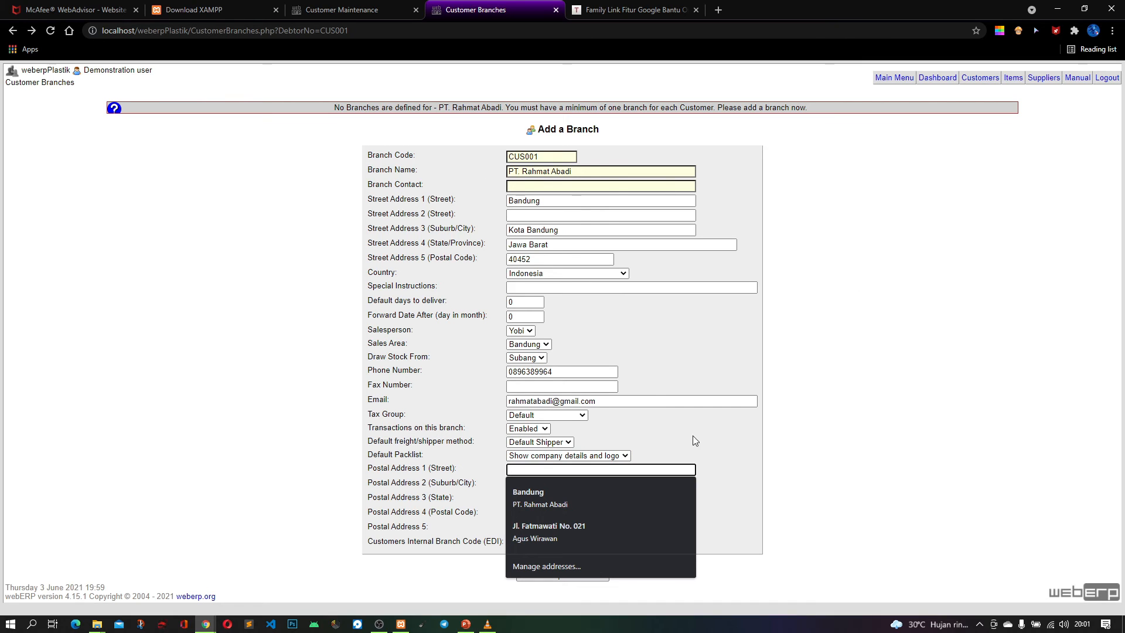
left_click(730, 433)
left_click(535, 470)
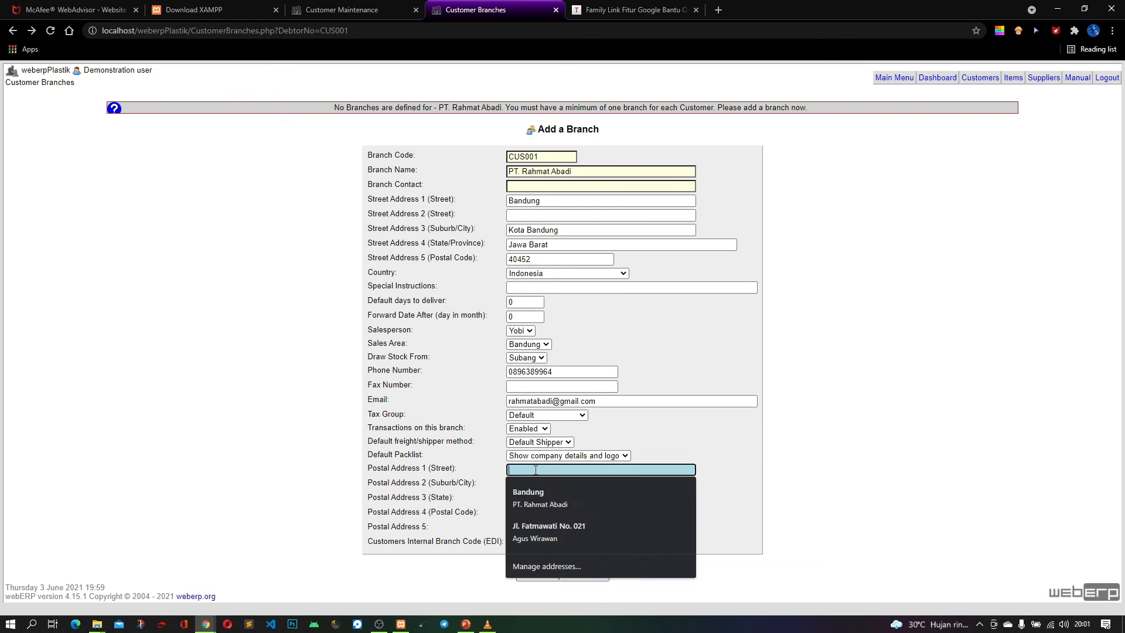
type("Su")
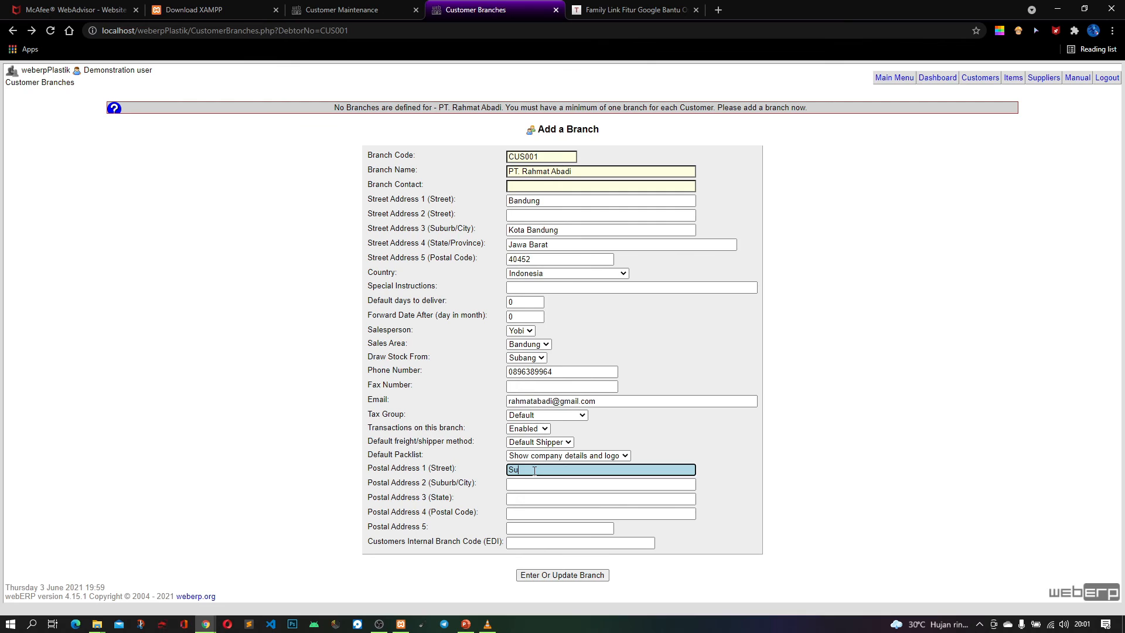
type("bang")
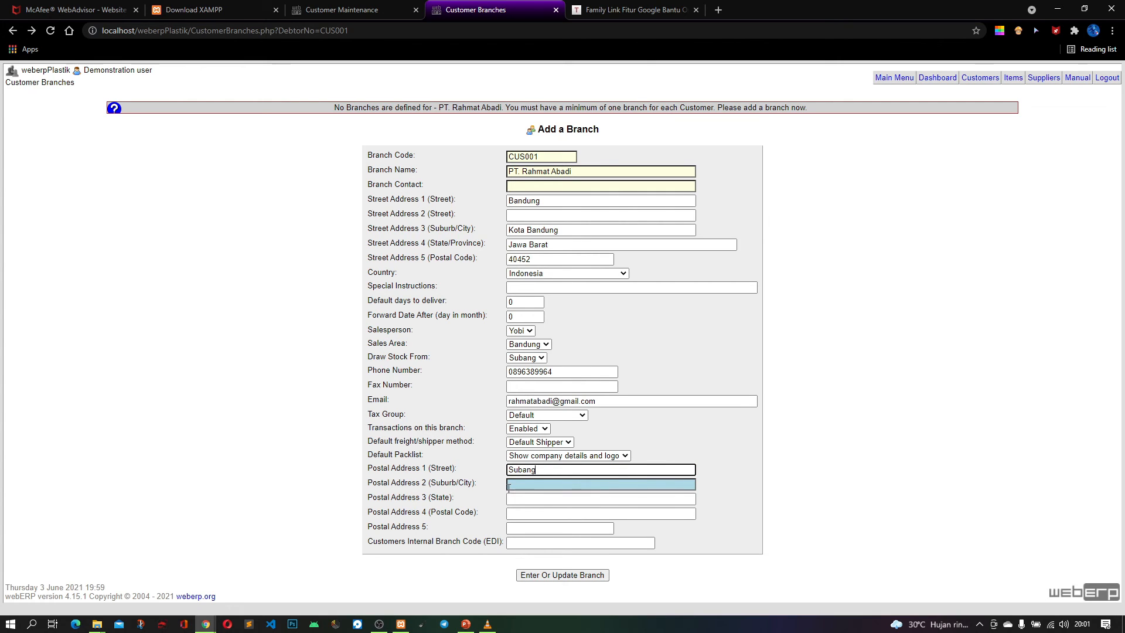
Fill in the suburb/city line of the branch's postal address
left_click(521, 486)
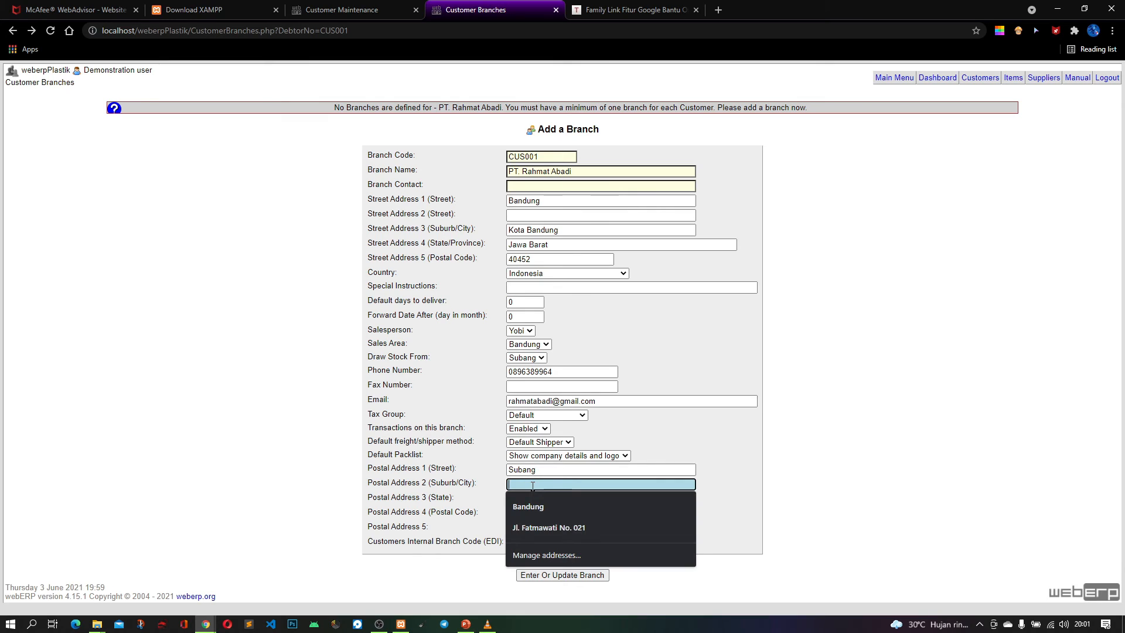
type("Subamg")
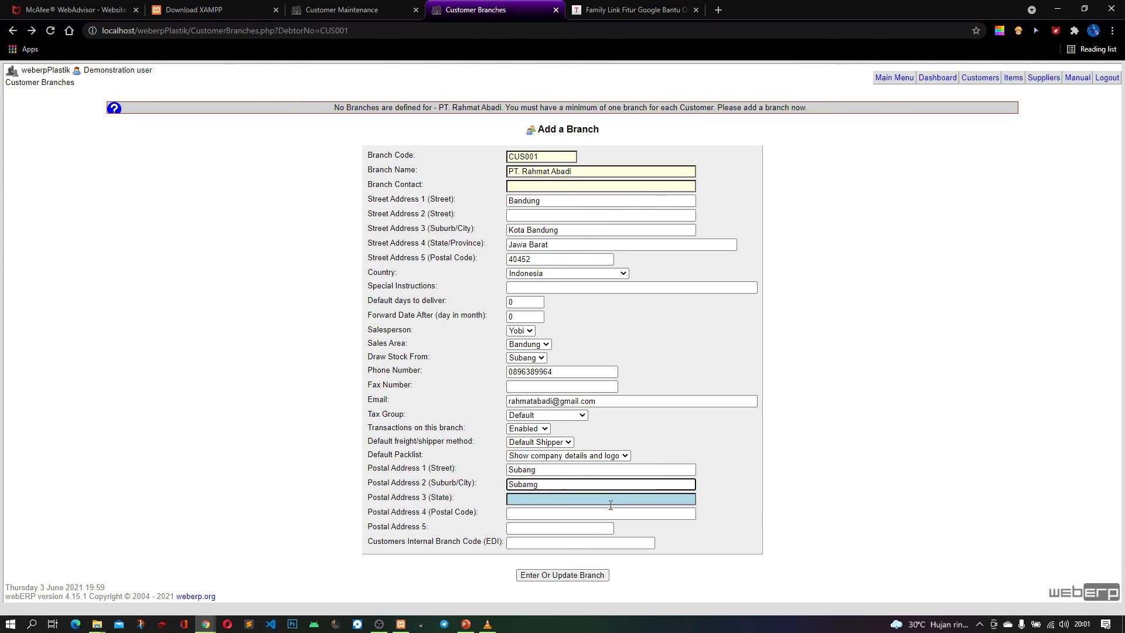
key("BackSpace")
key("BackSpace")
Fill in the postal address's state line and choose its postal code from the saved Bandung suggestion
left_click(608, 502)
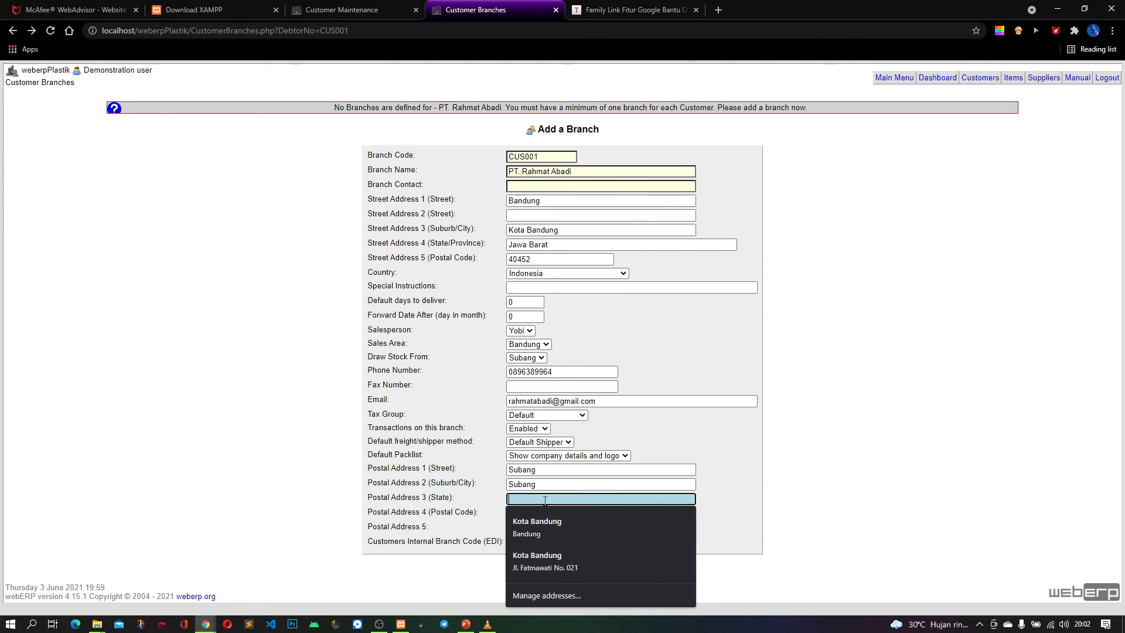
type("Indonesia")
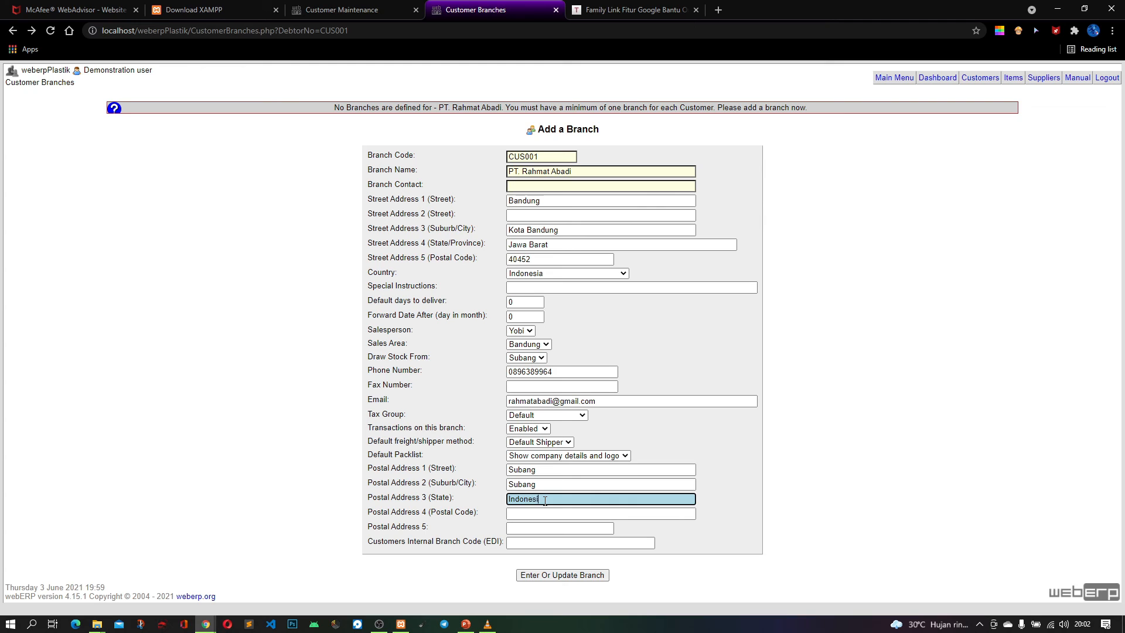
left_click(551, 516)
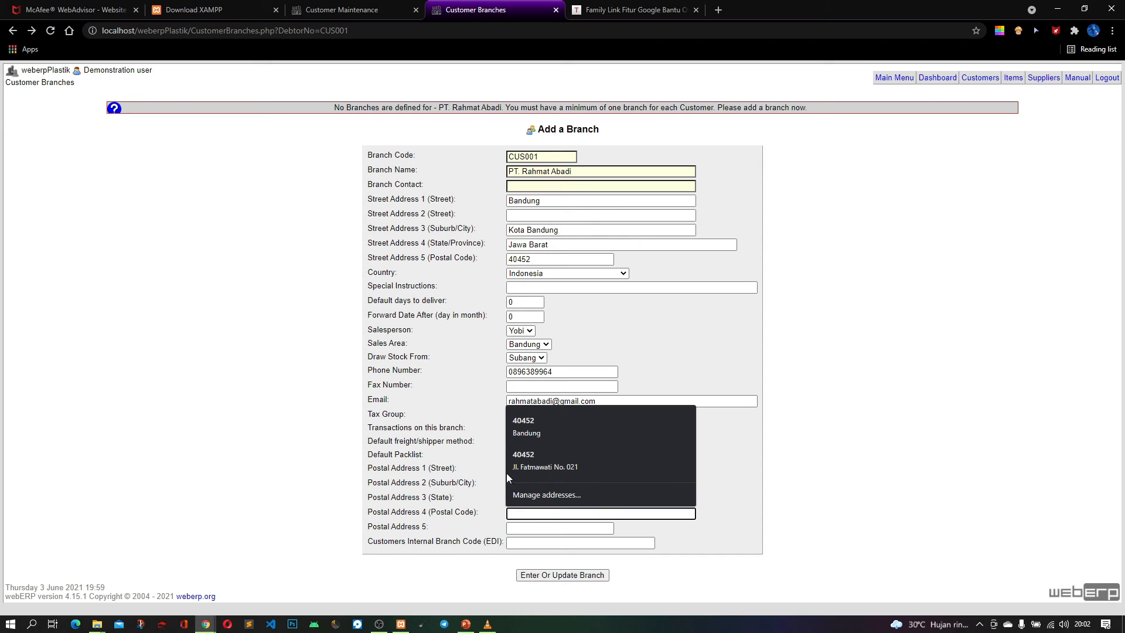
left_click(542, 430)
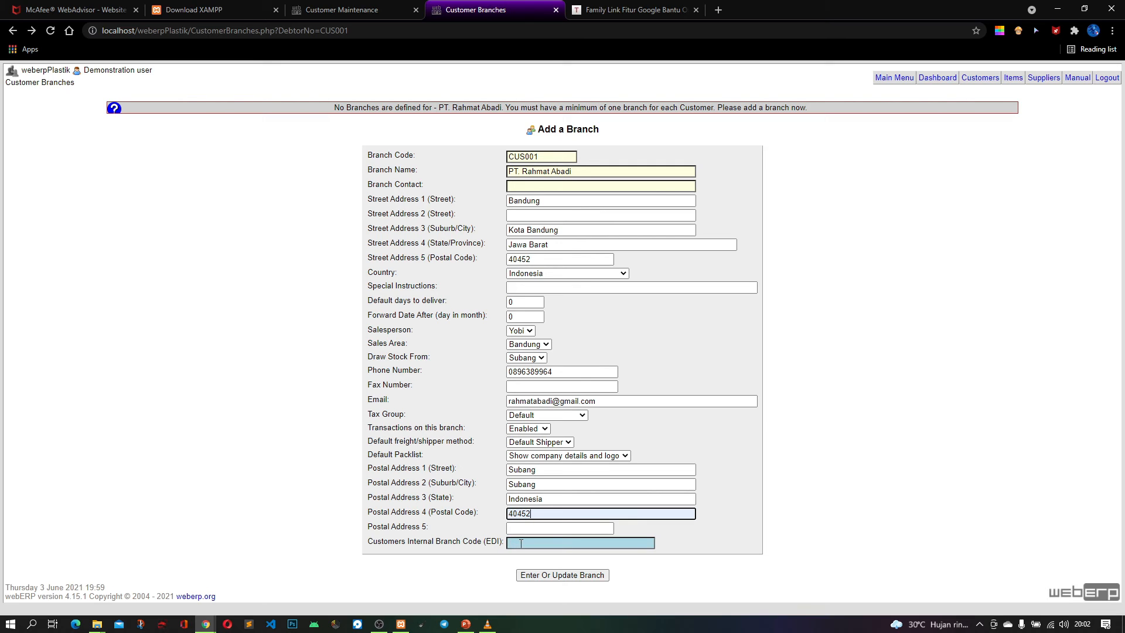
Enter the branch contact's name and save the PT. Rahmat Abadi branch
left_click(528, 188)
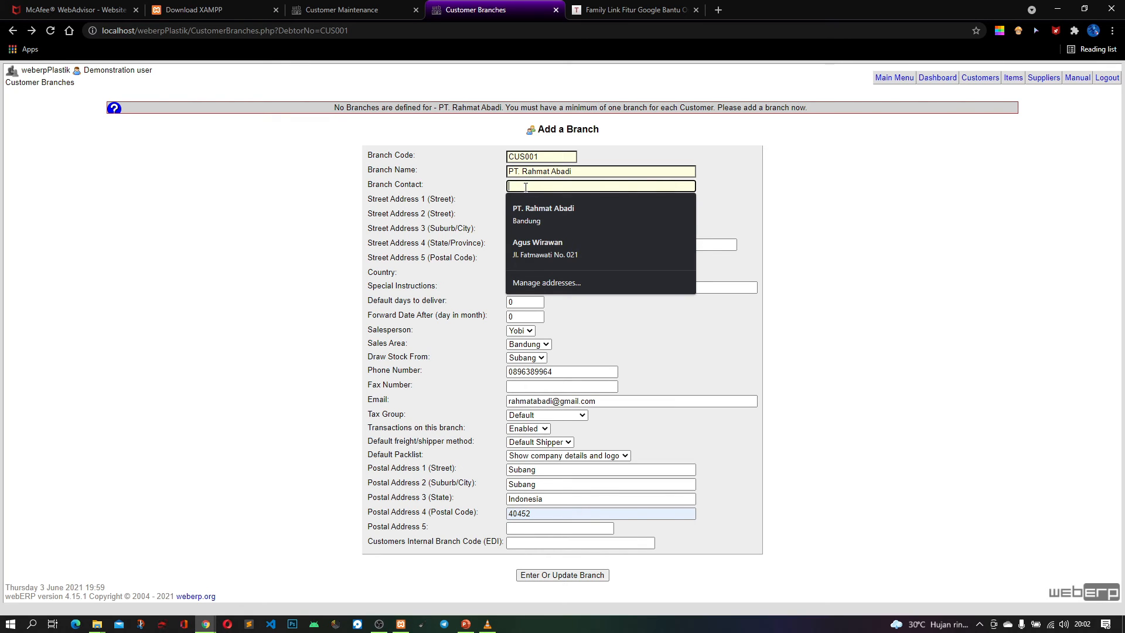
type("R")
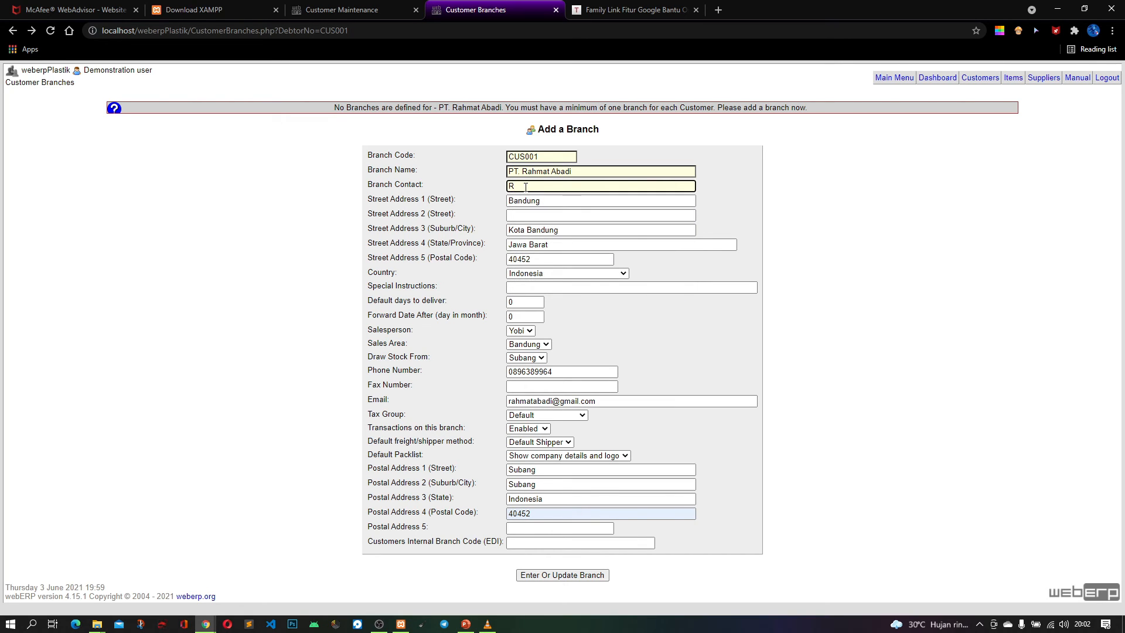
type("ahmat")
key("ctrl+a")
left_click(717, 301)
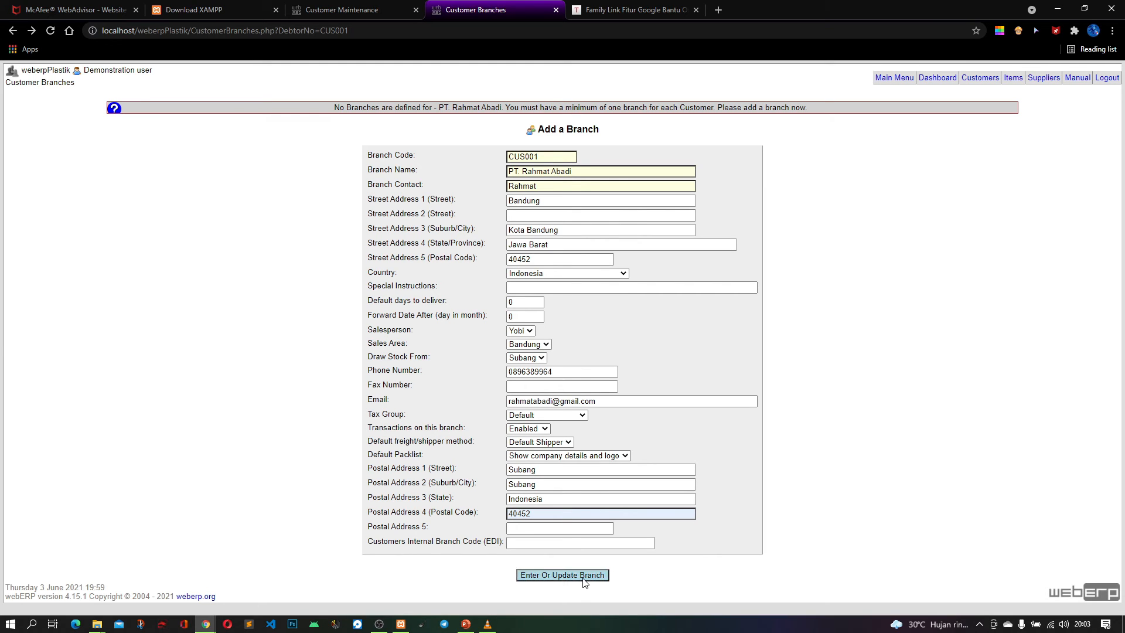
left_click(584, 577)
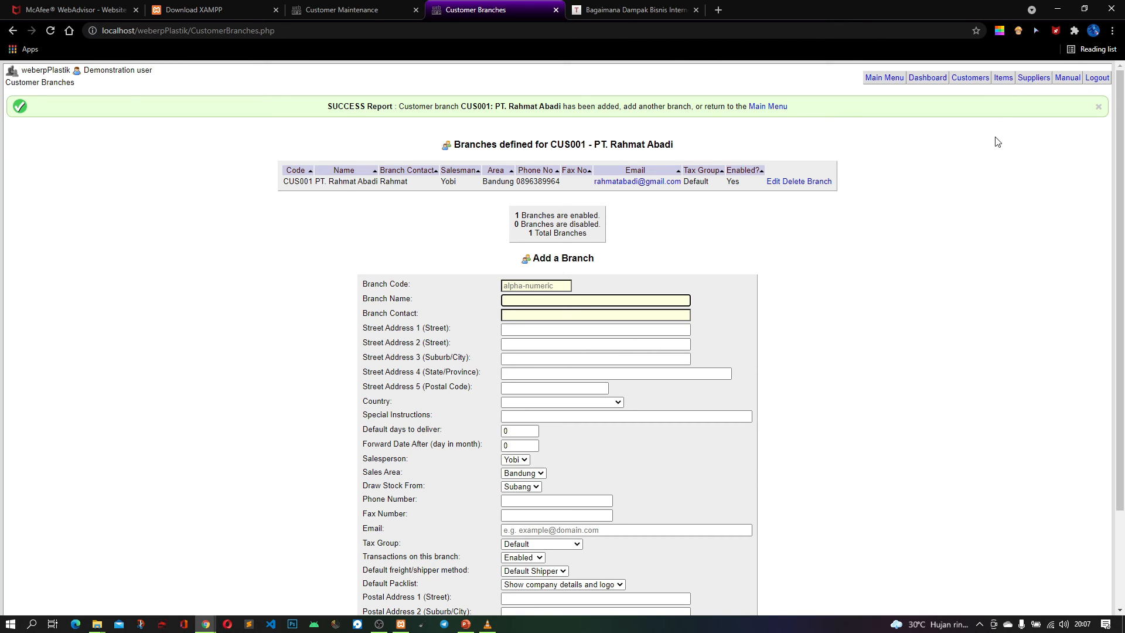
Open the stock category definition form for inventory items and set the category code to CAT001
left_click(1003, 81)
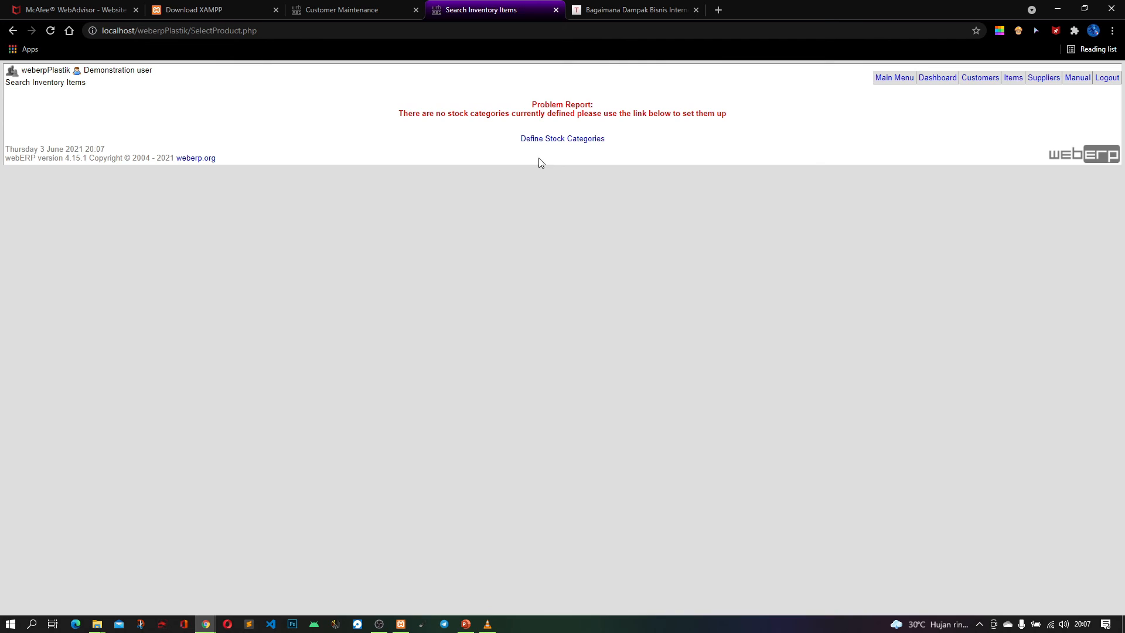
left_click(584, 140)
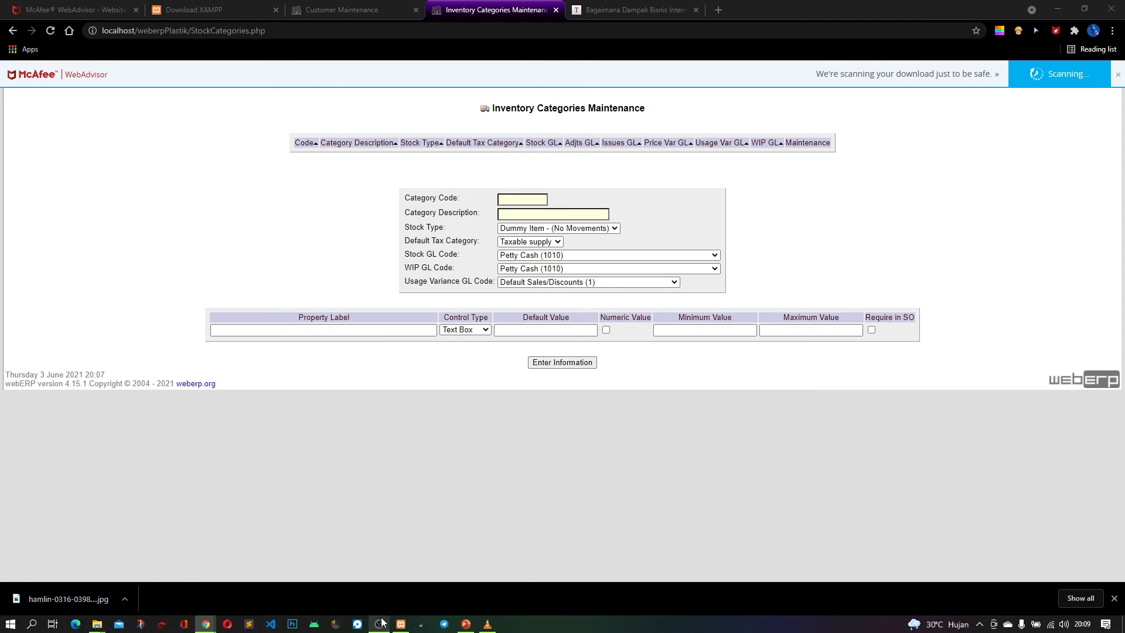
left_click(544, 196)
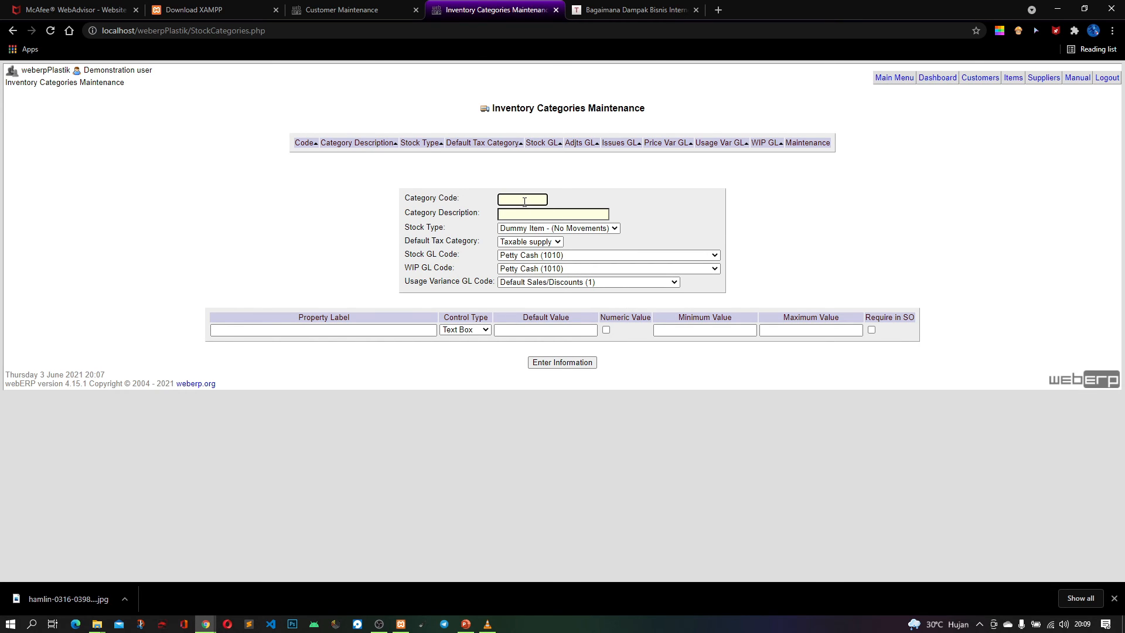
type("001")
key("BackSpace")
key("BackSpace")
type("CatAT001")
Describe the category as Jas Hujan and set its stock type to Finished Goods
left_click(560, 214)
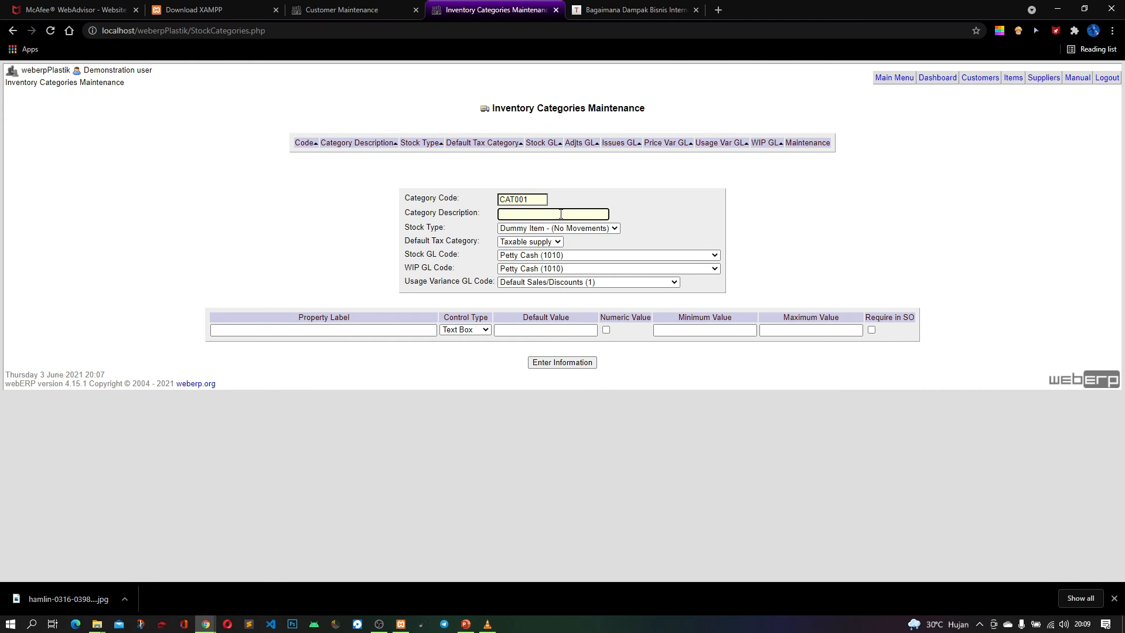
type("Jas Hujan")
left_click(551, 231)
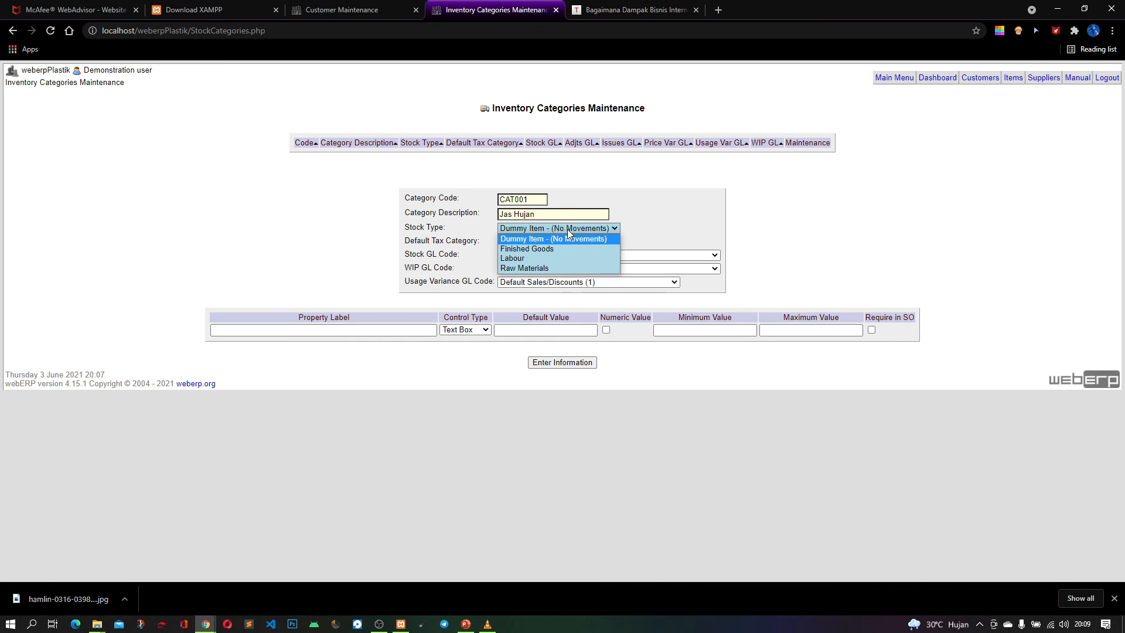
left_click(600, 228)
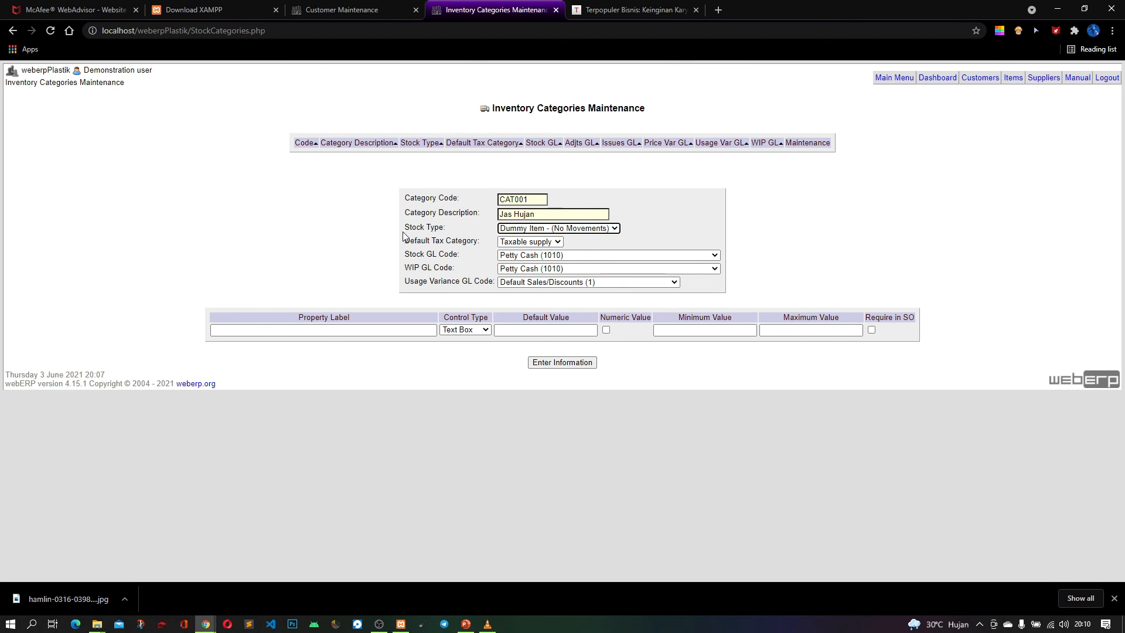
left_click(584, 232)
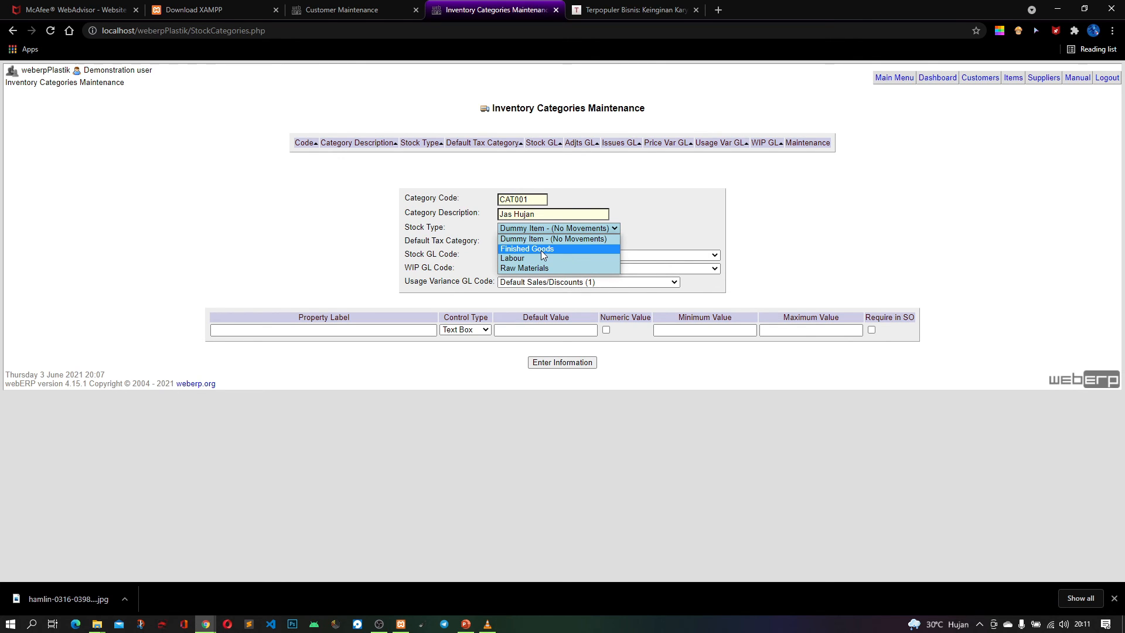
left_click(544, 250)
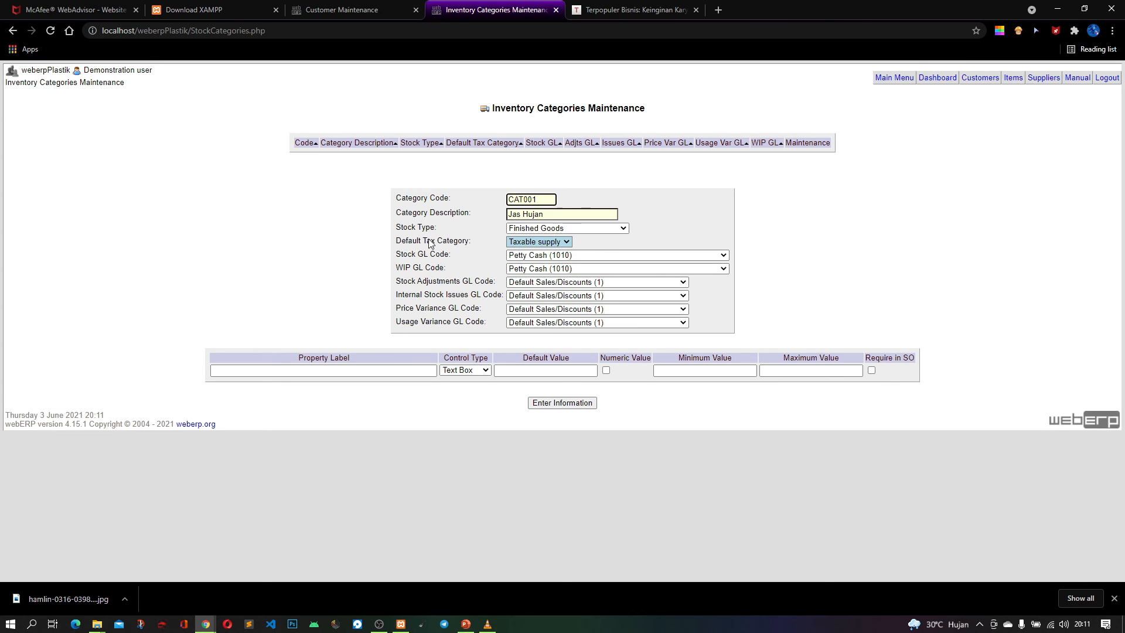
Keep Taxable supply as the default tax category and set the stock GL code to Finished Goods Inventory (1460)
left_click(510, 243)
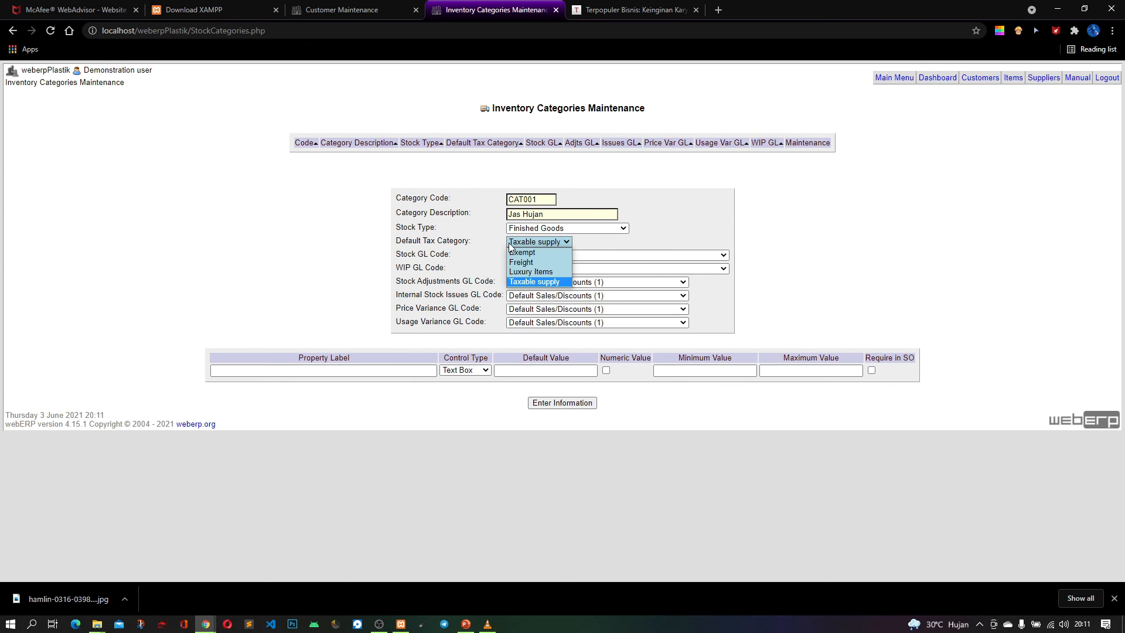
left_click(542, 242)
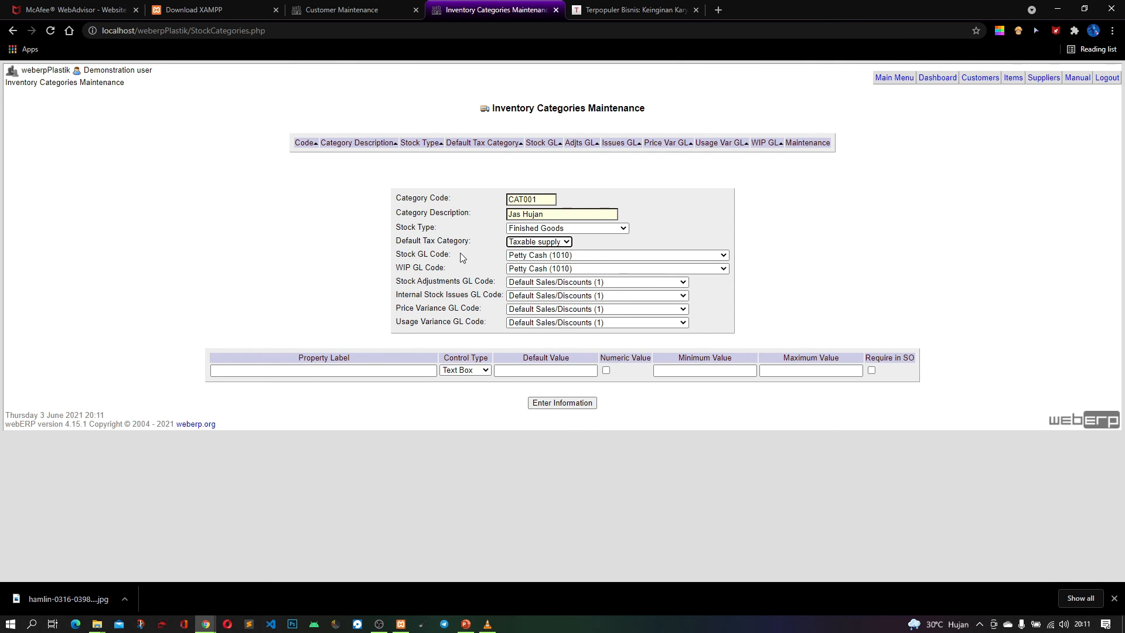
left_click(632, 257)
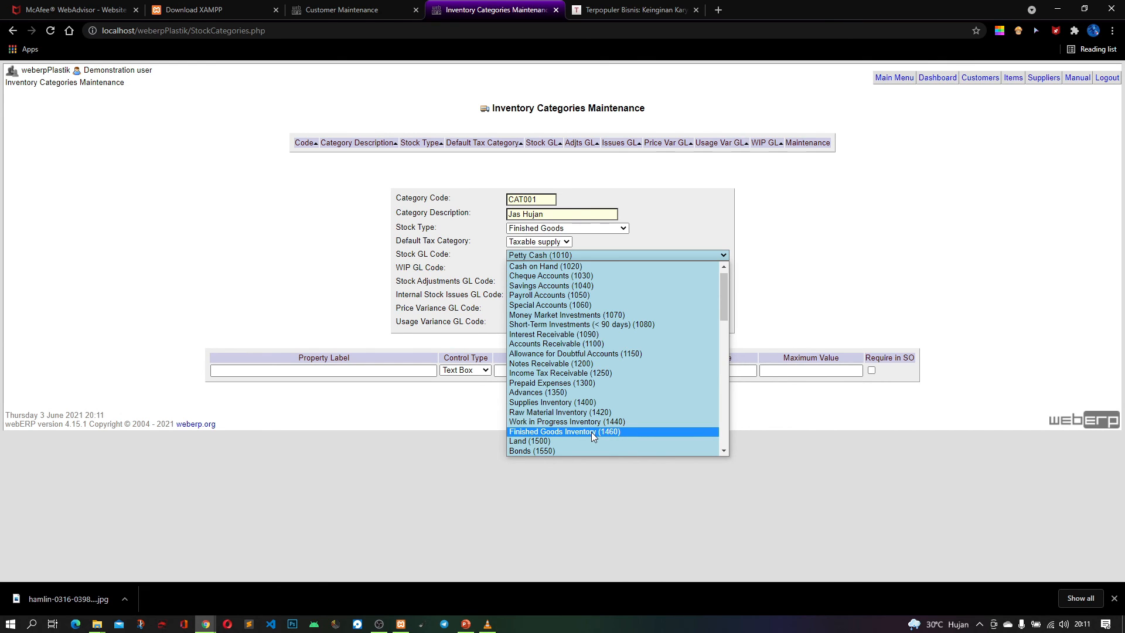
left_click(592, 432)
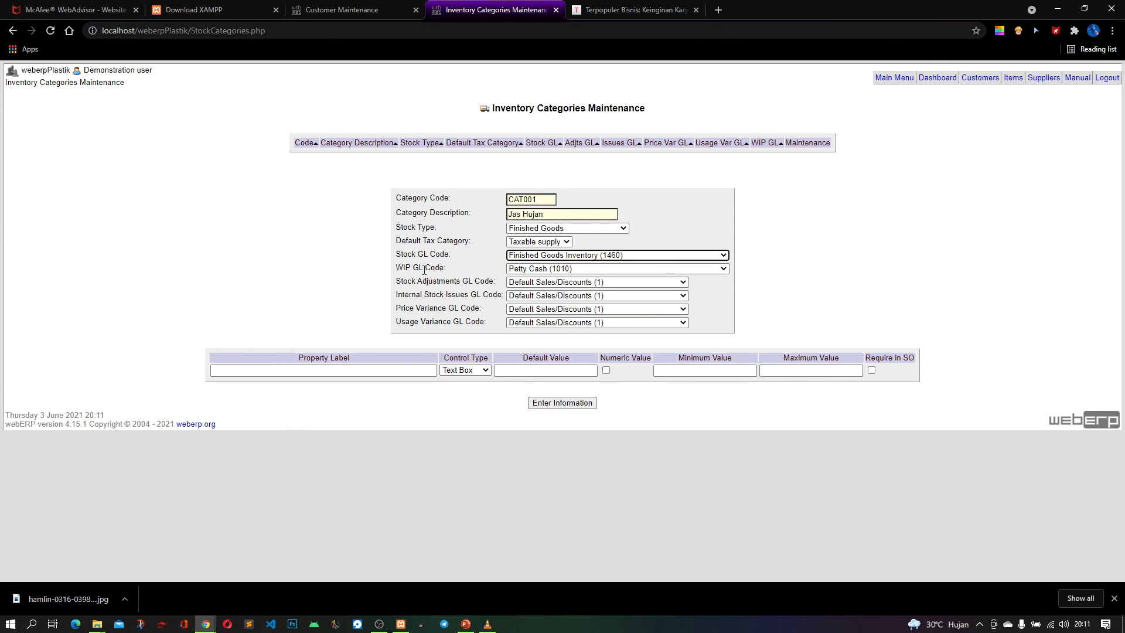
Keep Petty Cash (1010) as the WIP GL code and save the Jas Hujan stock category
left_click(554, 268)
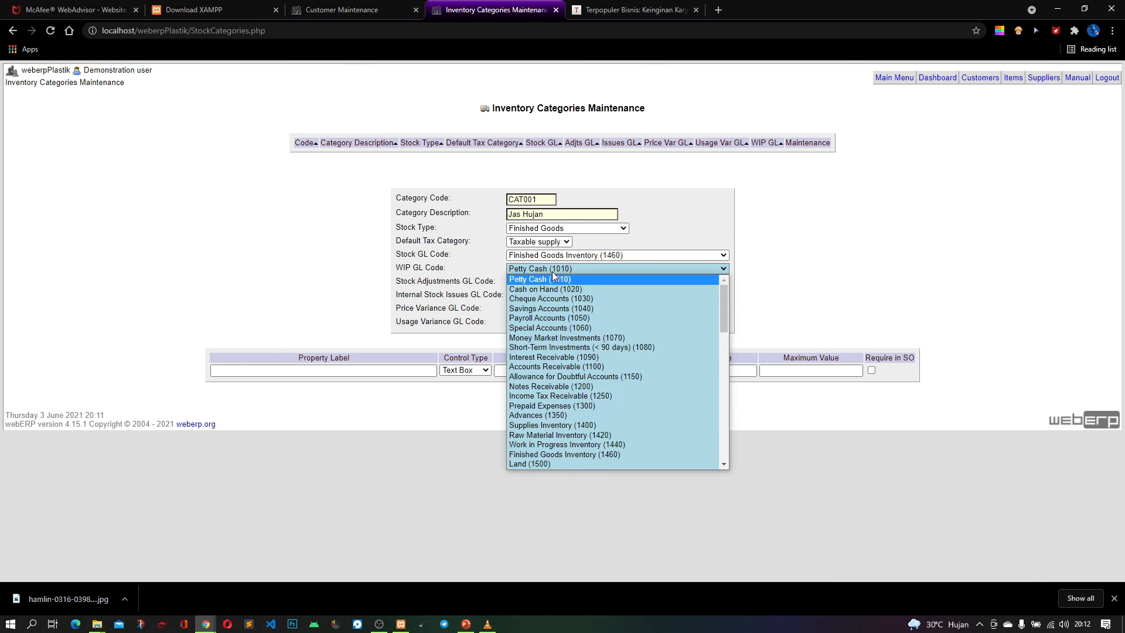
left_click(727, 248)
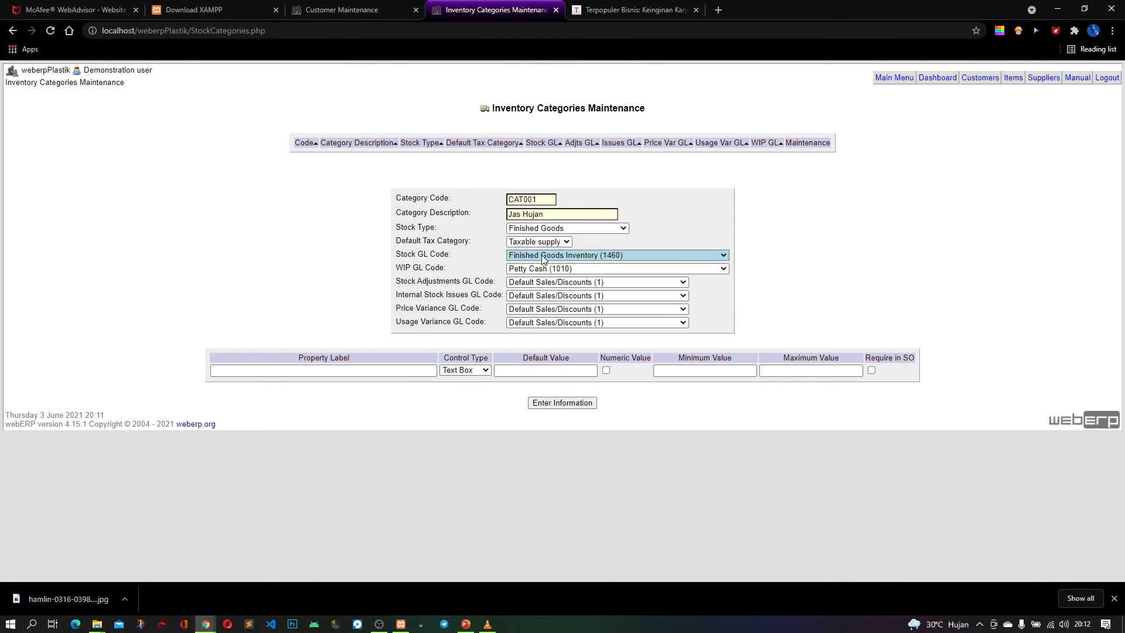
left_click(543, 259)
left_click(770, 253)
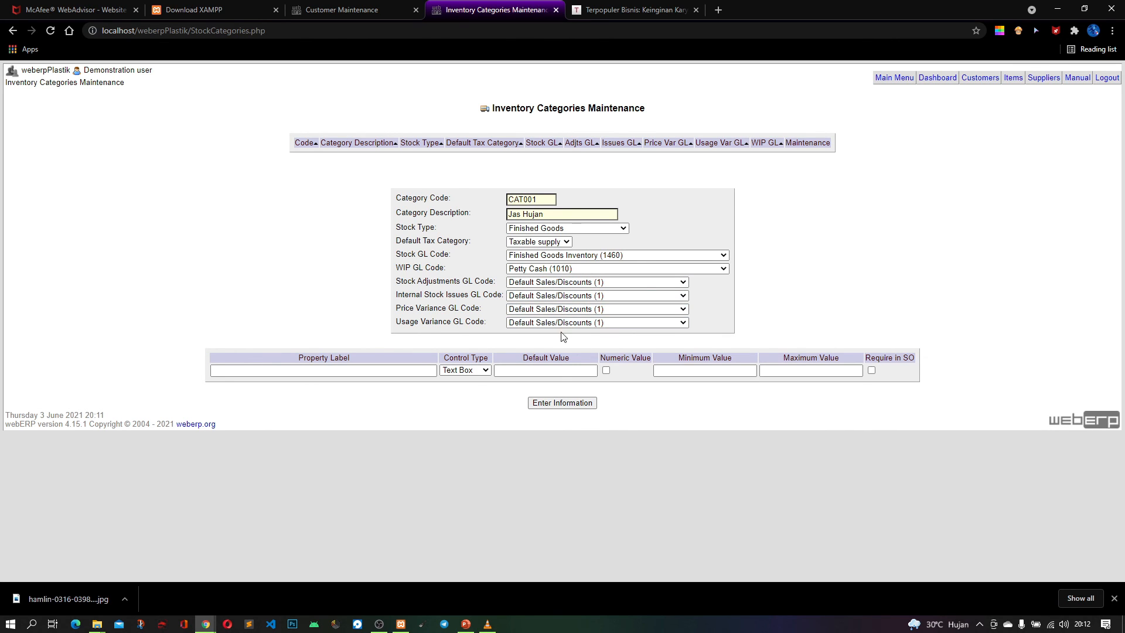
left_click(561, 403)
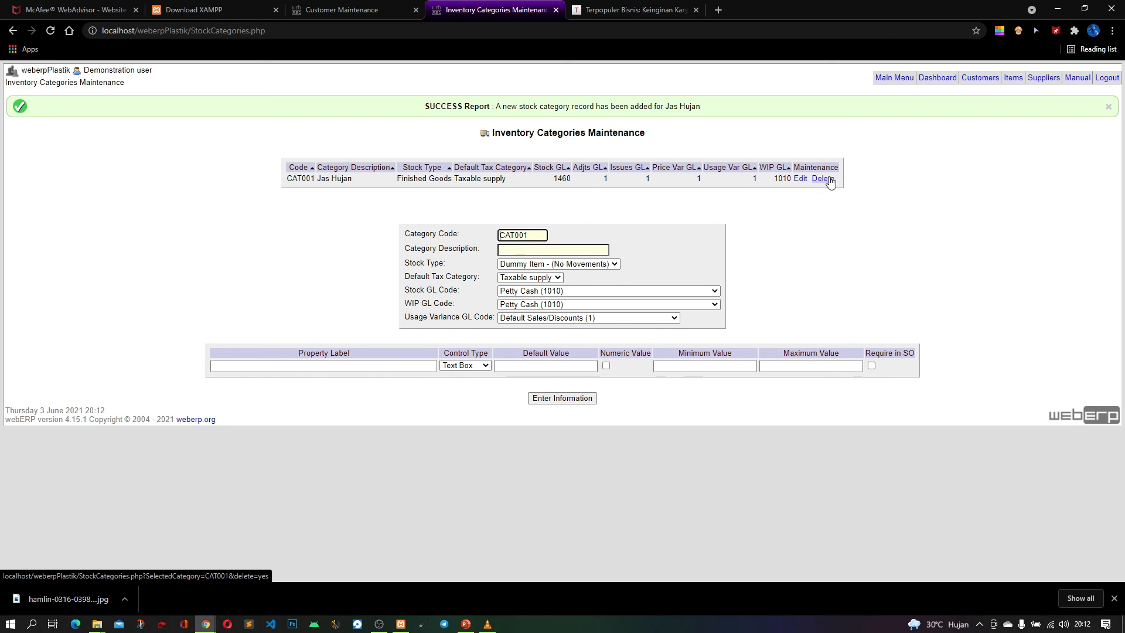
Return from the stock category page to the inventory item search and search across all stock categories
left_click(539, 278)
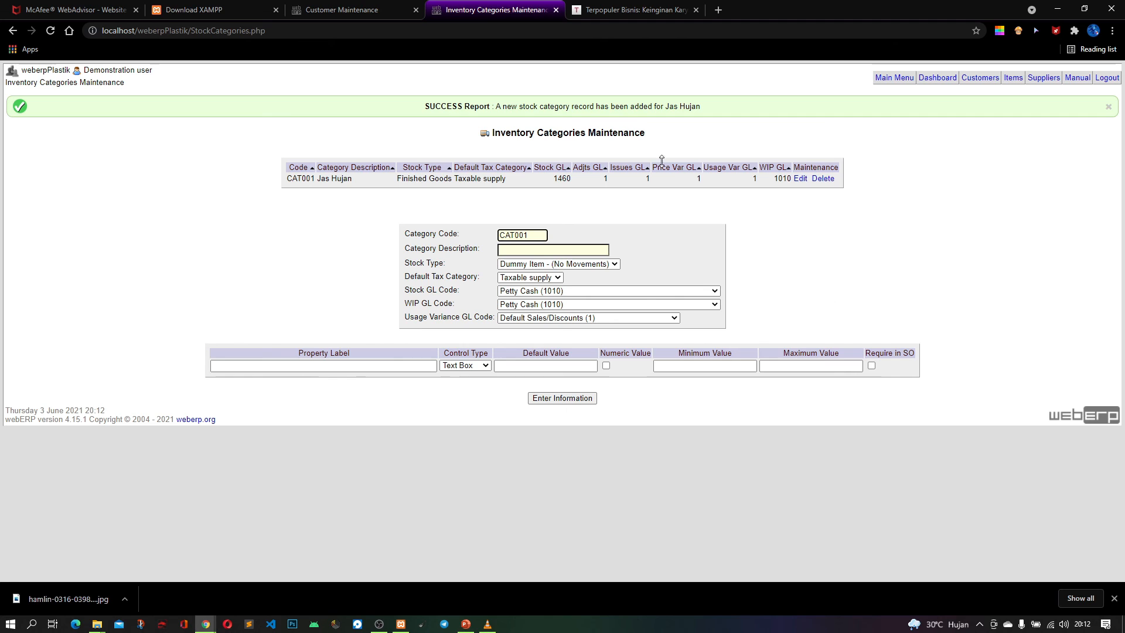
left_click(350, 12)
left_click(453, 13)
left_click(13, 31)
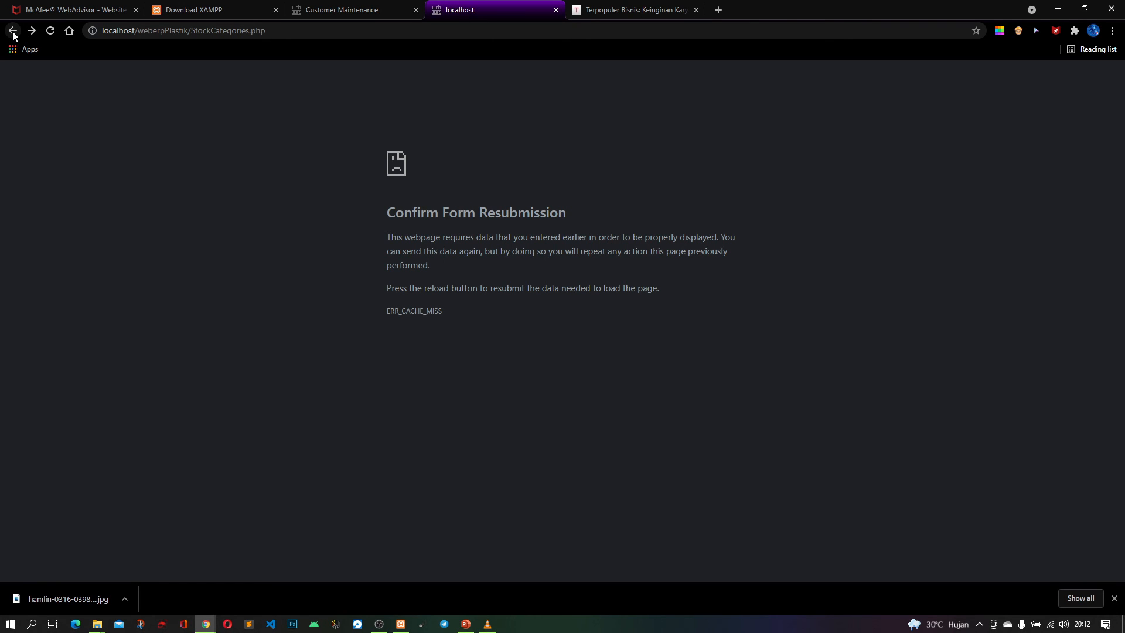
left_click(51, 32)
left_click(610, 121)
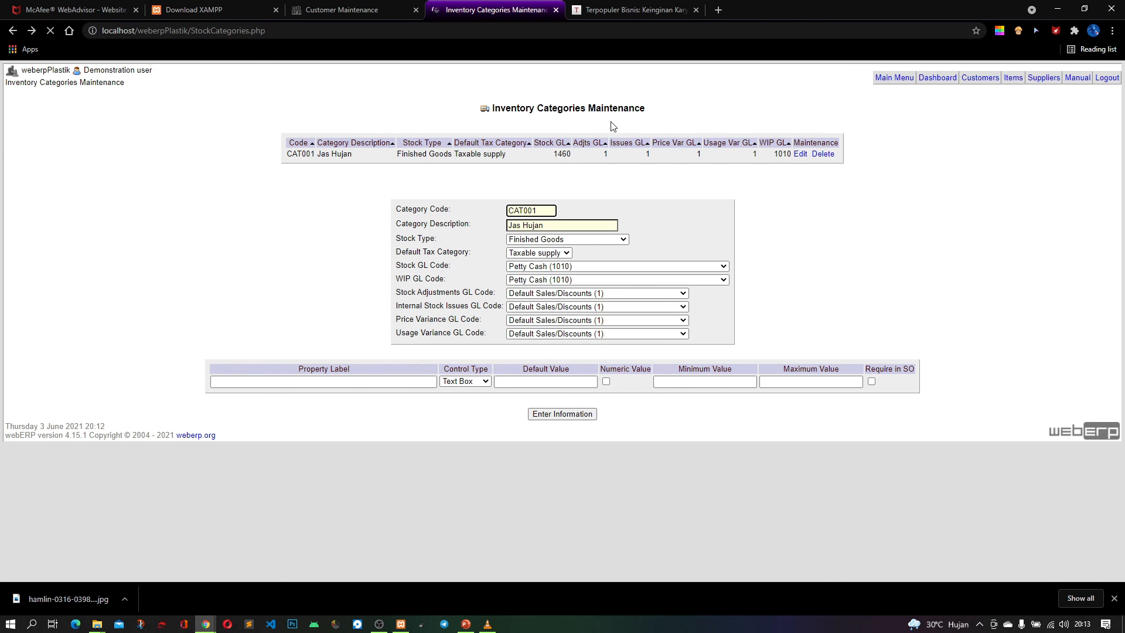
left_click(13, 30)
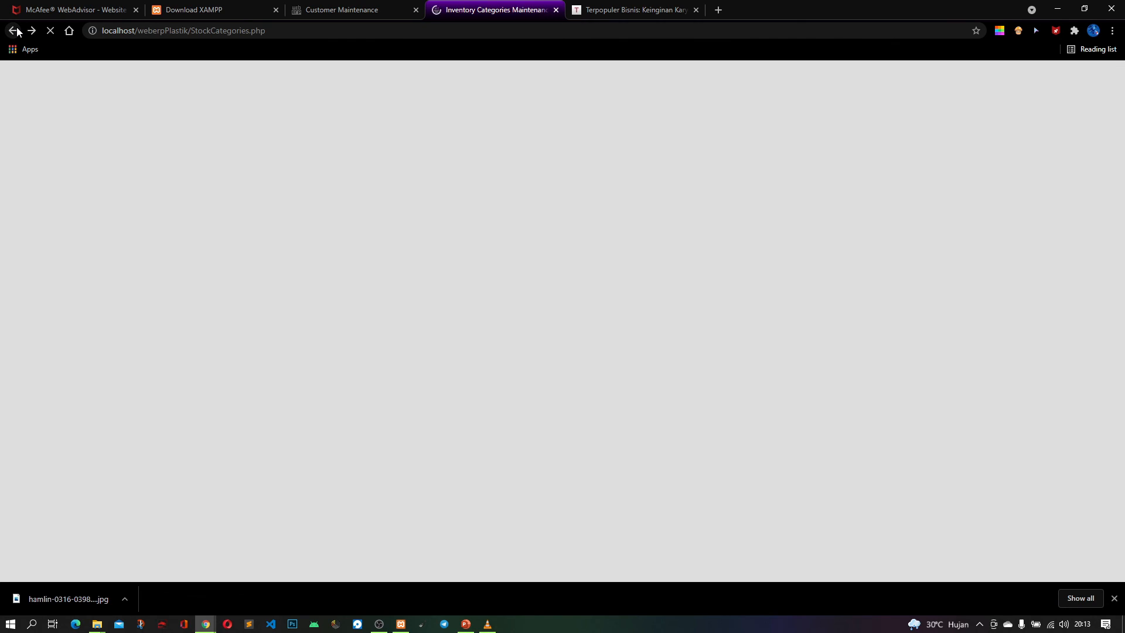
left_click(14, 30)
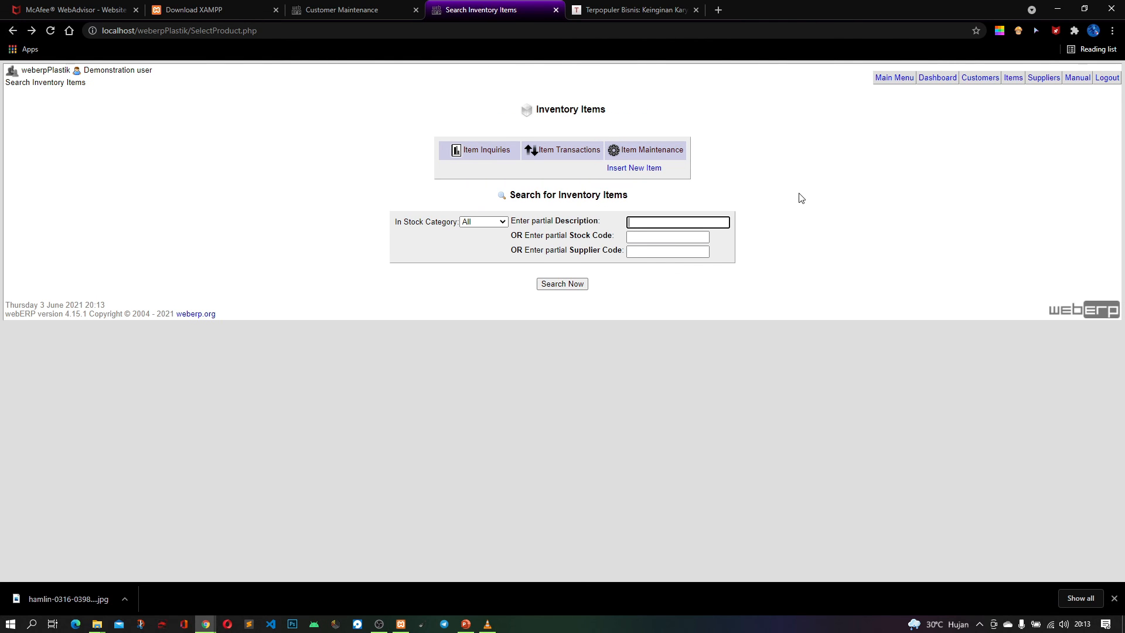
left_click(564, 281)
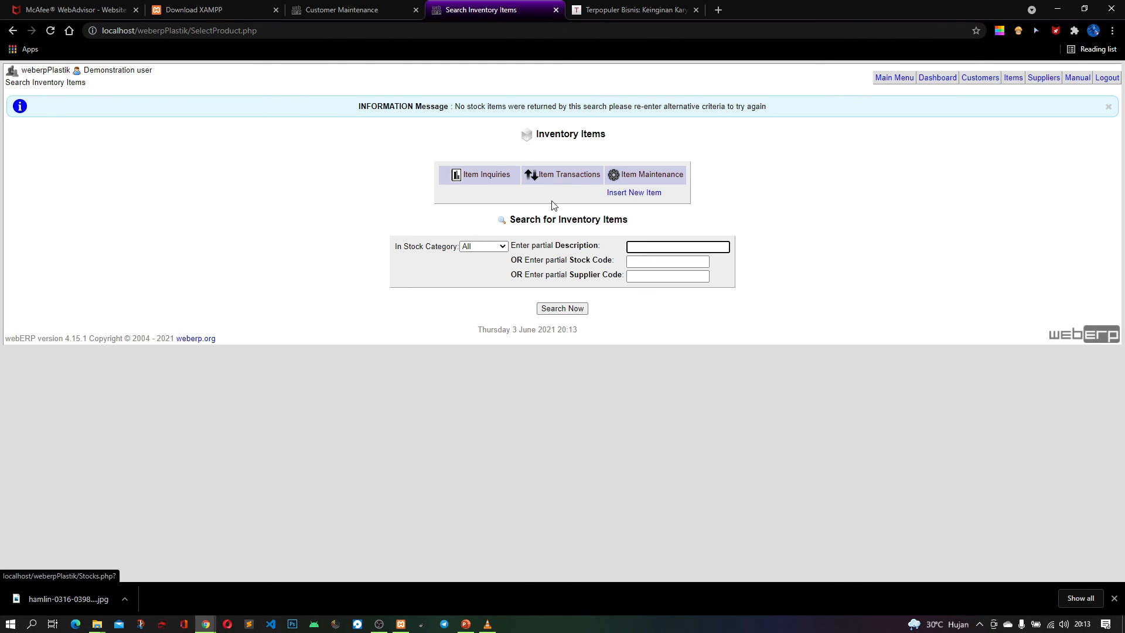
Start a new inventory item with the item code item001 and the short description Jas Hujan
left_click(635, 194)
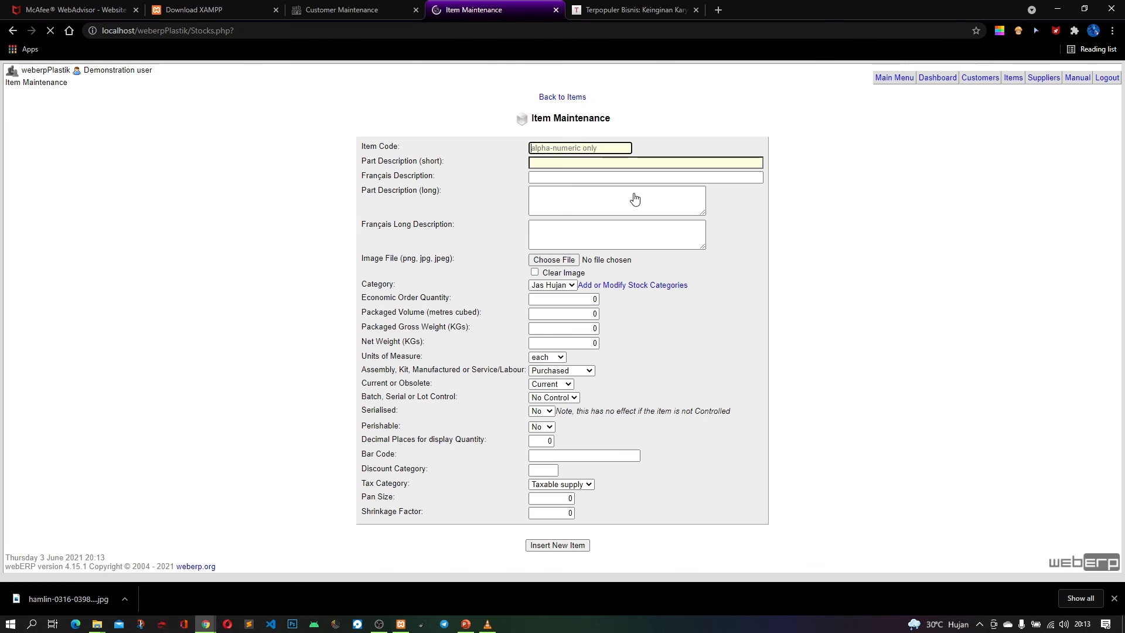
left_click(552, 147)
type("item")
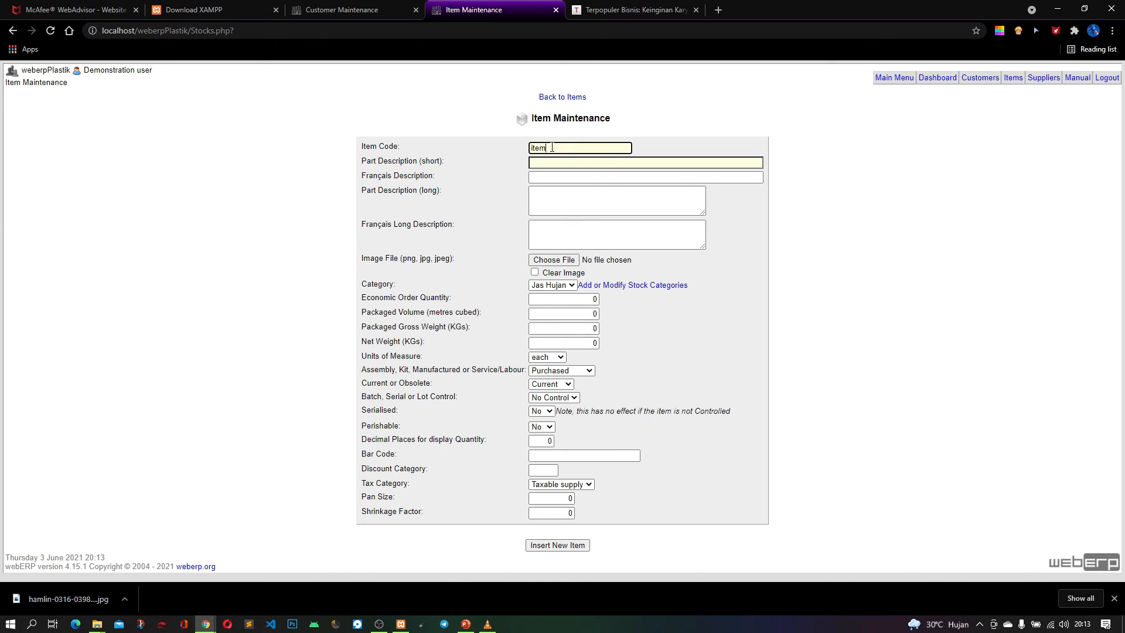
type("001")
left_click(558, 164)
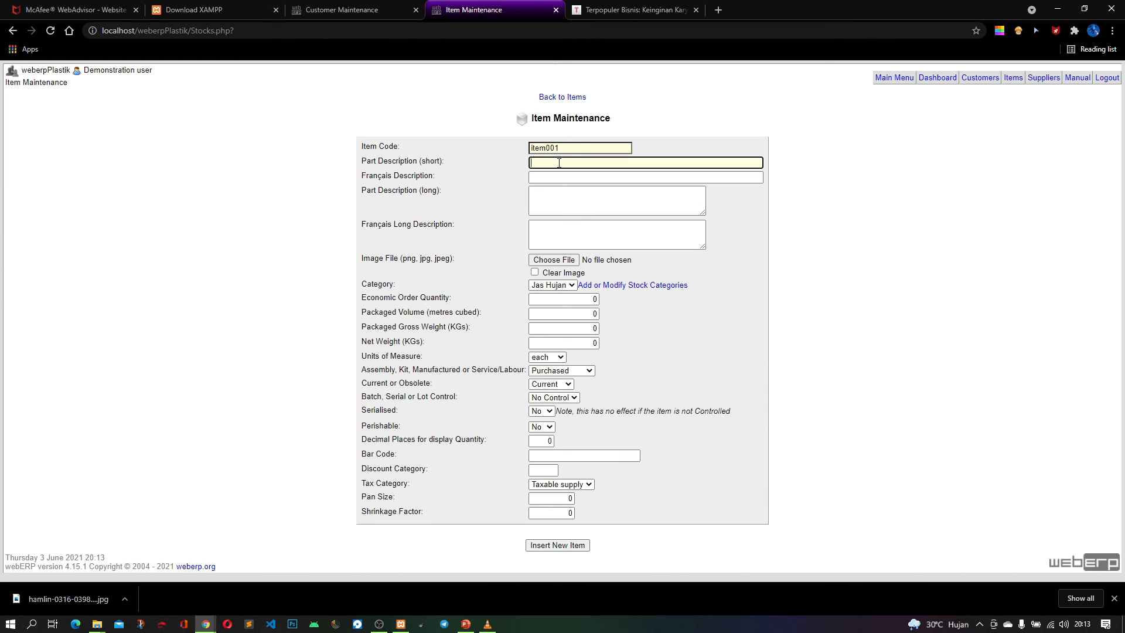
type("Jash")
key("BackSpace")
type("Hujan")
Enter Jas Hujan Anti Bocor as the item's long part description
left_click(569, 197)
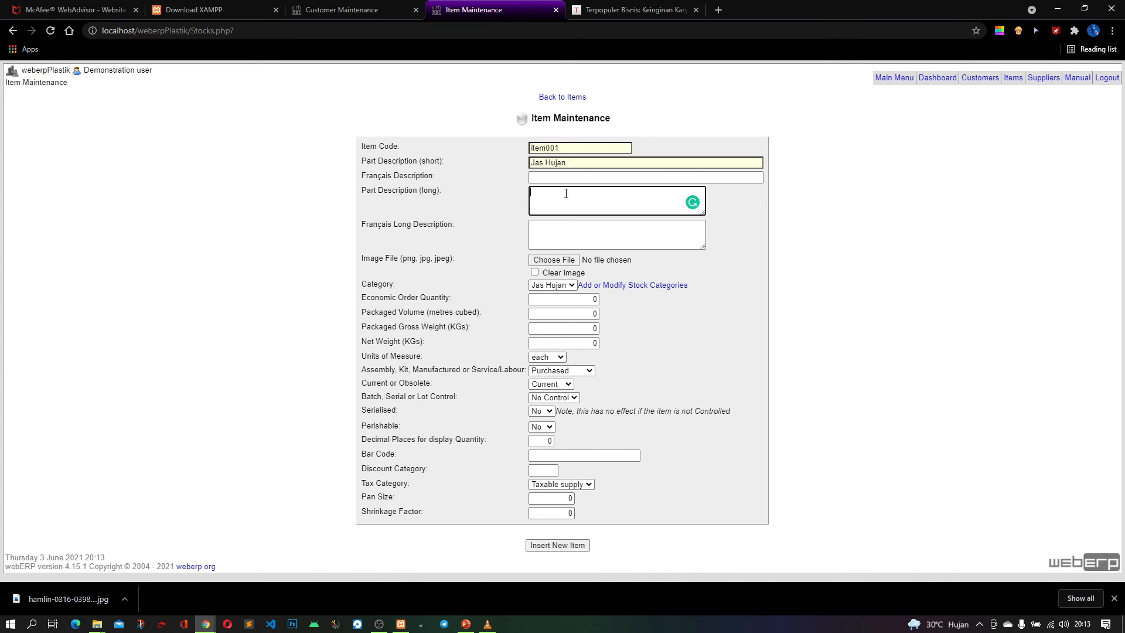
type("Jas Hujan AnyiBocor")
left_click(551, 261)
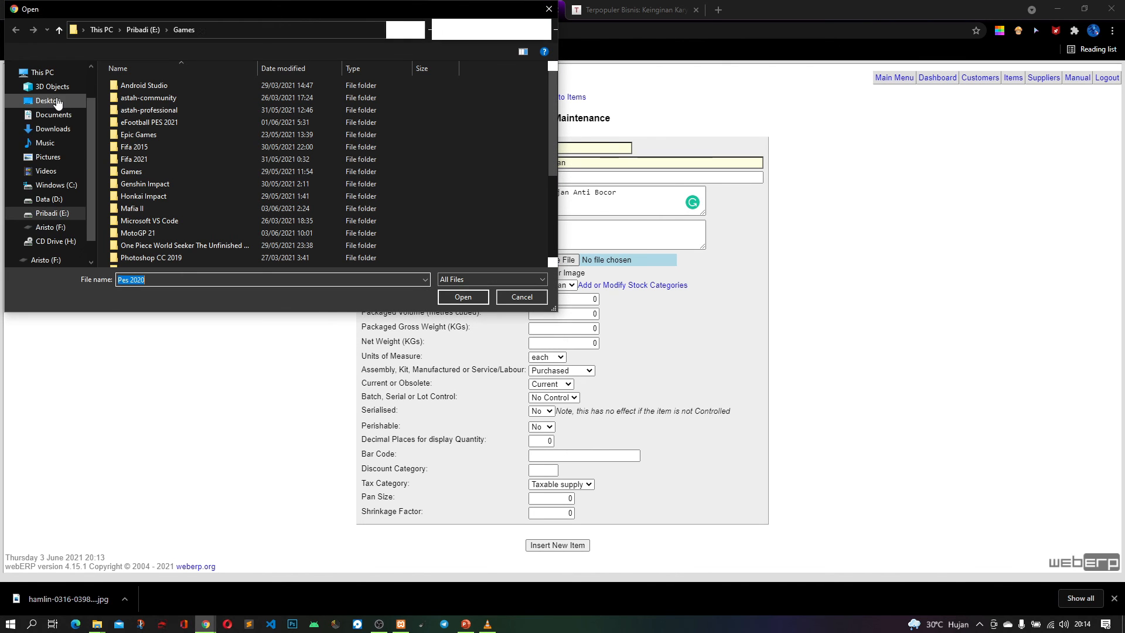
left_click(68, 225)
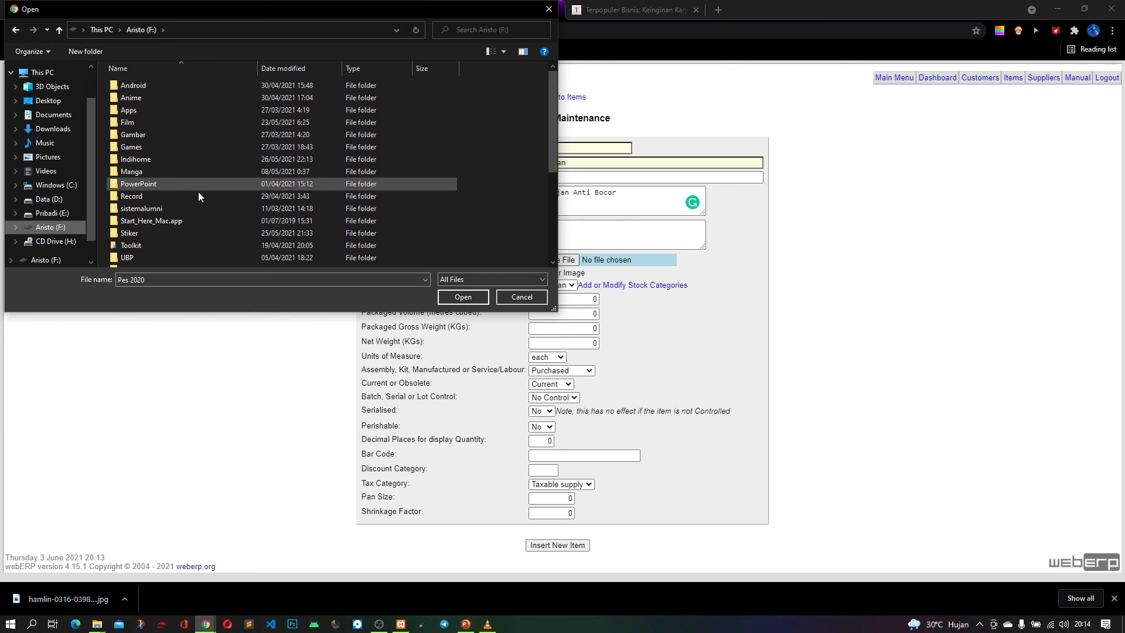
double_click(188, 259)
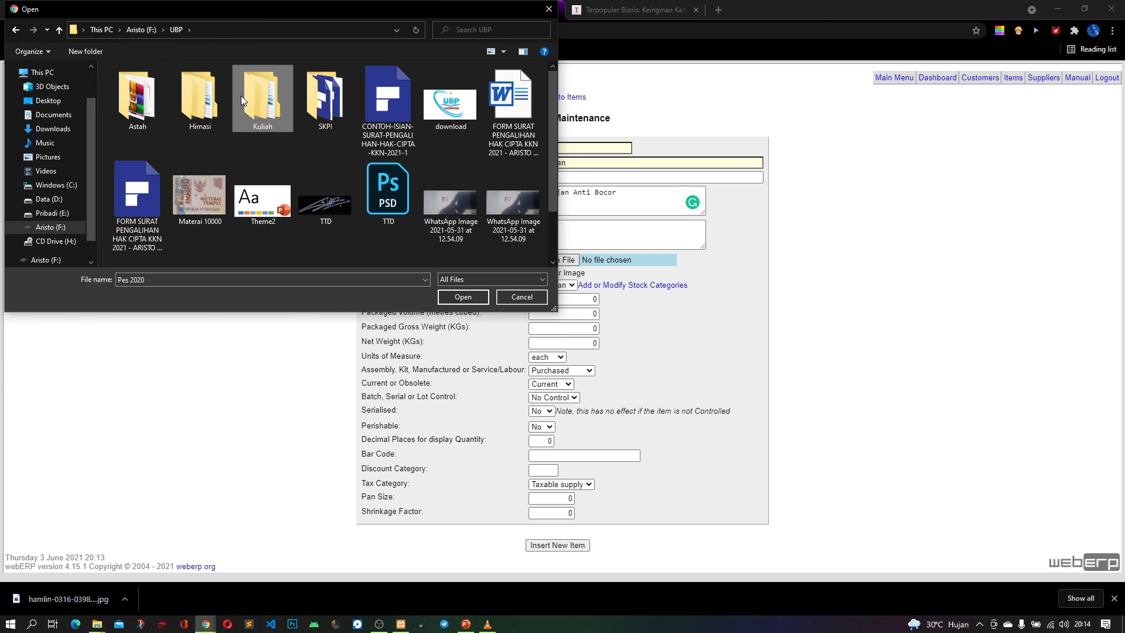
double_click(241, 96)
double_click(189, 101)
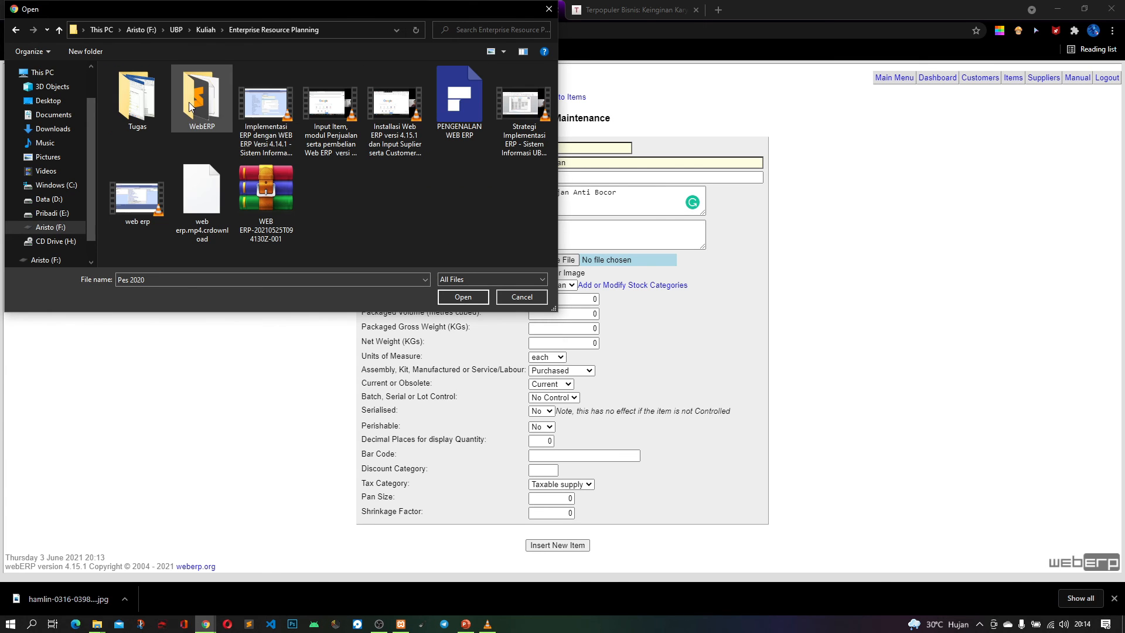
double_click(127, 93)
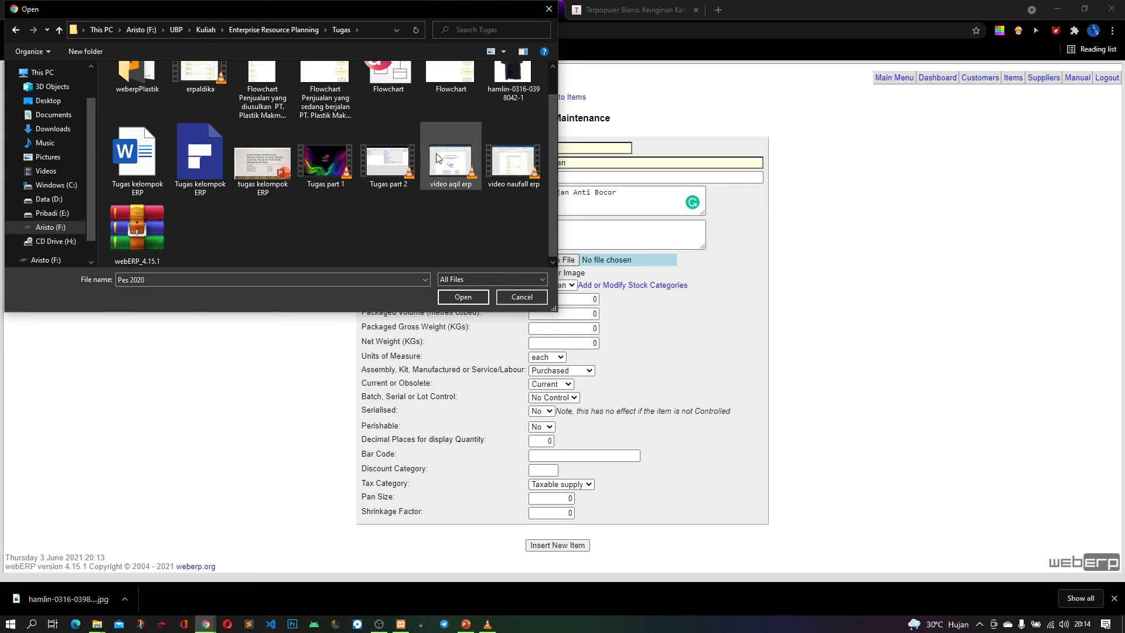
left_click(505, 111)
left_click(459, 298)
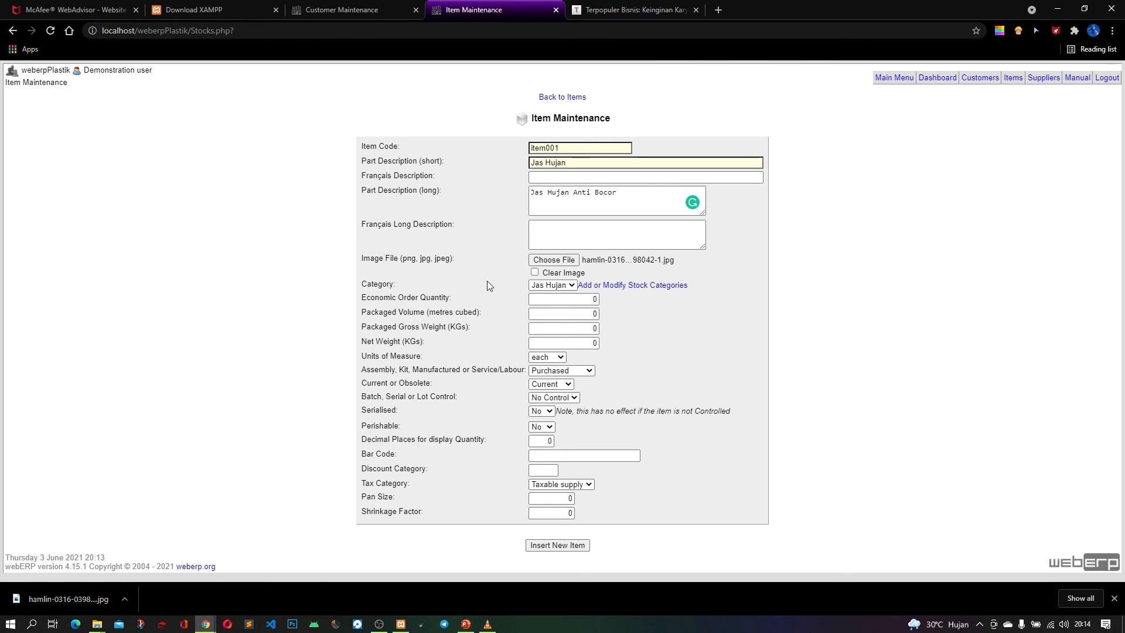
Keep Jas Hujan as the item's category and check the stock category maintenance page in a separate tab, closing it again
left_click(562, 285)
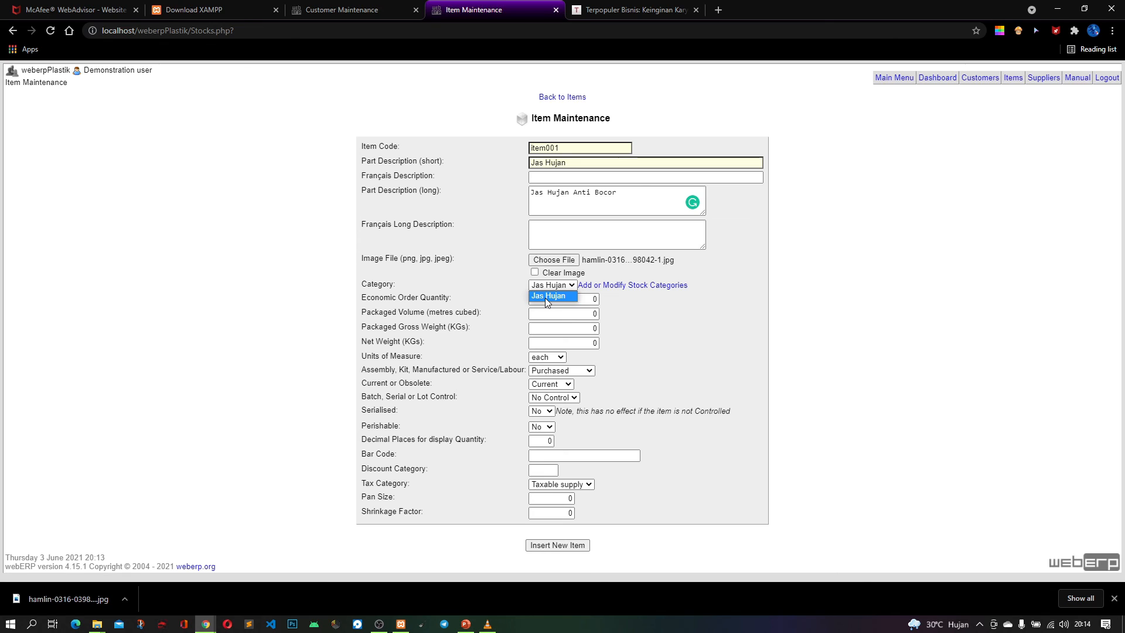
left_click(652, 335)
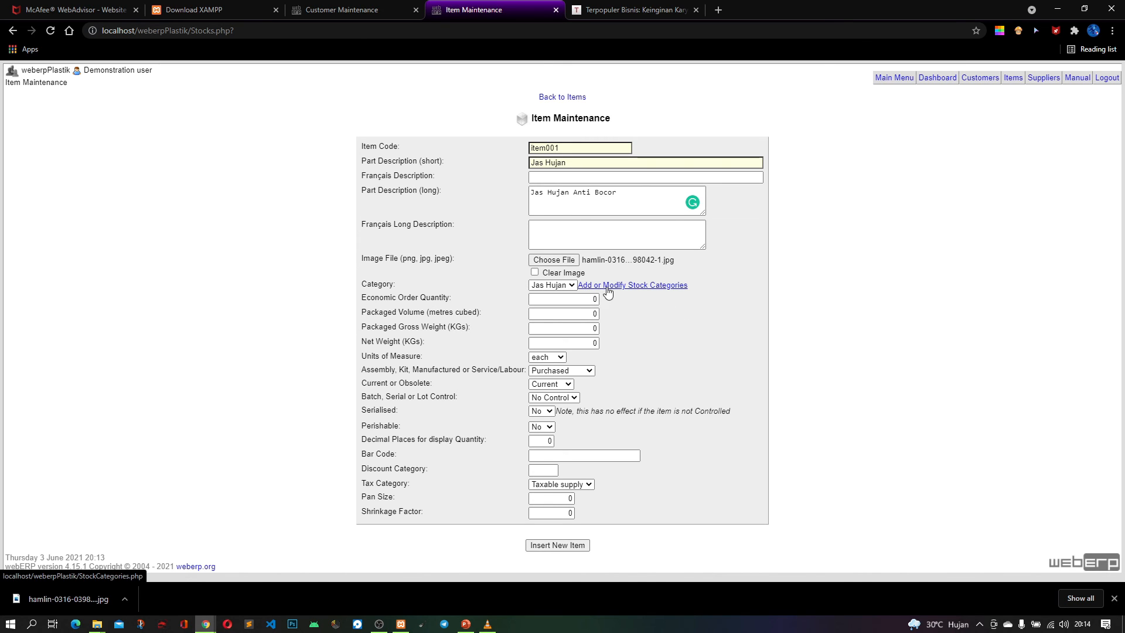
right_click(672, 285)
left_click(718, 295)
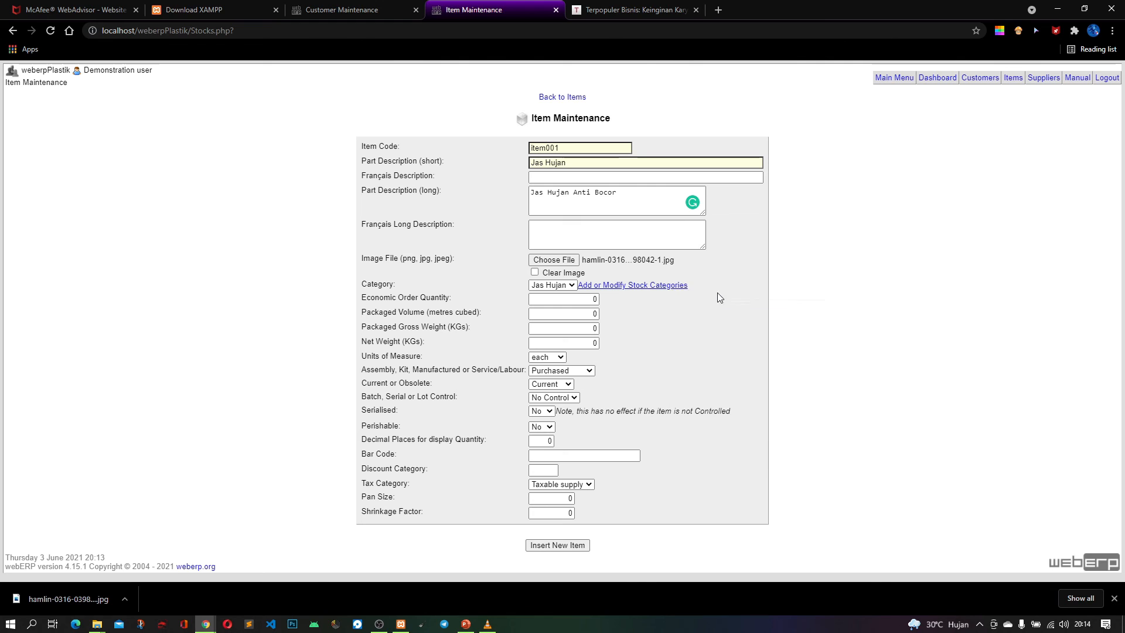
left_click(620, 11)
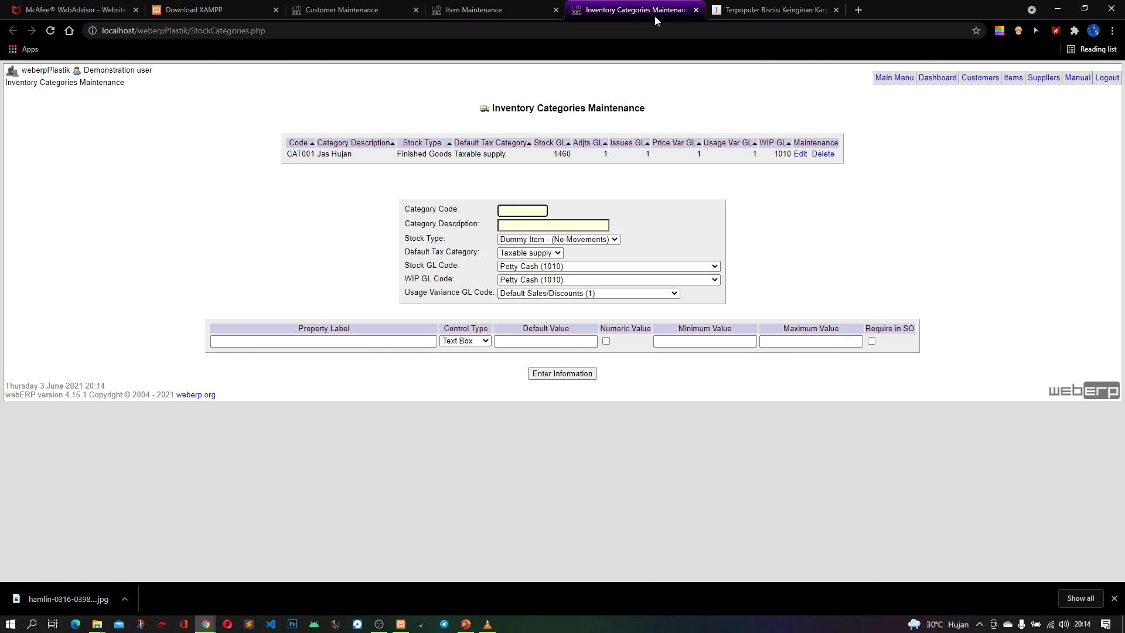
left_click(696, 10)
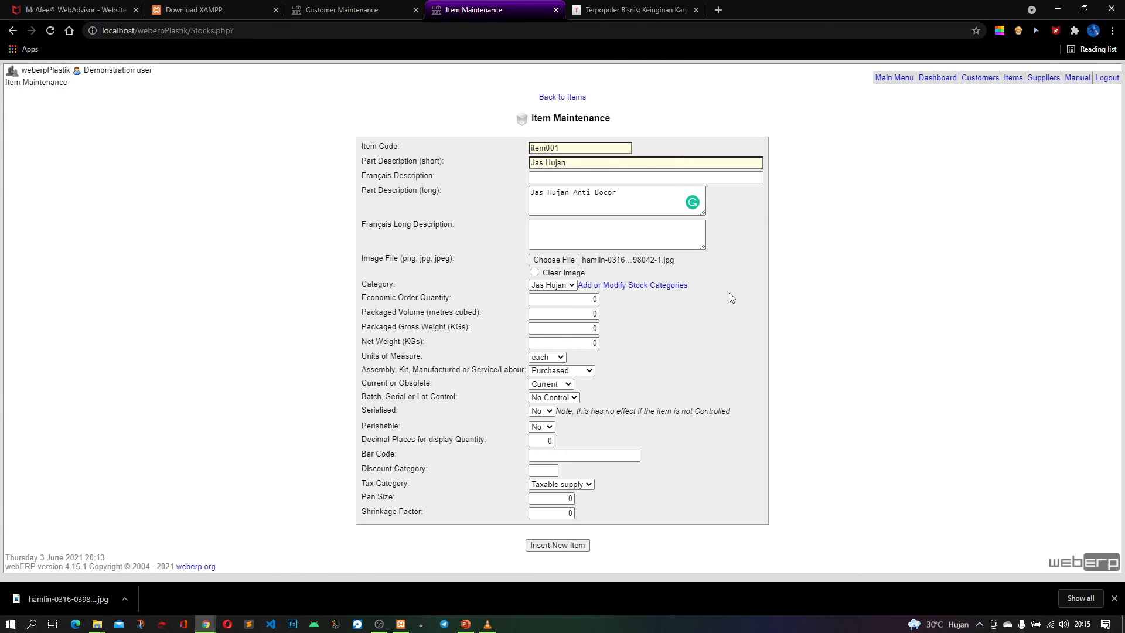
Set the item's economic order quantity to 500 and its packaged gross weight to 1 kg
left_click(577, 299)
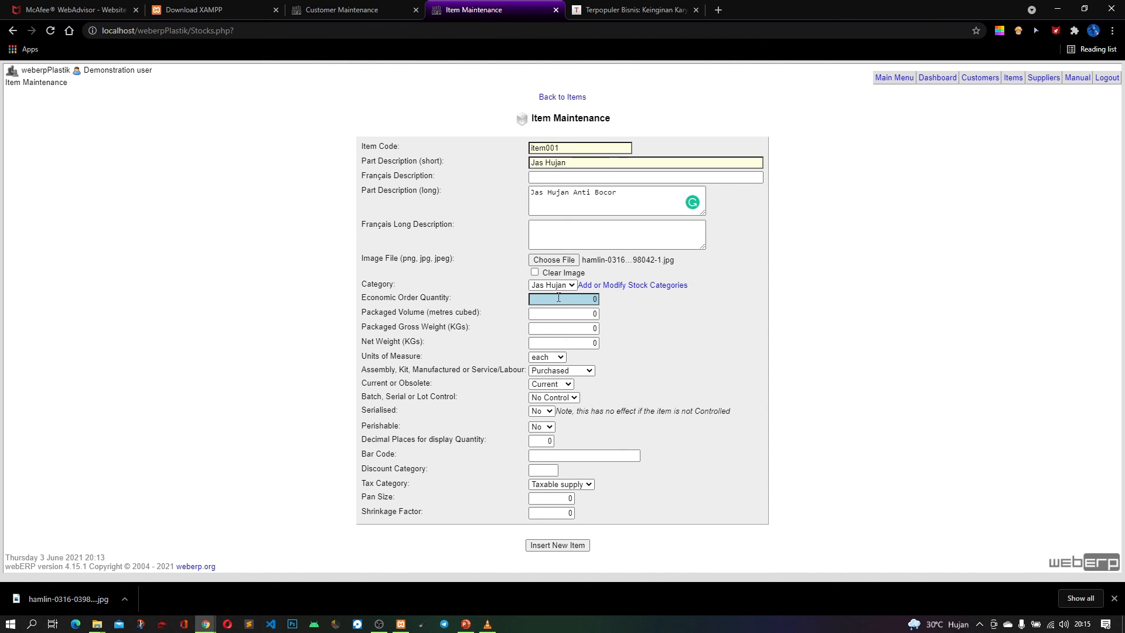
double_click(596, 298)
type("500")
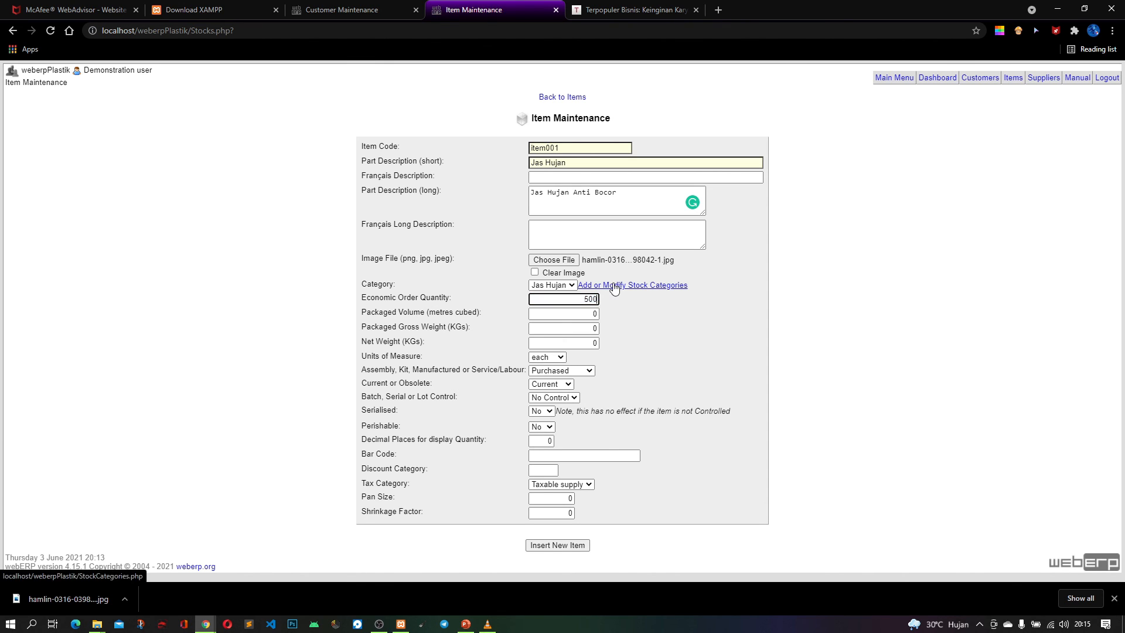
double_click(594, 328)
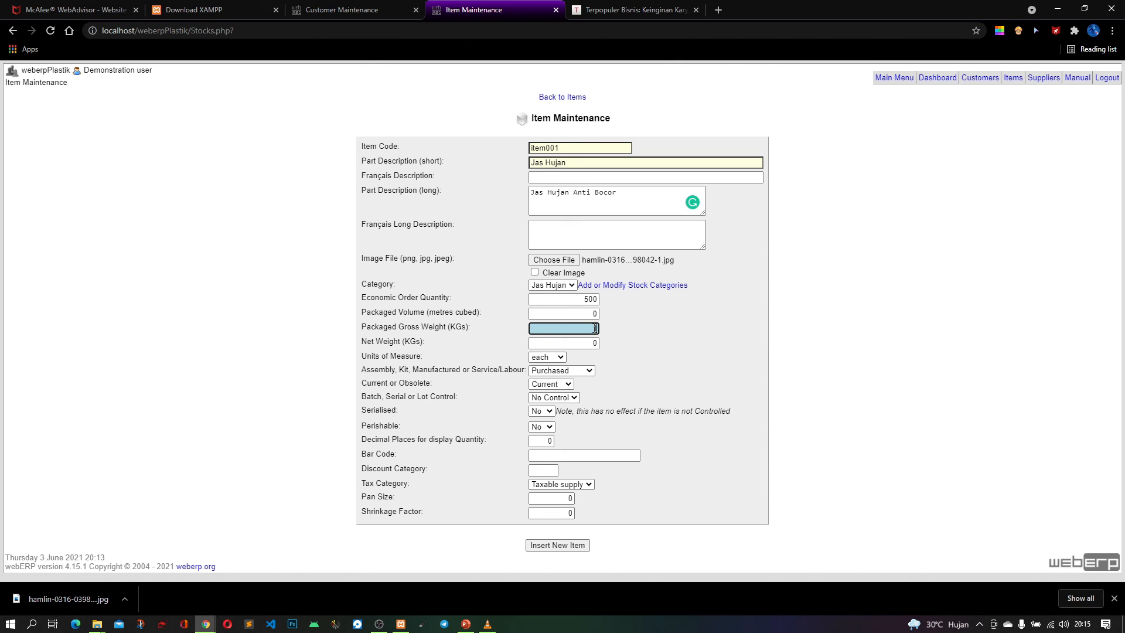
type("10")
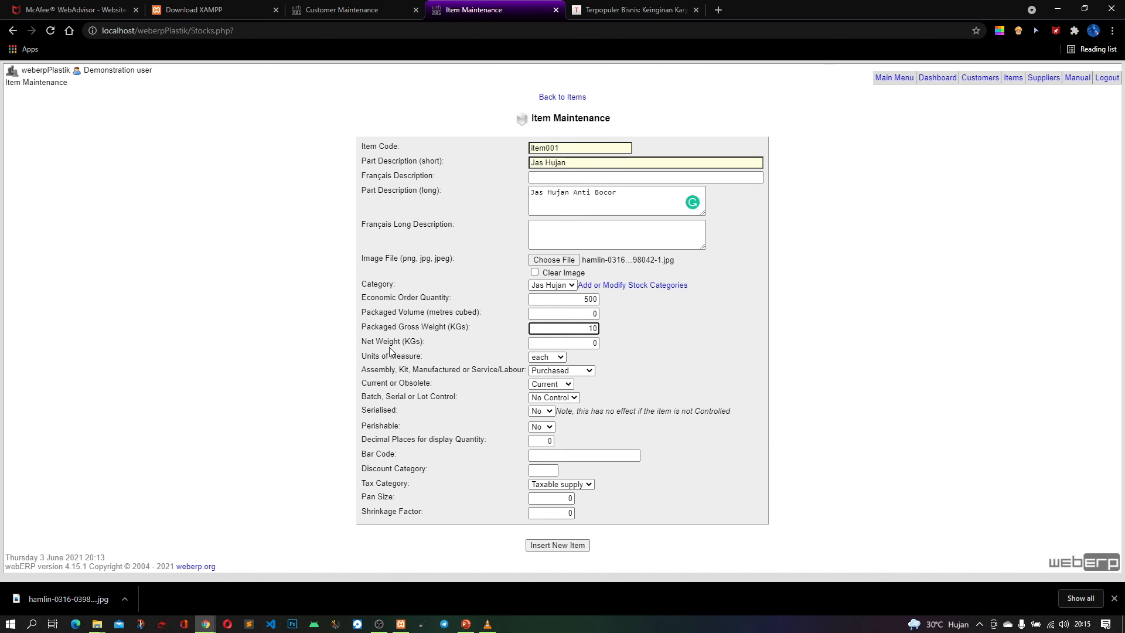
Set the item's net weight to 1 kg, keeping each as its unit, Purchased as its type and Current as its status
left_click(595, 343)
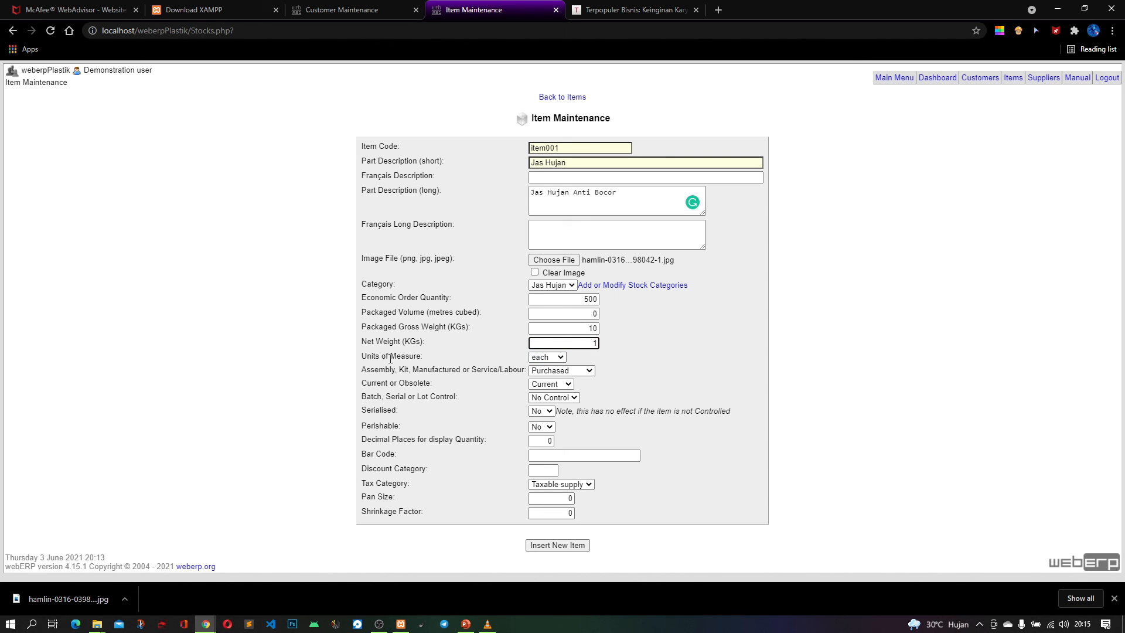
left_click(553, 358)
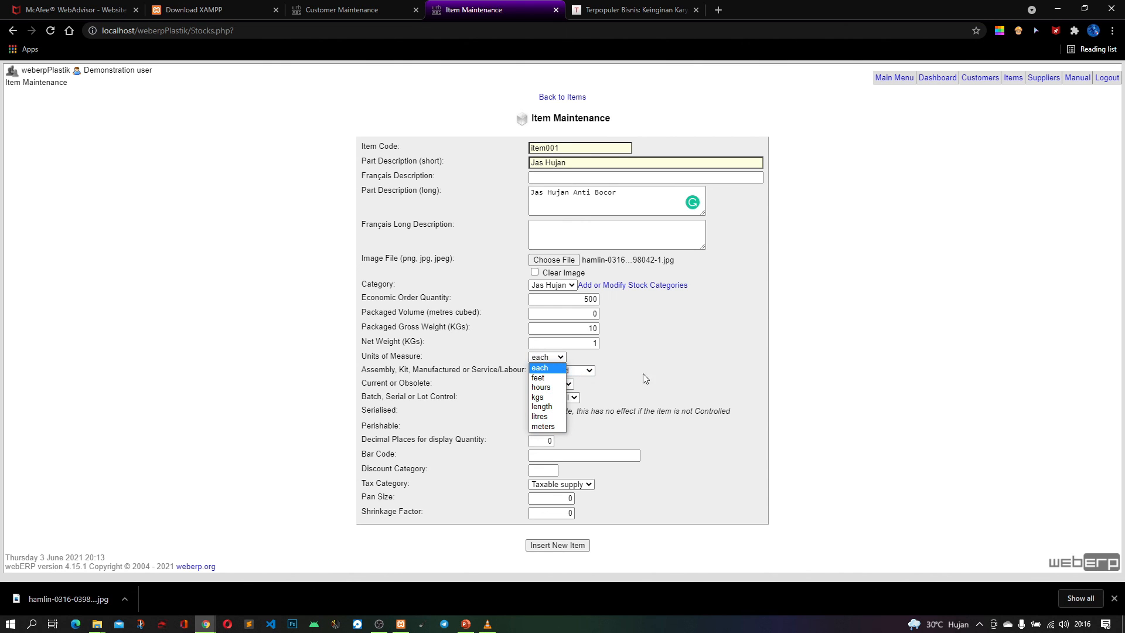
left_click(713, 374)
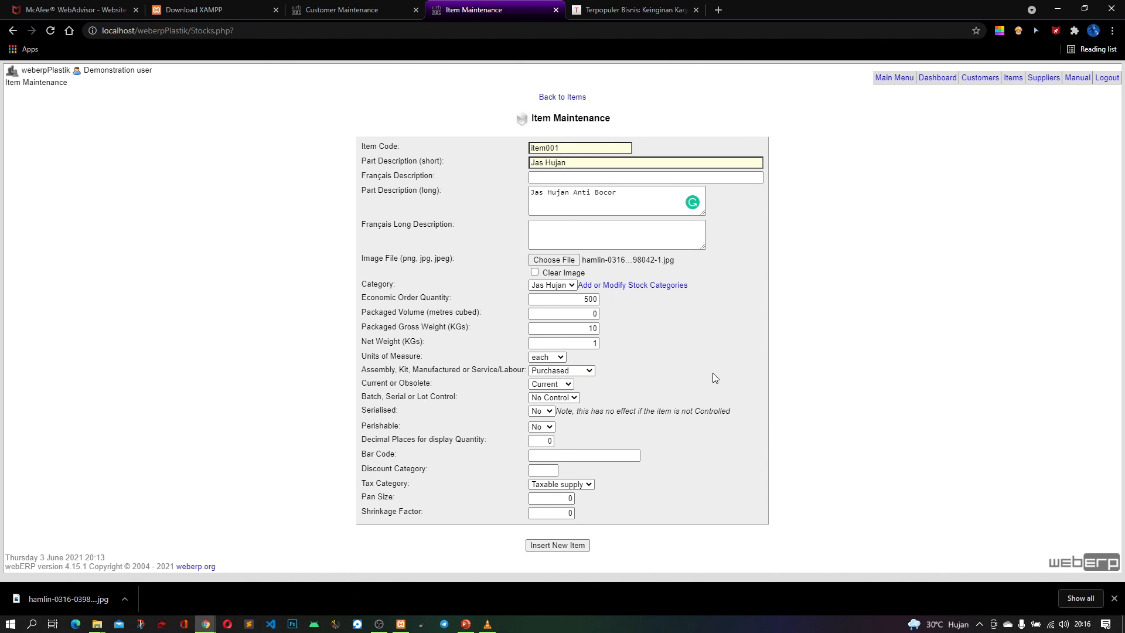
left_click(569, 372)
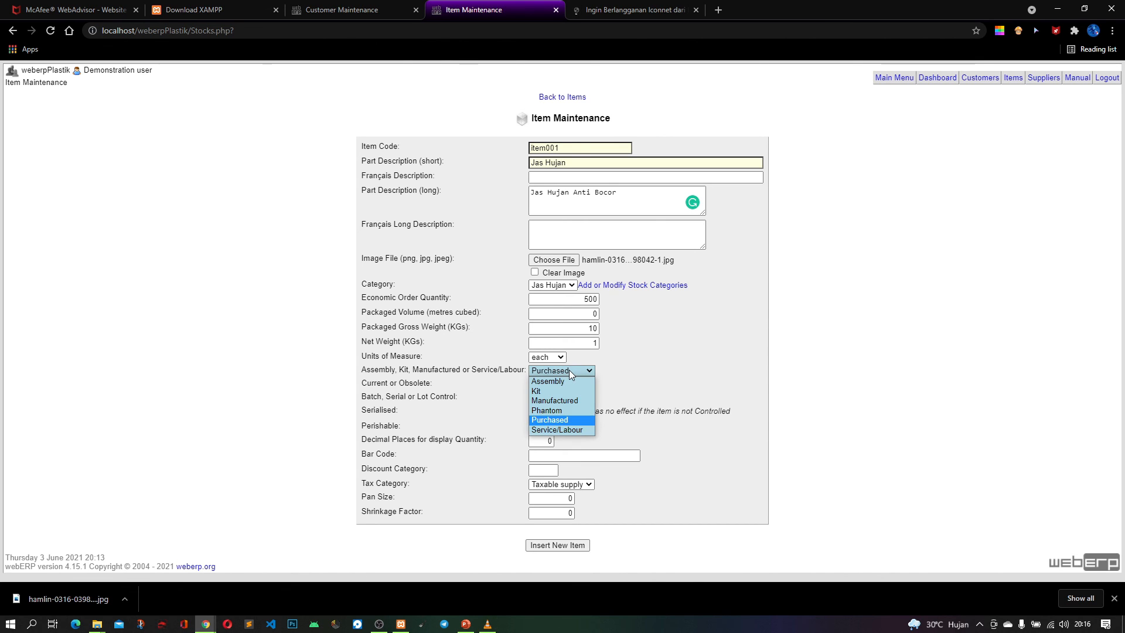
left_click(572, 419)
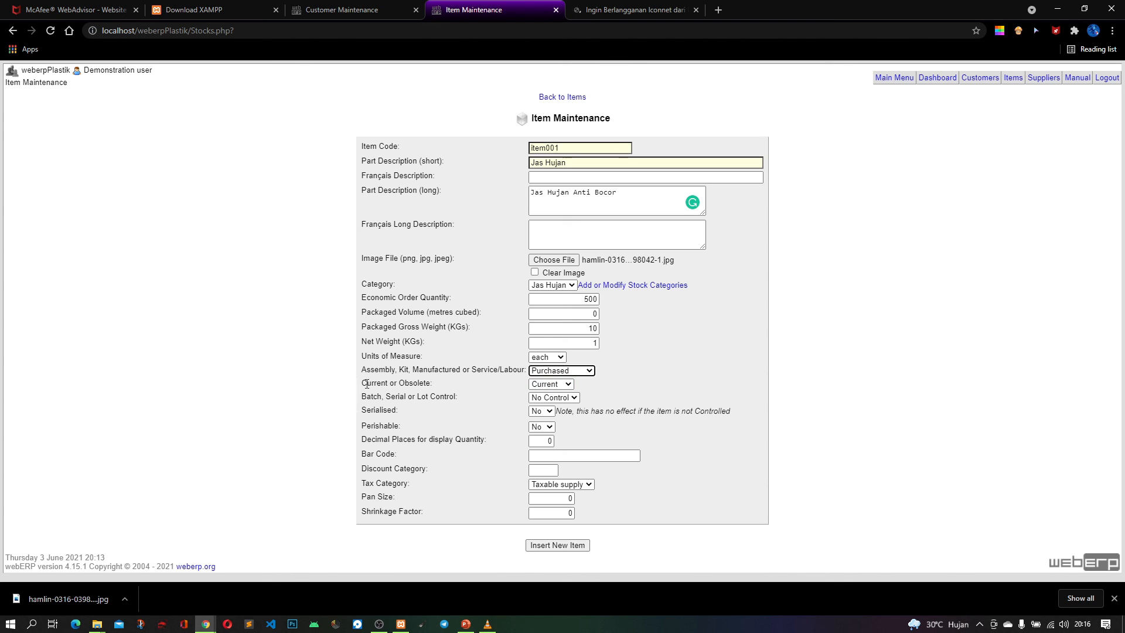
left_click(551, 384)
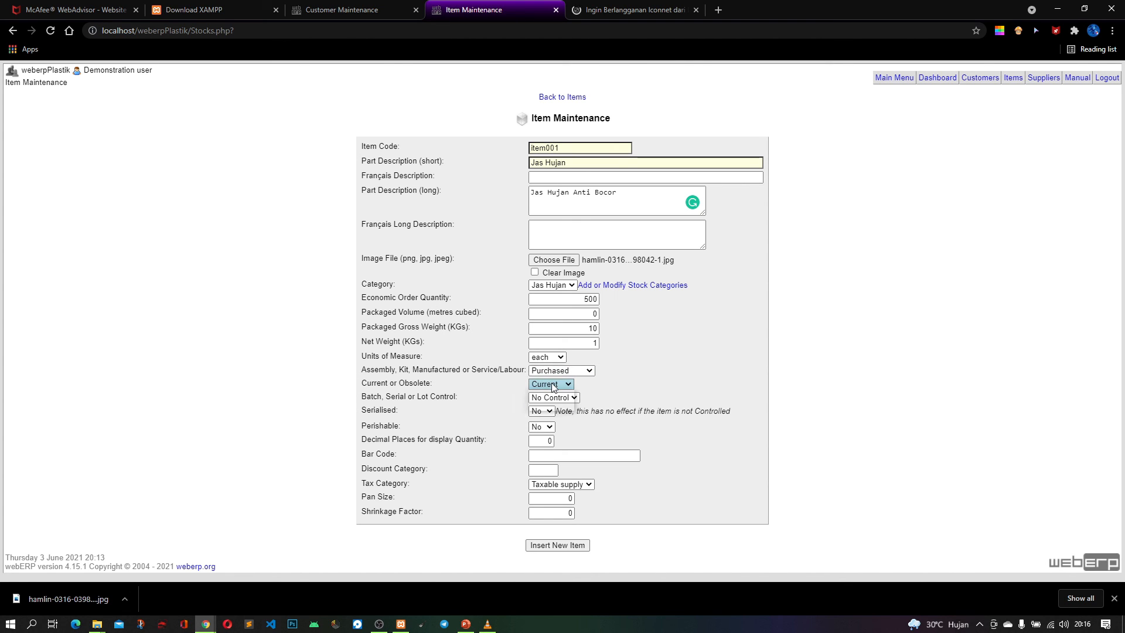
left_click(553, 386)
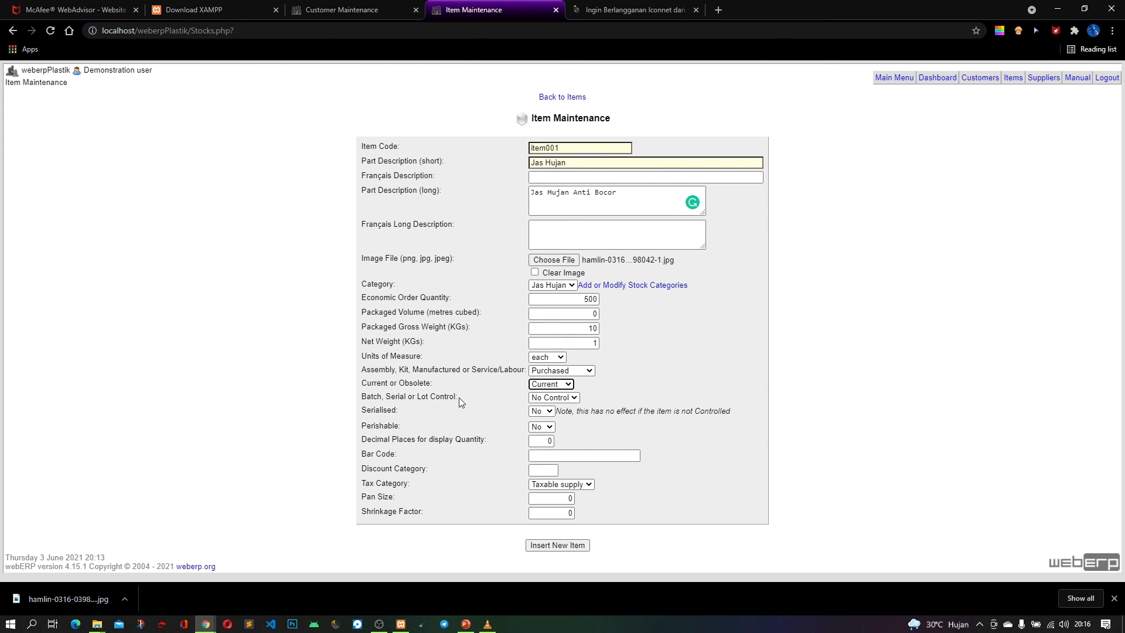
Make the item controlled, serialised and perishable, and insert it as a new inventory item
left_click(574, 400)
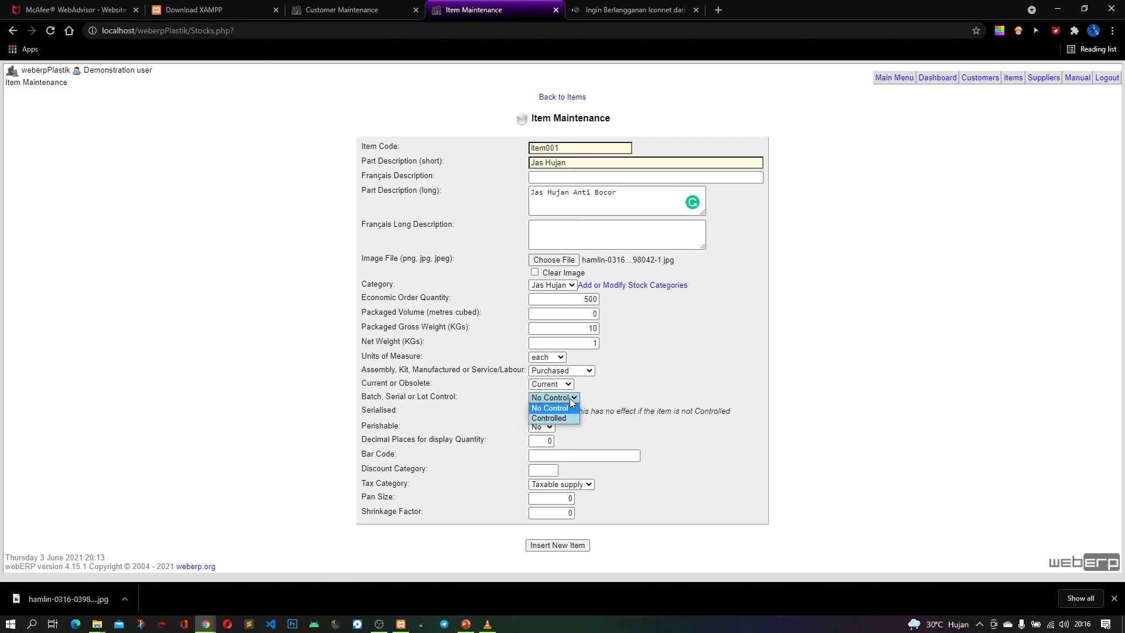
left_click(550, 418)
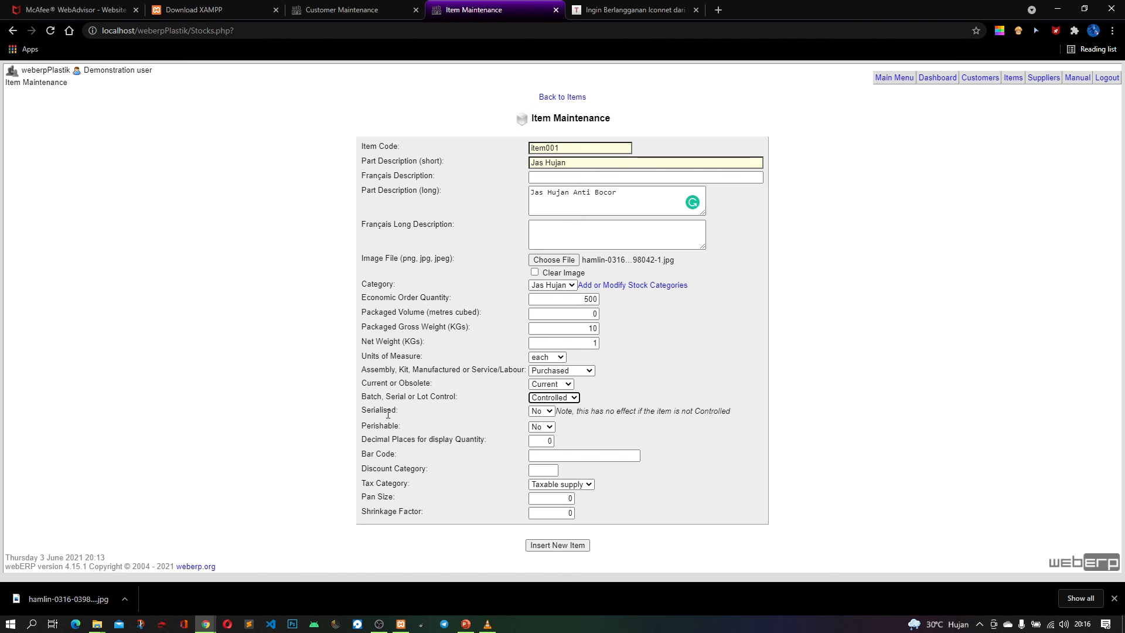
left_click(548, 413)
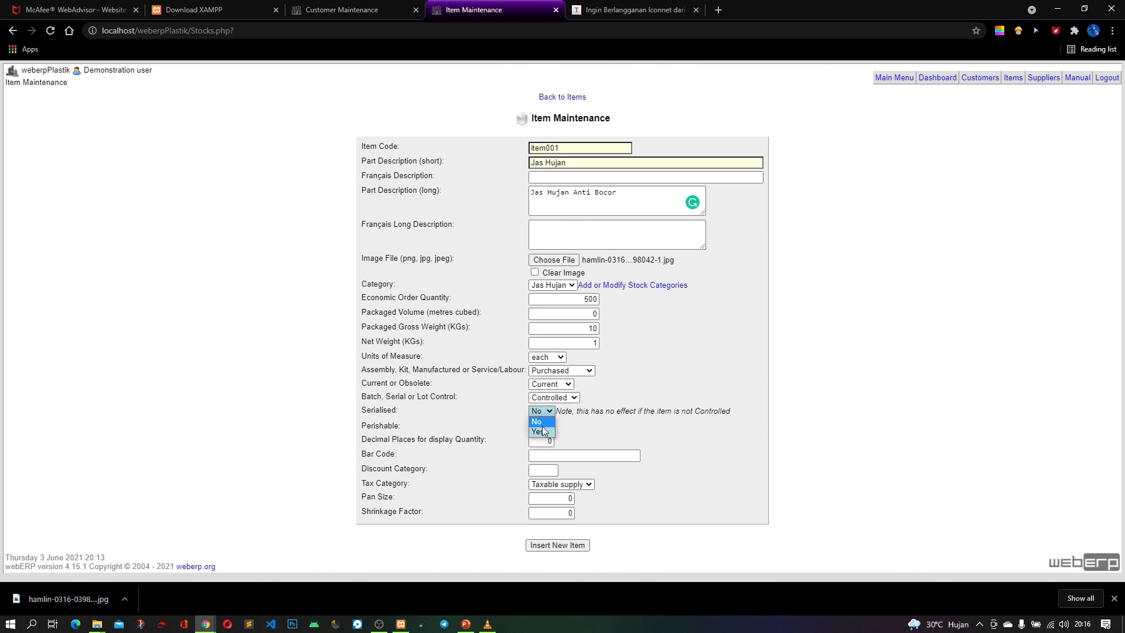
left_click(538, 432)
left_click(555, 427)
left_click(543, 444)
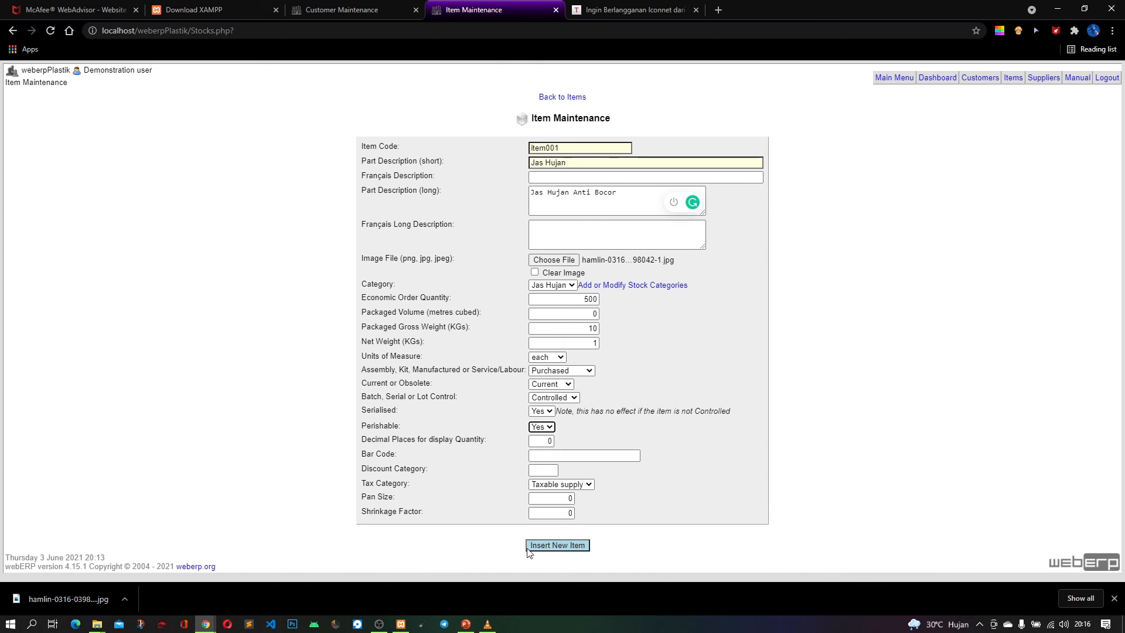
left_click(562, 545)
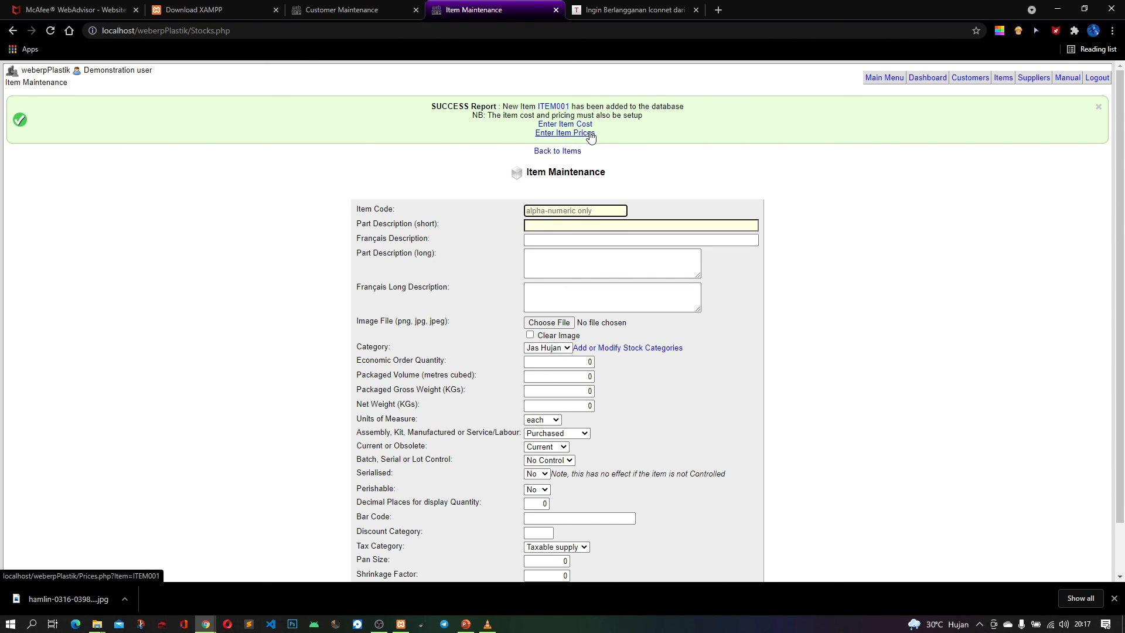
Open the cost entry for the new item and update its standard cost to 2,00
left_click(587, 125)
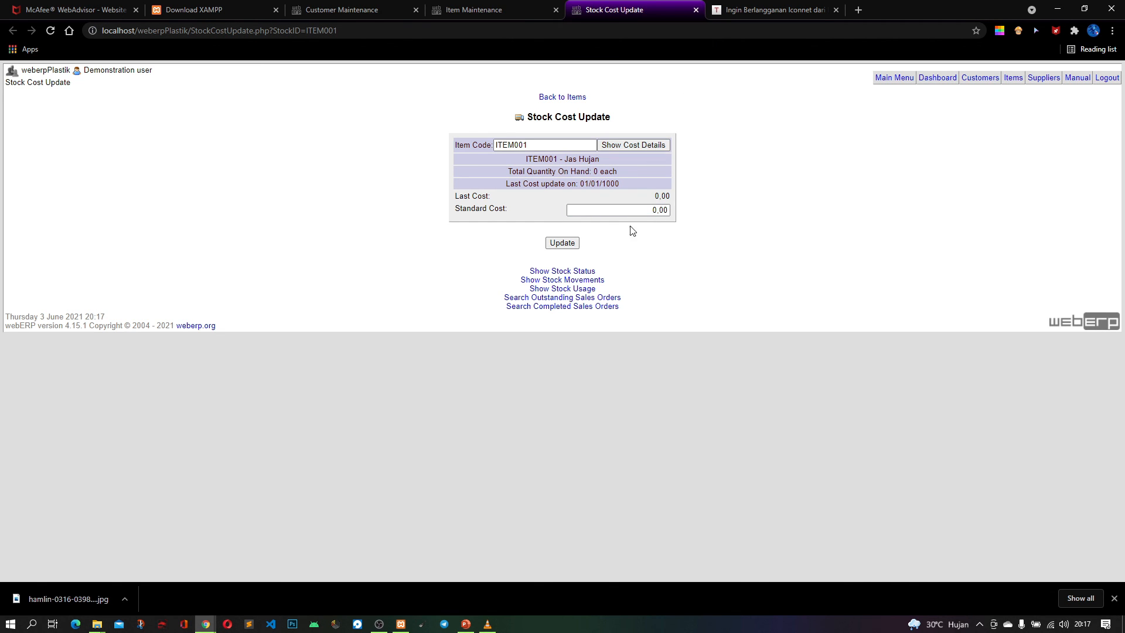
left_click(650, 212)
left_click(569, 244)
left_click(568, 245)
Search the inventory across all stock categories and select ITEM001
left_click(1015, 79)
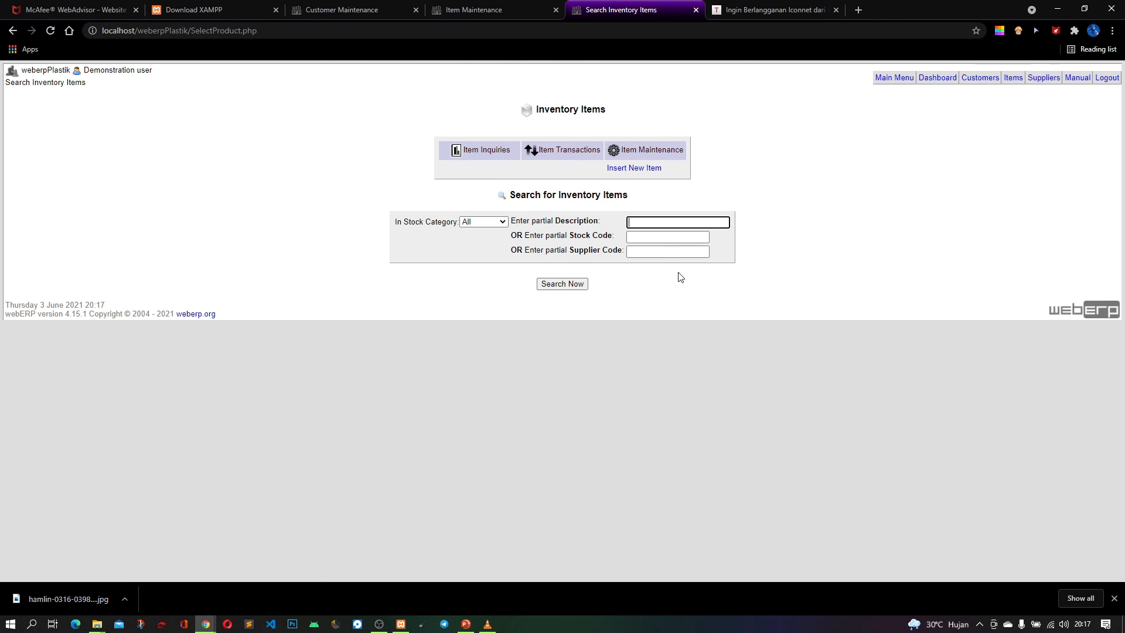
left_click(561, 284)
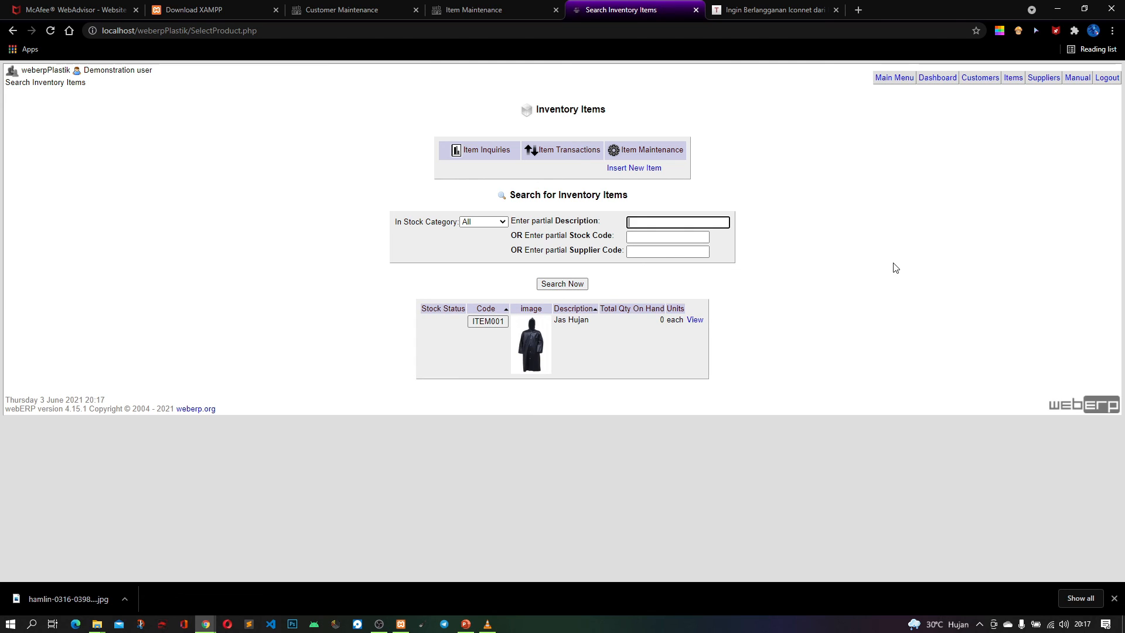
left_click(488, 321)
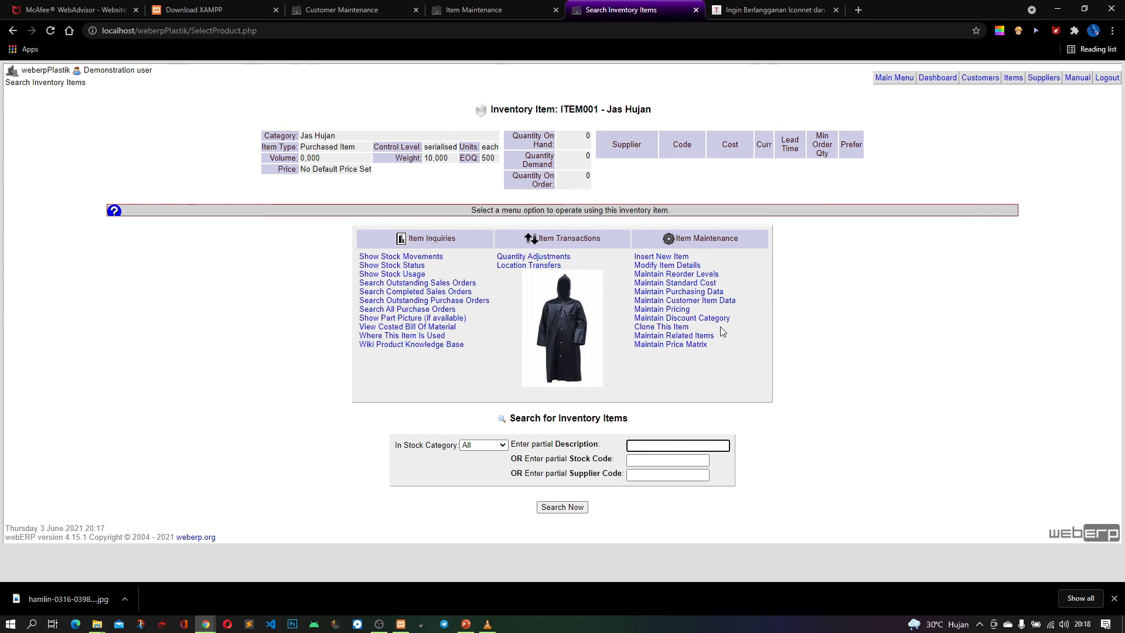
Check the standard cost and supplier purchasing data pages of ITEM001 and return to the item overview
left_click(712, 285)
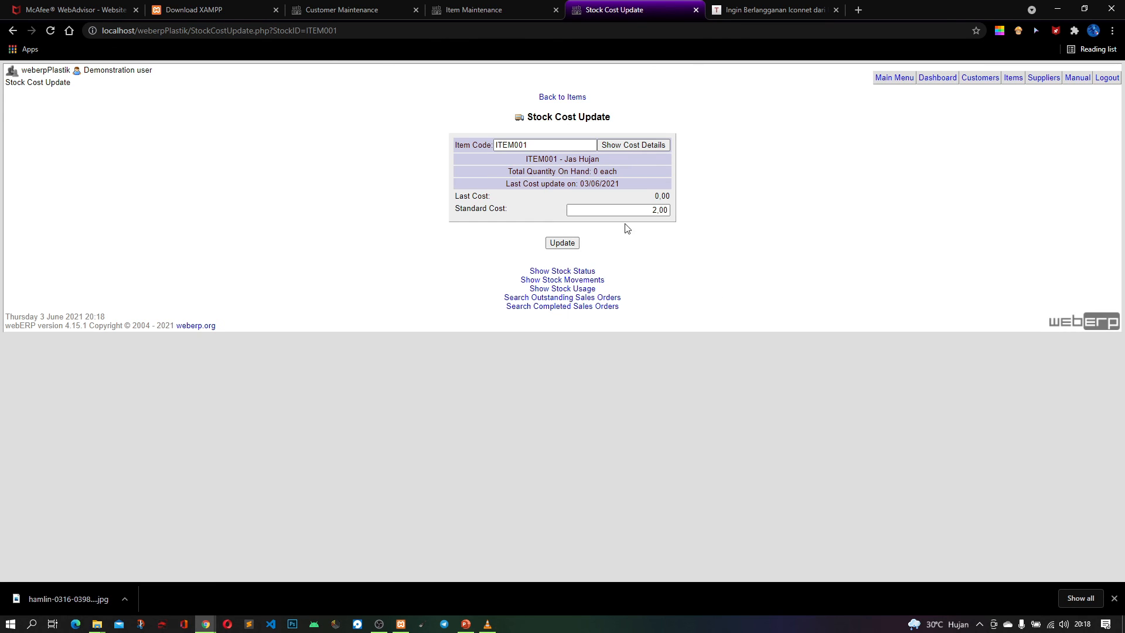
left_click(13, 31)
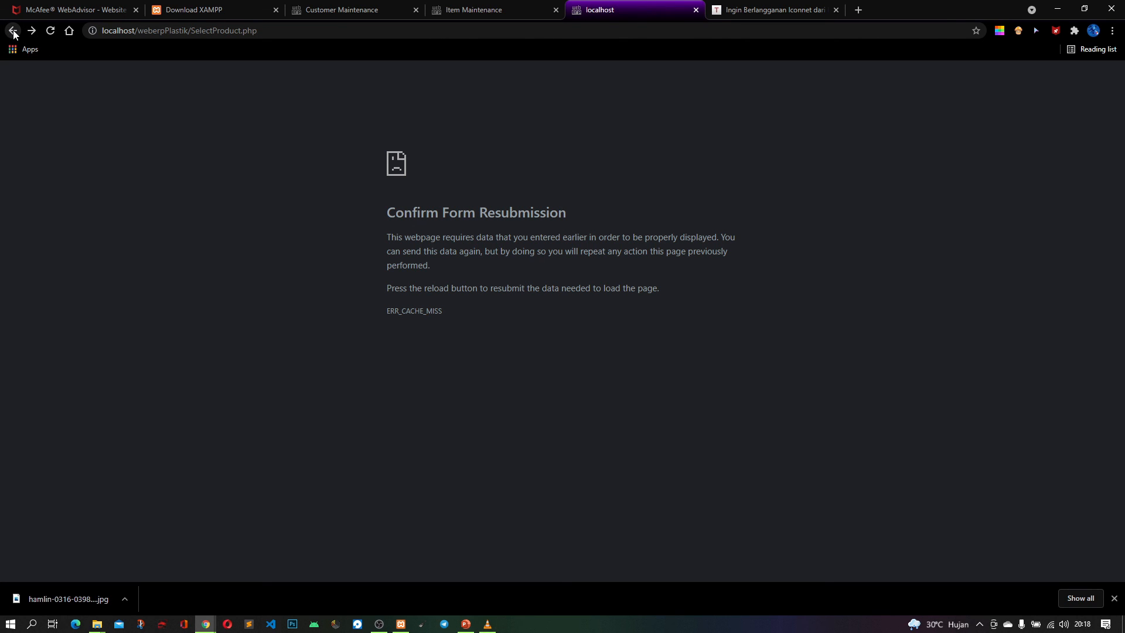
left_click(32, 30)
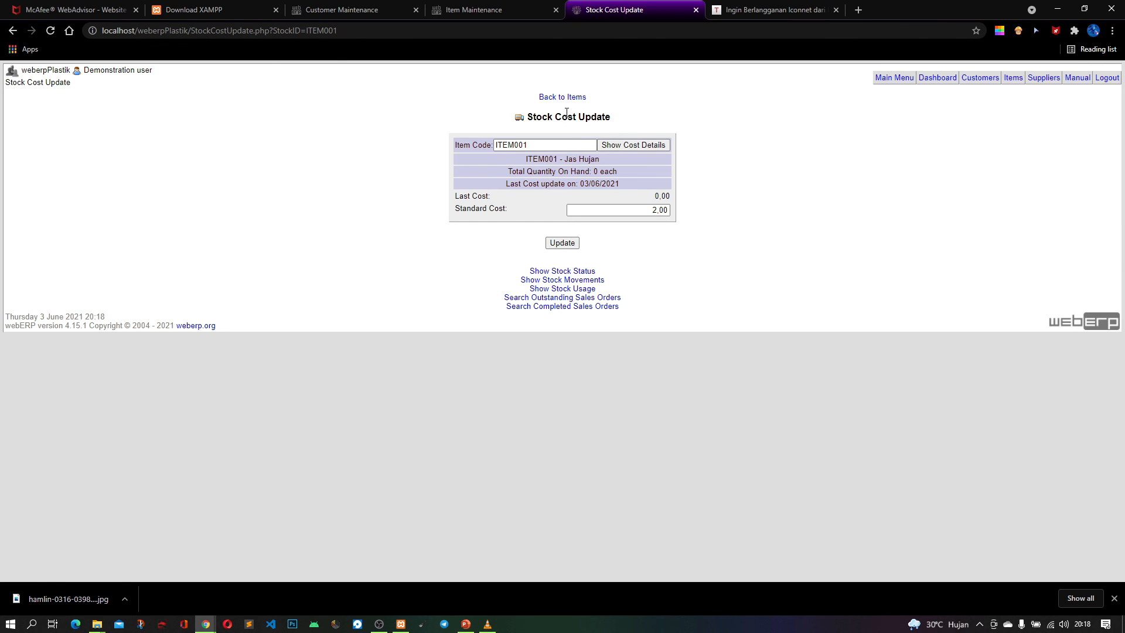
left_click(563, 98)
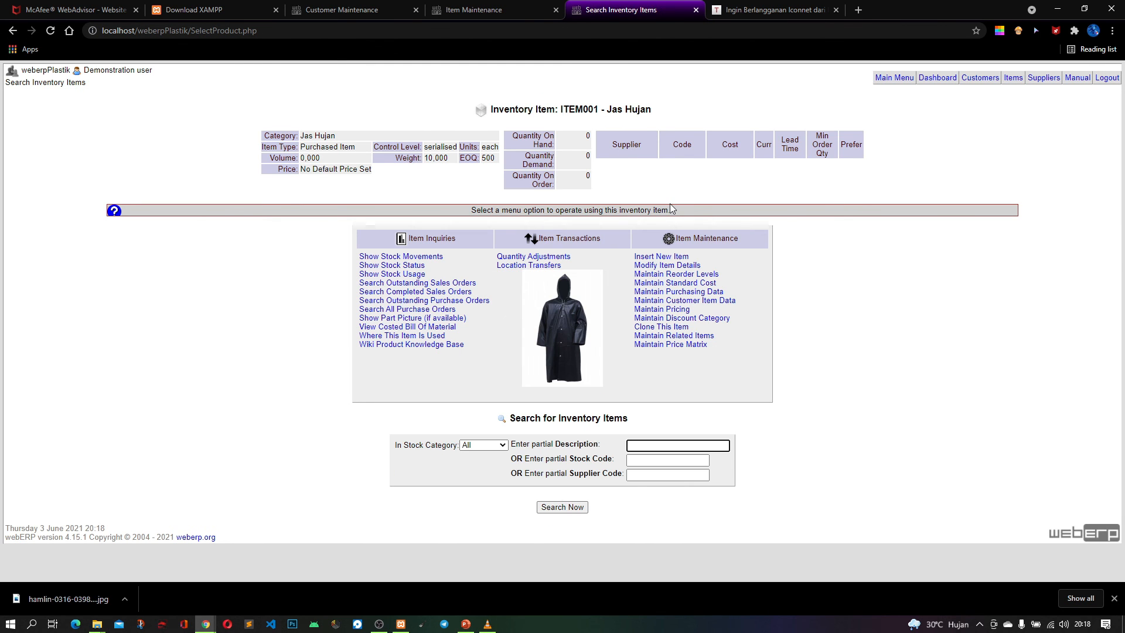
left_click(719, 292)
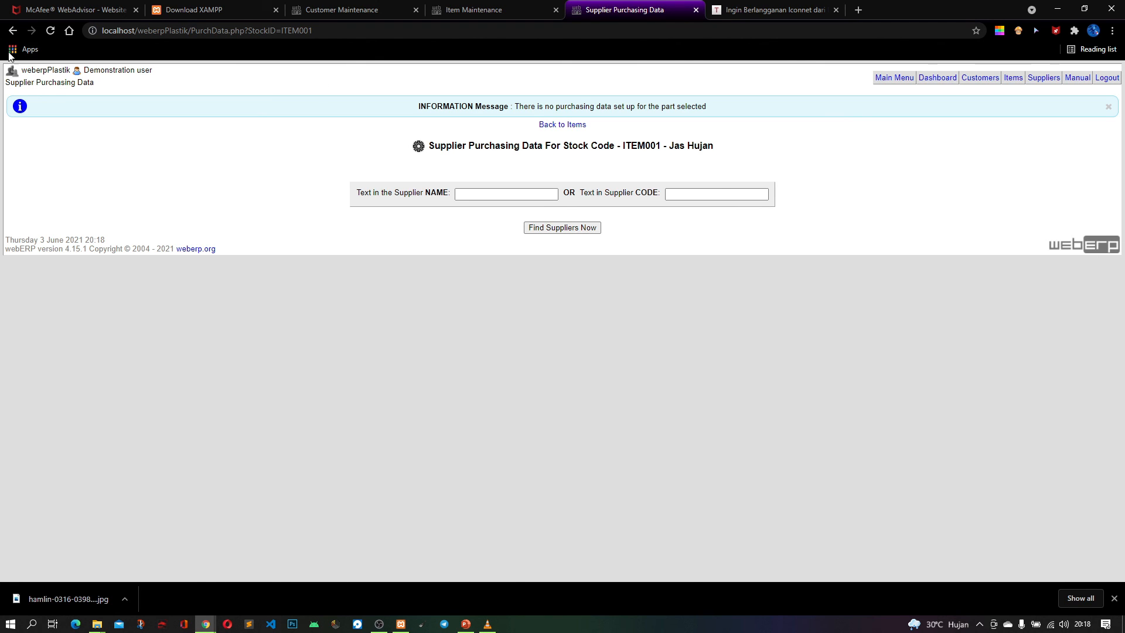
left_click(543, 124)
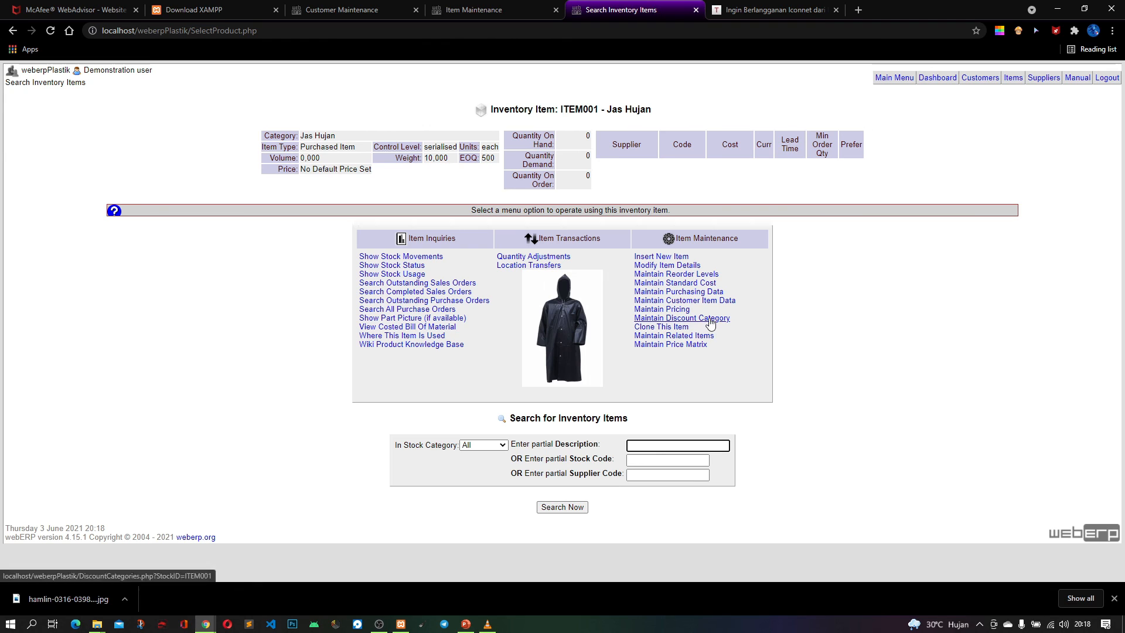
Open pricing maintenance for ITEM001, keeping United States dollar as the currency and Jas Hujan as the sales type price list
left_click(691, 311)
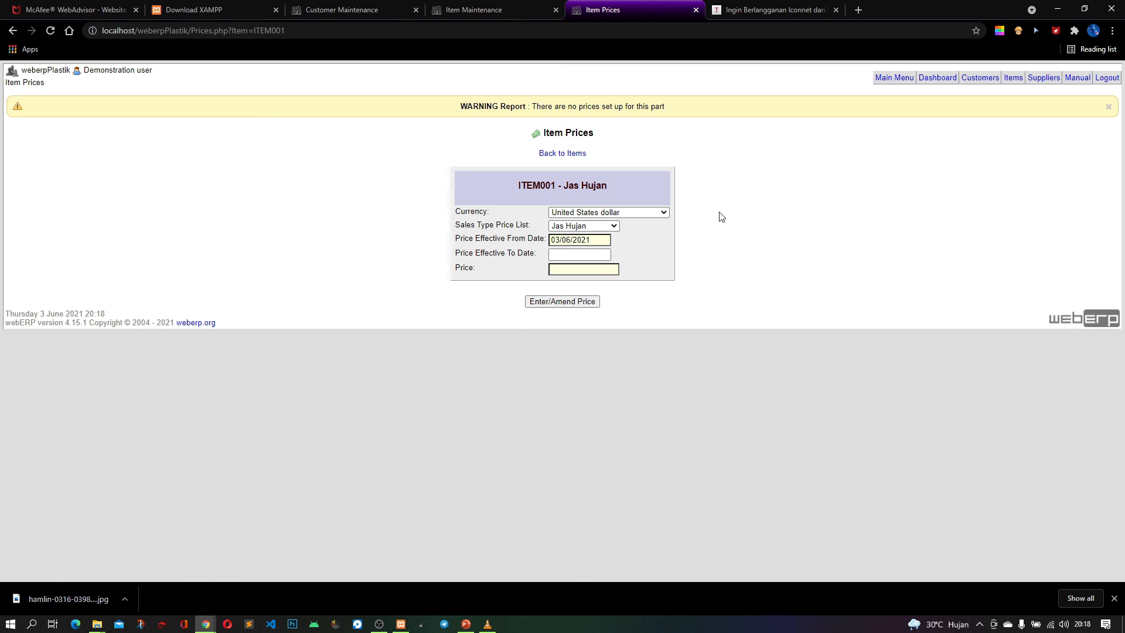
left_click(634, 212)
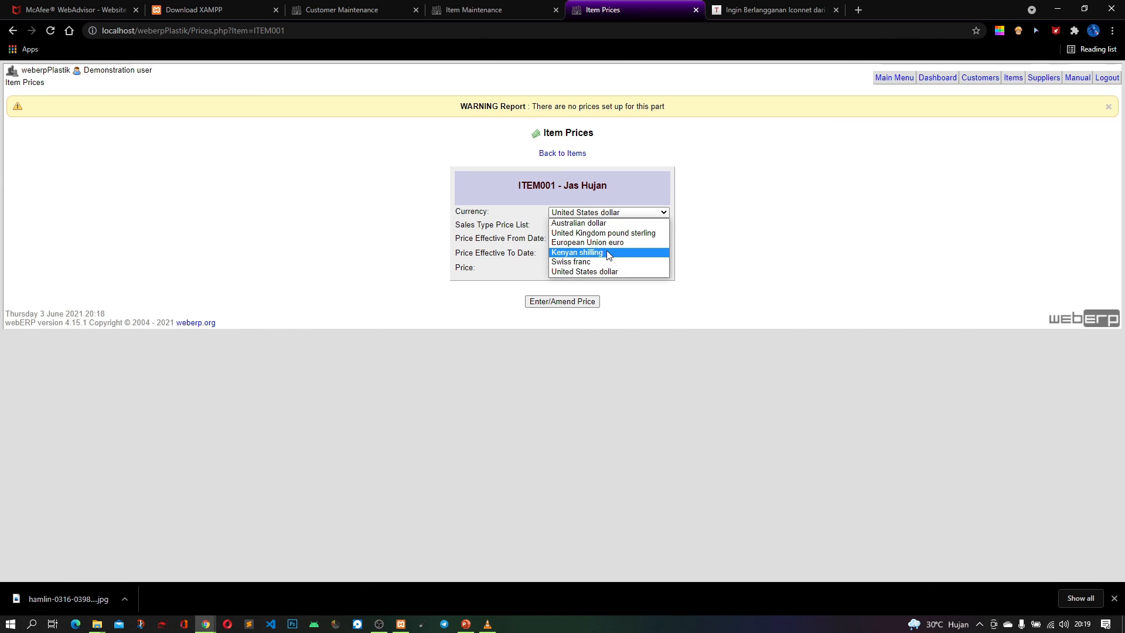
left_click(628, 272)
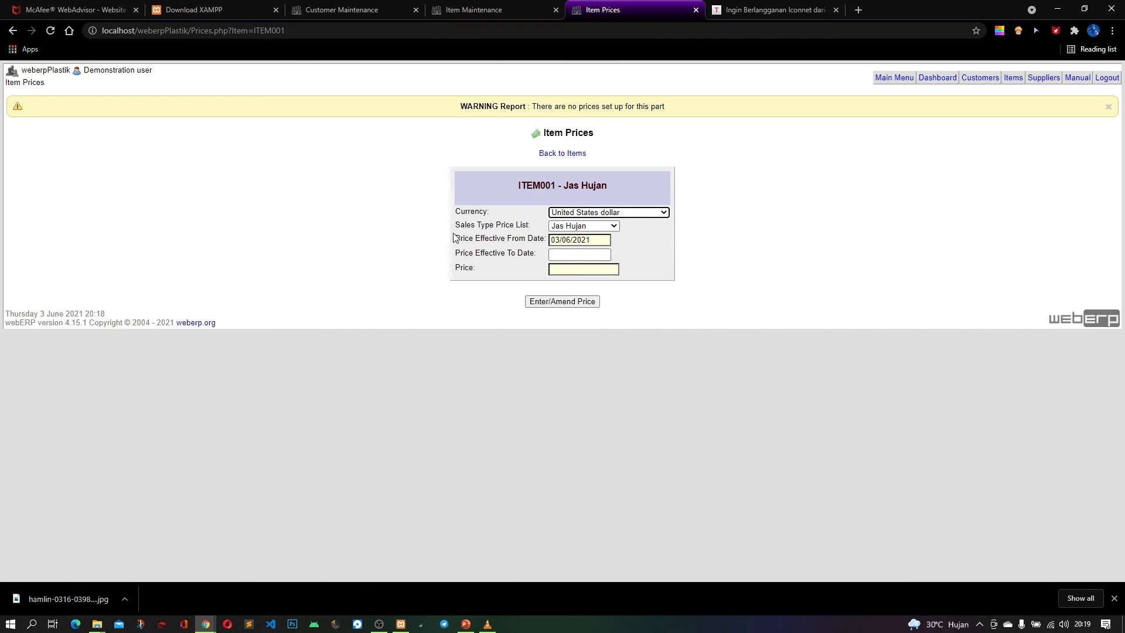
left_click(580, 226)
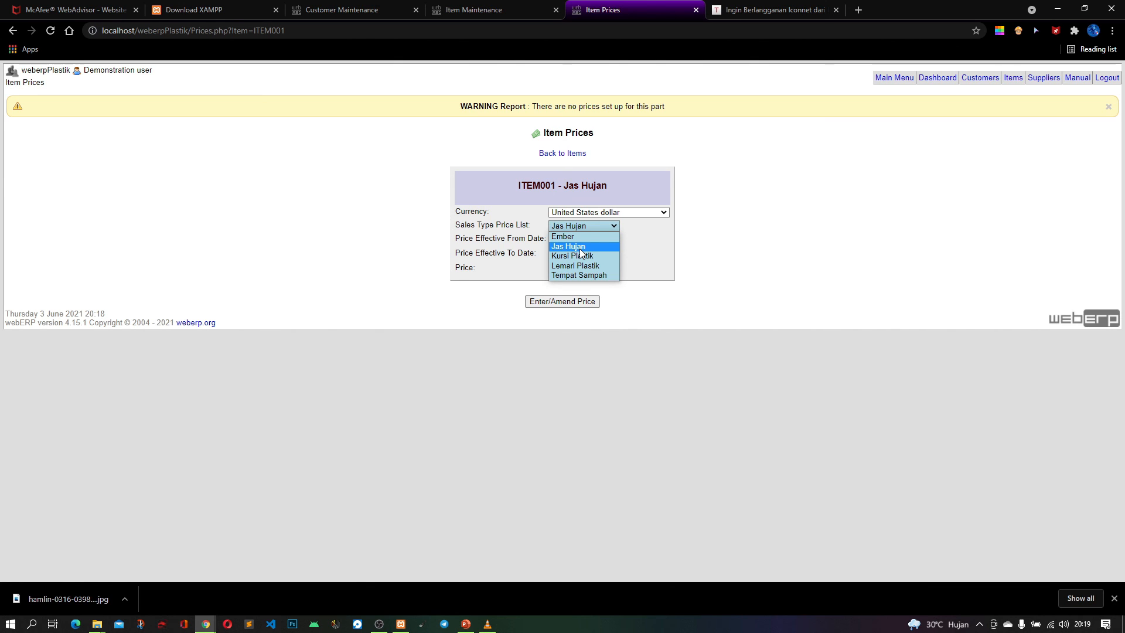
left_click(580, 248)
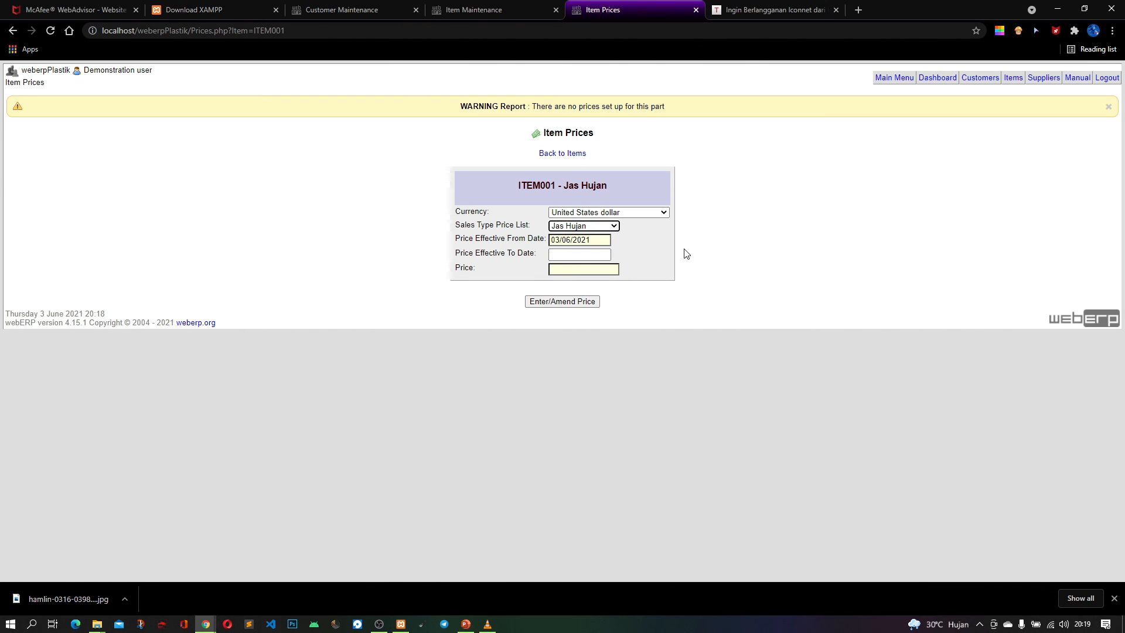
Set the price's effective period from 04/04/2021 to 24/09/2021
left_click(604, 240)
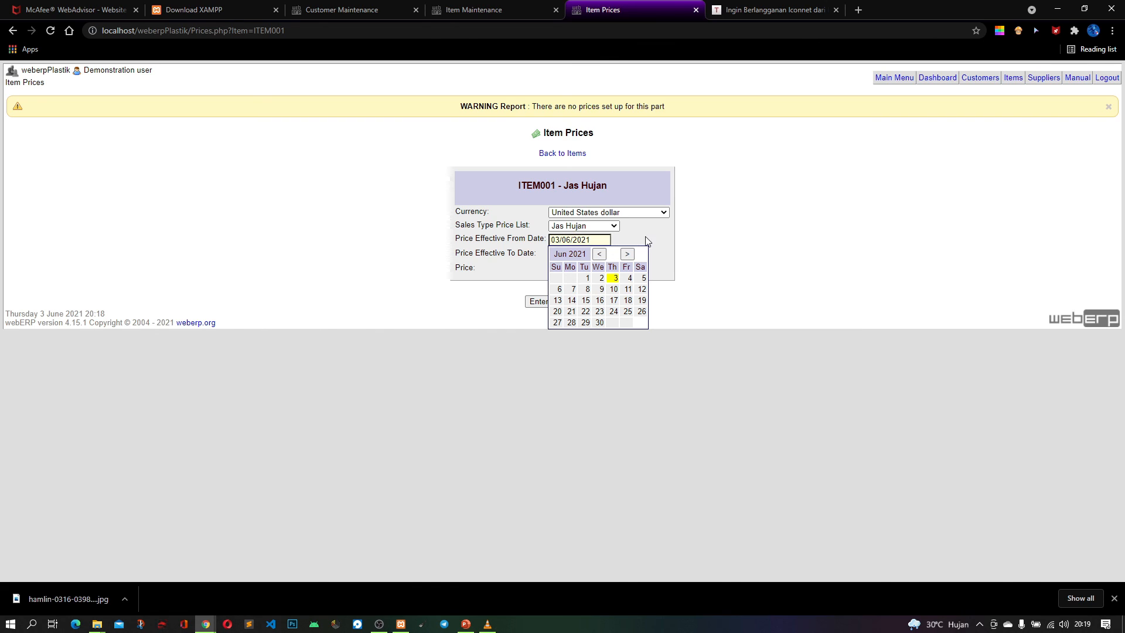
left_click(600, 254)
left_click(600, 253)
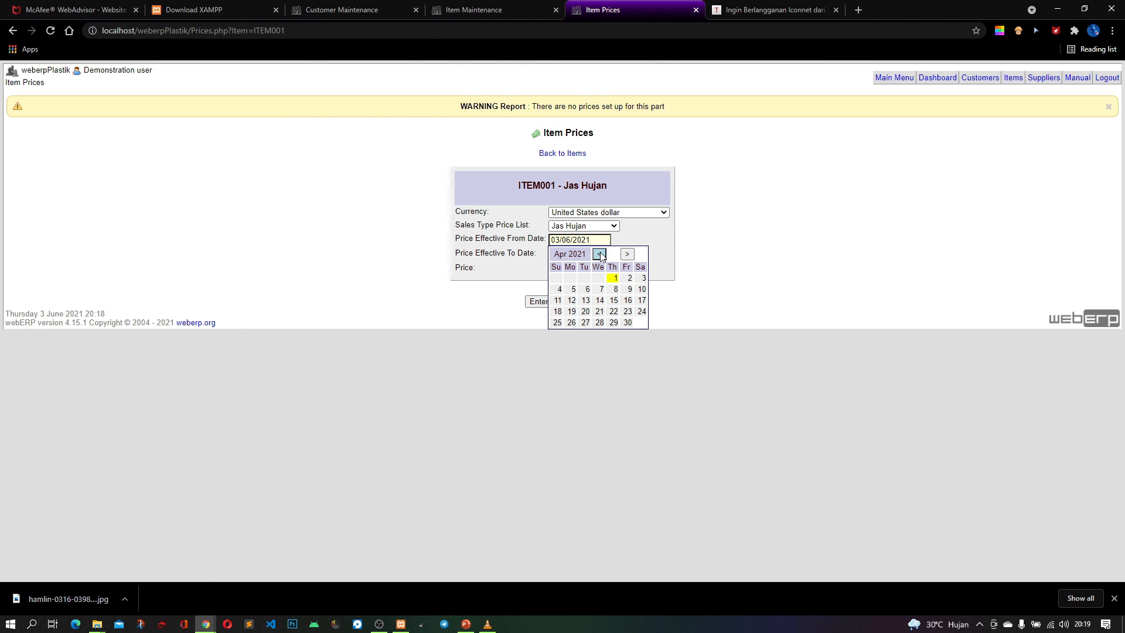
left_click(558, 291)
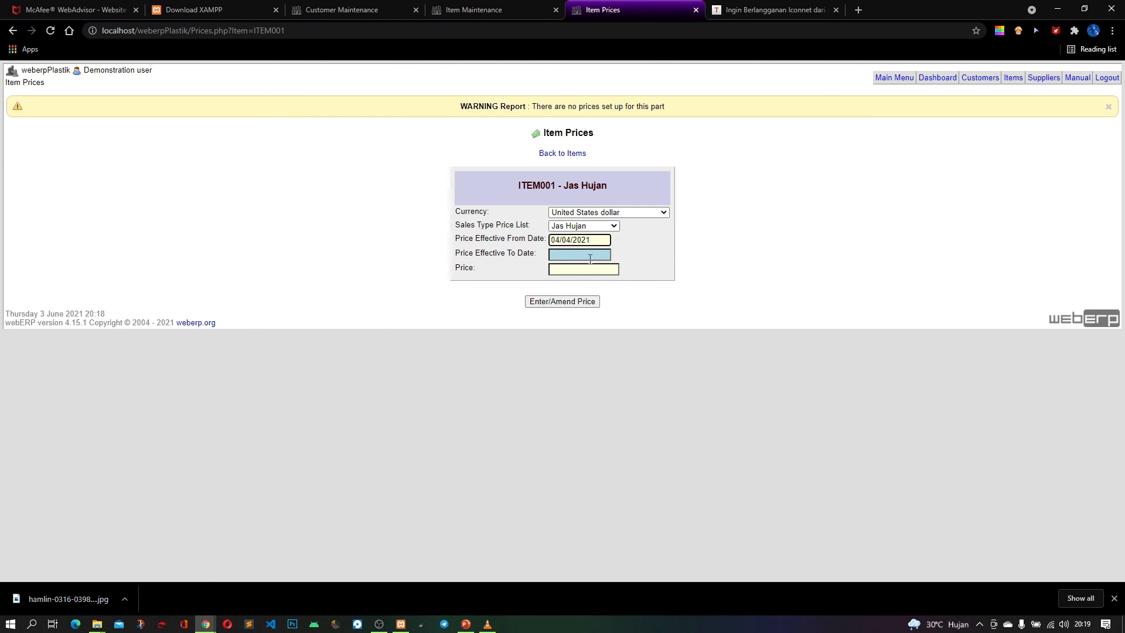
left_click(589, 258)
left_click(627, 268)
left_click(627, 268)
left_click(627, 268)
left_click(627, 326)
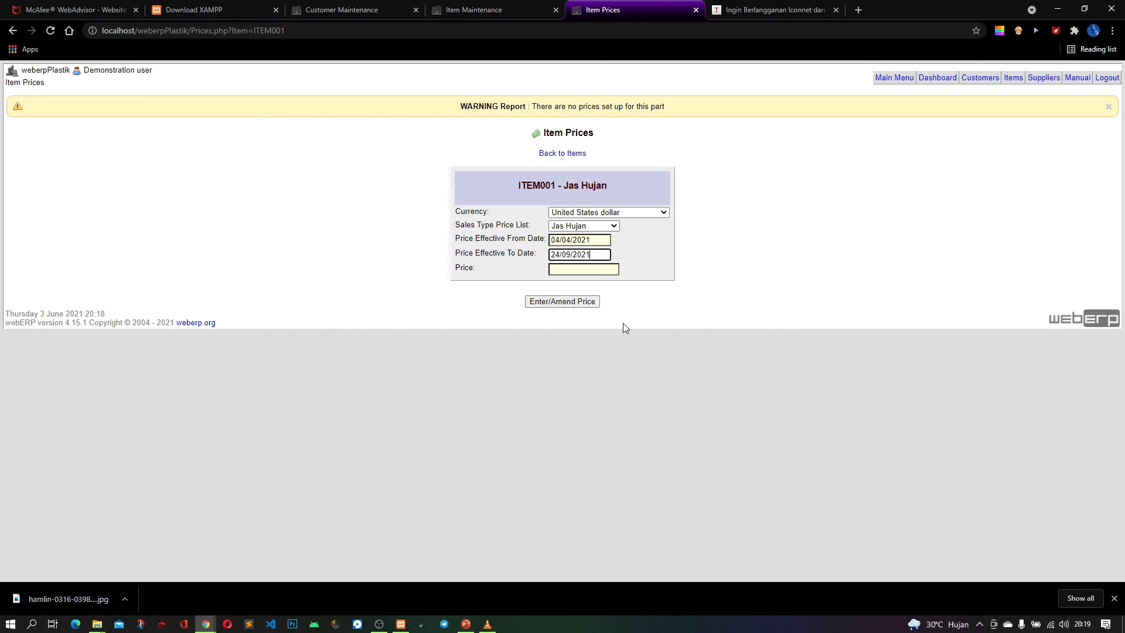
Enter 12 as the price of ITEM001, save it and return to the item overview
left_click(604, 269)
type(".00")
left_click(559, 302)
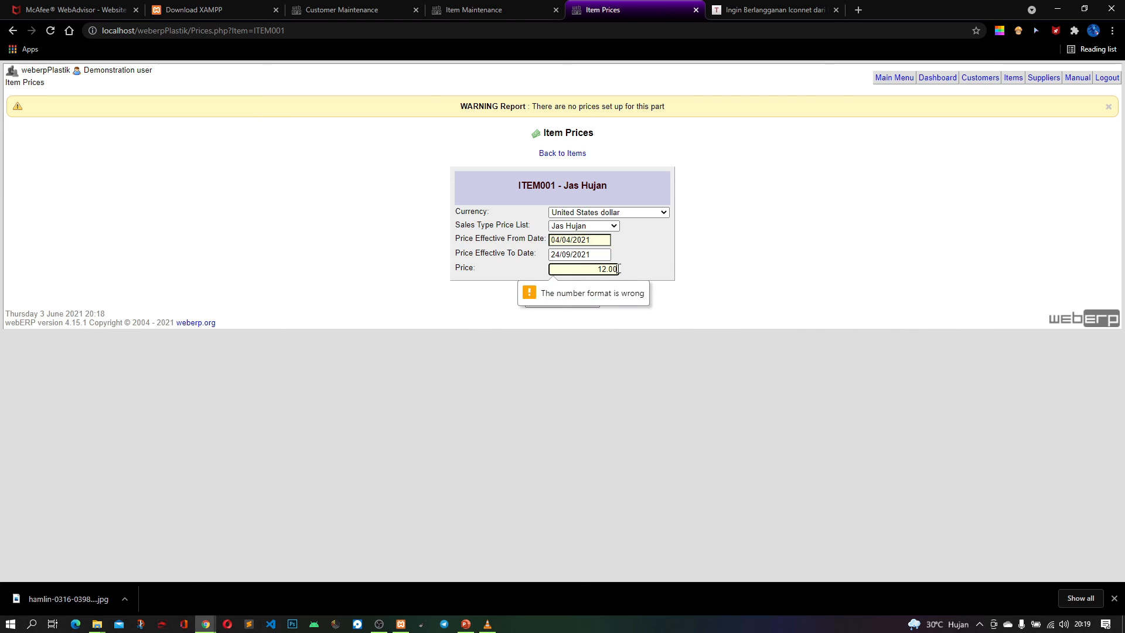
key("BackSpace")
key("BackSpace")
key("BackSpace")
left_click(579, 306)
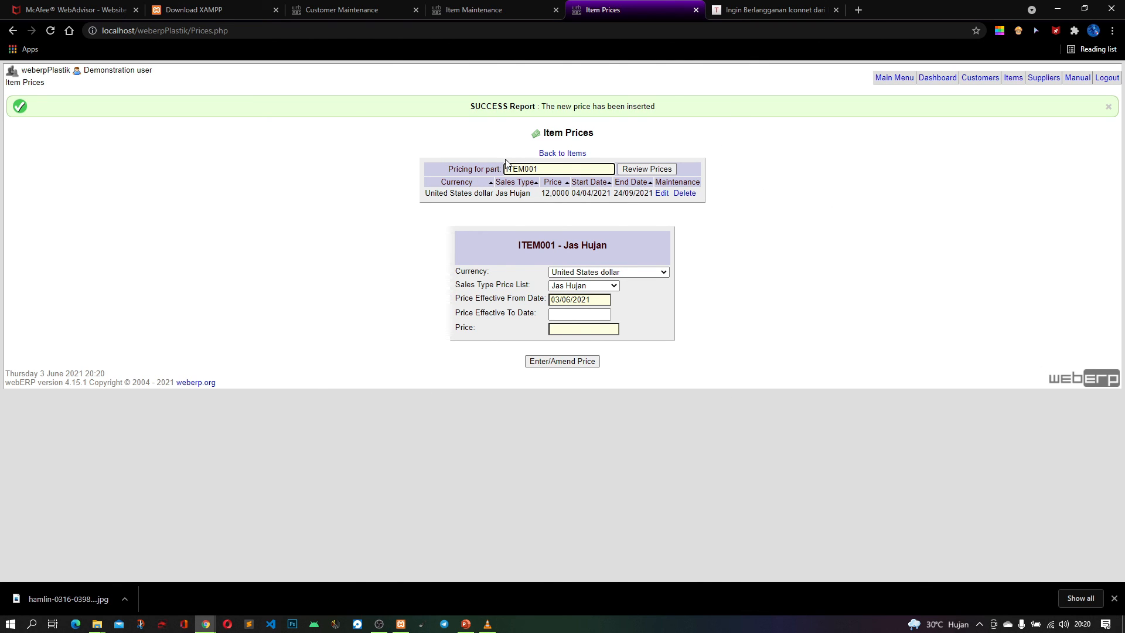
left_click(555, 156)
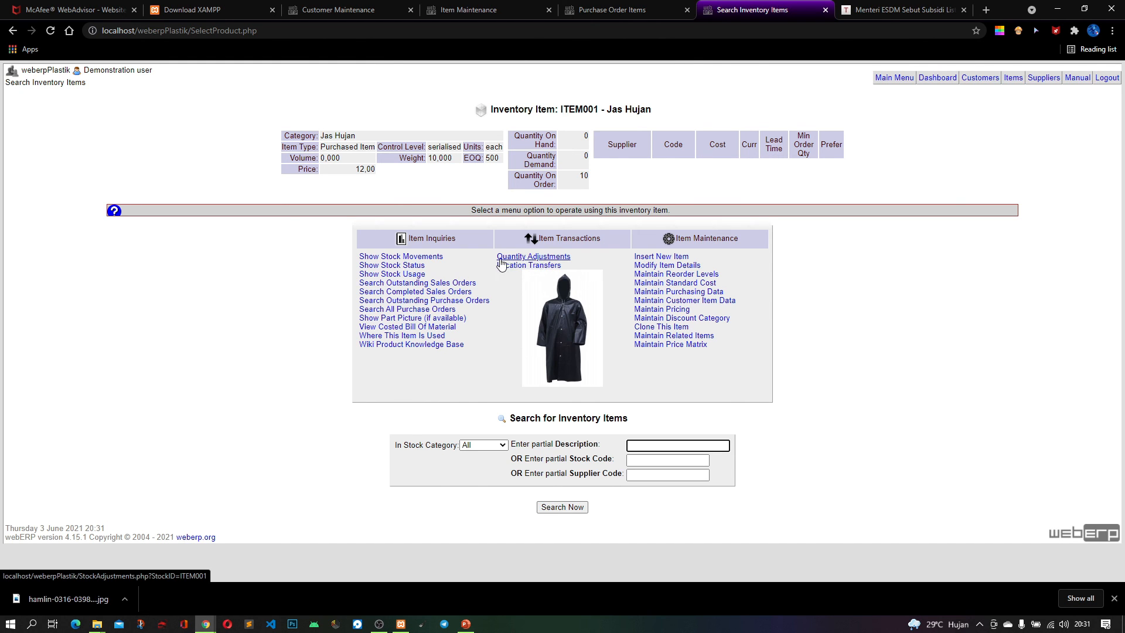
Add serial number 001 with expiry date 28/08/2021 to a quantity adjustment of ITEM001 and return to the adjustment details
left_click(534, 257)
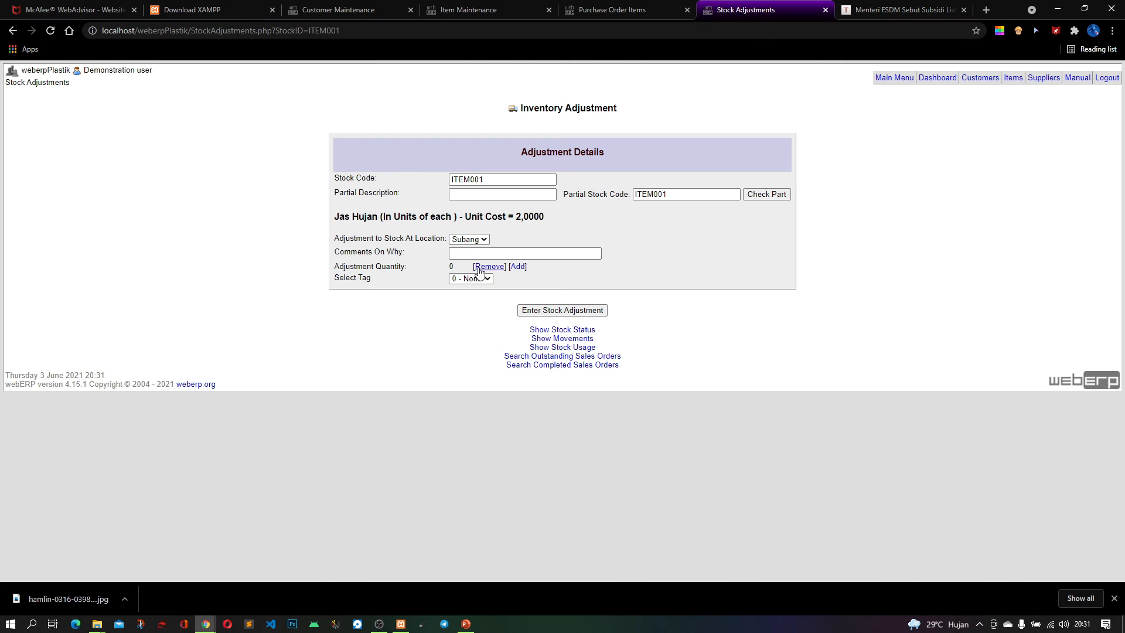
left_click(517, 267)
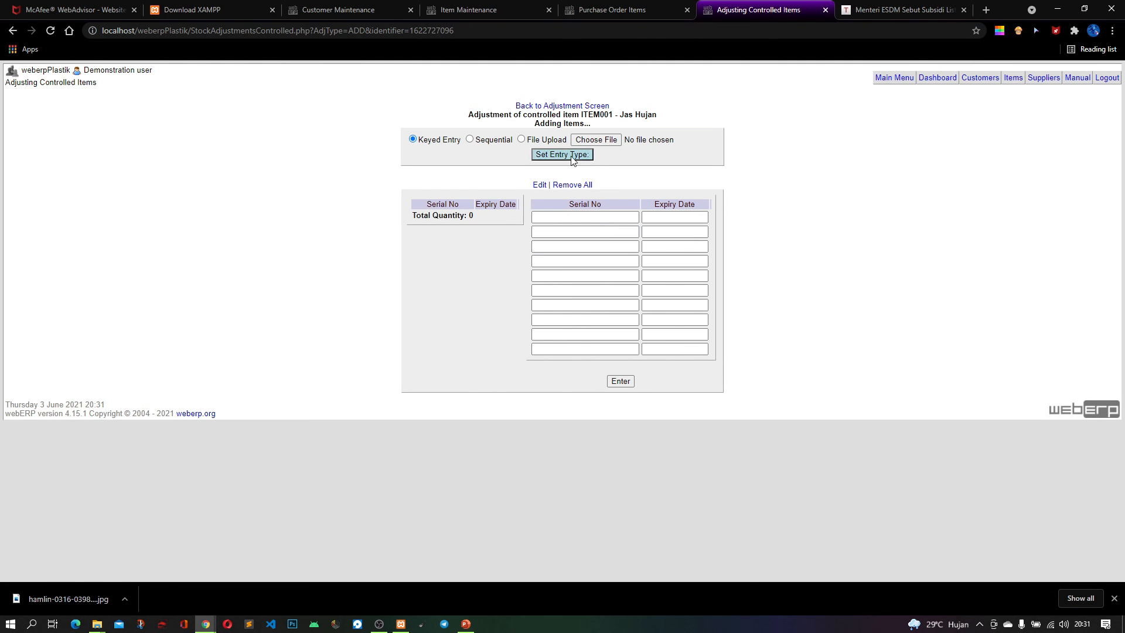
left_click(585, 215)
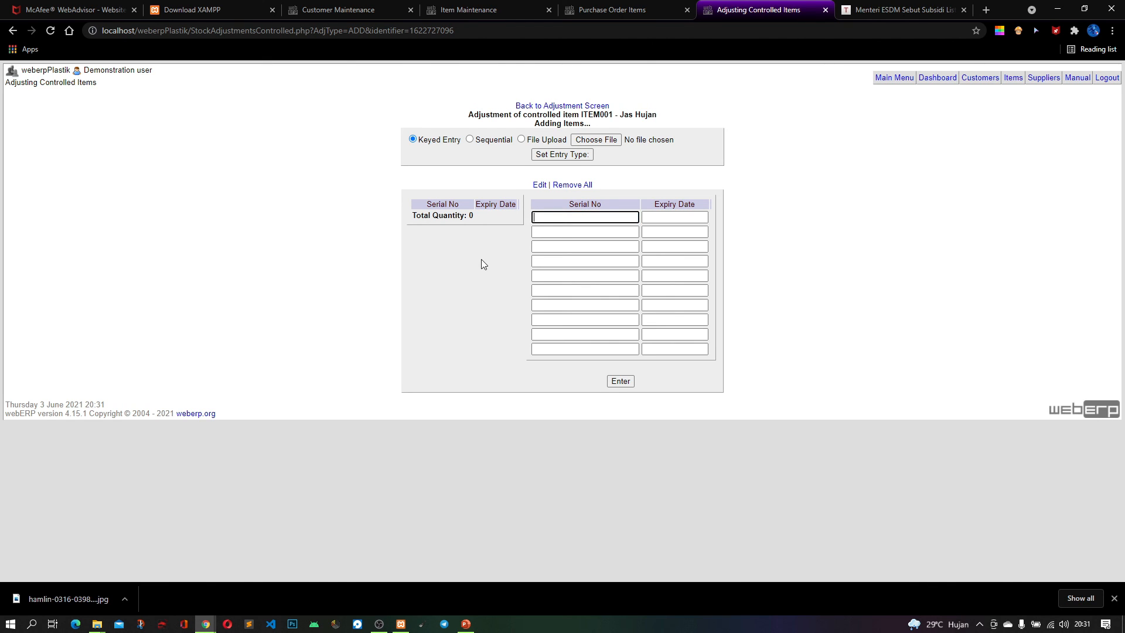
type("001")
left_click(686, 214)
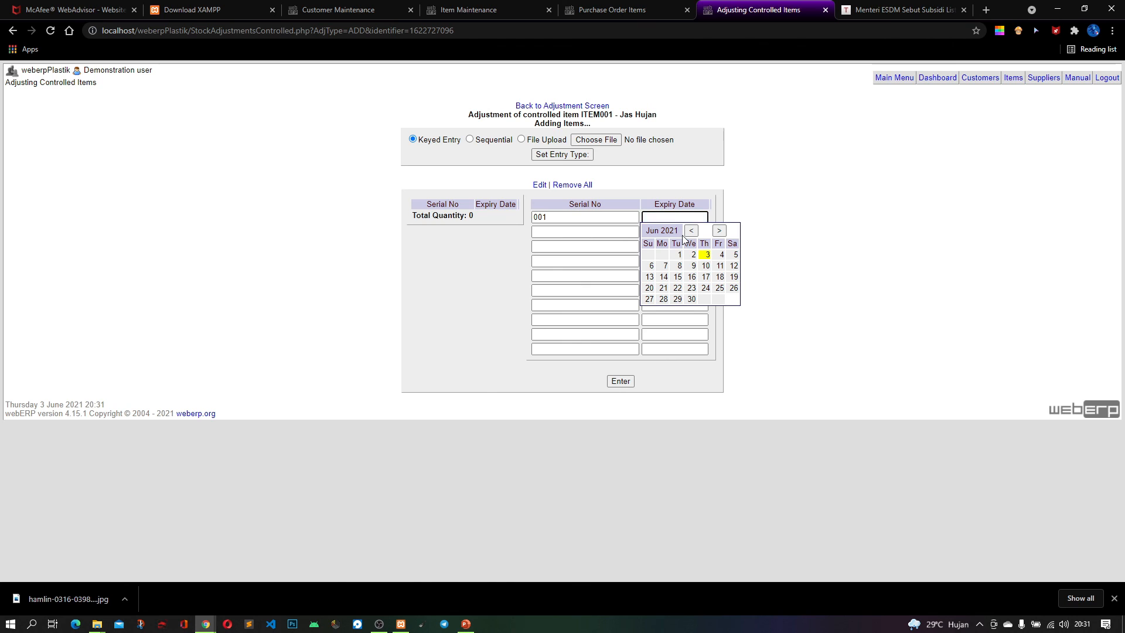
left_click(718, 230)
left_click(719, 230)
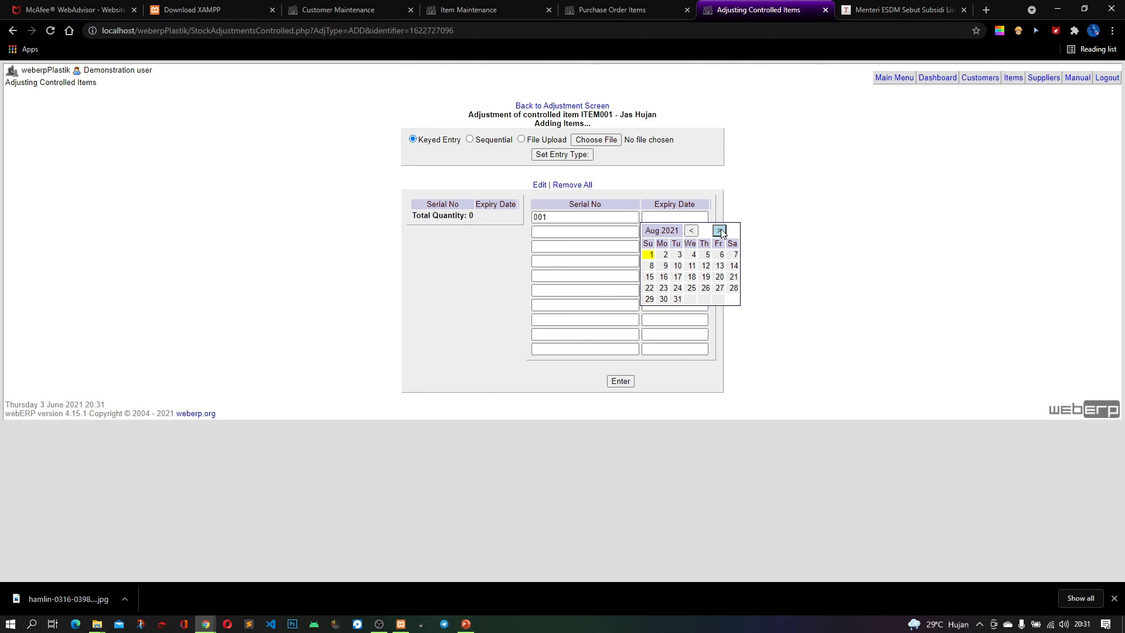
left_click(732, 288)
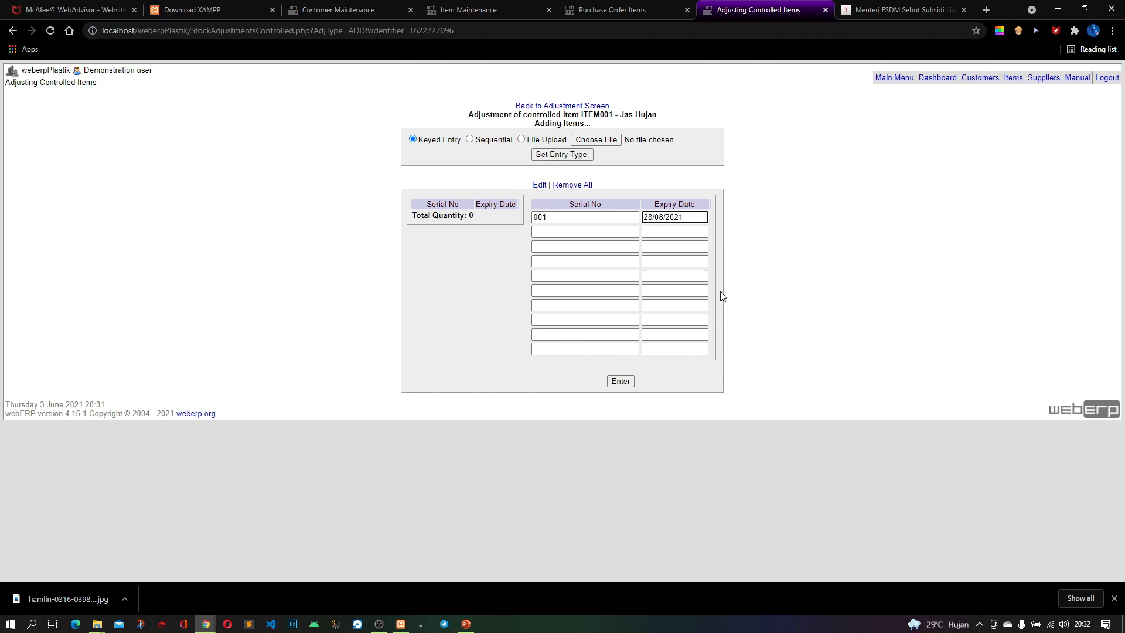
left_click(623, 381)
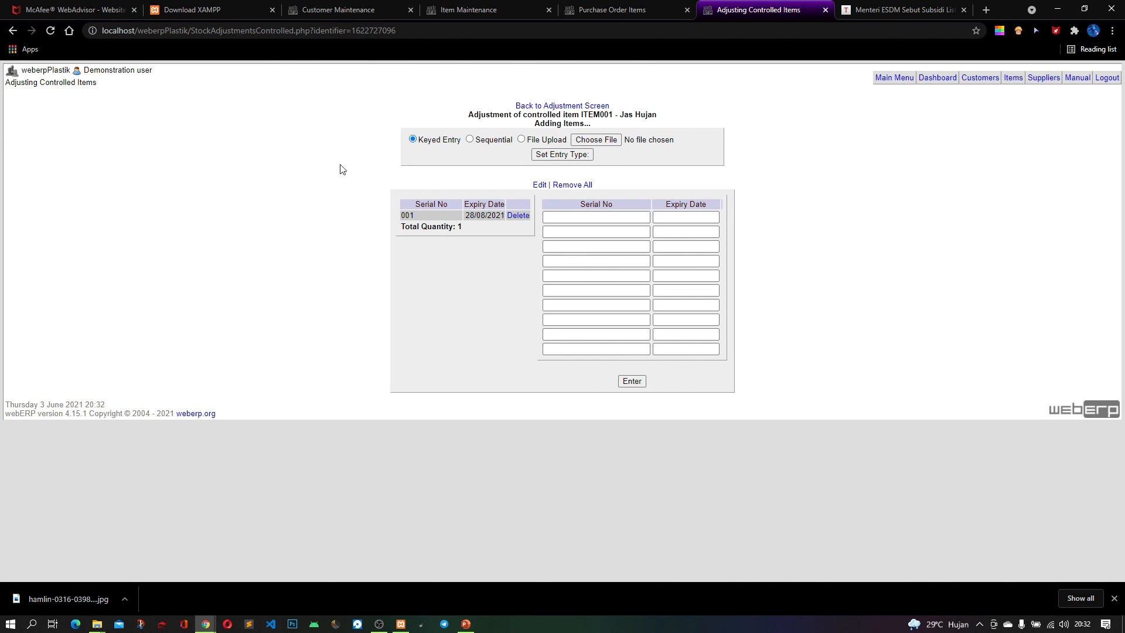
left_click(573, 107)
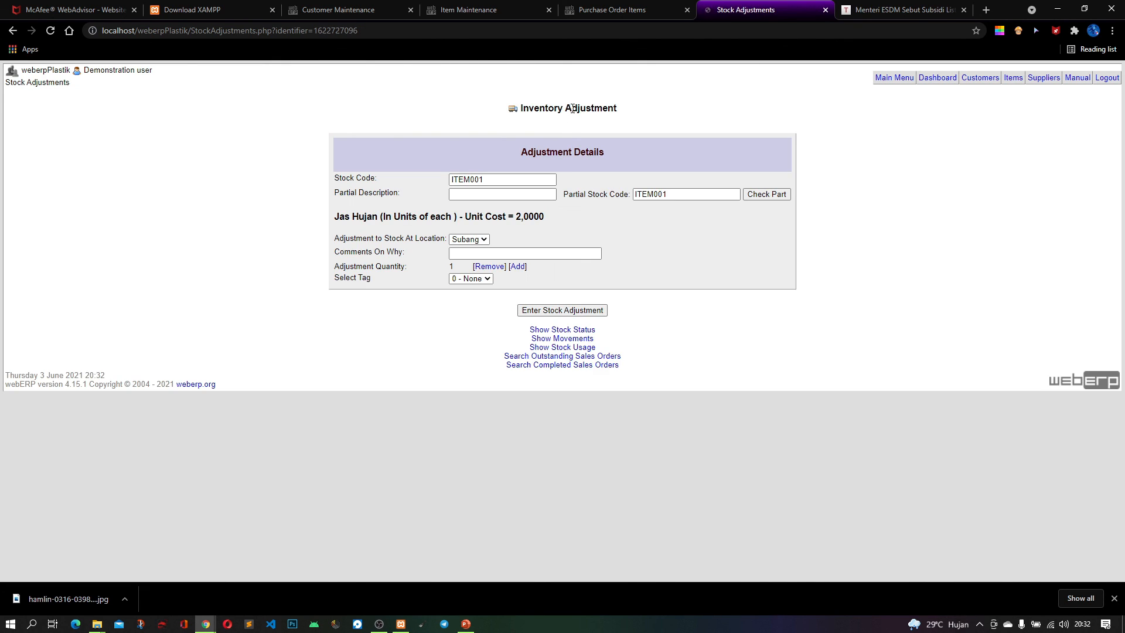
Recheck the serial items added to the adjustment and submit the ITEM001 stock adjustment for location Subang
left_click(540, 193)
left_click(489, 278)
left_click(469, 287)
left_click(520, 269)
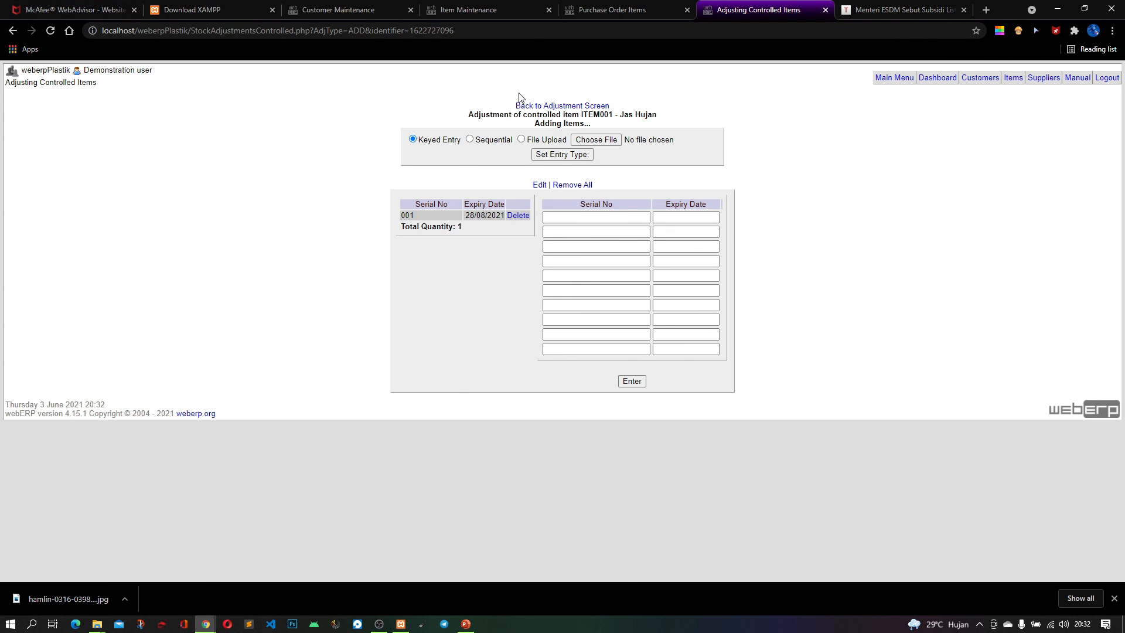
left_click(563, 107)
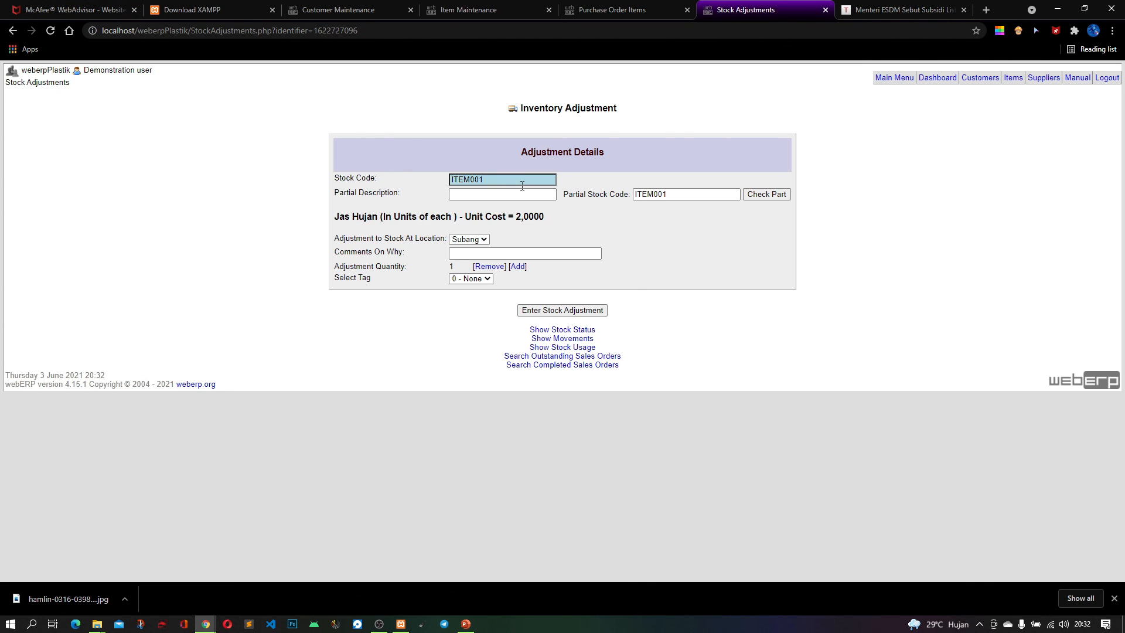
left_click(566, 312)
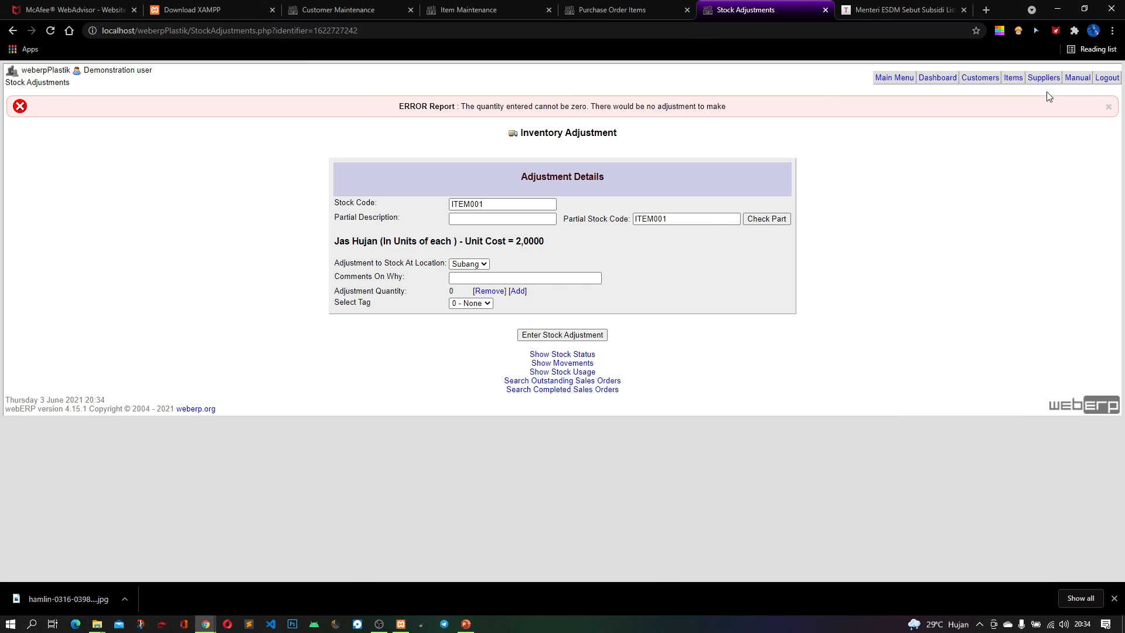
Start a new purchase order and choose PT. Kreasi Jaya (SUP0010) as its supplier
left_click(904, 80)
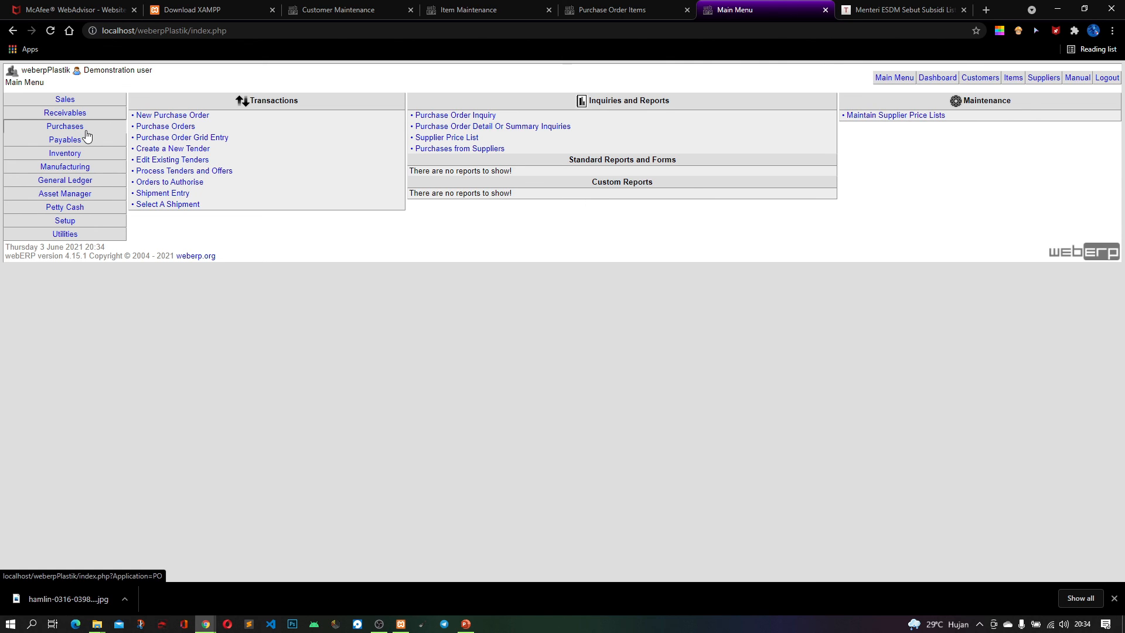
left_click(35, 127)
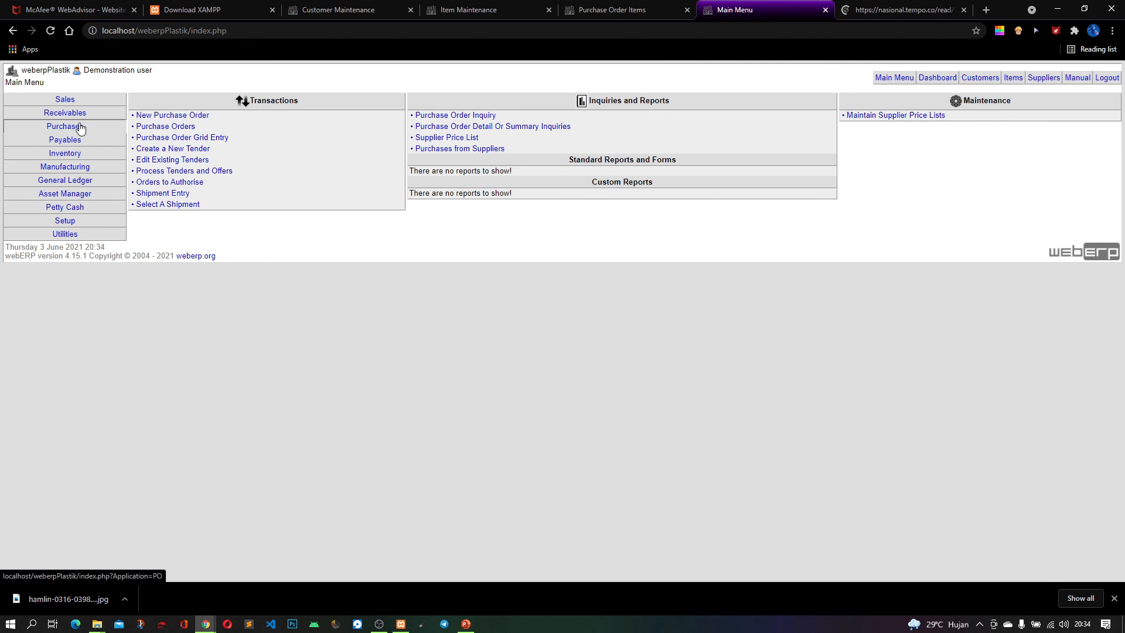
left_click(200, 119)
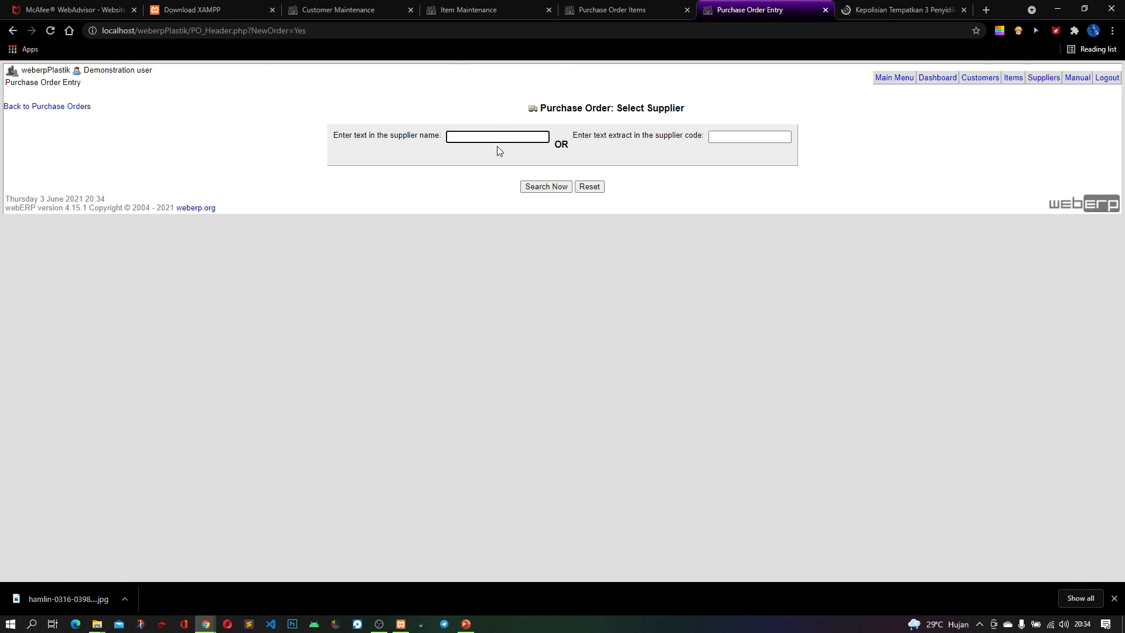
left_click(538, 189)
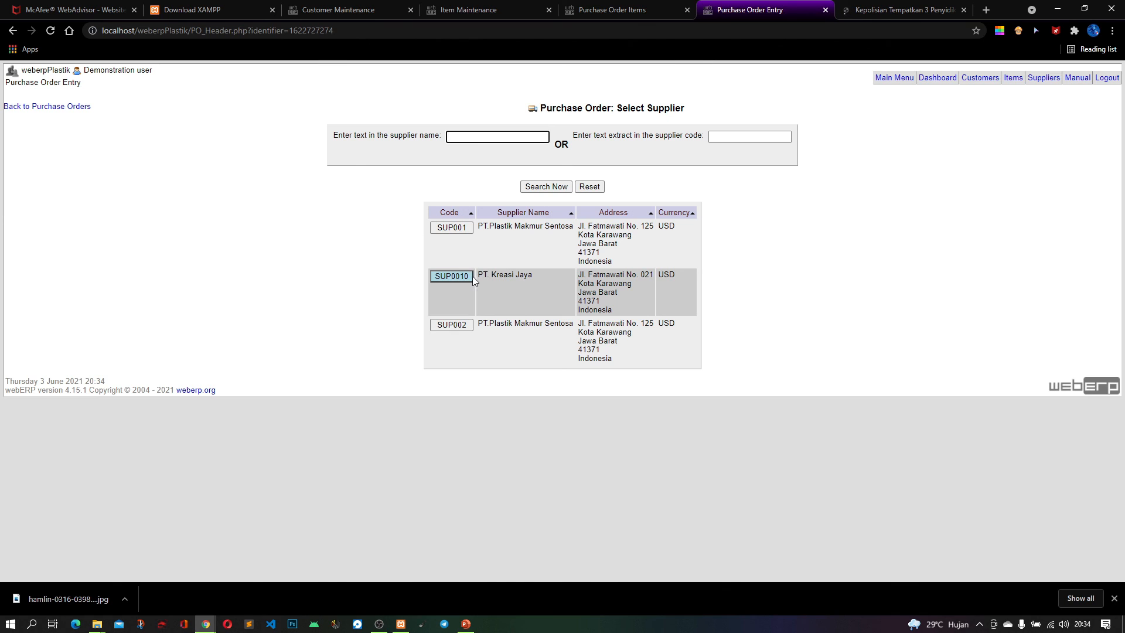
left_click(463, 274)
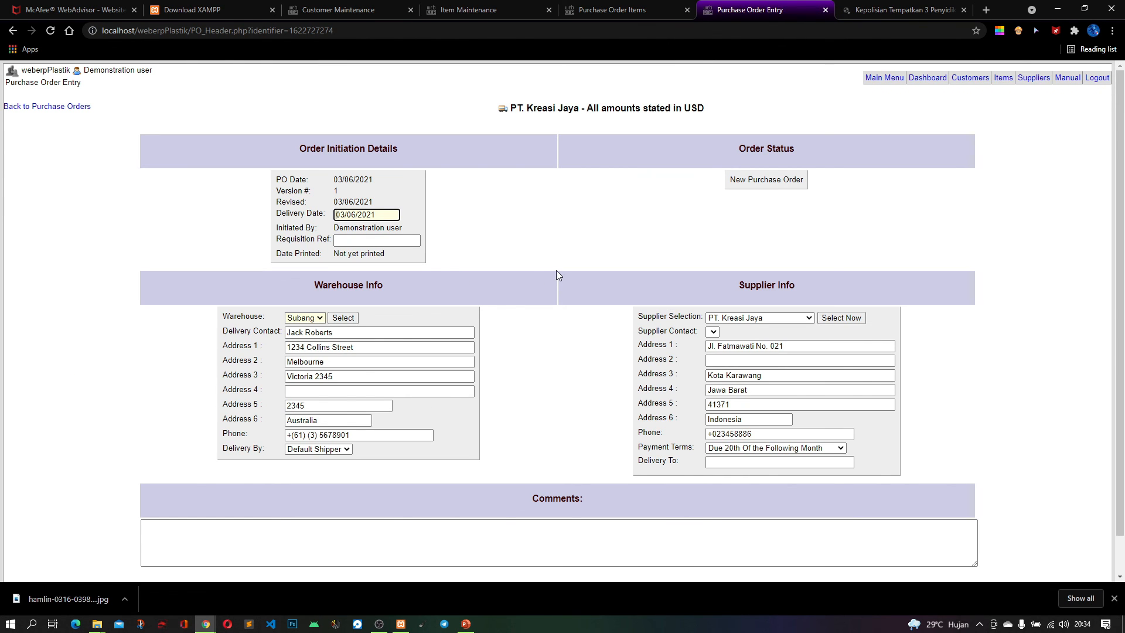
Apply the Subang warehouse to the order header, keep PT. Kreasi Jaya as supplier and proceed to the line items
scroll(556, 274, "down", 1)
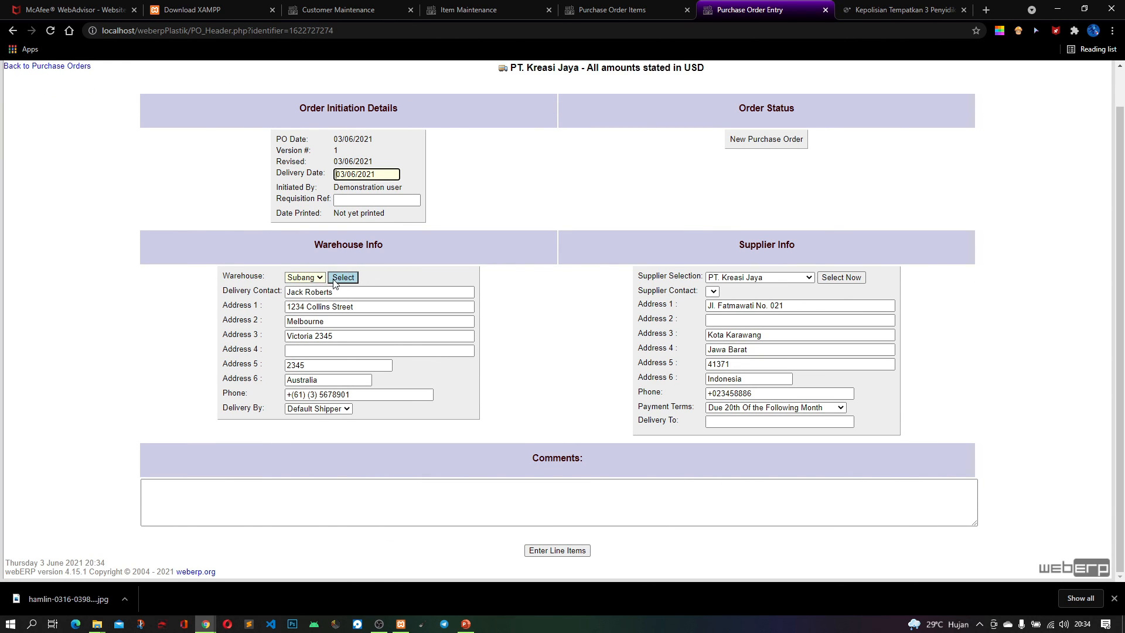
left_click(309, 279)
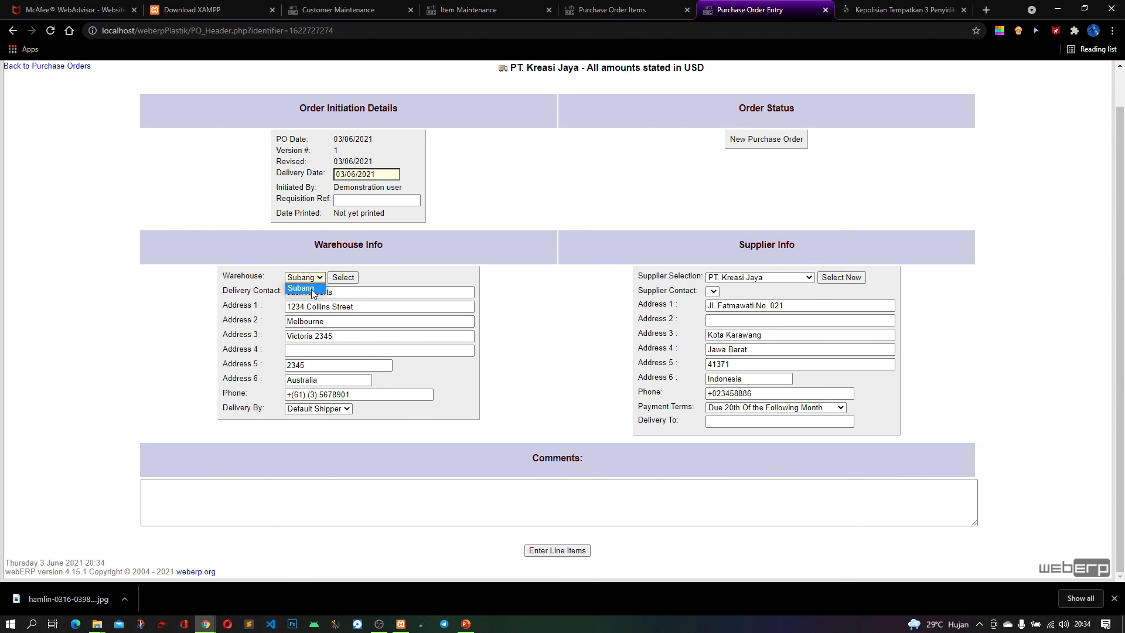
left_click(343, 278)
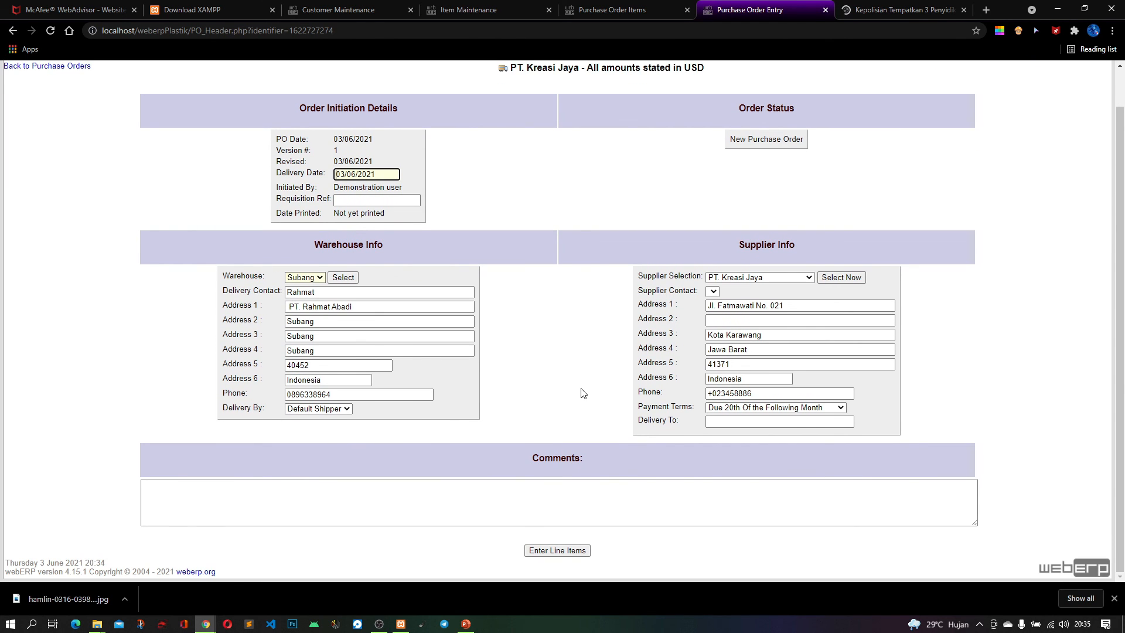
left_click(761, 277)
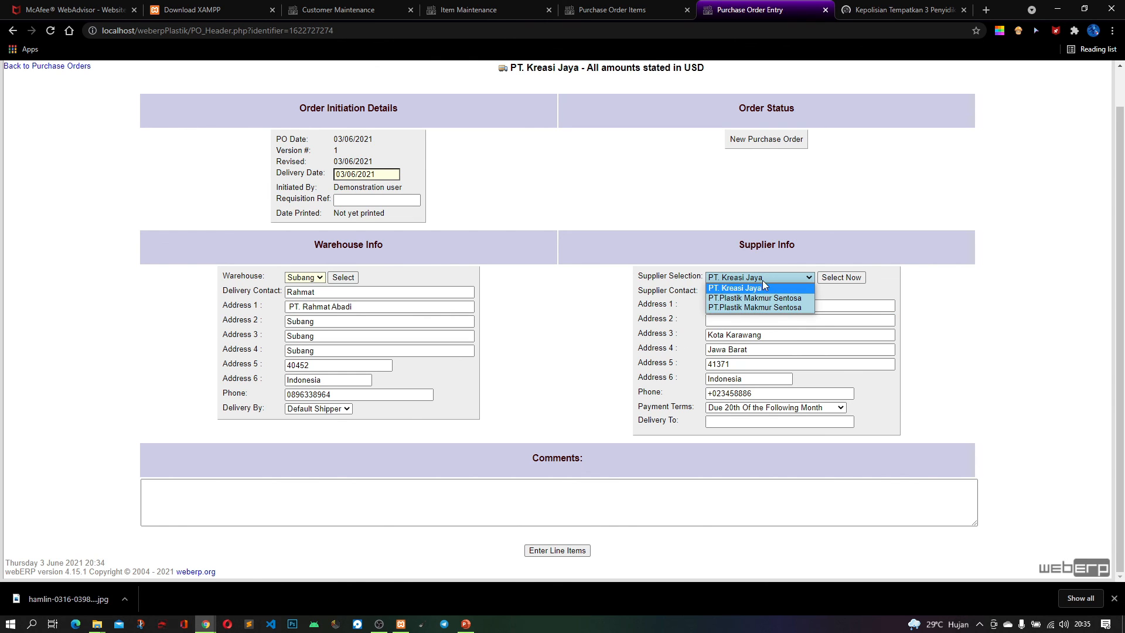
left_click(761, 288)
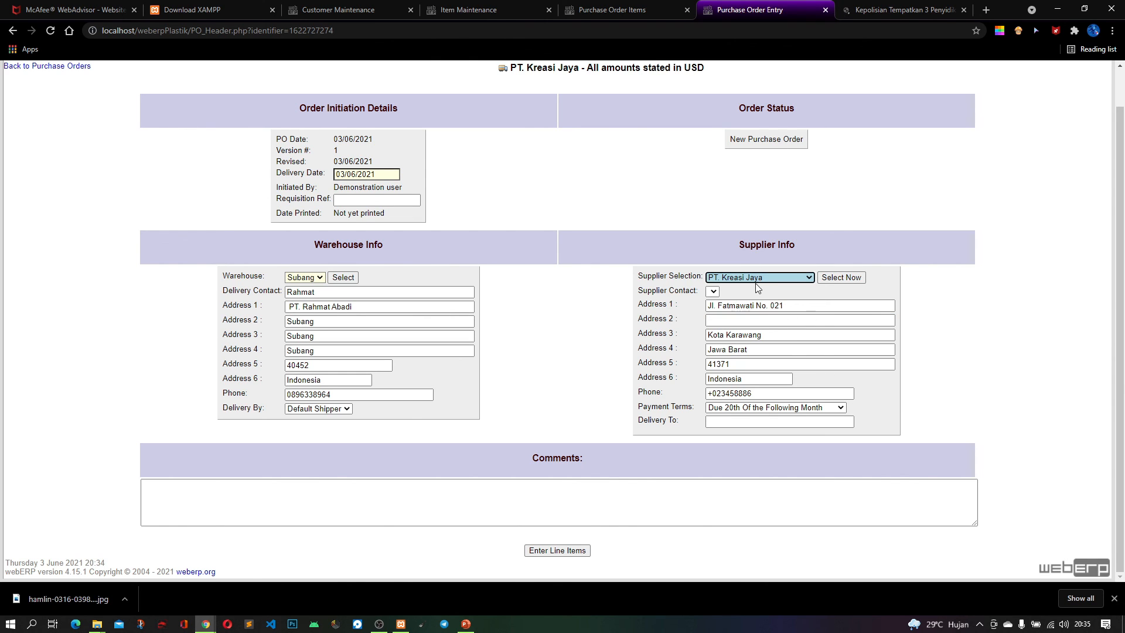
left_click(566, 552)
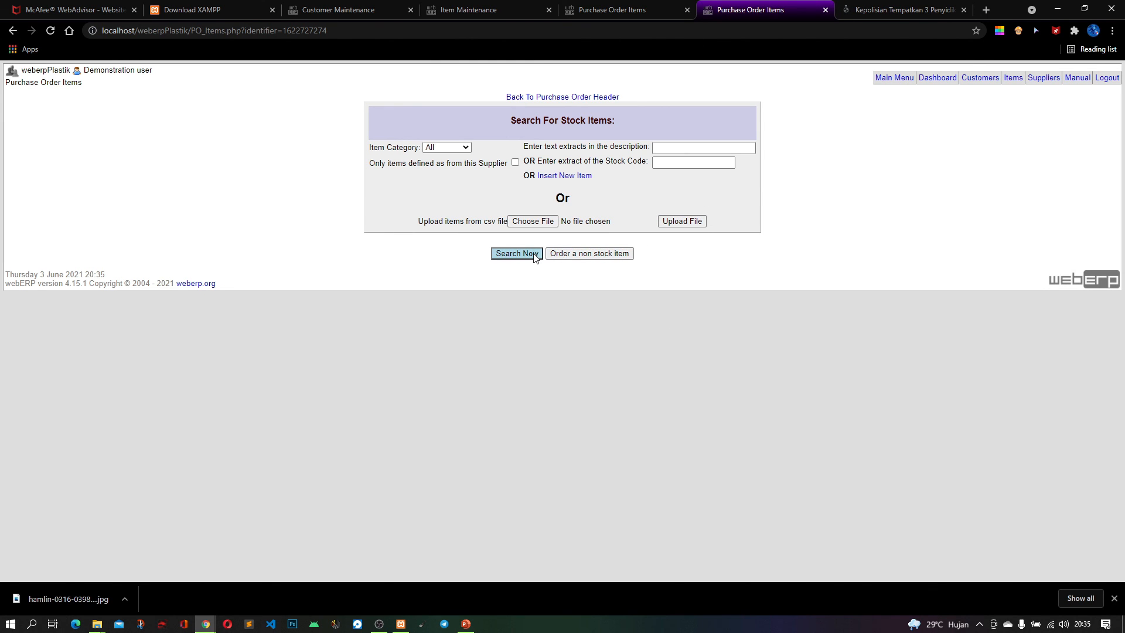
Search all stock items and add ITEM001 Jas Hujan to the purchase order with a quantity of 50
left_click(516, 254)
left_click(698, 313)
type("0")
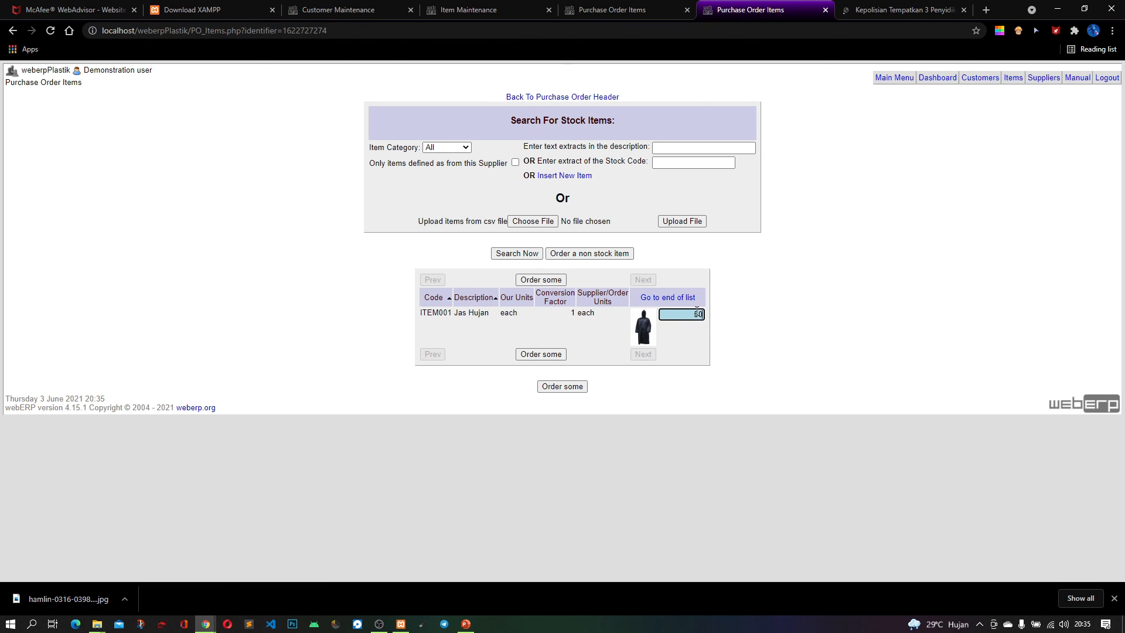
left_click(574, 389)
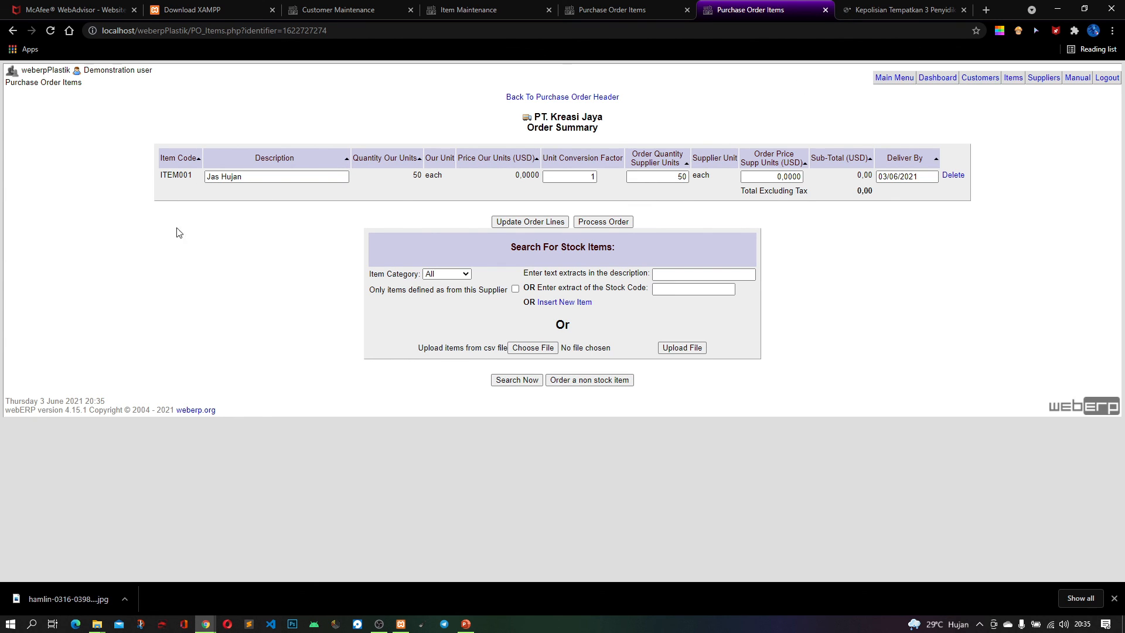
Set the ITEM001 line's unit conversion factor to 15, update the order lines and process the purchase order
left_click(227, 179)
double_click(593, 177)
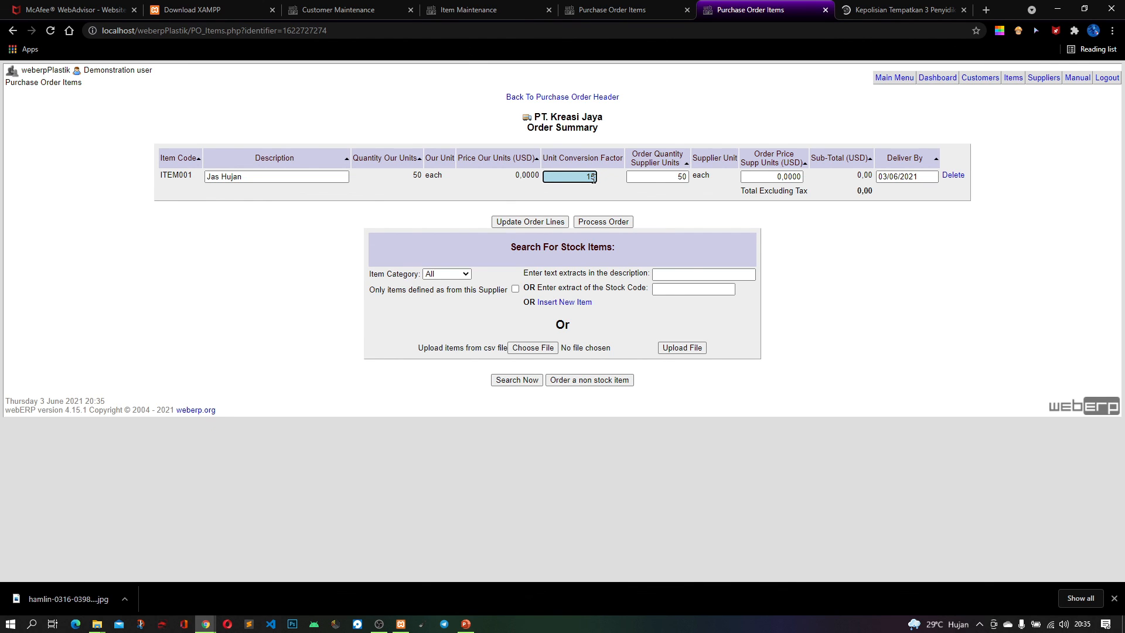
type("15")
left_click(536, 223)
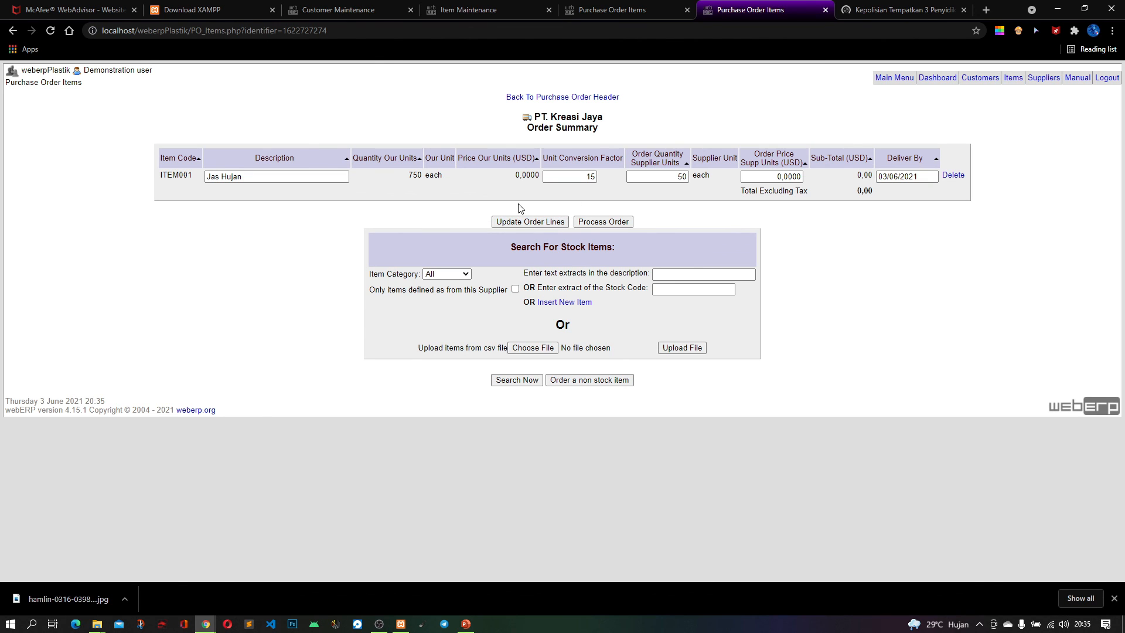
left_click(657, 180)
left_click(607, 221)
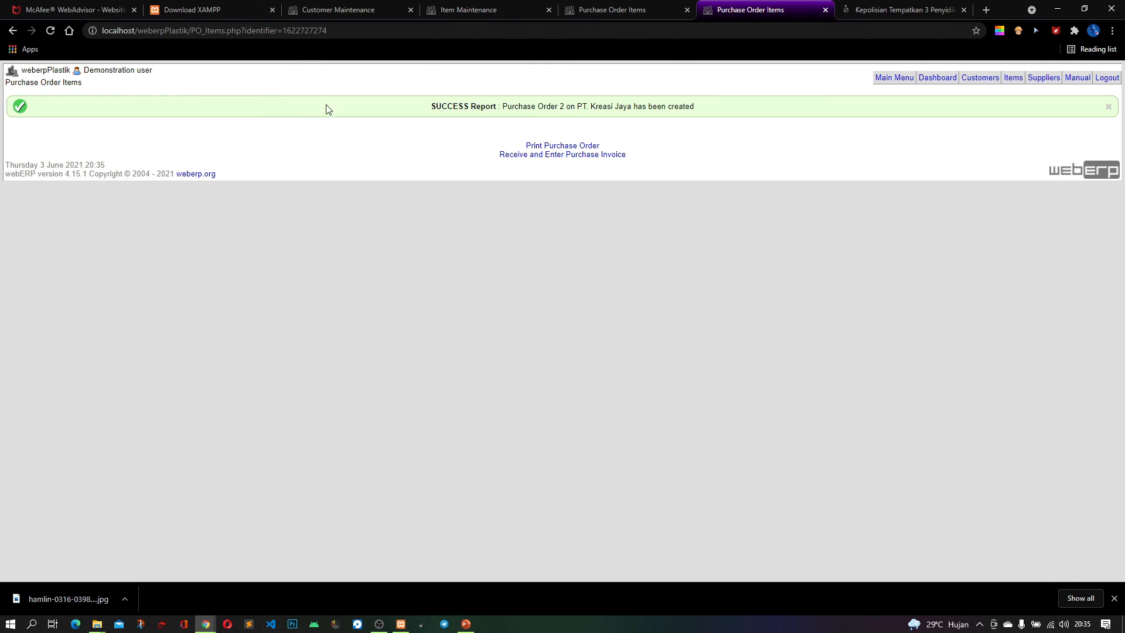
Print the new purchase order, save it as a PDF under the suggested file name and open the file
left_click(584, 147)
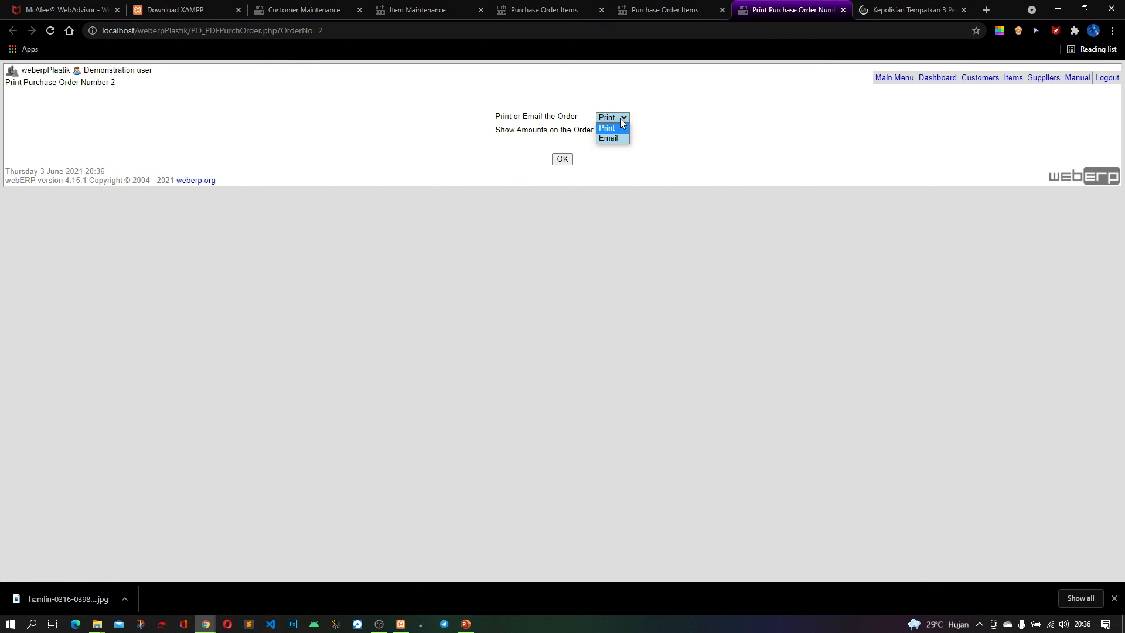
left_click(612, 128)
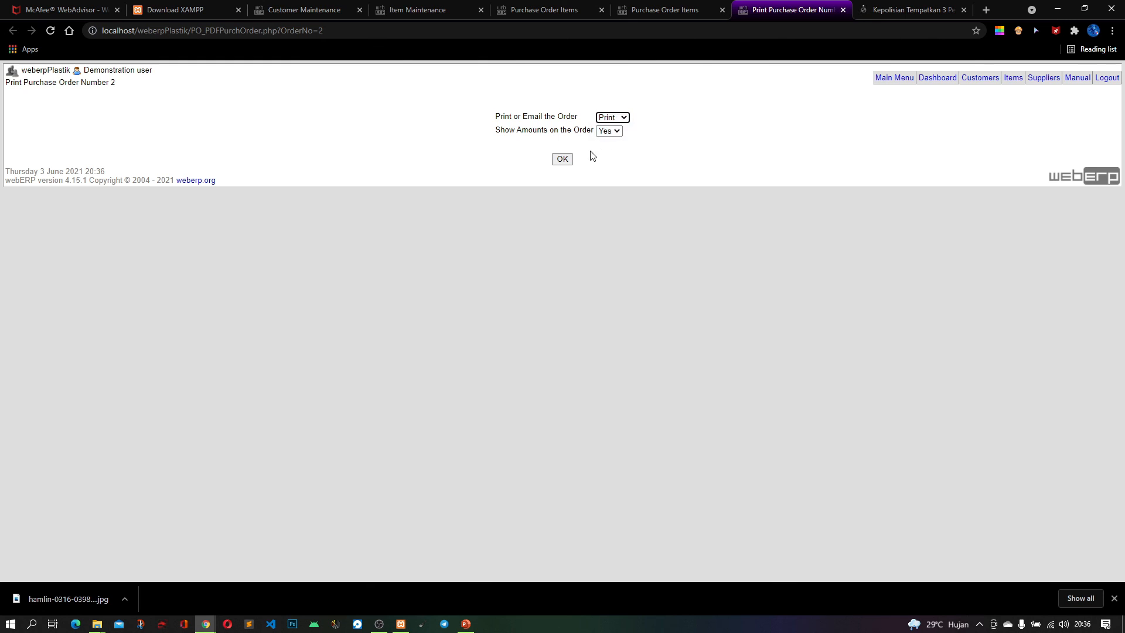
left_click(563, 160)
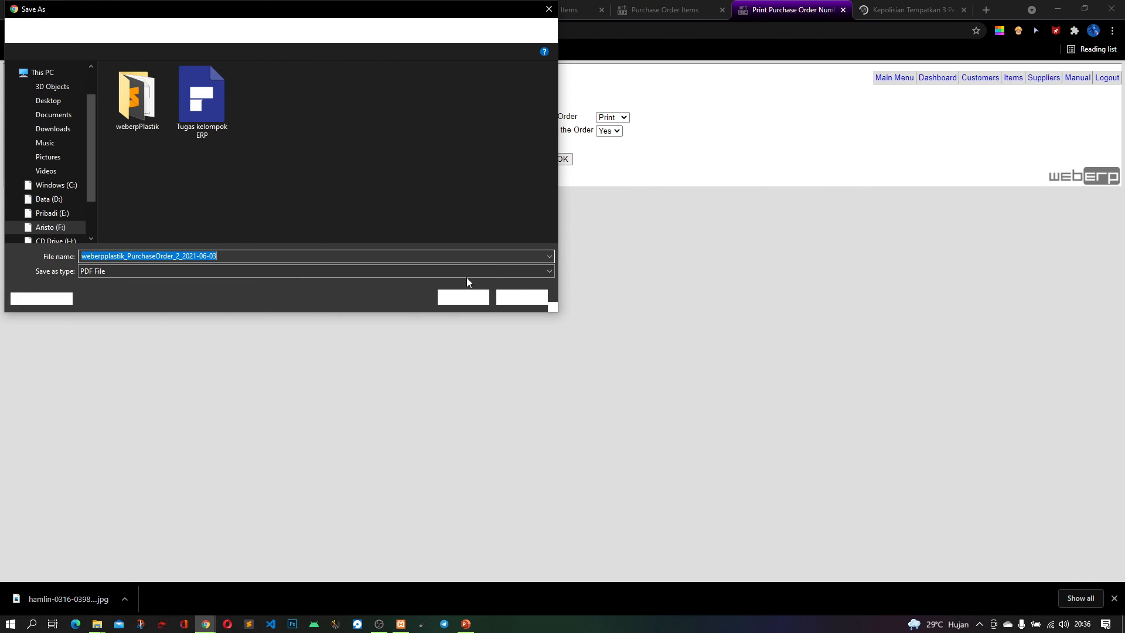
left_click(464, 295)
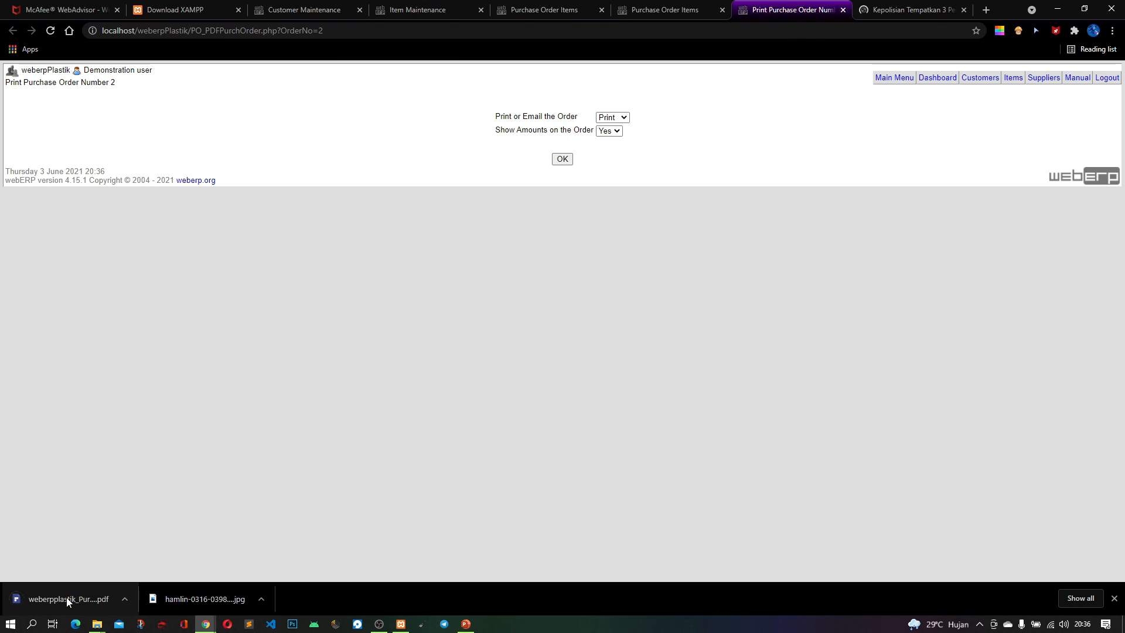
left_click(67, 599)
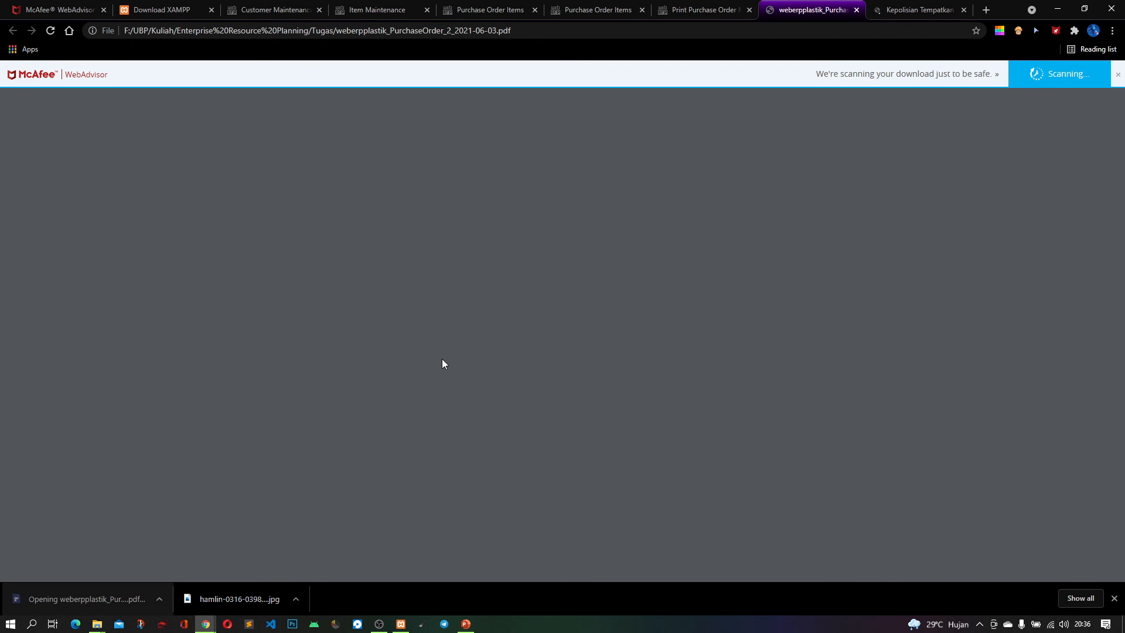